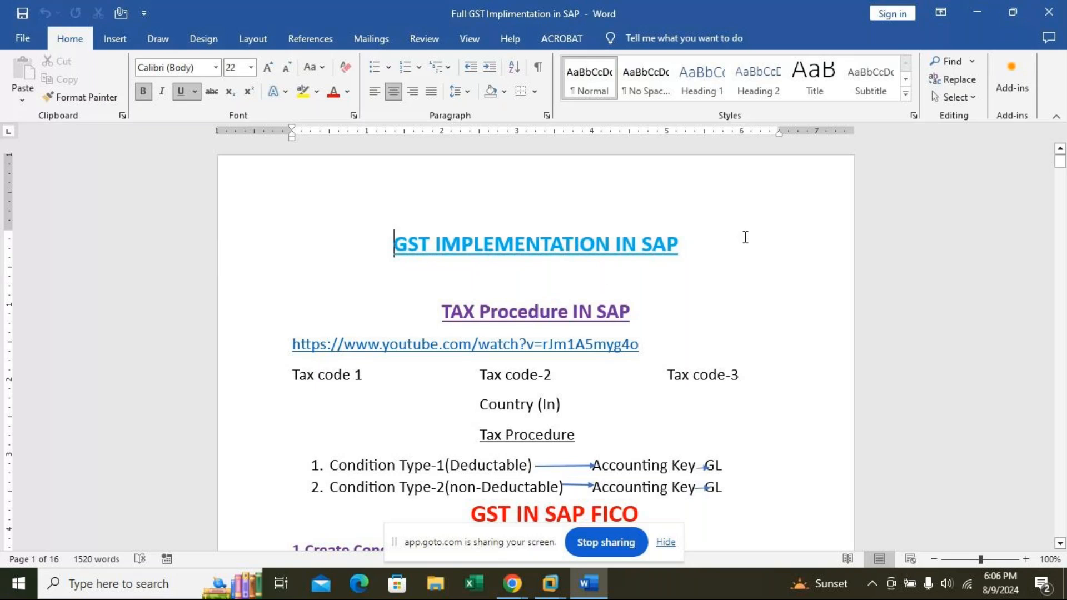
Review the tax procedure outline at the start of the GST implementation document, including tax codes, condition types and accounting keys
scroll(590, 324, down, 4)
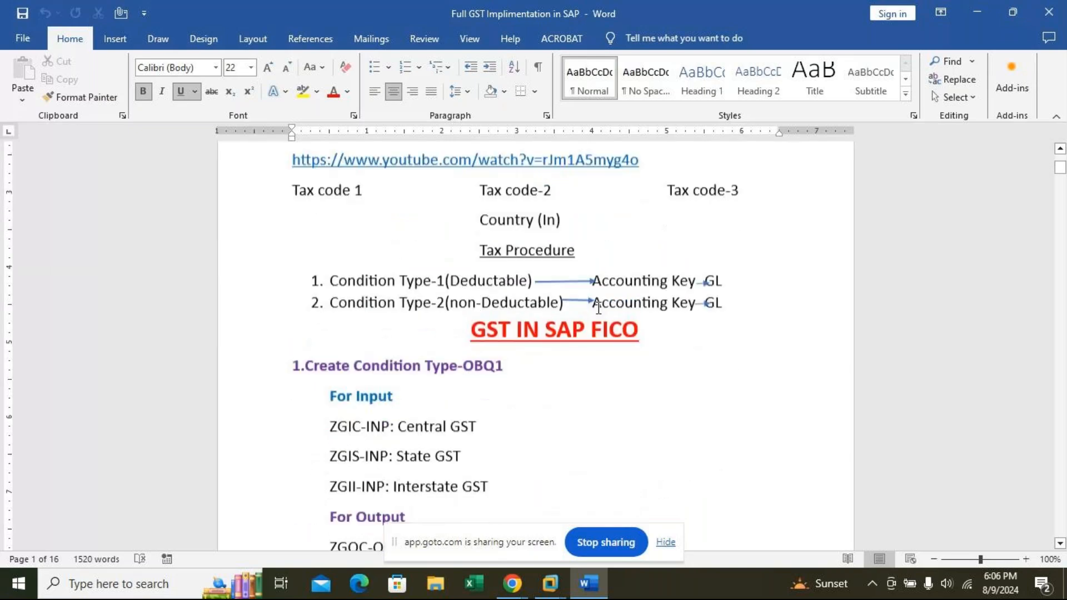
scroll(598, 305, down, 2)
scroll(500, 278, up, 7)
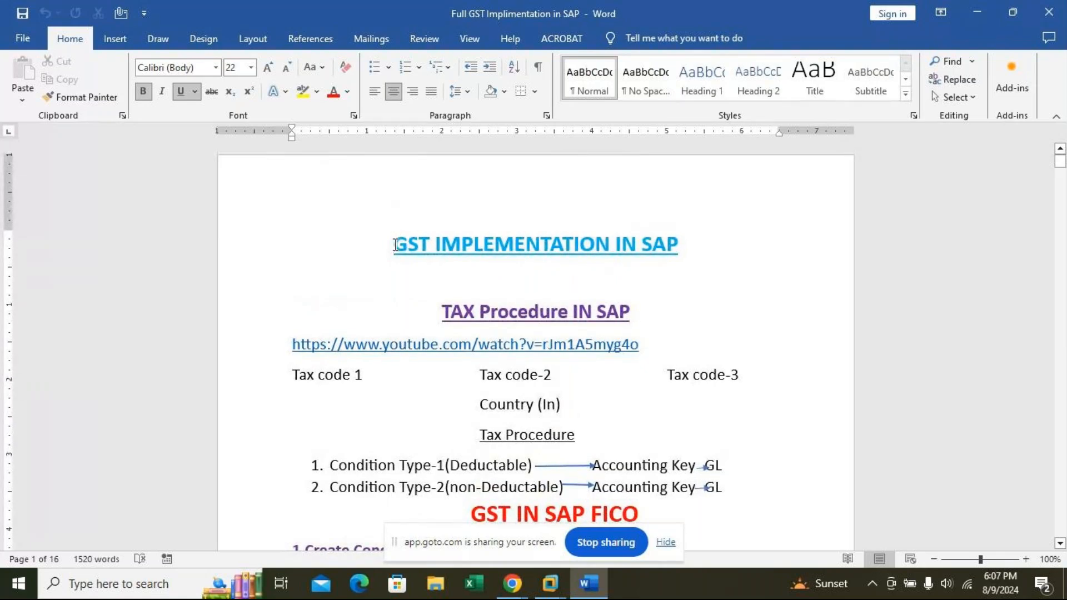
scroll(694, 239, down, 2)
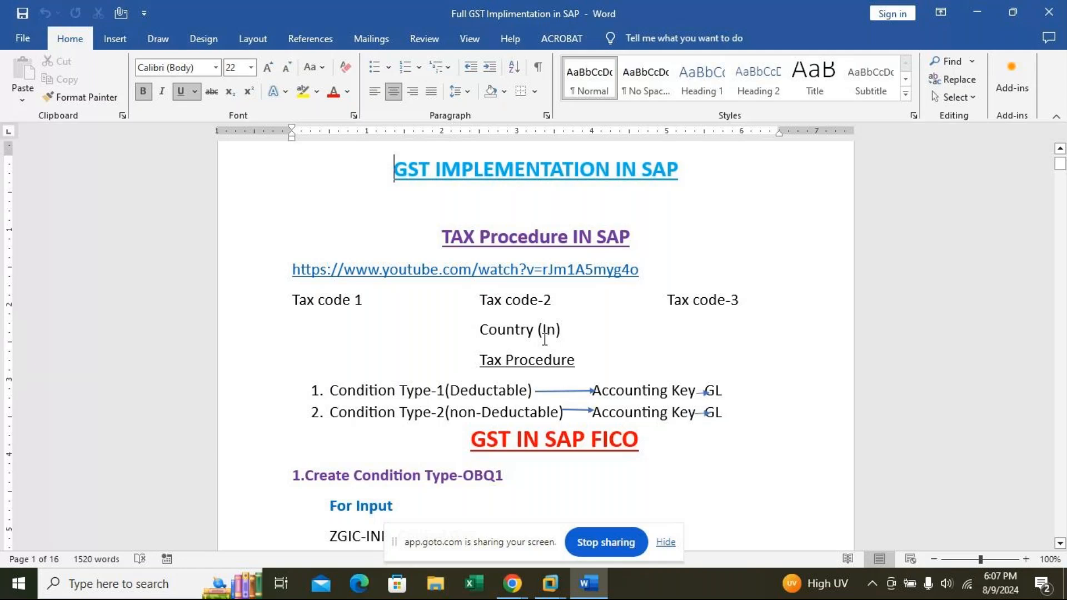
scroll(550, 334, down, 2)
scroll(550, 334, up, 1)
scroll(550, 334, up, 2)
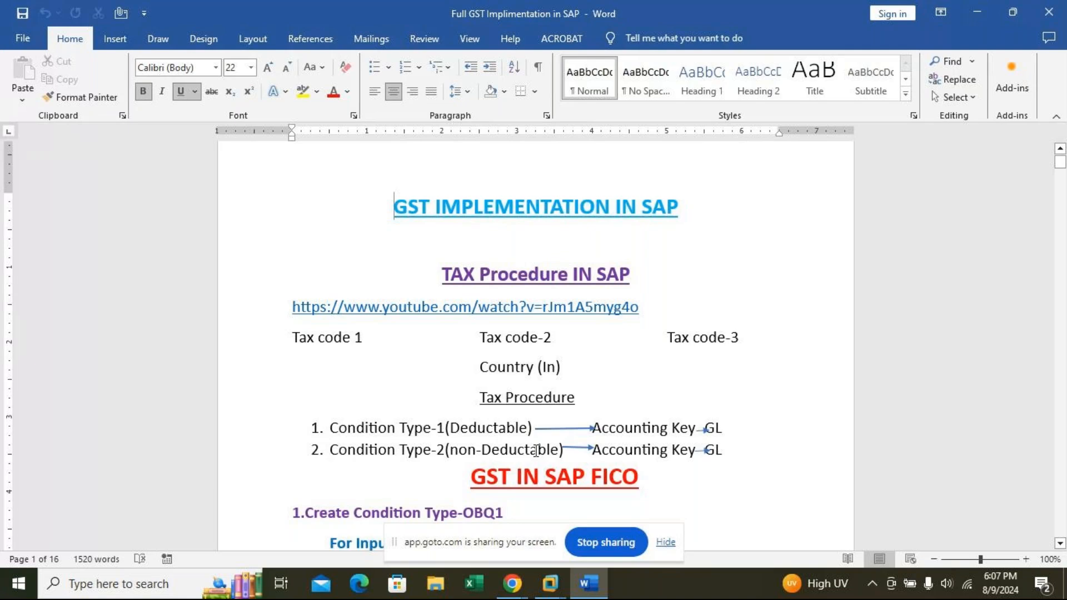
Examine the numbered GST configuration list, from condition types (OBQ1) and accounting keys (OBCN) to G/L creation (FS00)
scroll(698, 434, down, 5)
scroll(698, 433, down, 2)
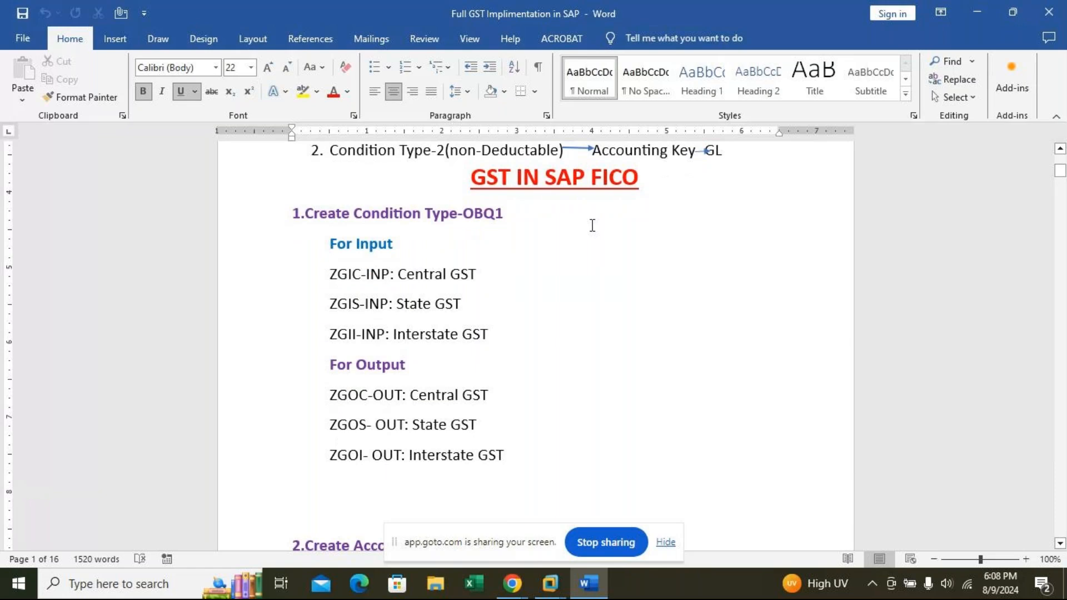
scroll(600, 255, down, 4)
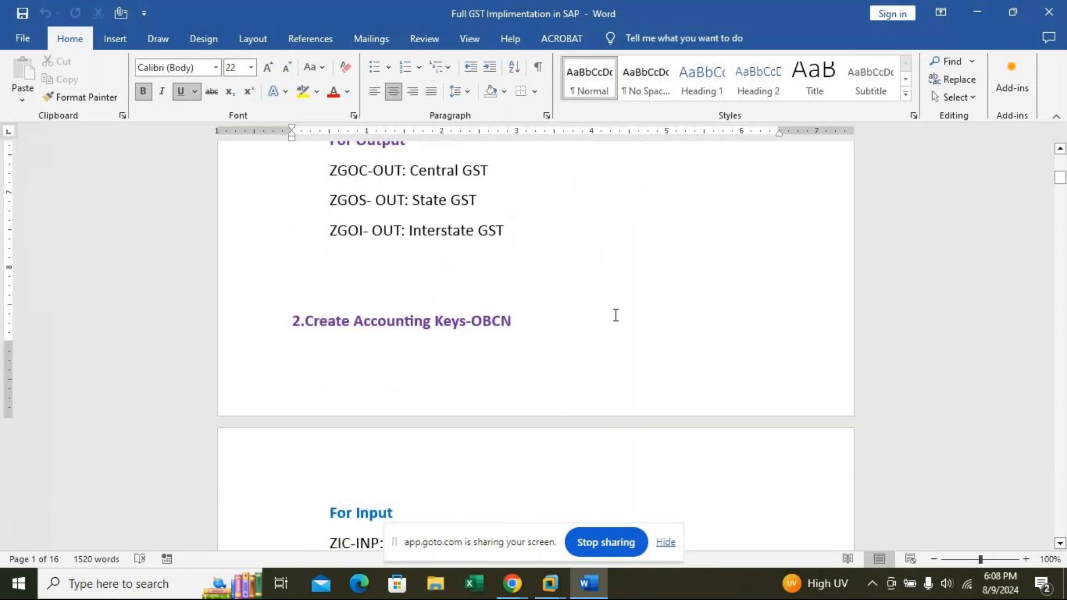
scroll(616, 315, down, 5)
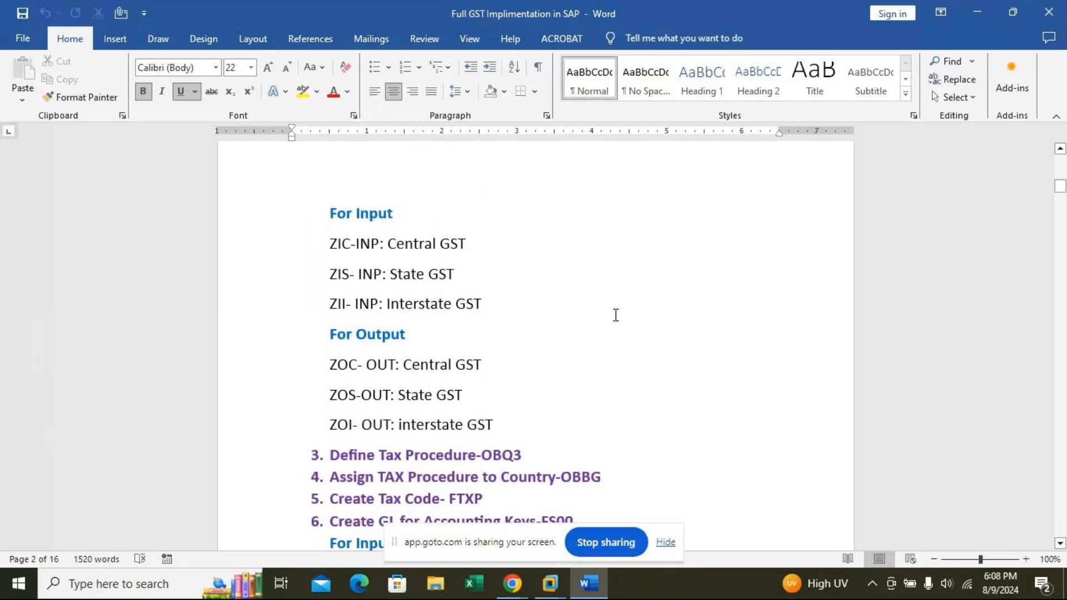
scroll(618, 314, down, 1)
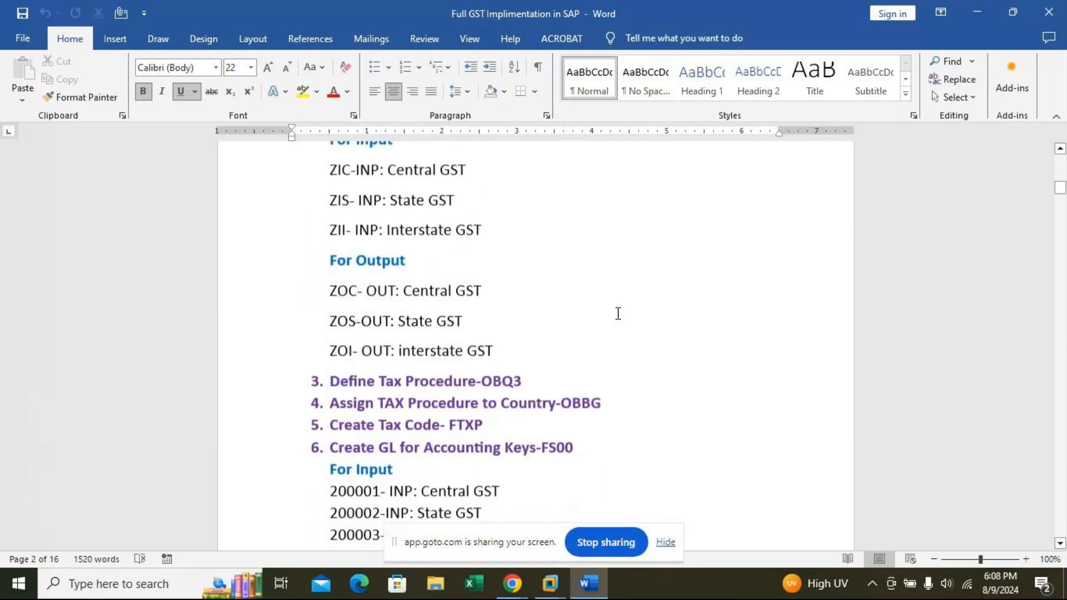
scroll(617, 313, up, 6)
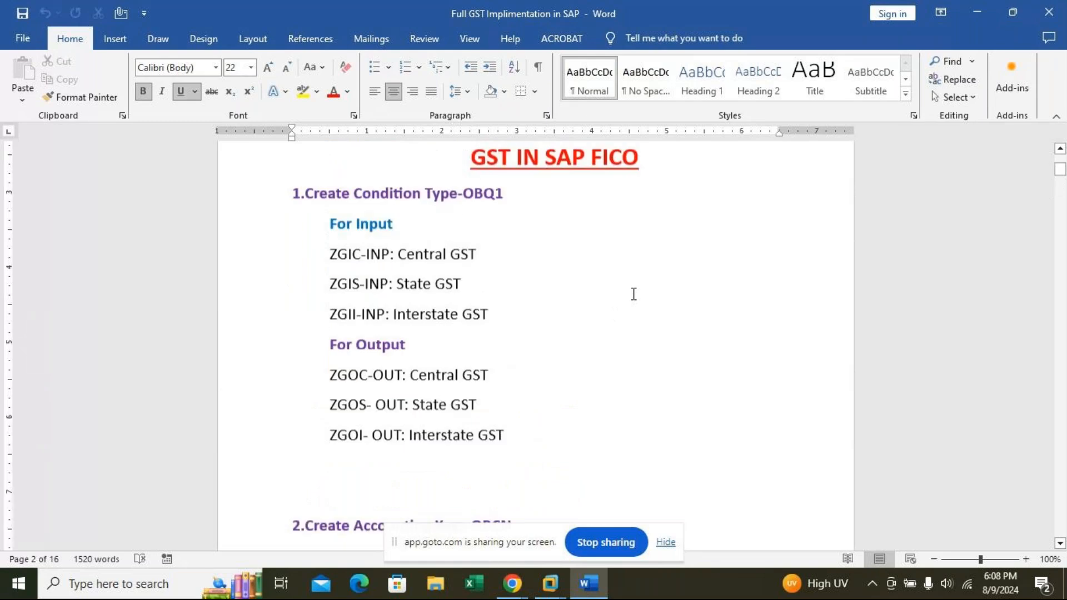
scroll(633, 294, up, 2)
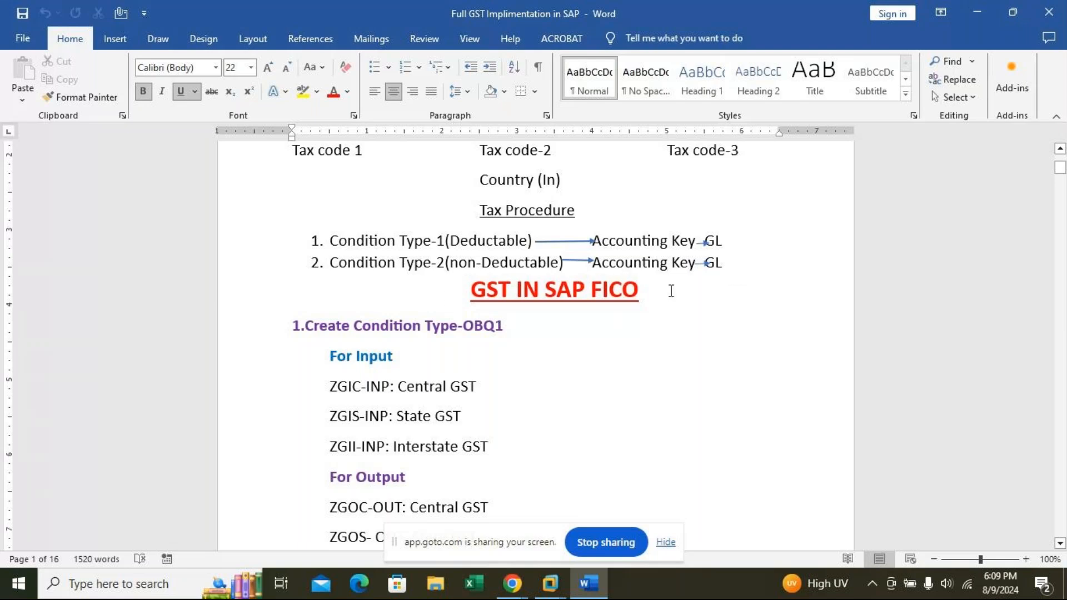
click(549, 592)
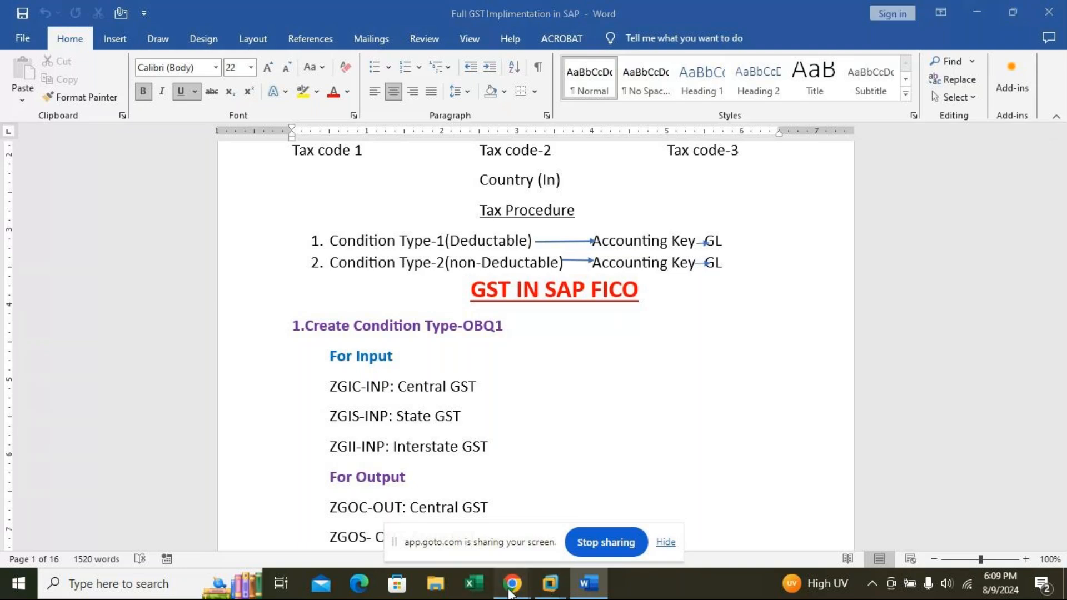
click(555, 500)
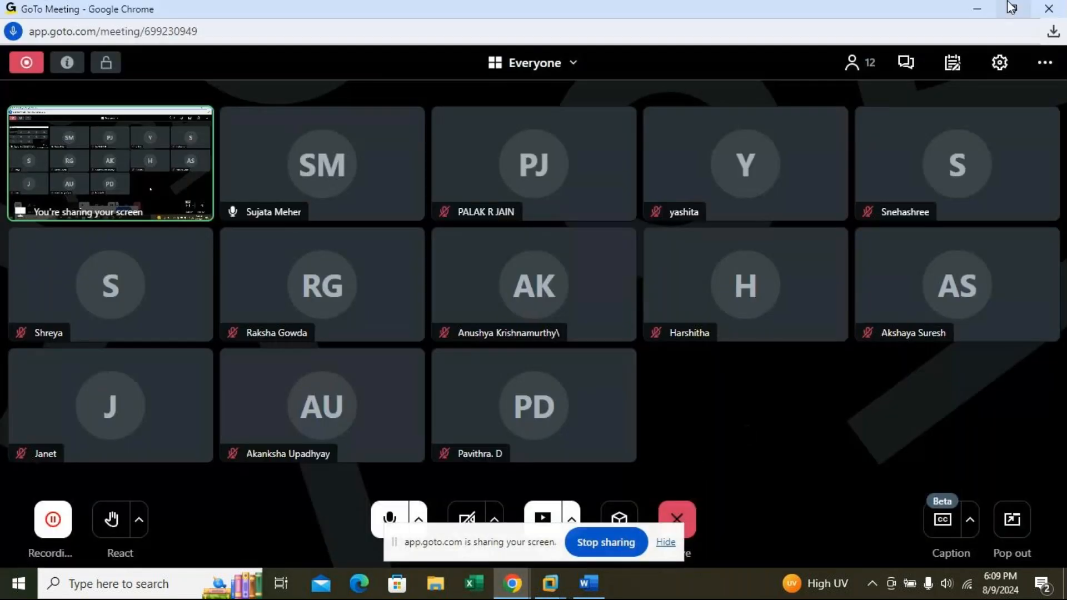
click(976, 9)
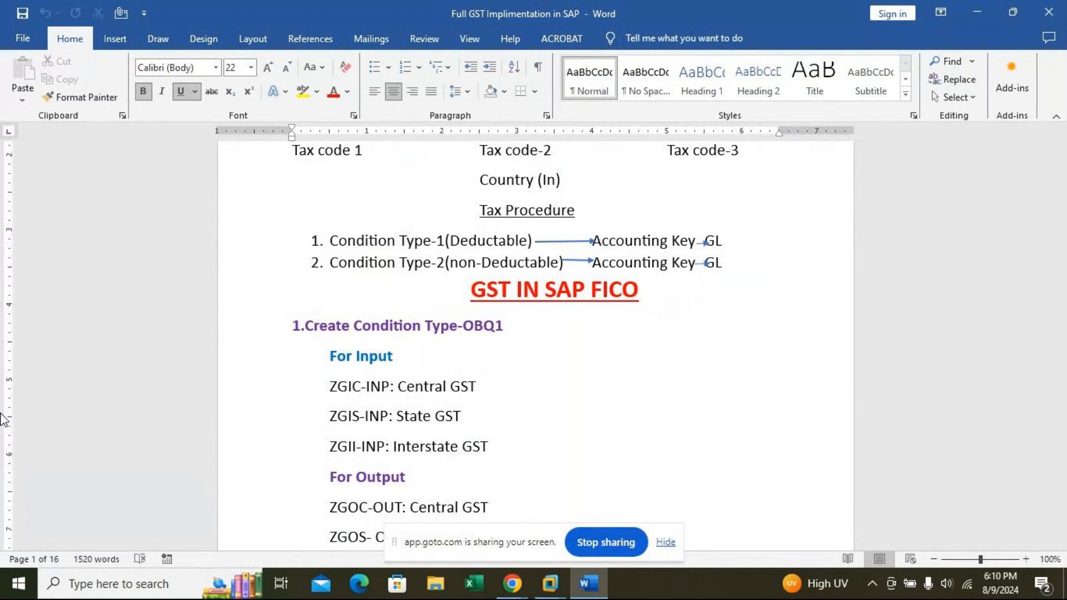
Find the Create Condition Type (OBQ1) instructions for input condition type ZGIC in the GST document
scroll(717, 233, down, 10)
scroll(711, 269, down, 10)
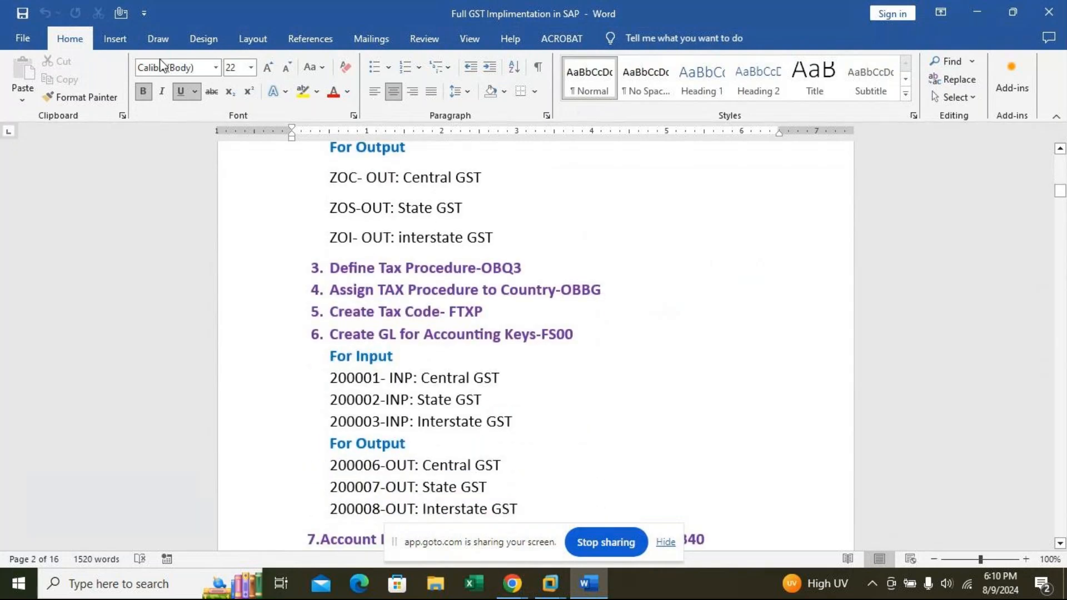
scroll(655, 283, down, 10)
scroll(654, 287, down, 5)
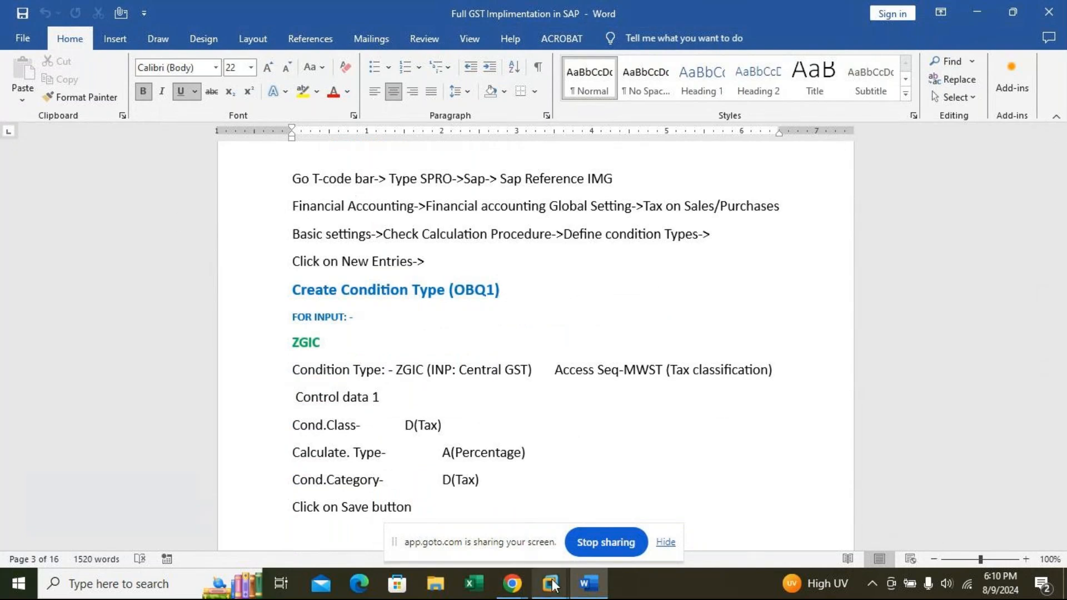
Switch to the ECC server's SAP session and display the SAP Reference IMG through transaction SPRO
mouse_move(548, 582)
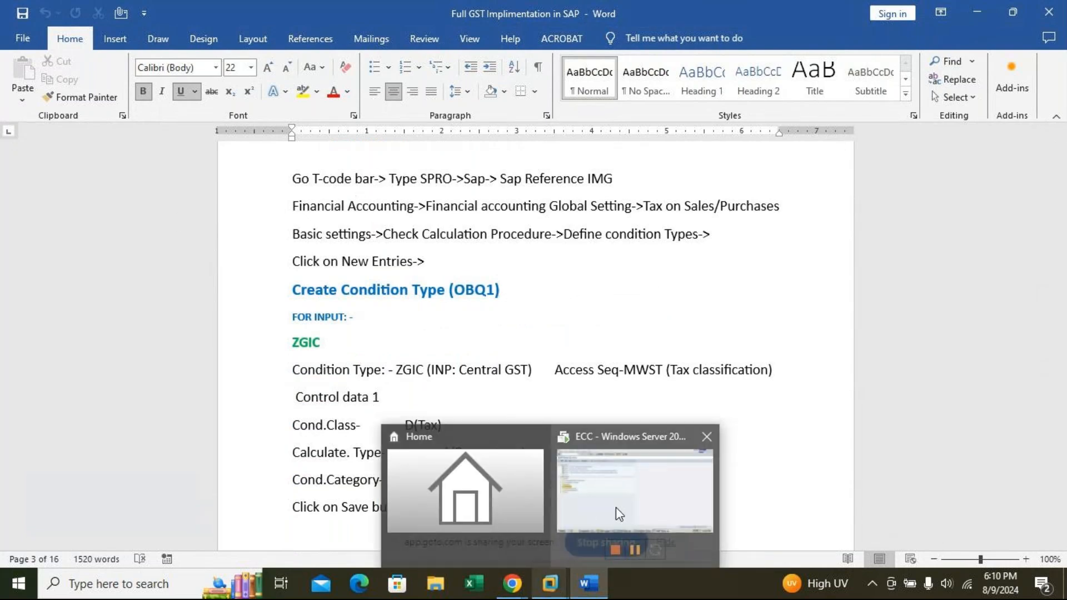
click(588, 515)
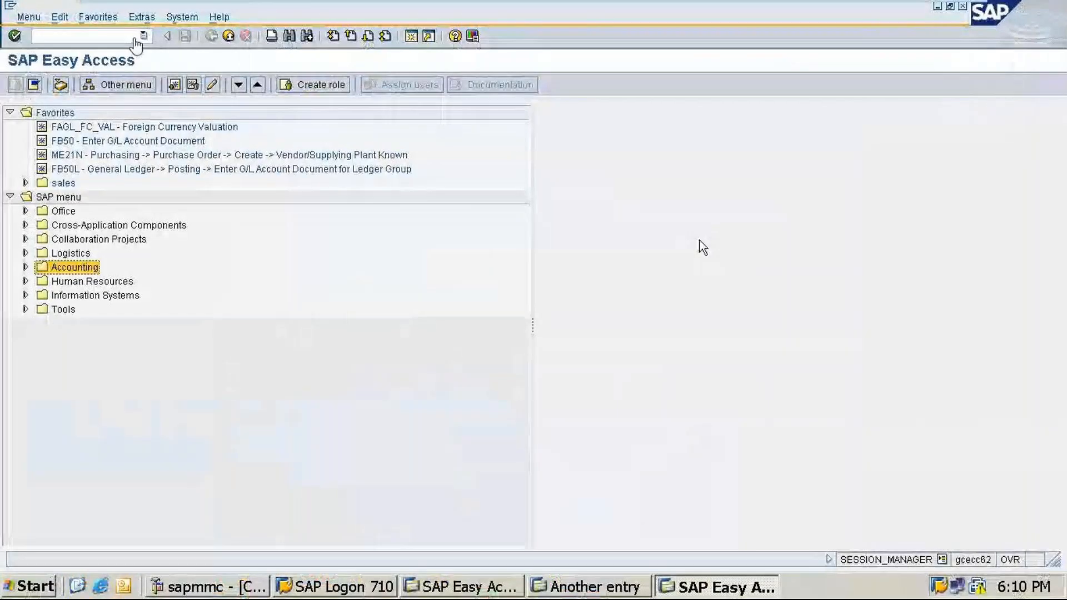
click(115, 32)
text(spro)
key(Return)
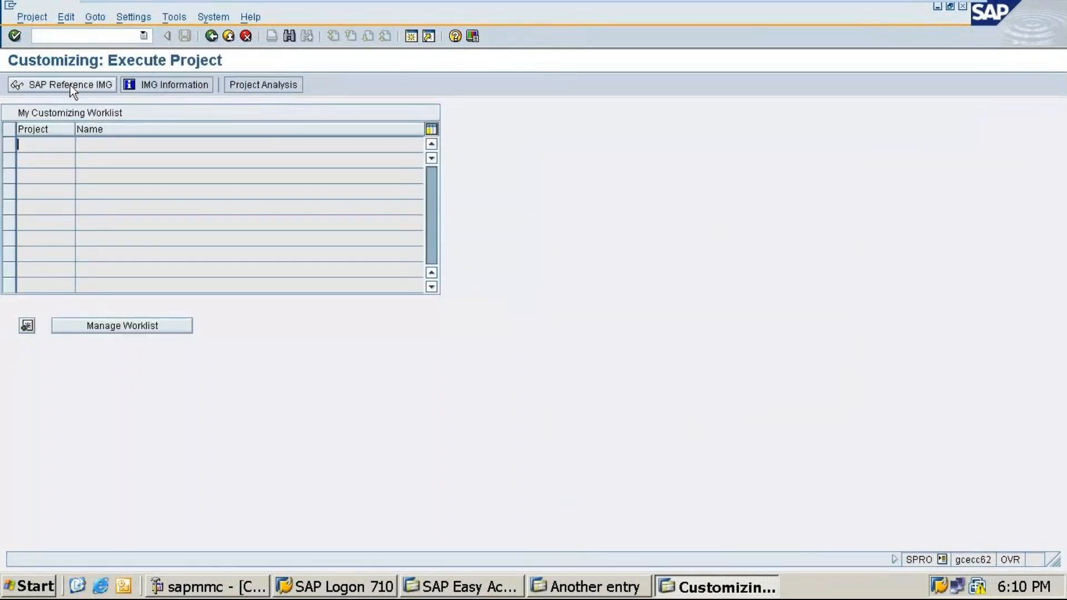
click(70, 85)
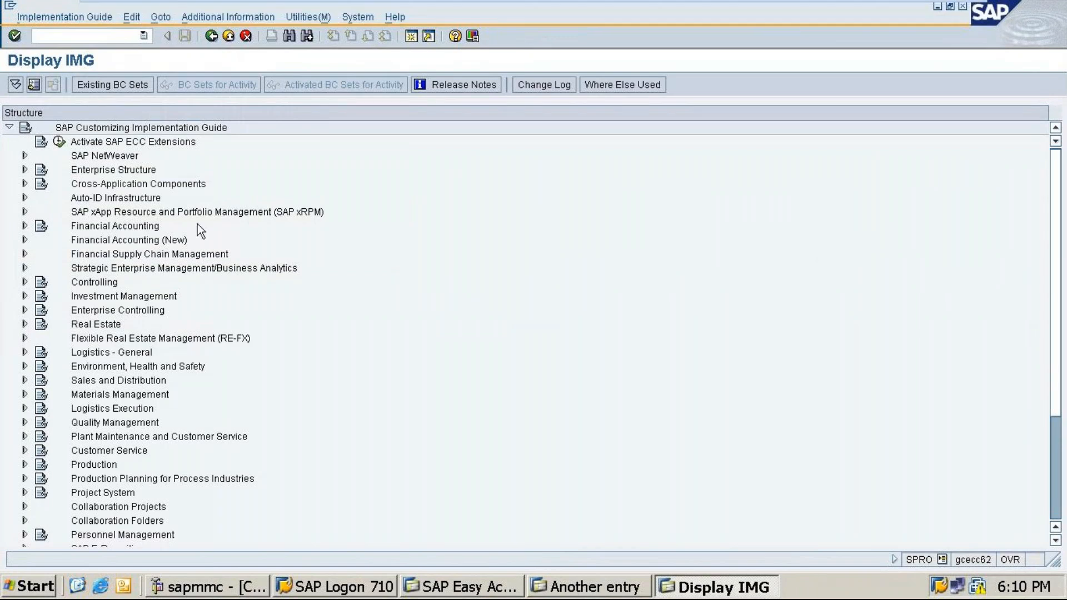
Expand Financial Accounting (New), Financial Accounting Global Settings (New), Tax on Sales/Purchases and its Basic Settings in the implementation guide
click(25, 240)
click(40, 254)
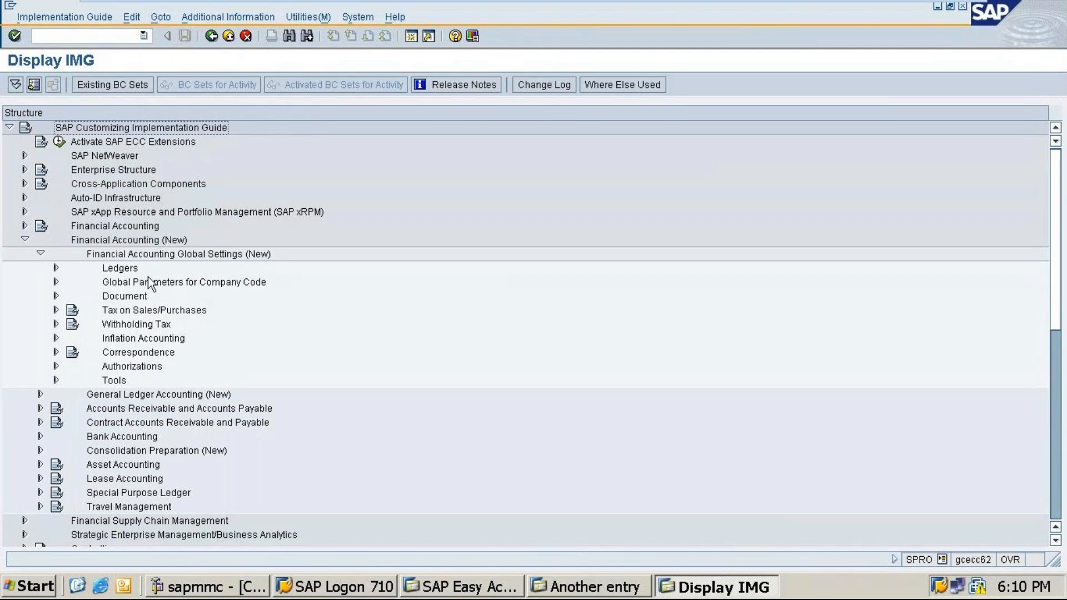
click(56, 310)
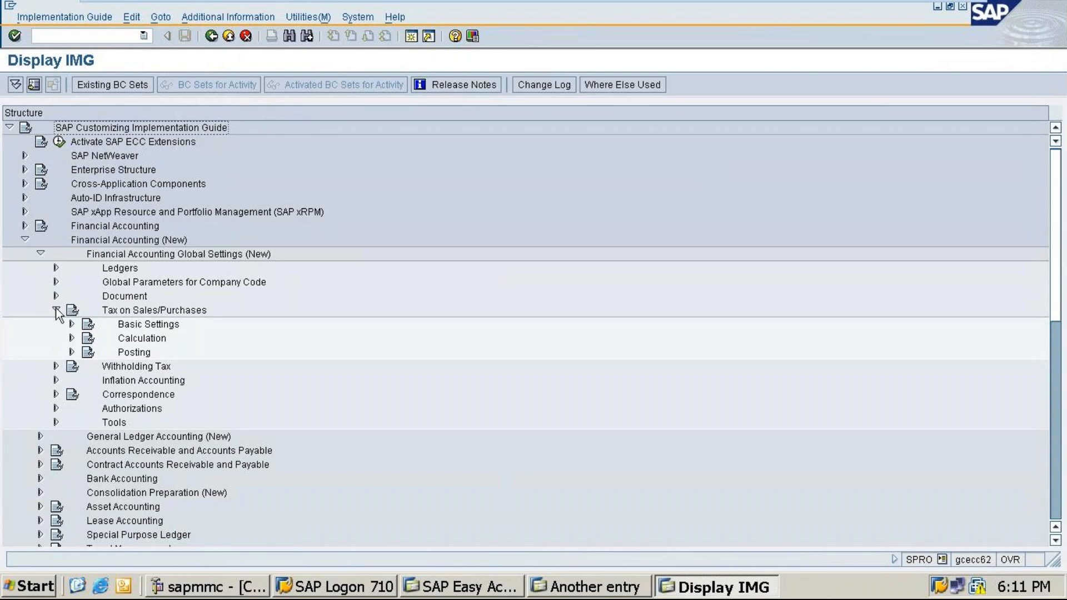
click(71, 324)
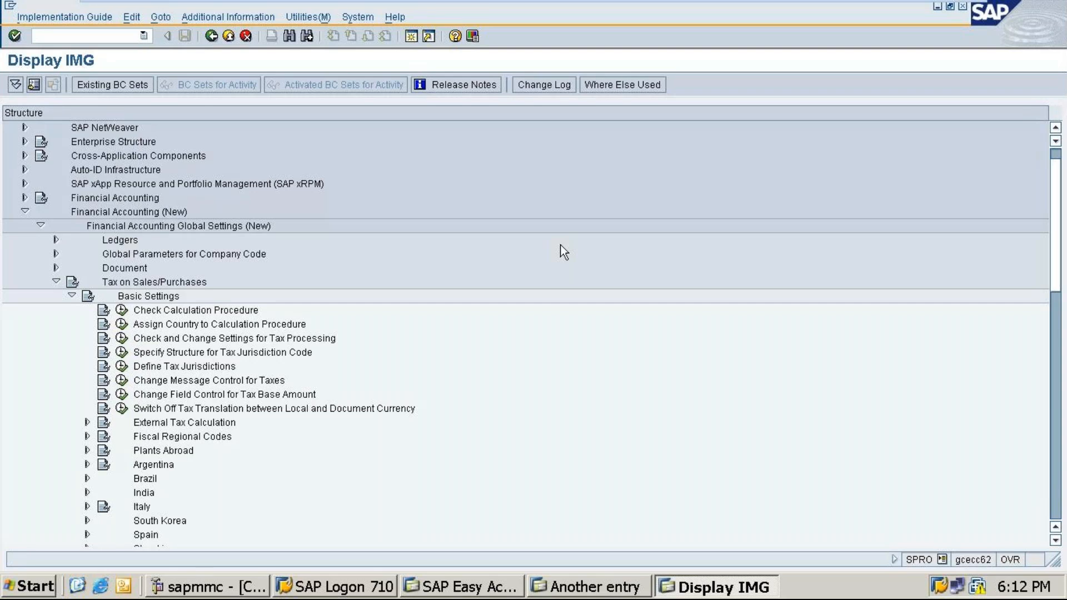
click(121, 311)
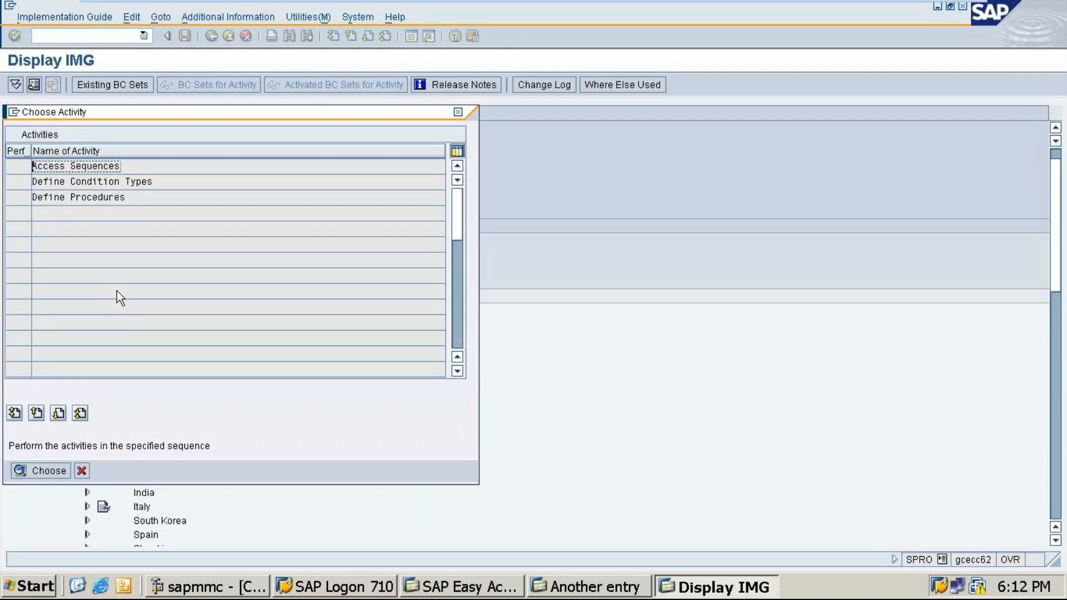
click(459, 112)
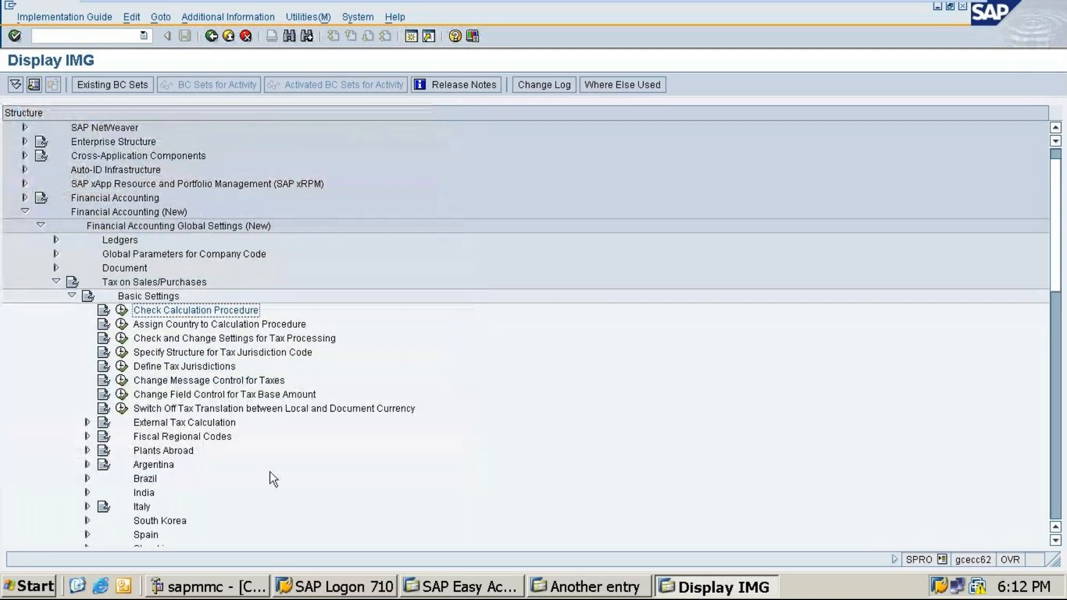
click(939, 8)
mouse_move(511, 586)
click(566, 538)
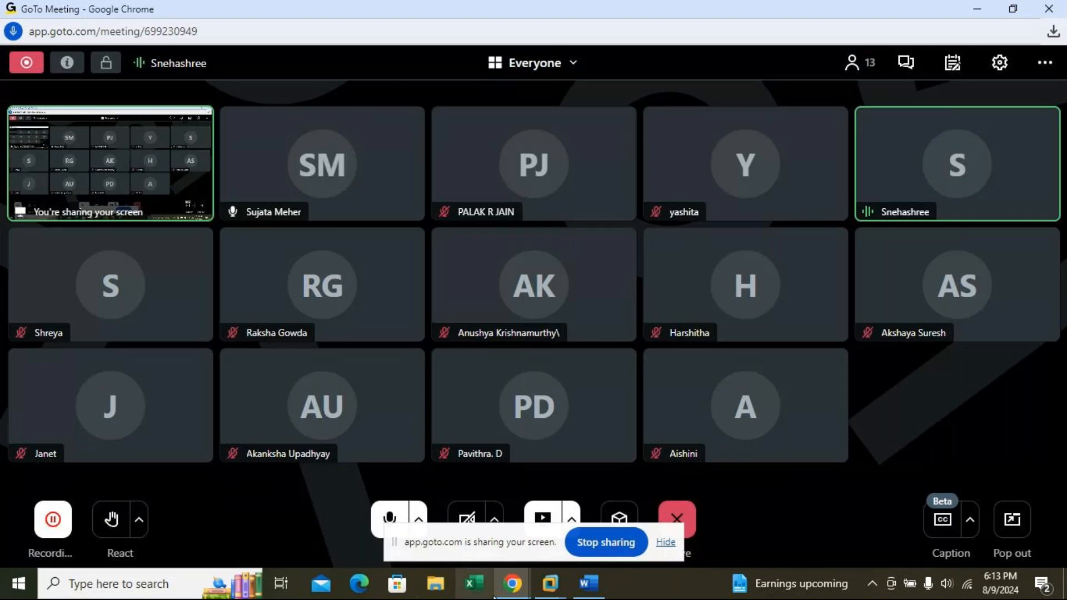
click(550, 584)
click(638, 511)
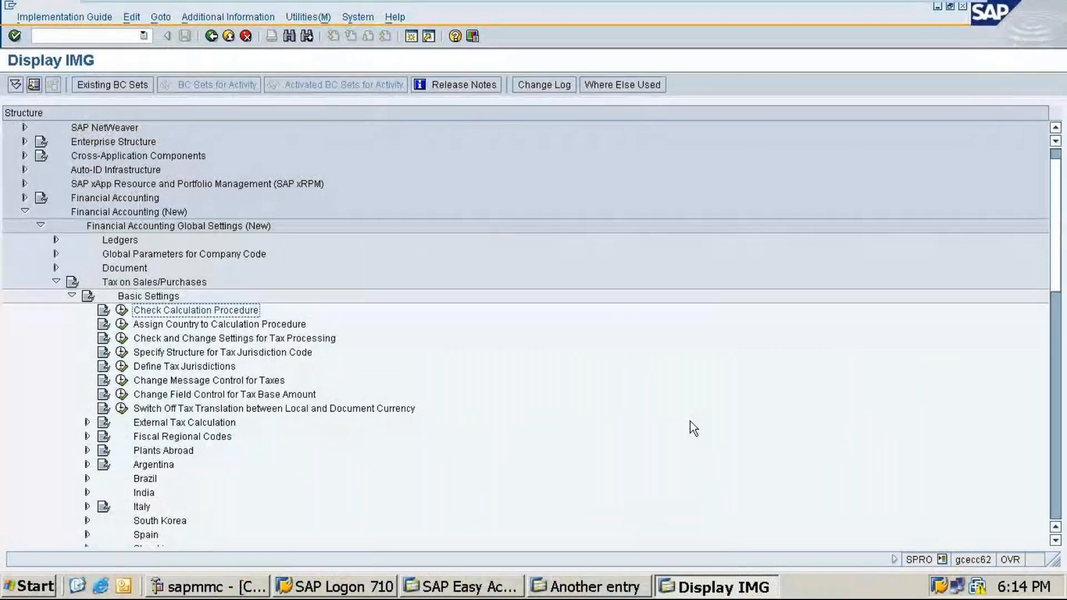
Open the Define Condition Types activity under Check Calculation Procedure
click(122, 313)
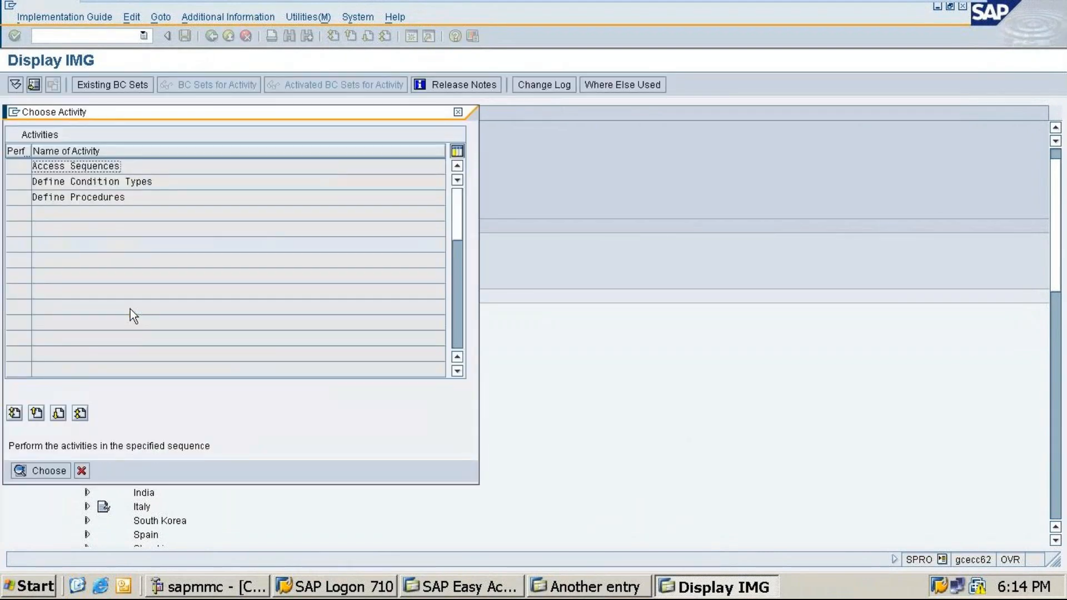
double_click(86, 182)
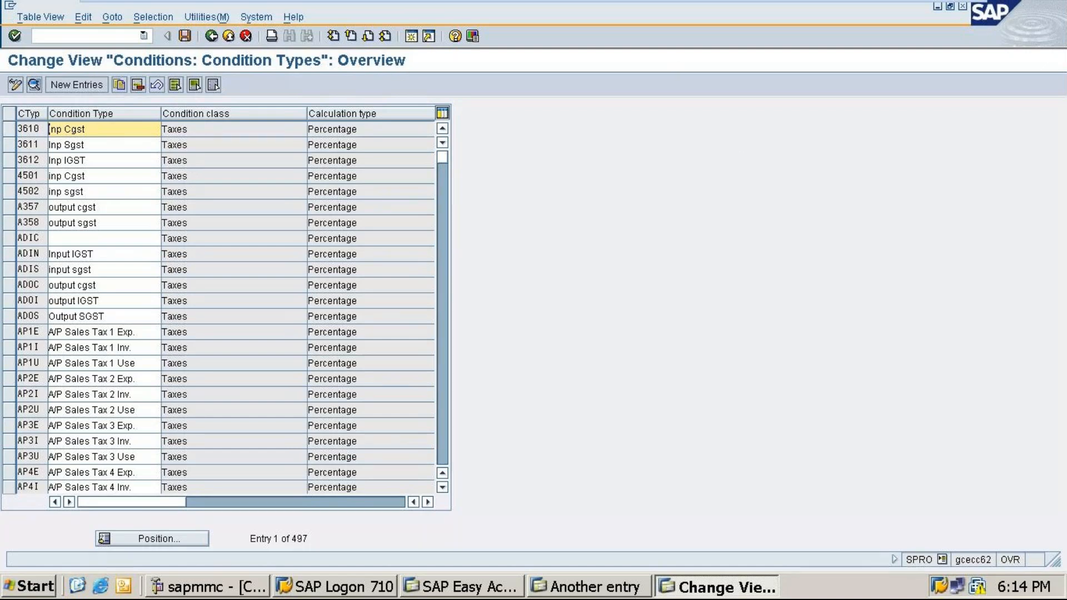
click(76, 85)
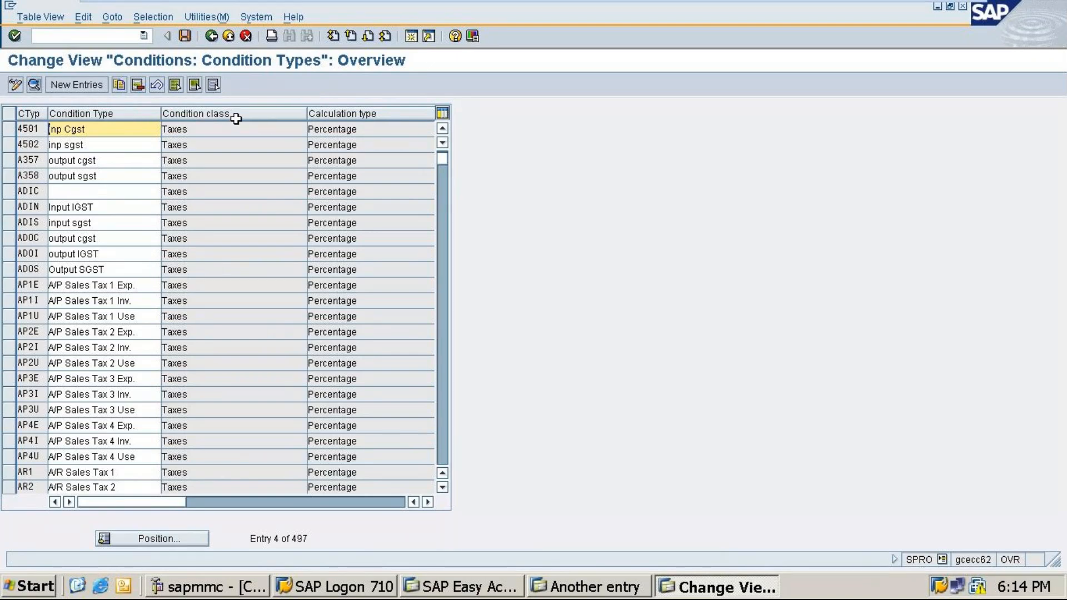
Check the ZGIC condition type settings in the Word document and return to the condition types overview in SAP
click(925, 5)
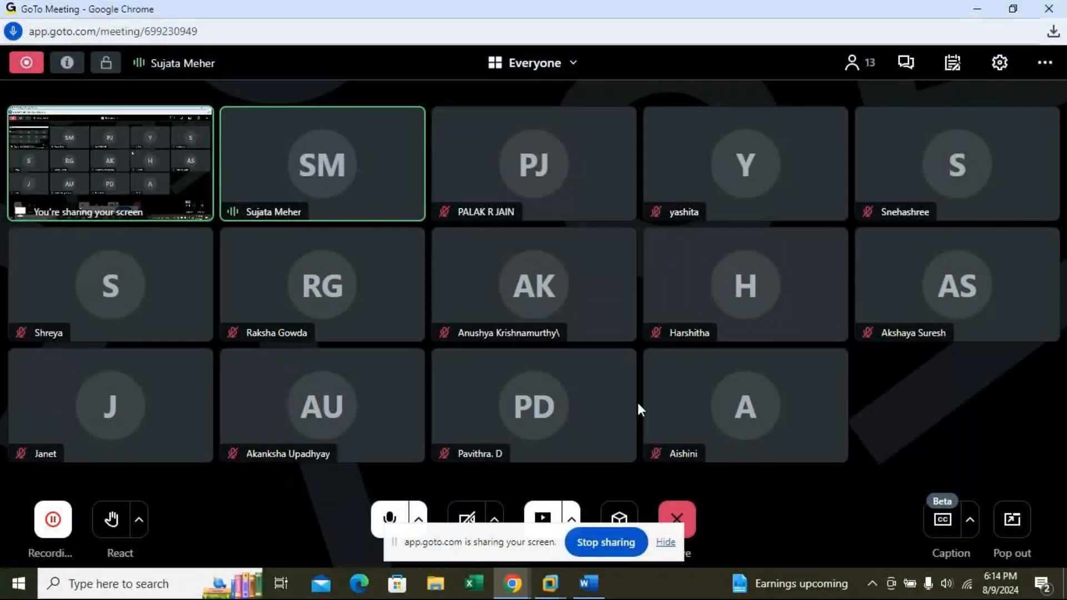
click(588, 584)
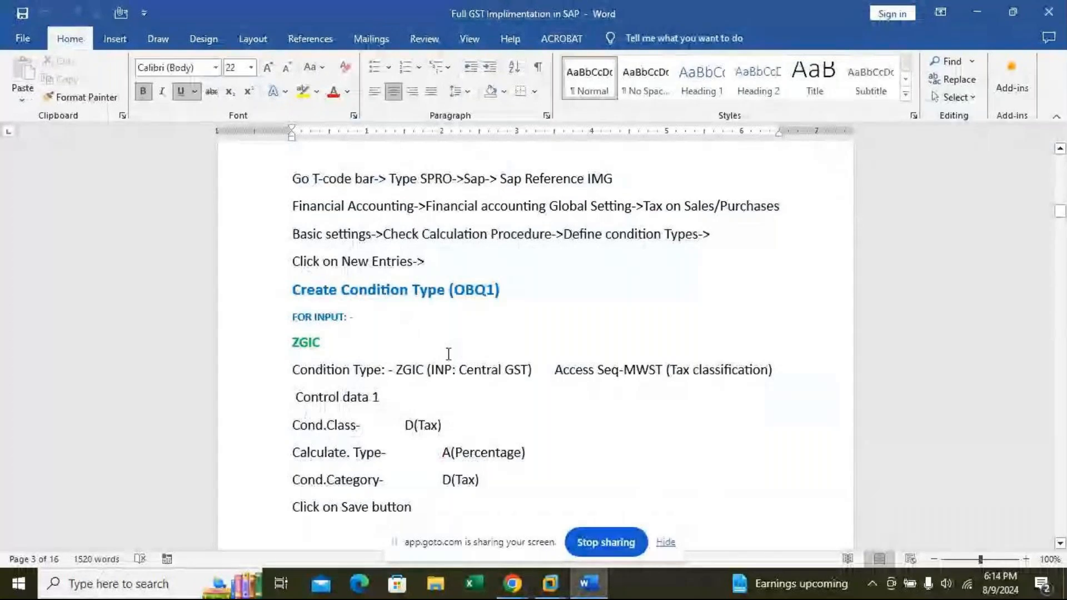
scroll(460, 343, down, 1)
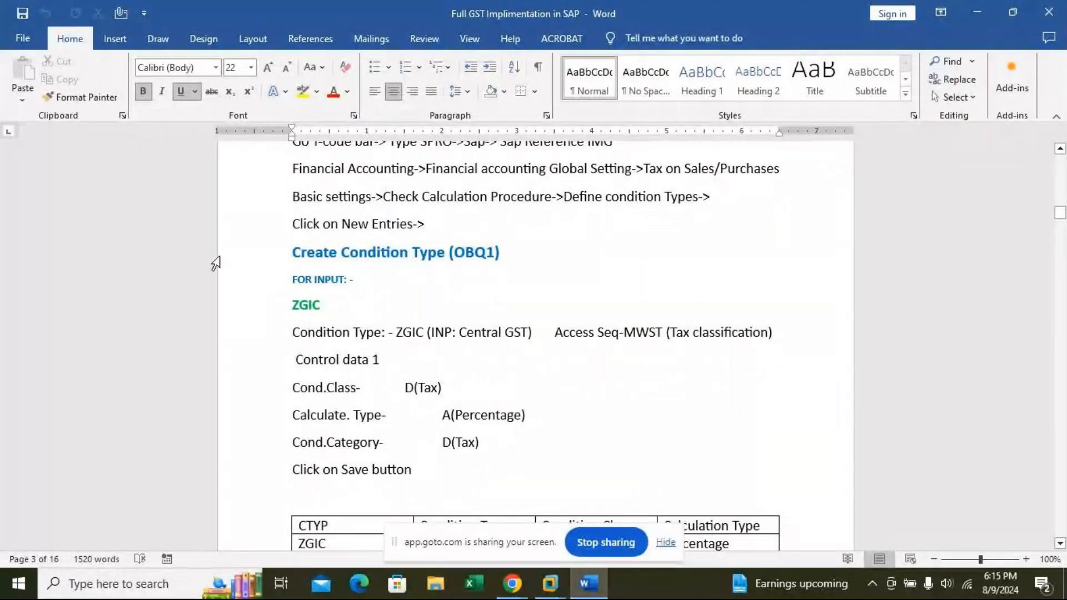
scroll(431, 333, down, 2)
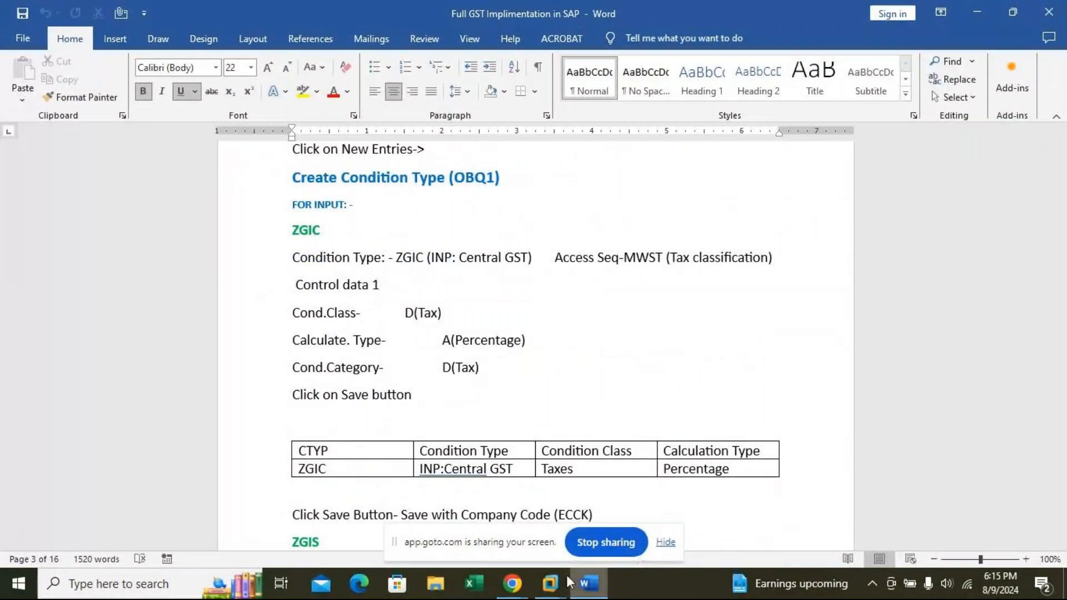
click(550, 583)
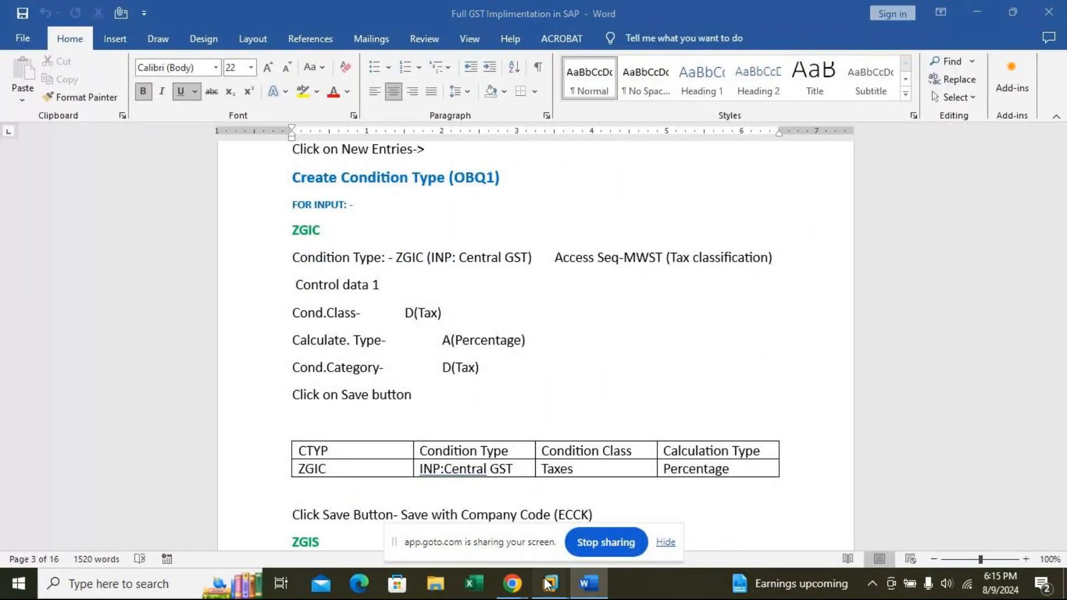
click(685, 510)
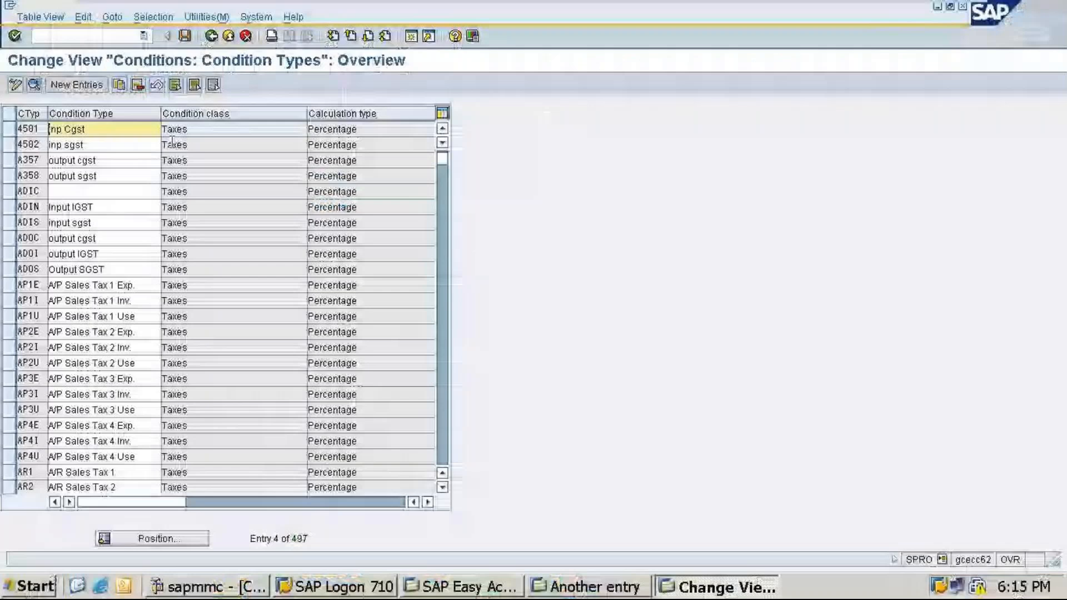
Start a new condition type entry MGIC with the description INP: Central GST
click(72, 87)
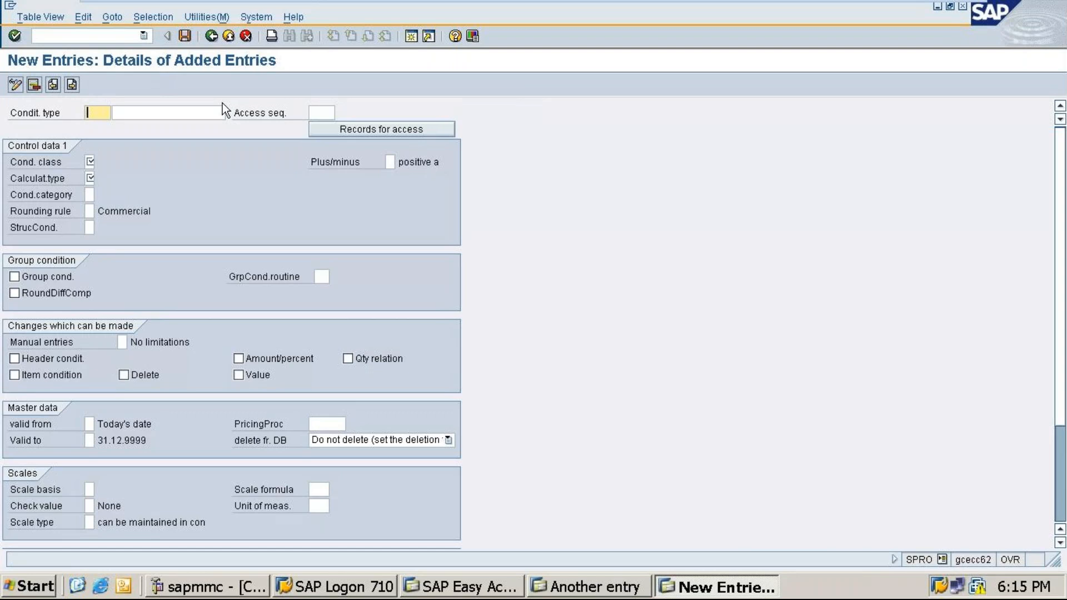
text(MGIC)
key(Tab)
text(INP:)
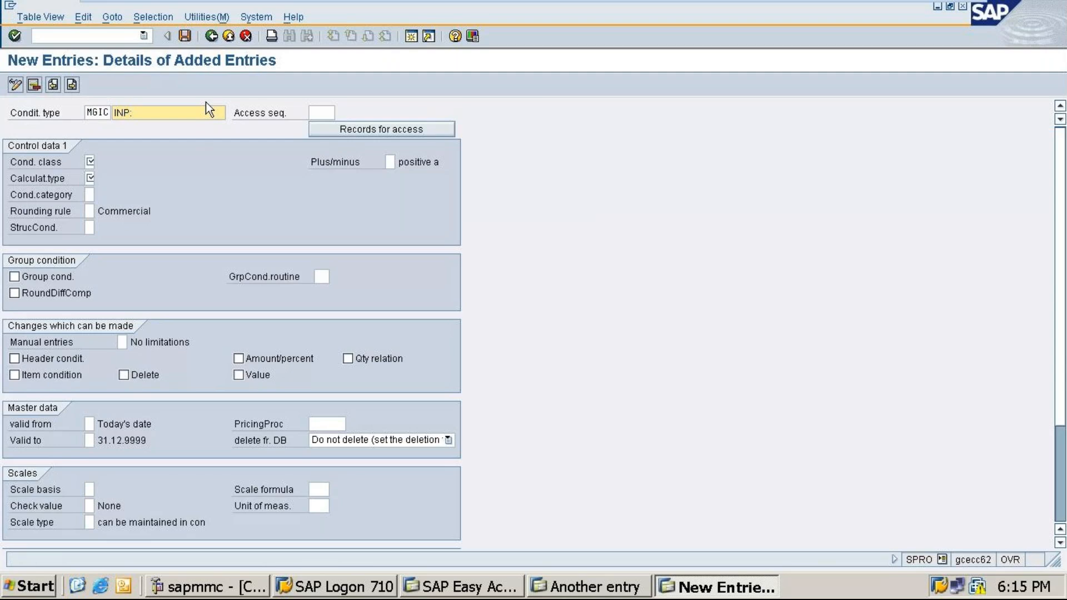
text( Central GST)
Set the condition class of MGIC to D (Taxes)
click(89, 161)
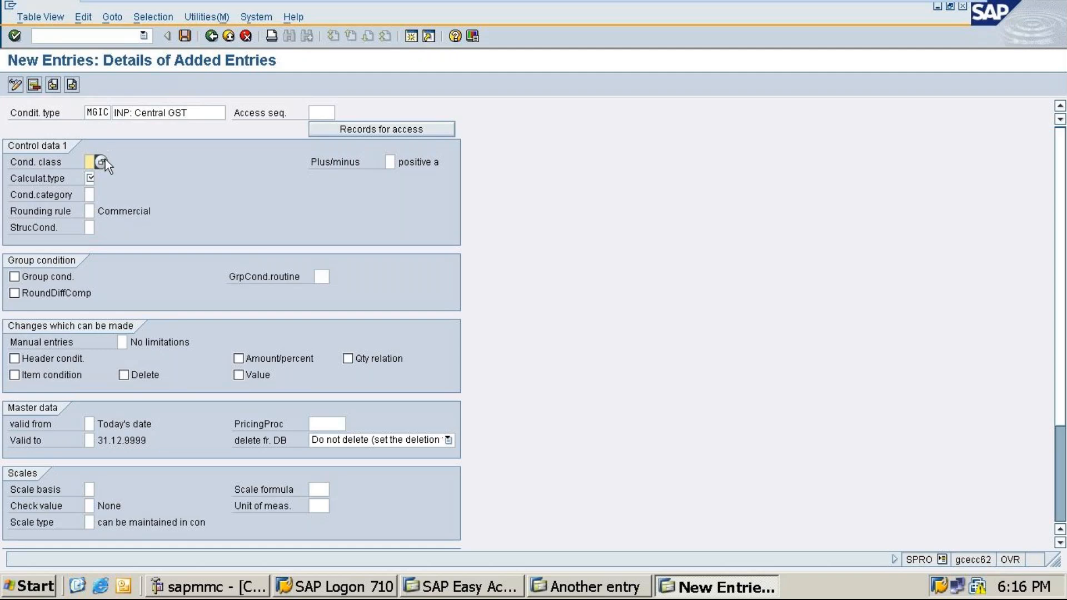
key(F4)
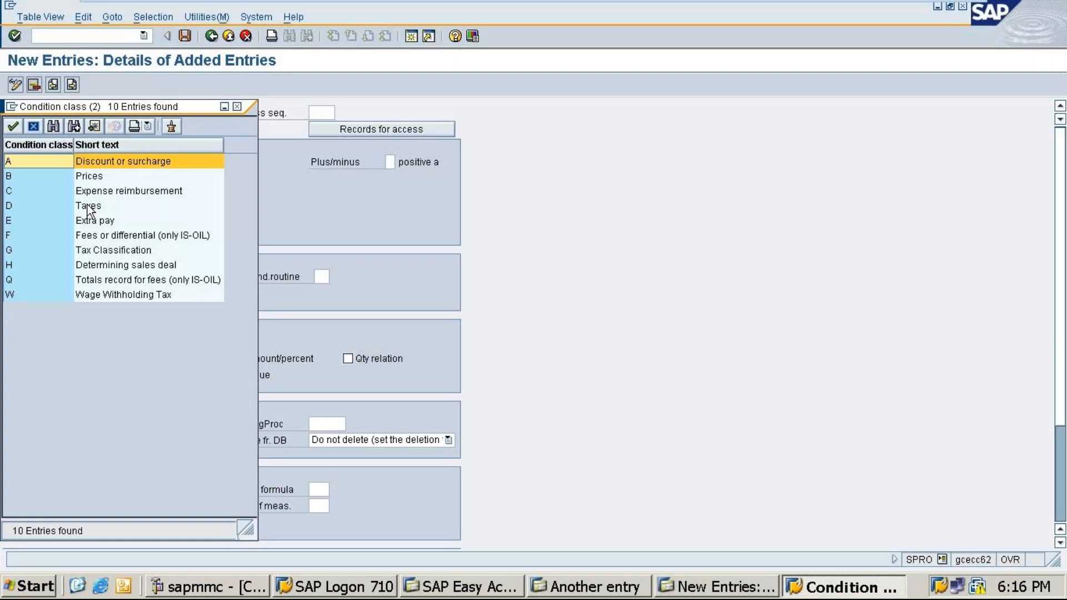
double_click(88, 206)
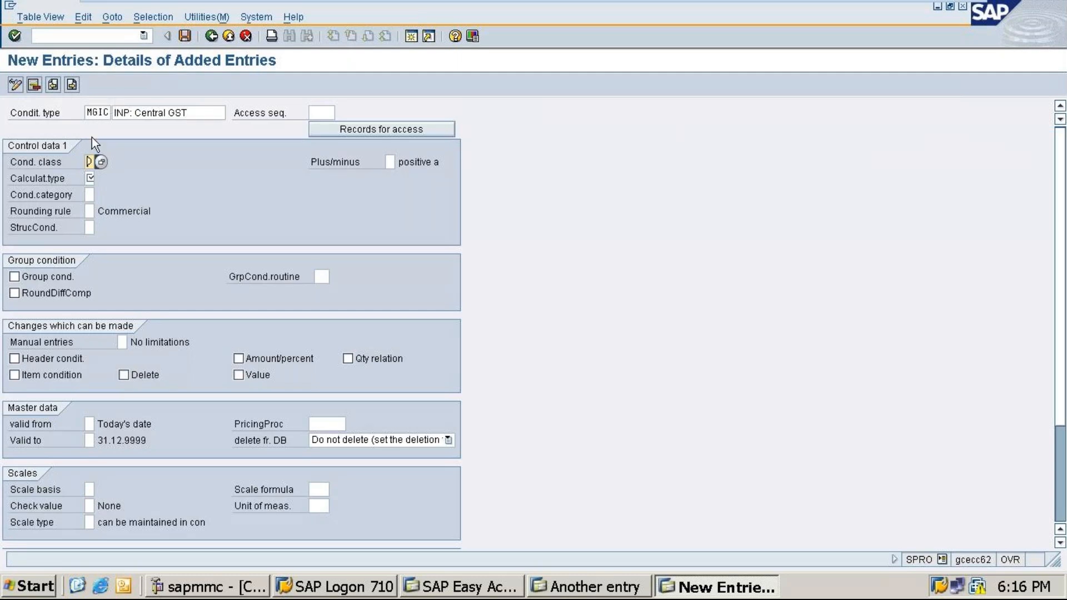
text(D)
click(101, 161)
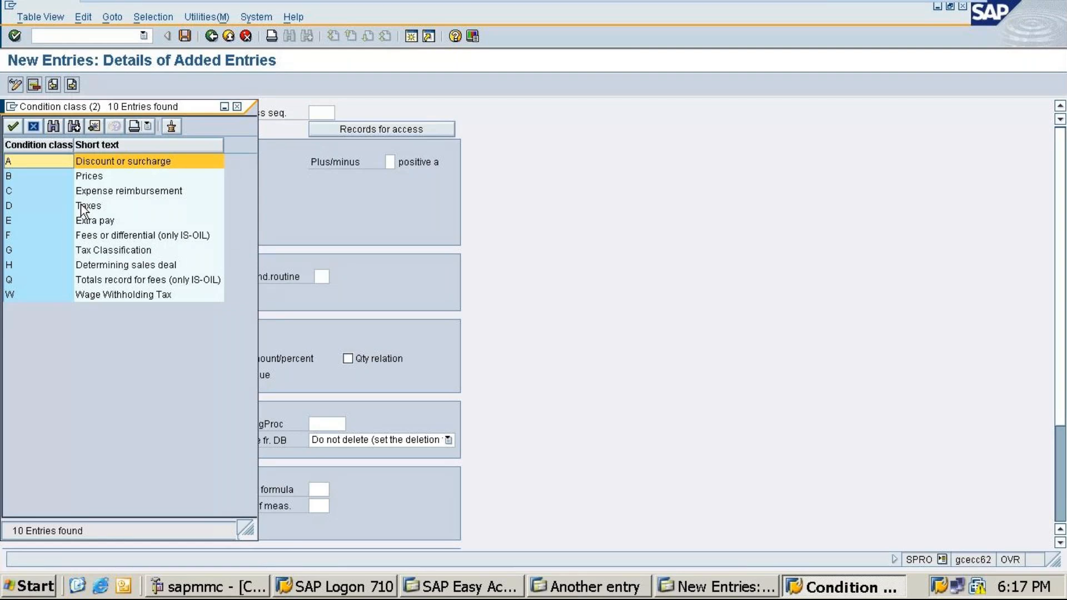
click(82, 207)
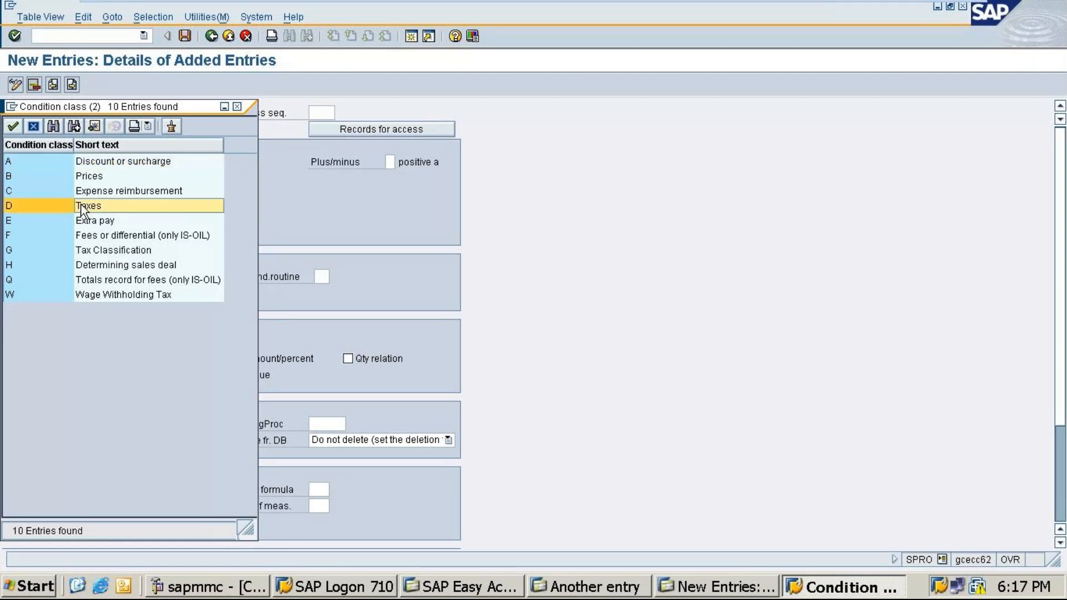
click(81, 206)
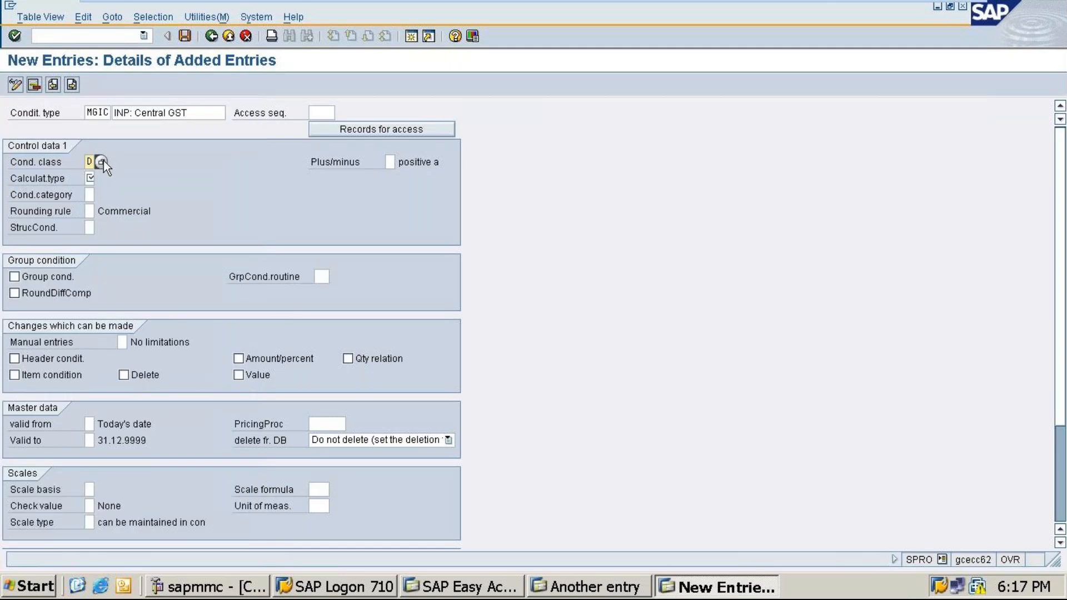
key(F4)
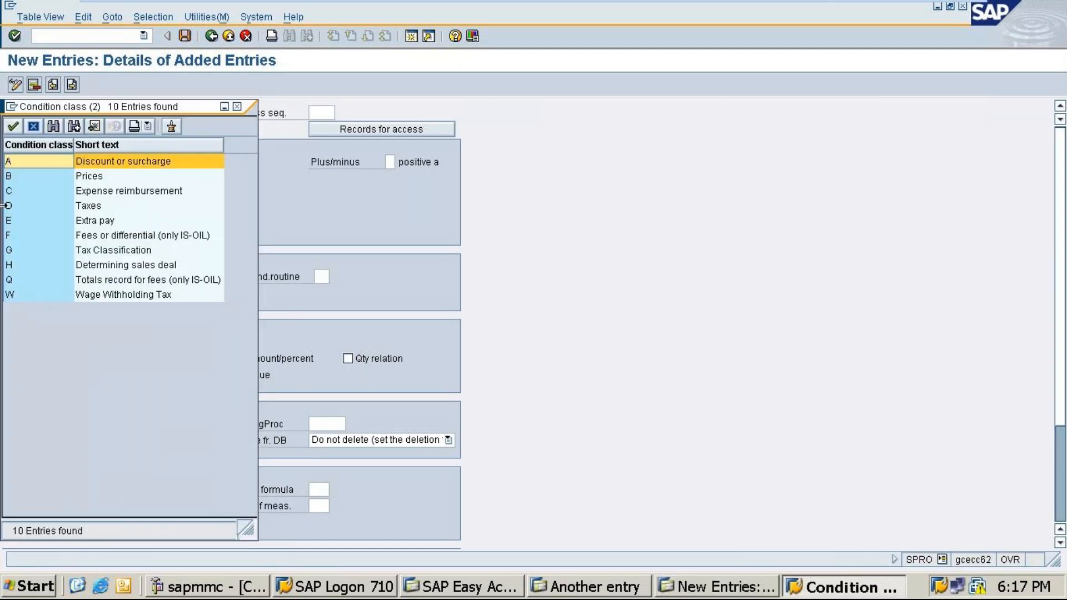
click(87, 207)
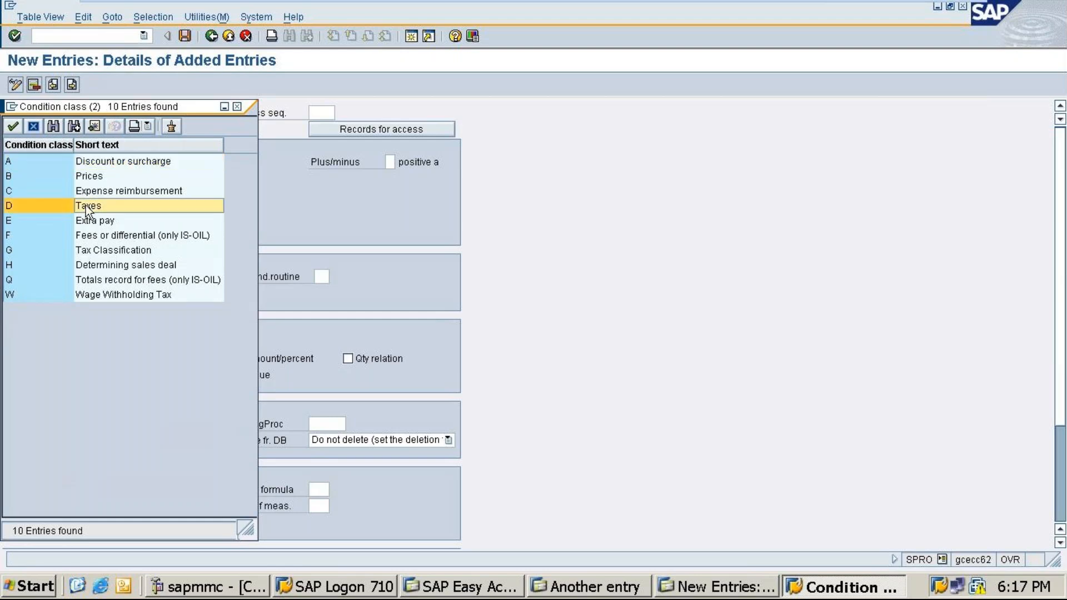
double_click(90, 204)
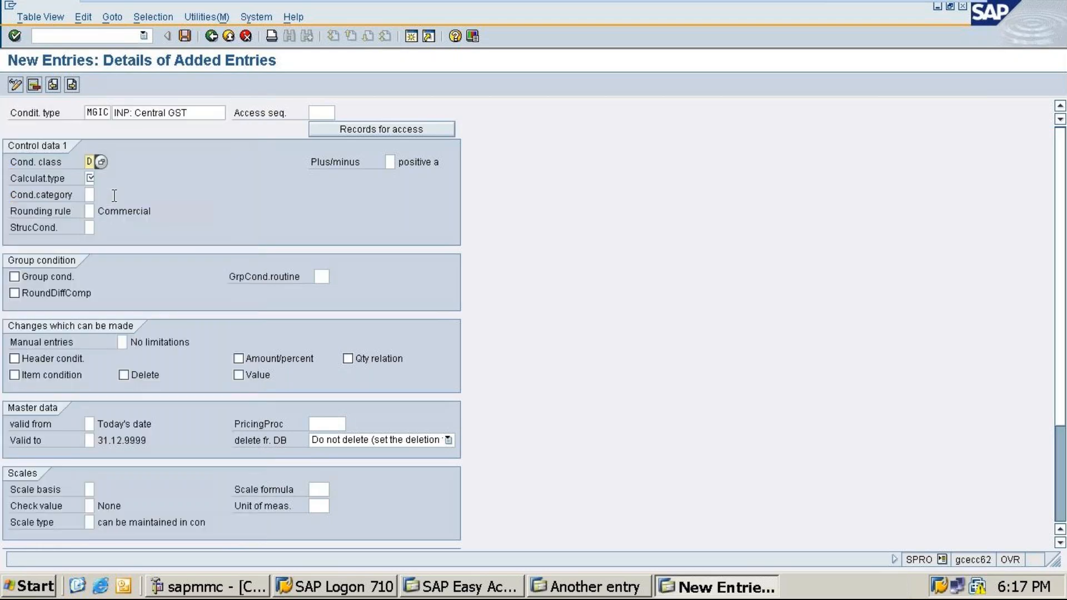
Set the calculation type of MGIC to A (Percentage)
click(90, 177)
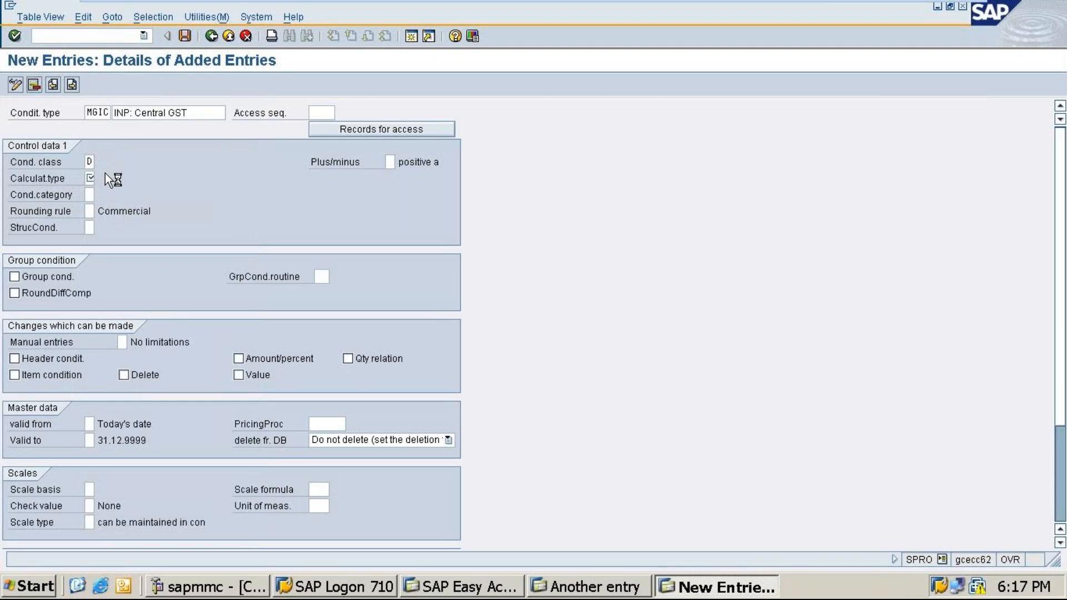
click(102, 176)
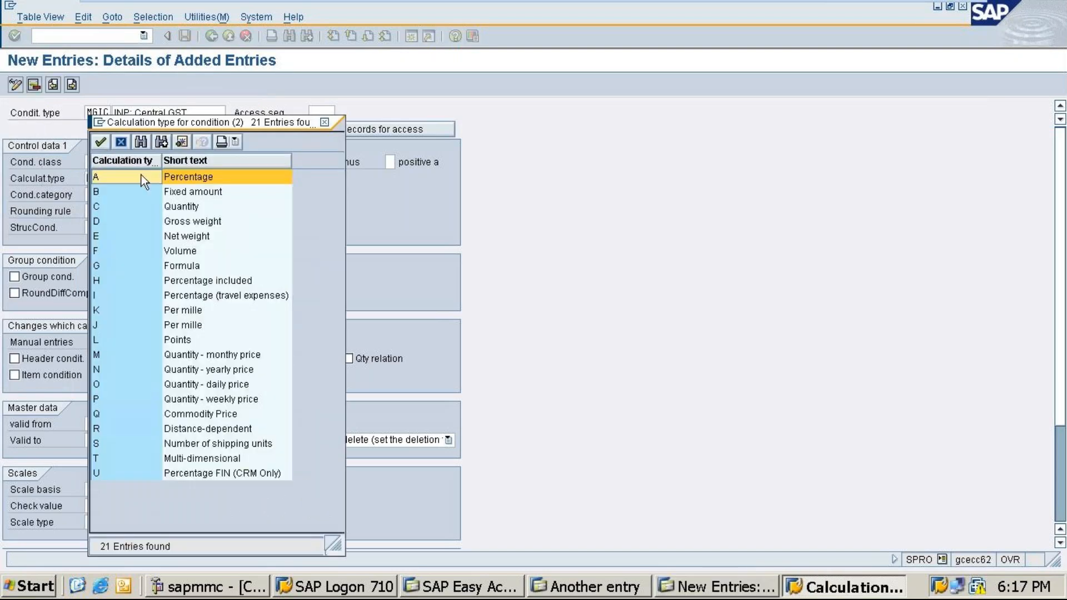
double_click(198, 174)
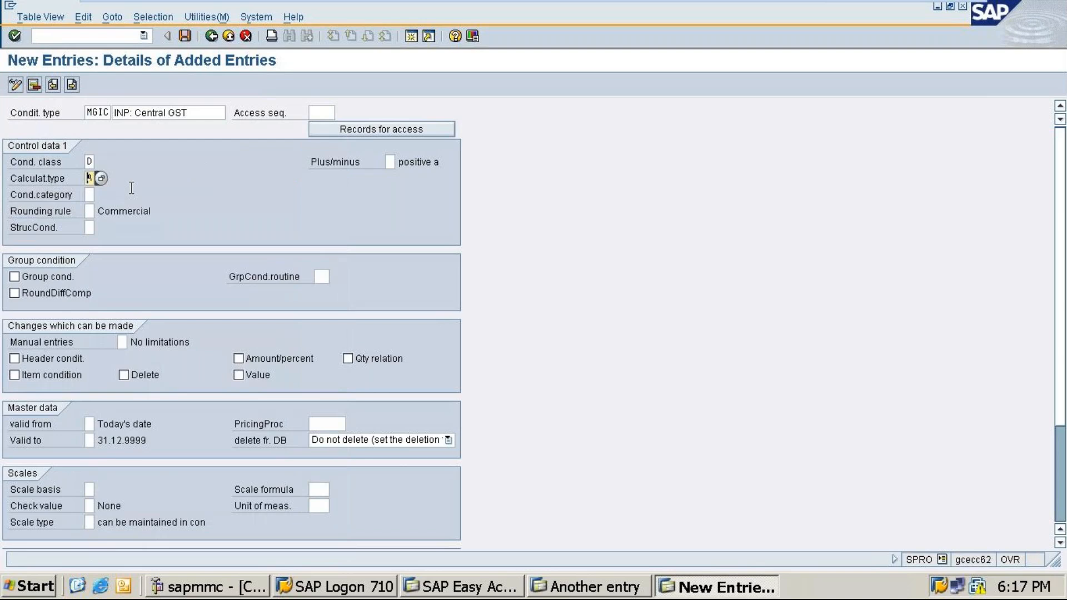
click(101, 179)
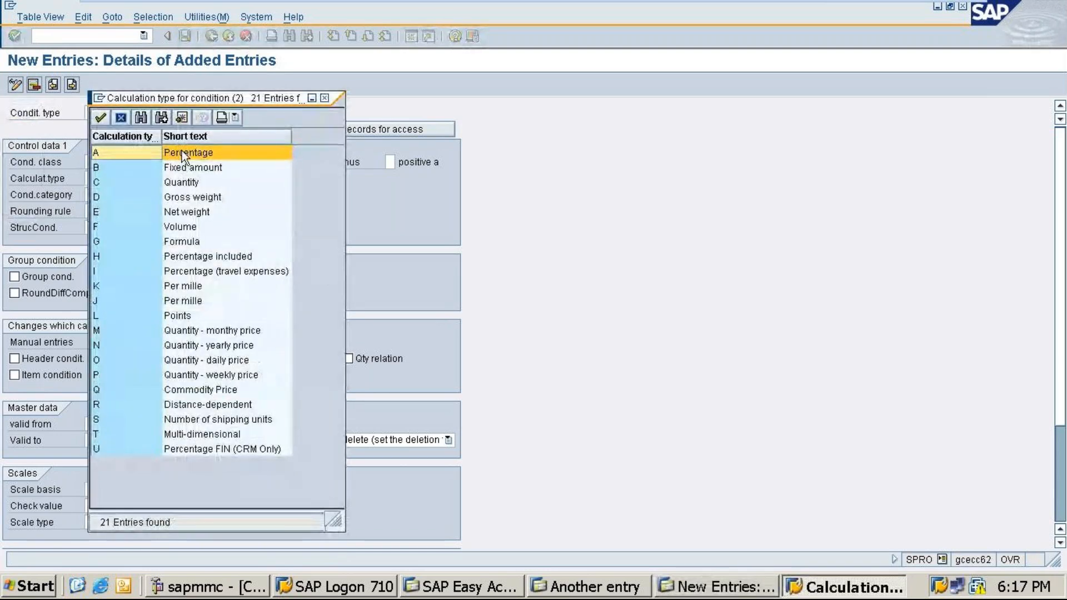
double_click(182, 151)
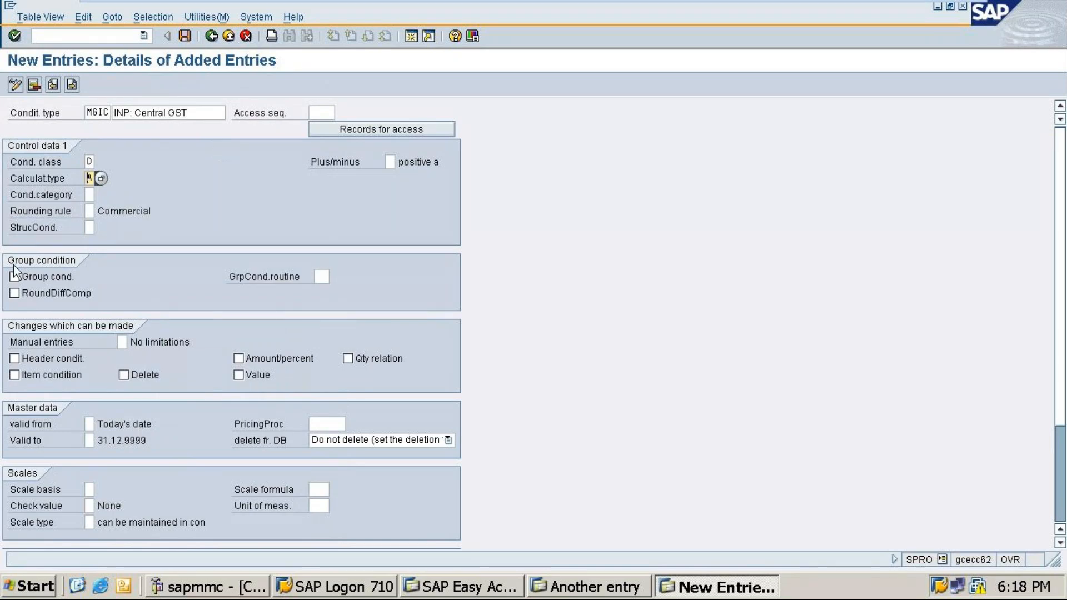
Set the condition category of MGIC to D (Tax)
click(91, 194)
click(102, 195)
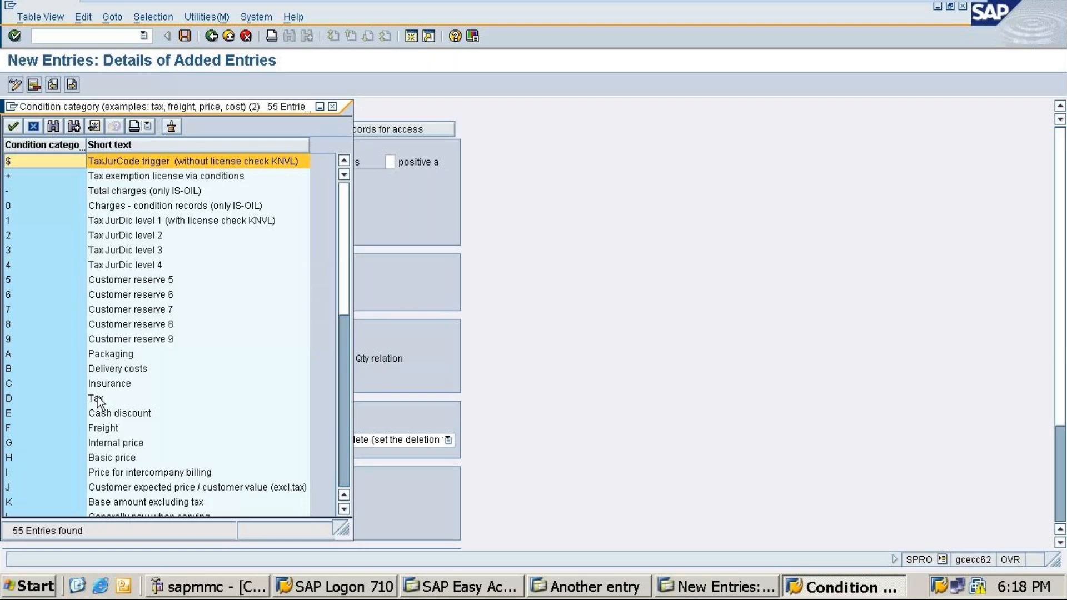
click(98, 400)
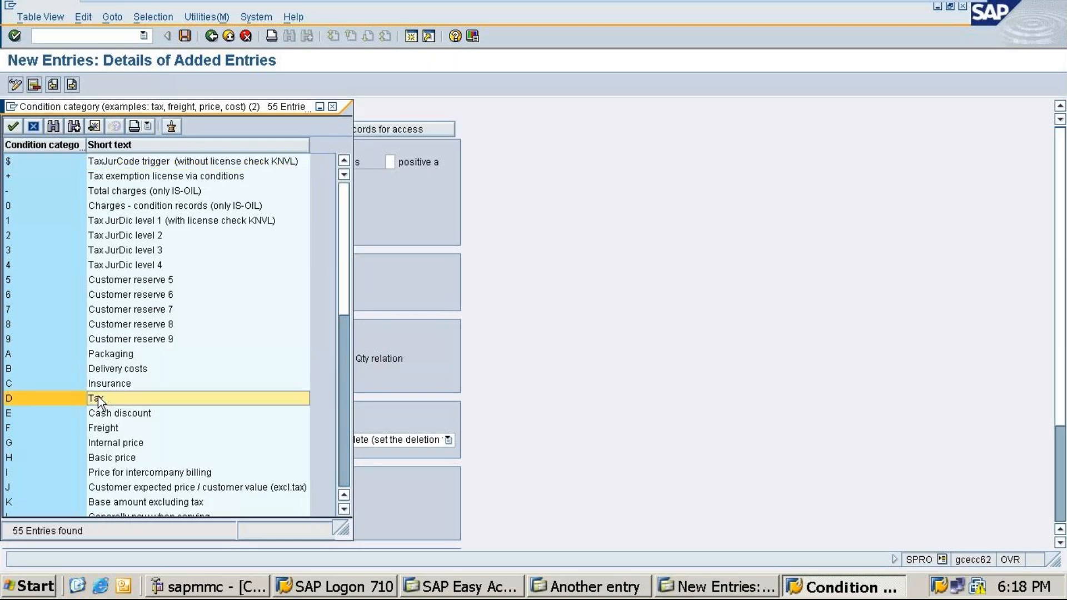
double_click(98, 399)
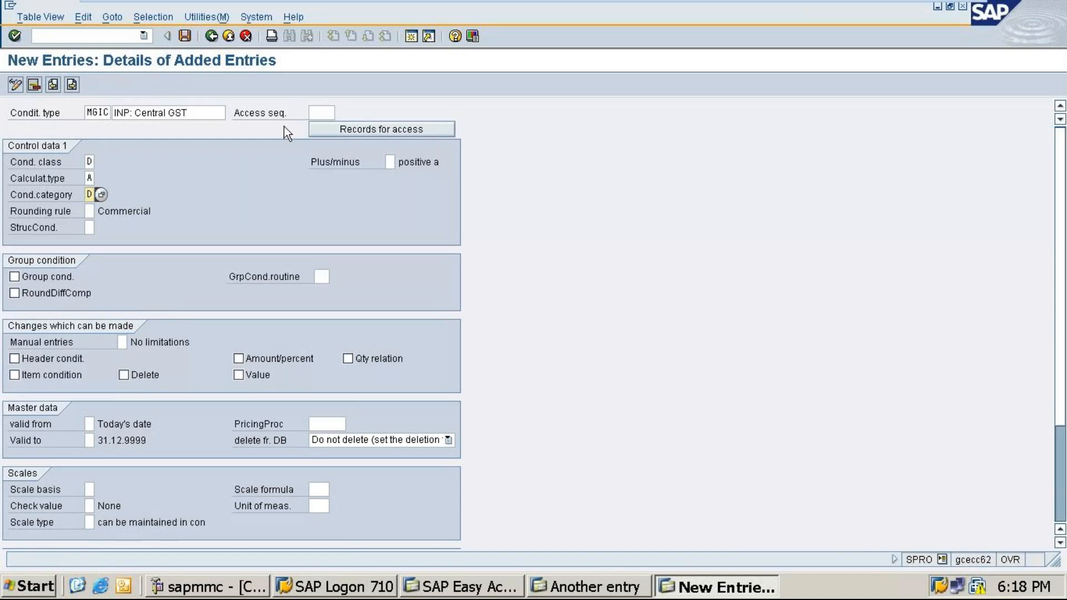
Assign access sequence MWST (Tax Classification) to MGIC and save the entry under the proposed customizing request
click(332, 111)
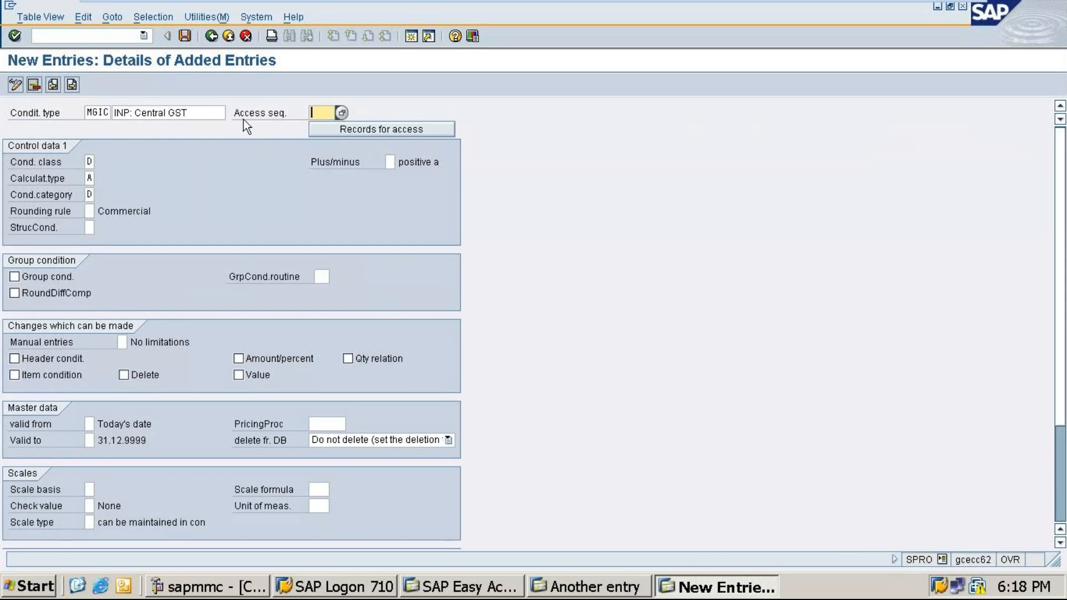
click(341, 114)
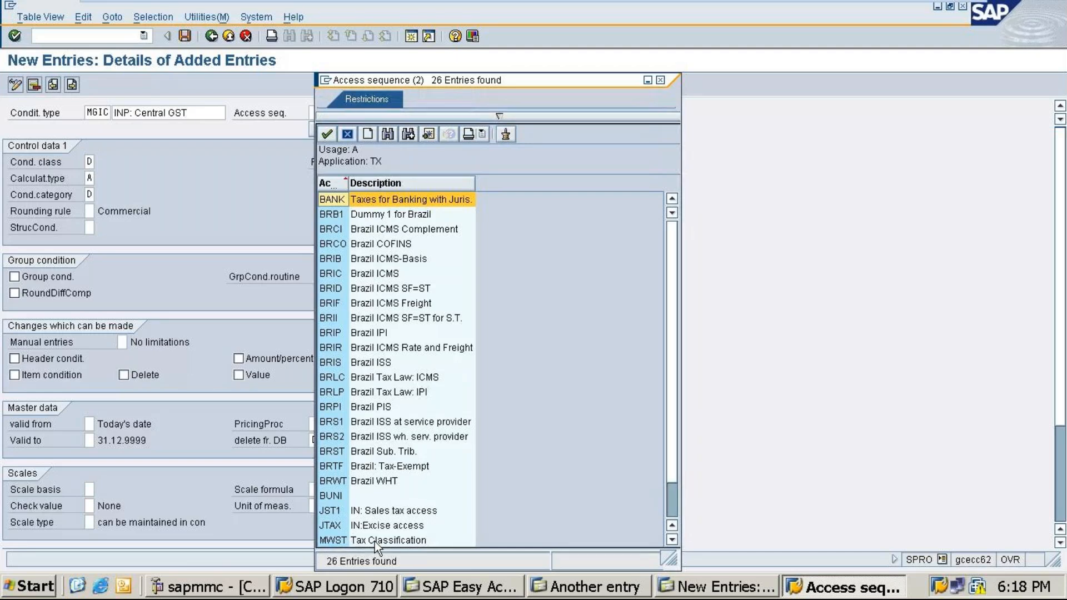
scroll(596, 391, down, 1)
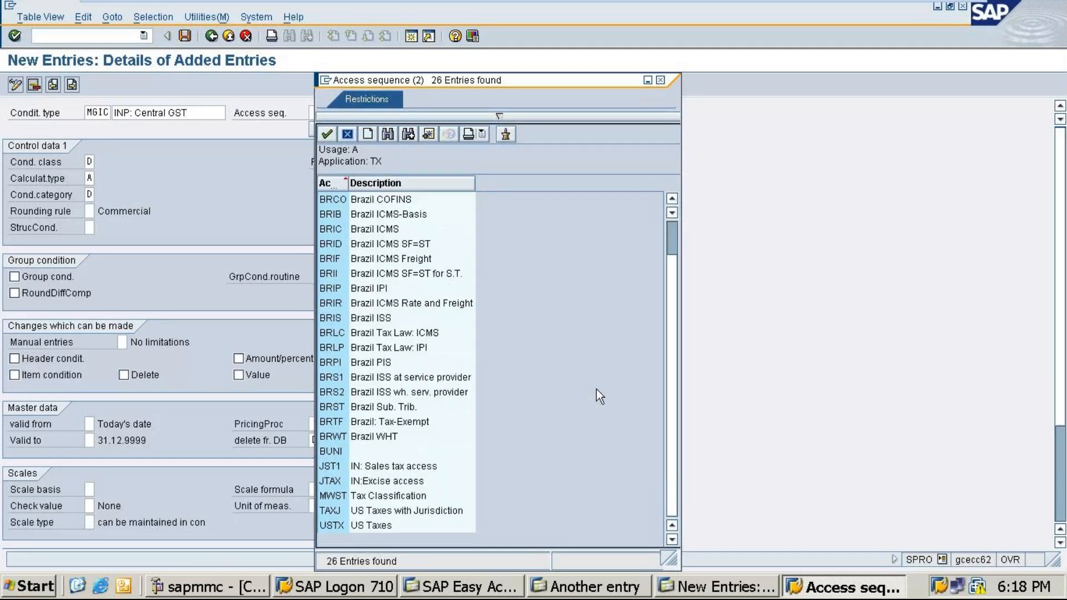
double_click(385, 496)
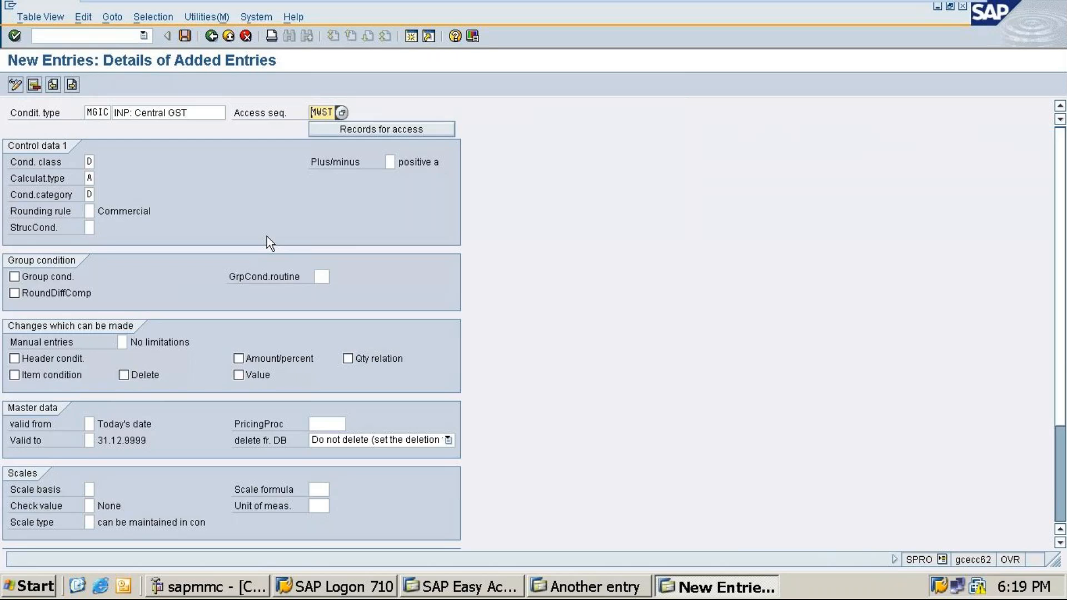
click(188, 36)
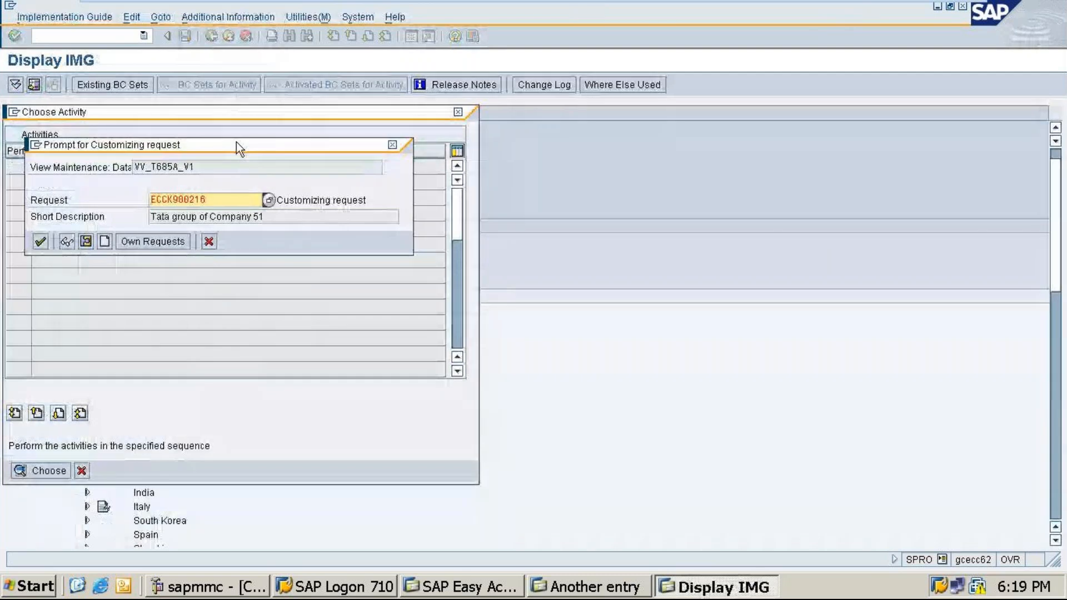
click(40, 243)
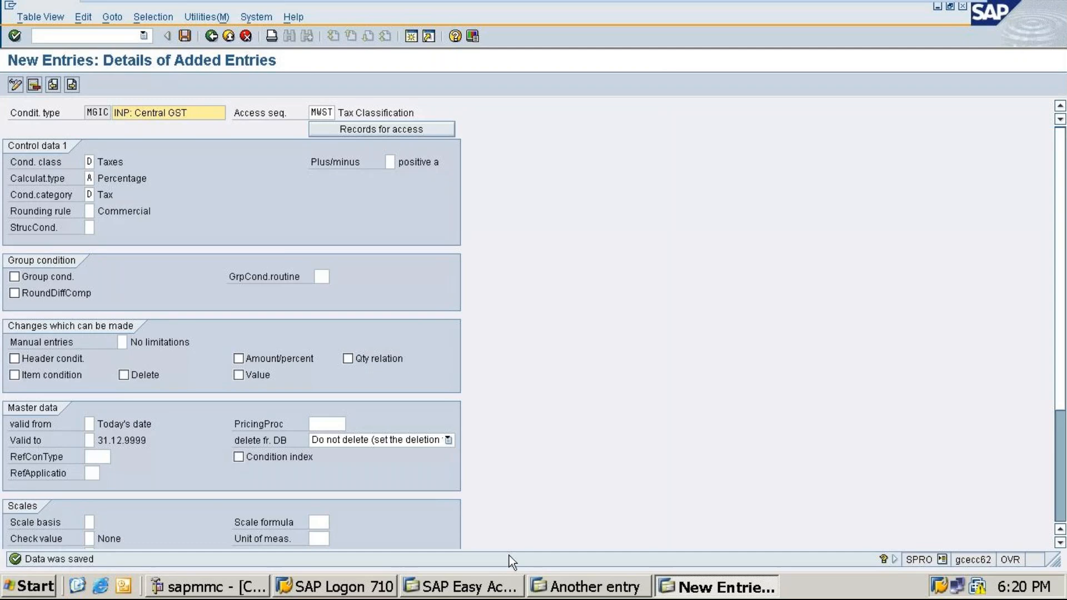
click(647, 587)
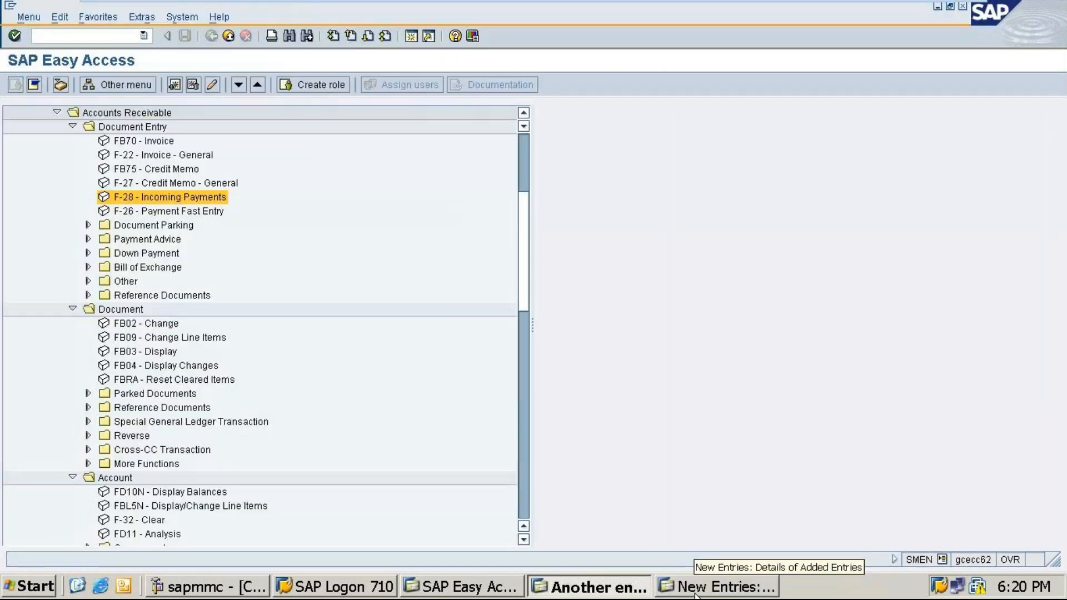
click(695, 590)
click(494, 587)
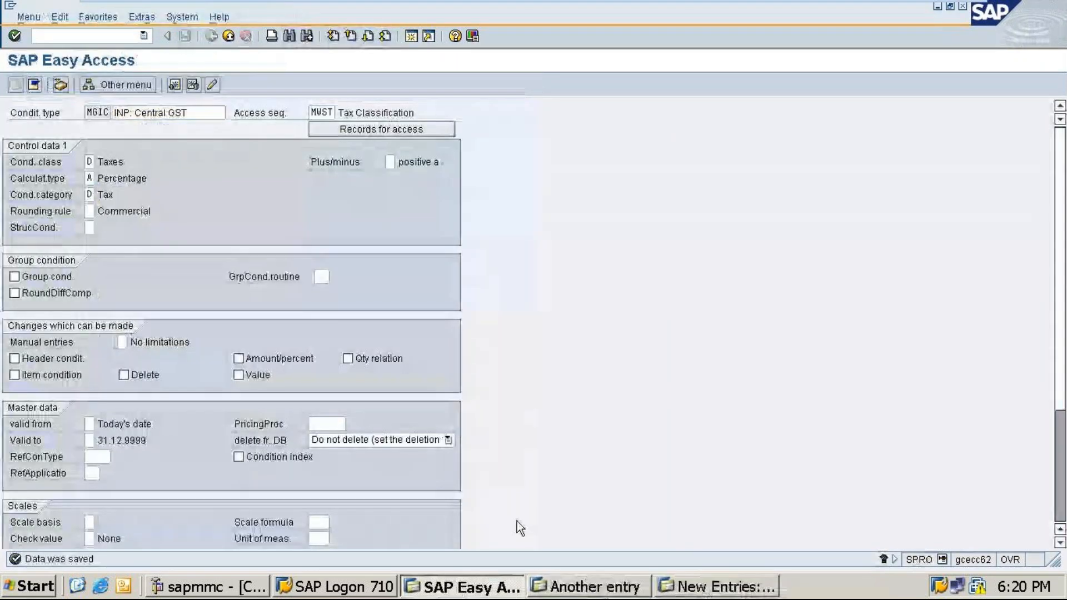
click(603, 588)
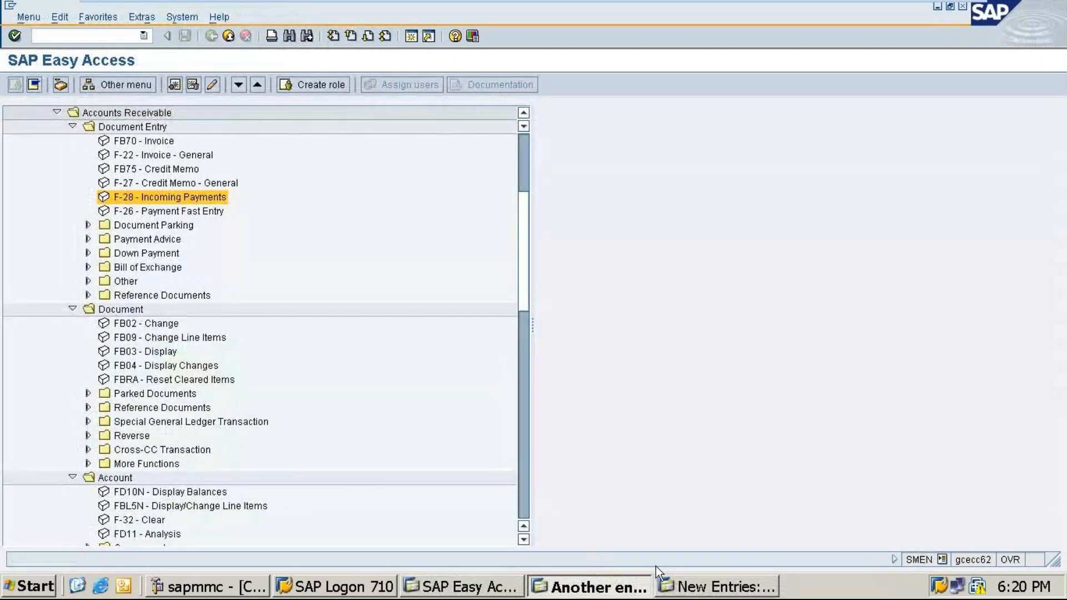
click(683, 590)
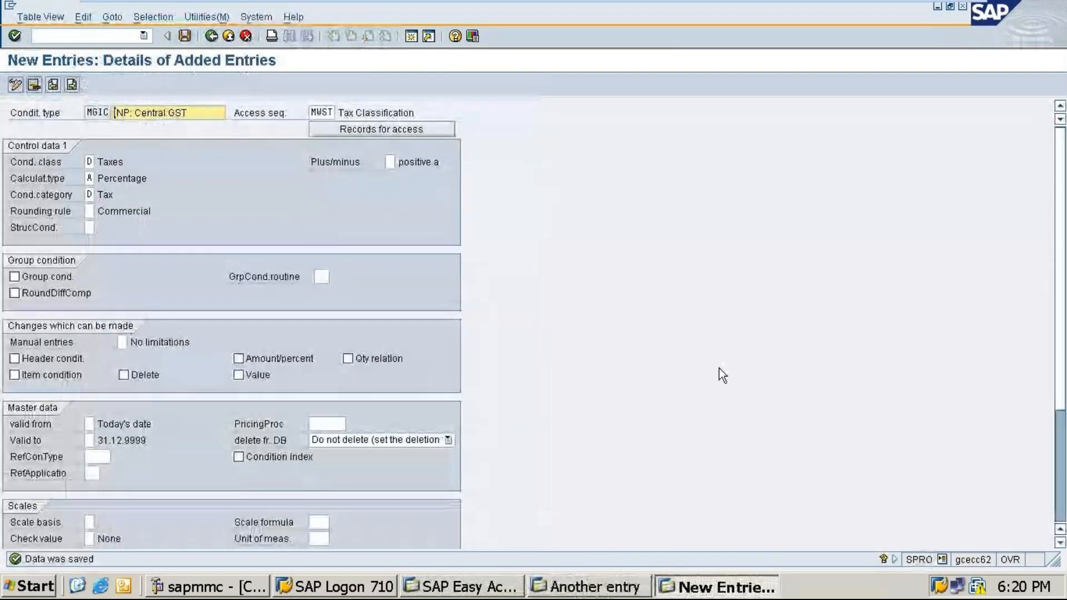
Check the ZGIS condition type section in the Word document and return to the new condition type entry in SAP
click(925, 6)
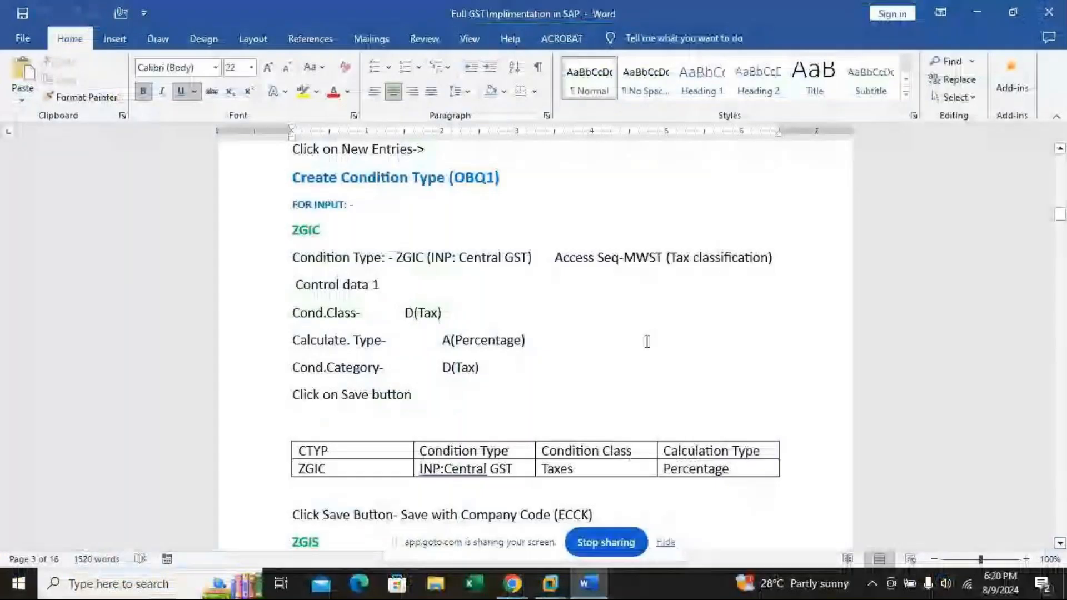
scroll(647, 341, down, 3)
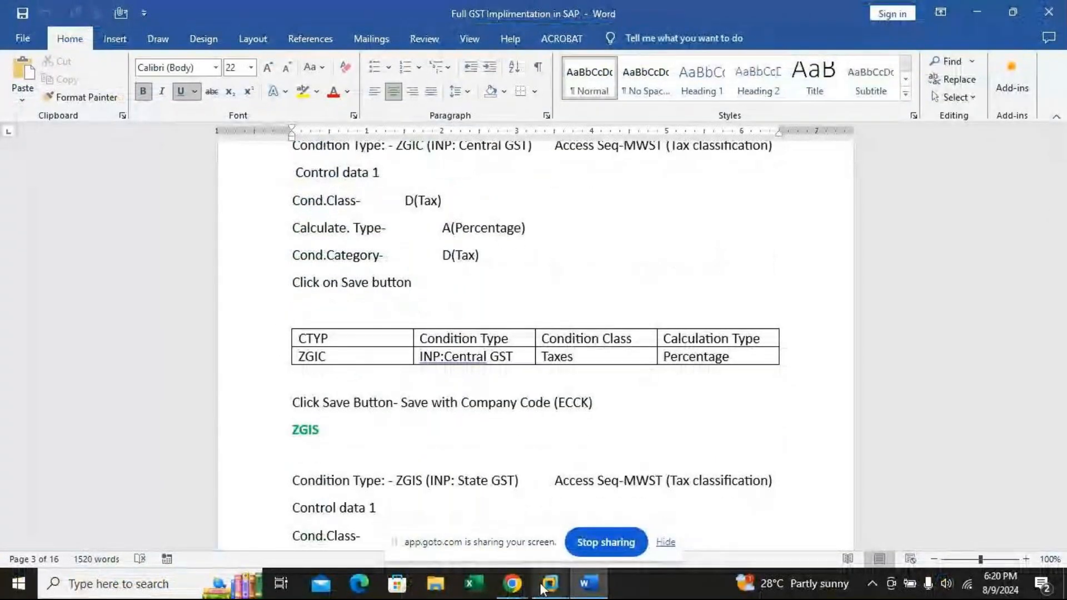
mouse_move(549, 585)
click(659, 495)
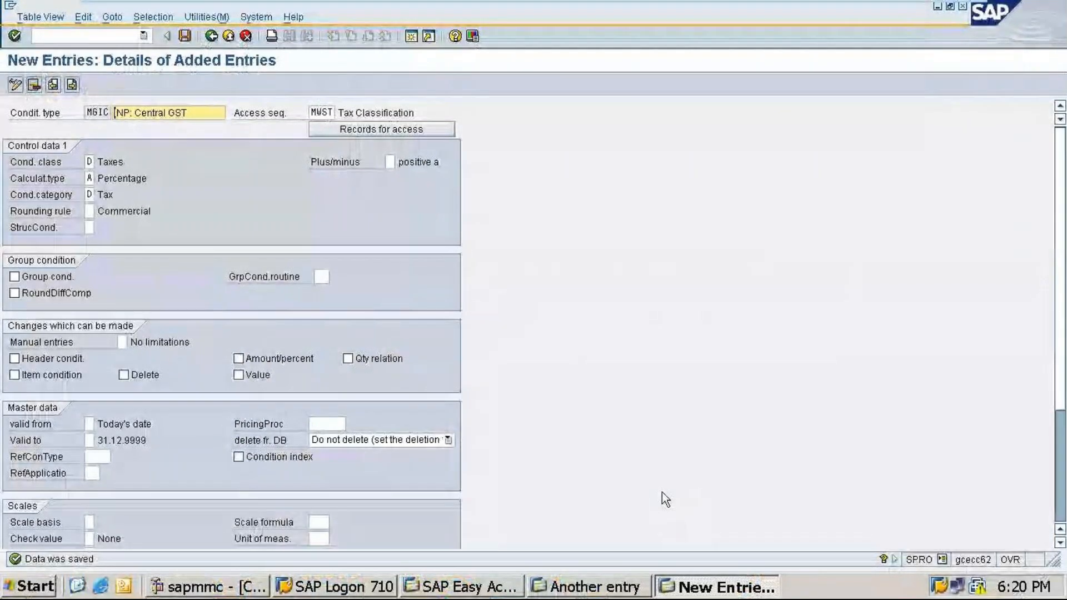
Switch to the GoTo Meeting window in Chrome and move the screen-sharing bar off the meeting controls
click(908, 11)
mouse_move(512, 583)
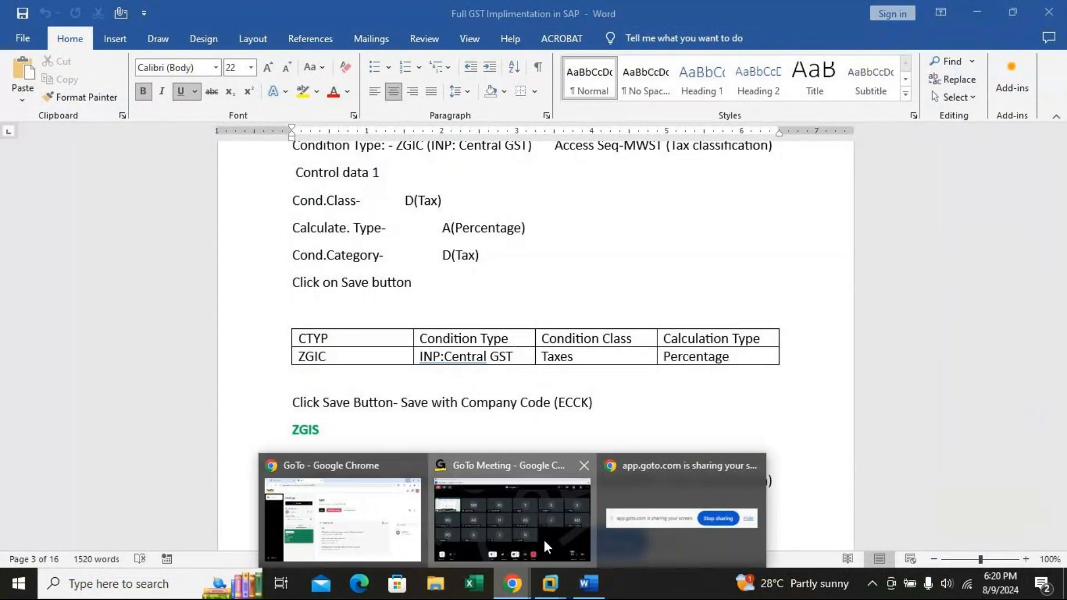
click(555, 478)
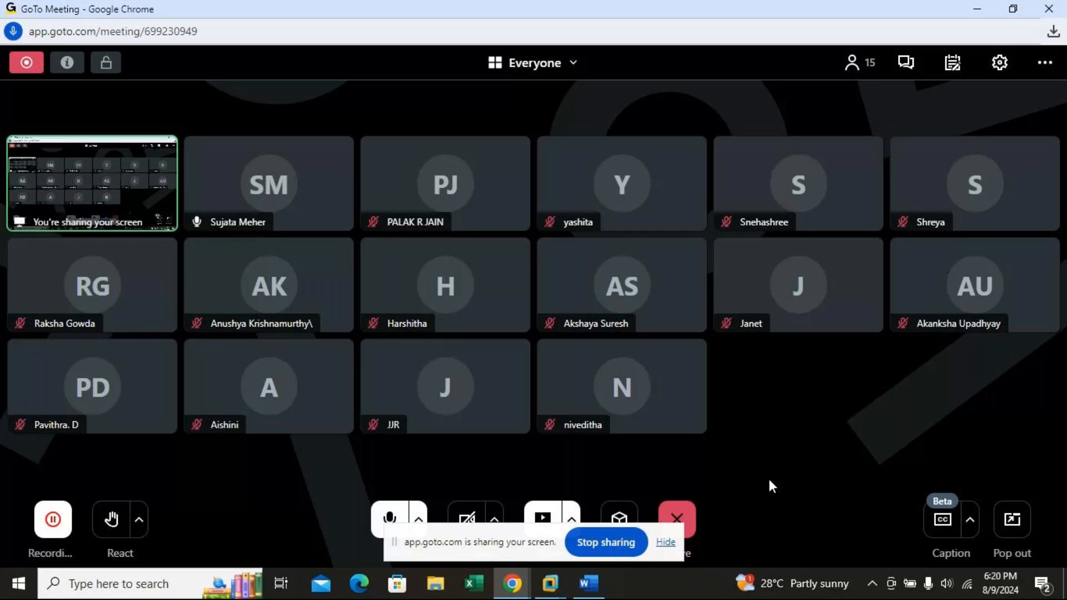
drag(512, 538, 762, 582)
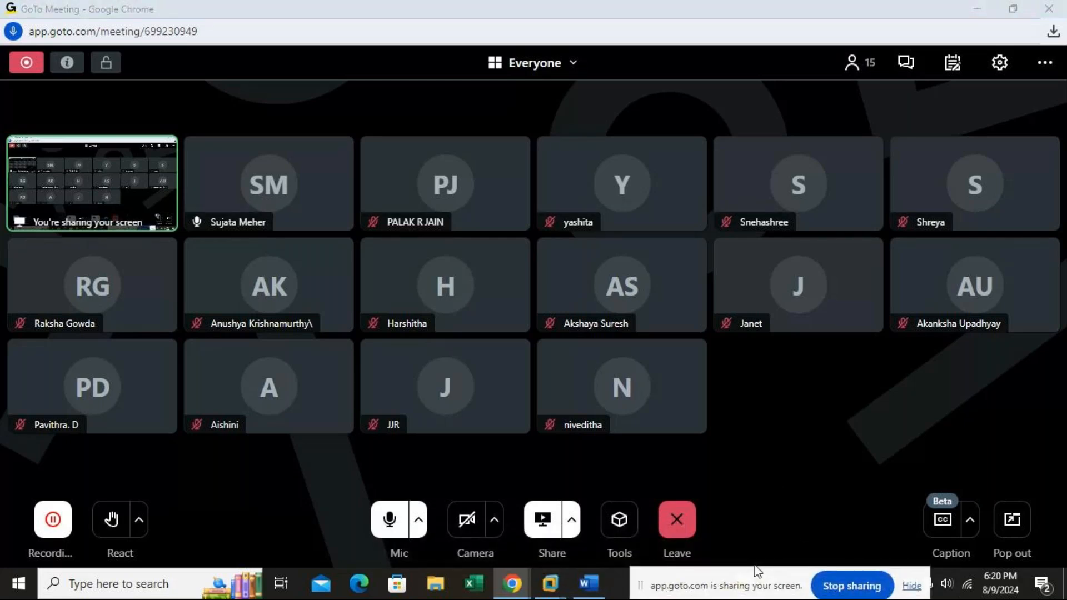
Leave the GoTo Meeting window, check the ZGIS condition type details in the Word guide and return to SAP
click(976, 8)
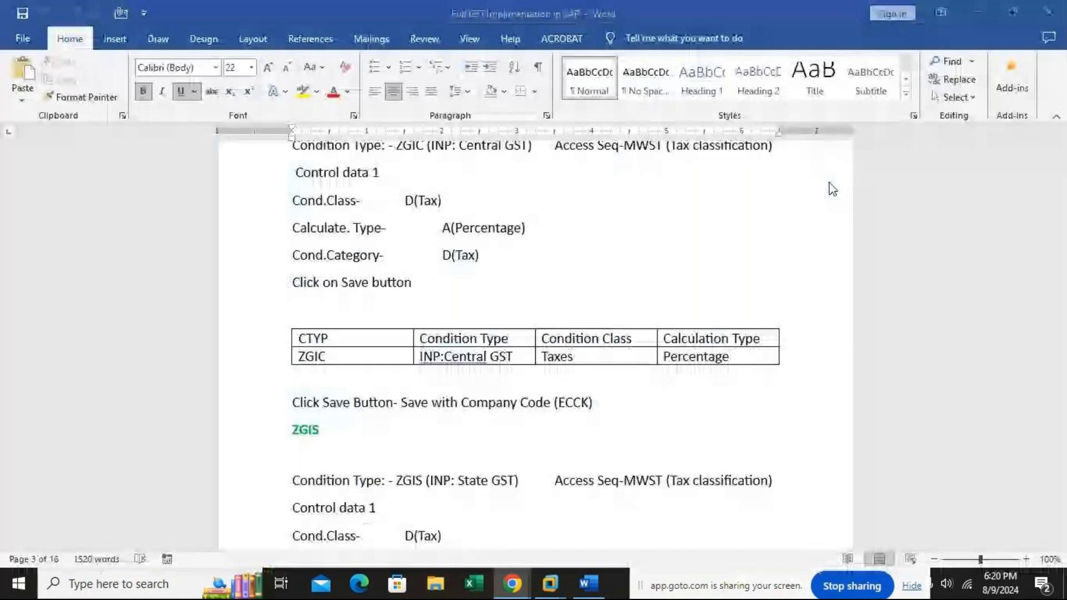
scroll(614, 361, down, 2)
mouse_move(588, 586)
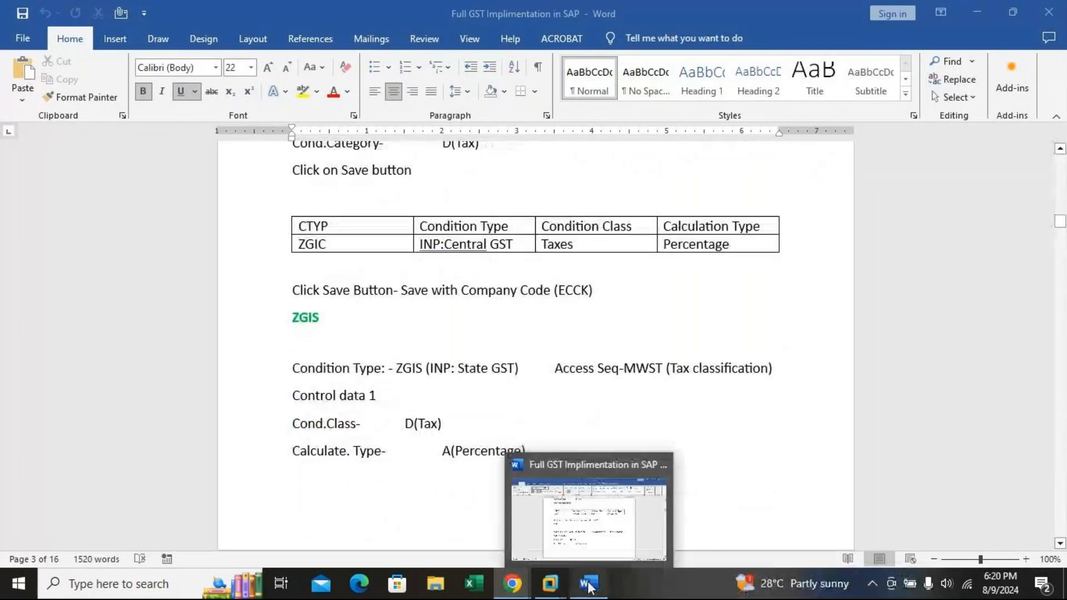
mouse_move(550, 583)
click(661, 492)
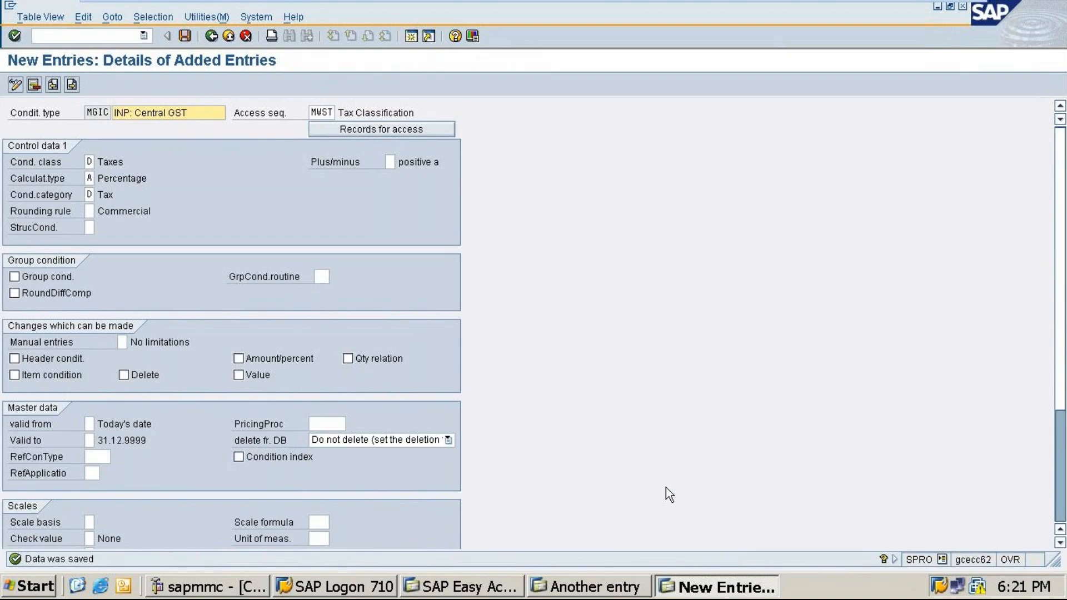
Return to the condition types overview and start a new entry with condition type MGIS
click(210, 36)
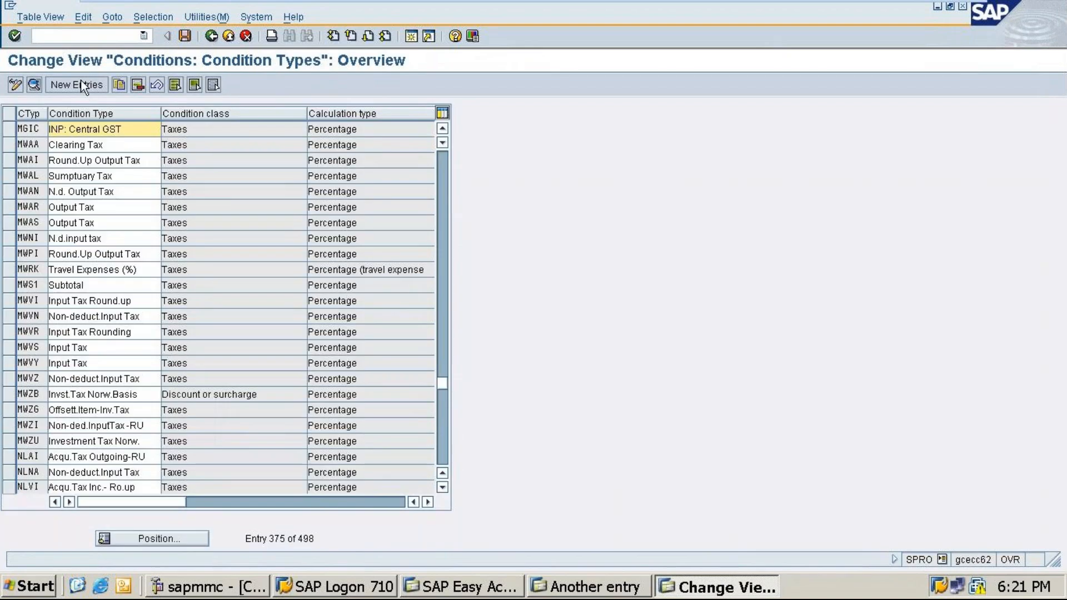
click(81, 86)
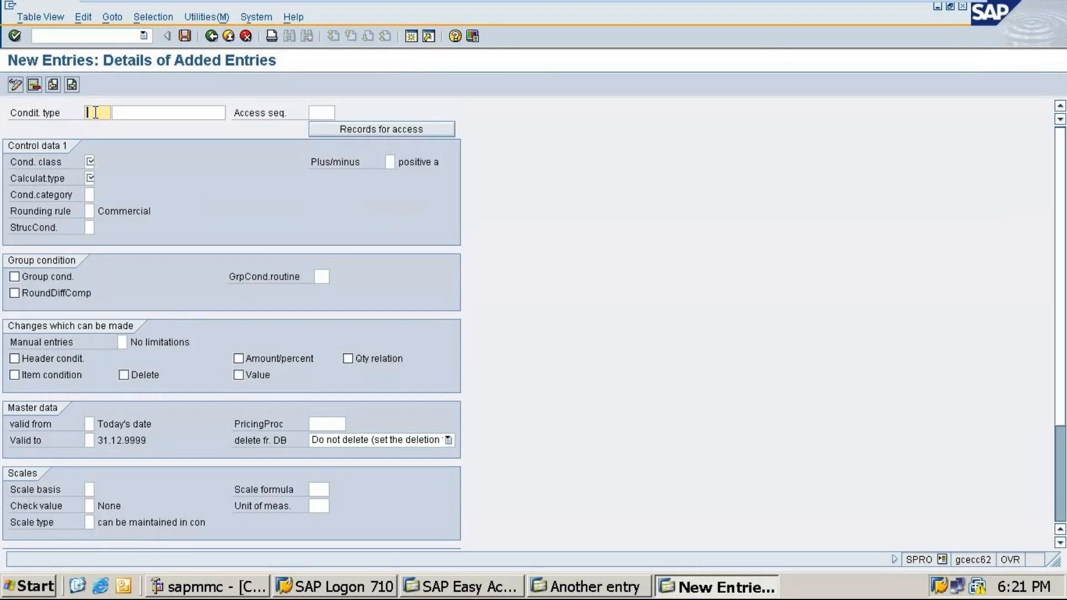
text(MGIS)
key(Tab)
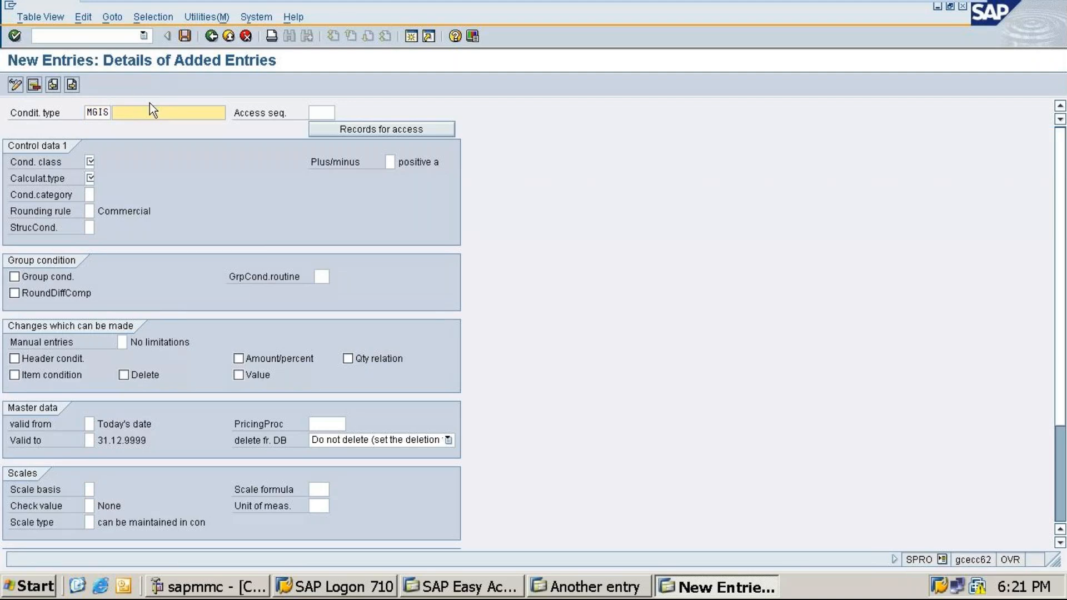
Describe condition type MGIS as INP: State GST, reusing the earlier Central GST description
text(I)
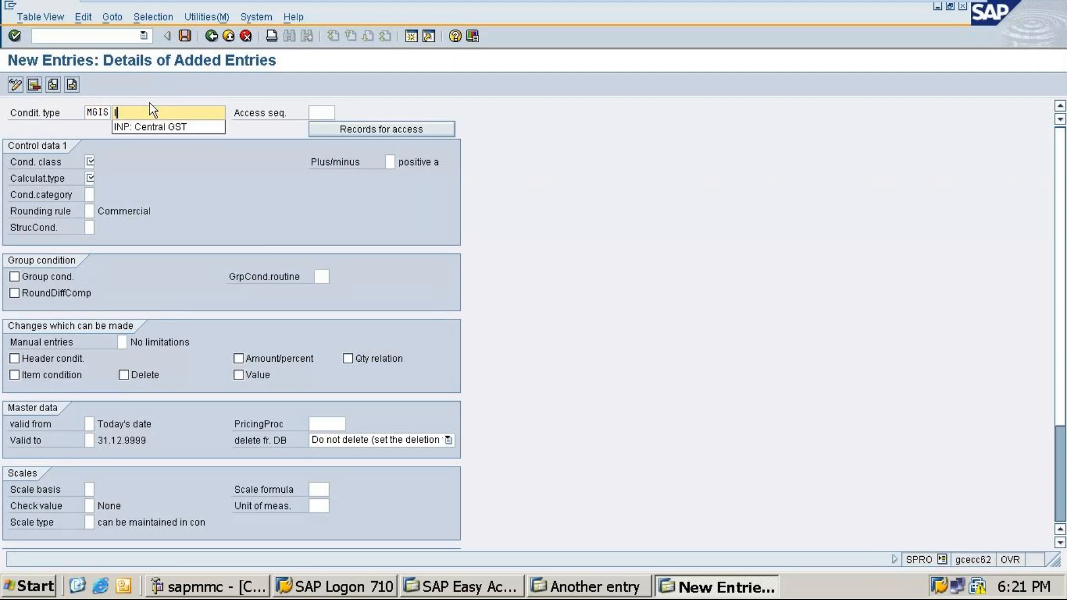
click(174, 128)
key(Left)
key(Left)
key(Left)
key(BackSpace)
key(BackSpace)
key(BackSpace)
key(BackSpace)
key(BackSpace)
key(BackSpace)
key(BackSpace)
key(BackSpace)
text(State)
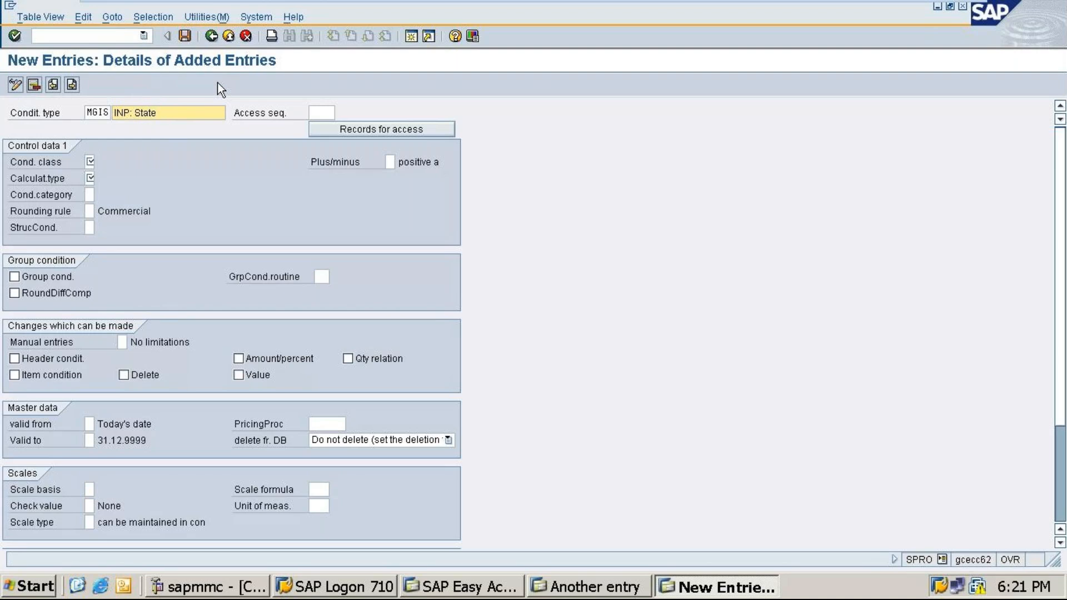
text(GST)
Set the condition class of MGIS to D (Taxes) and its calculation type to A (Percentage)
click(90, 161)
key(F4)
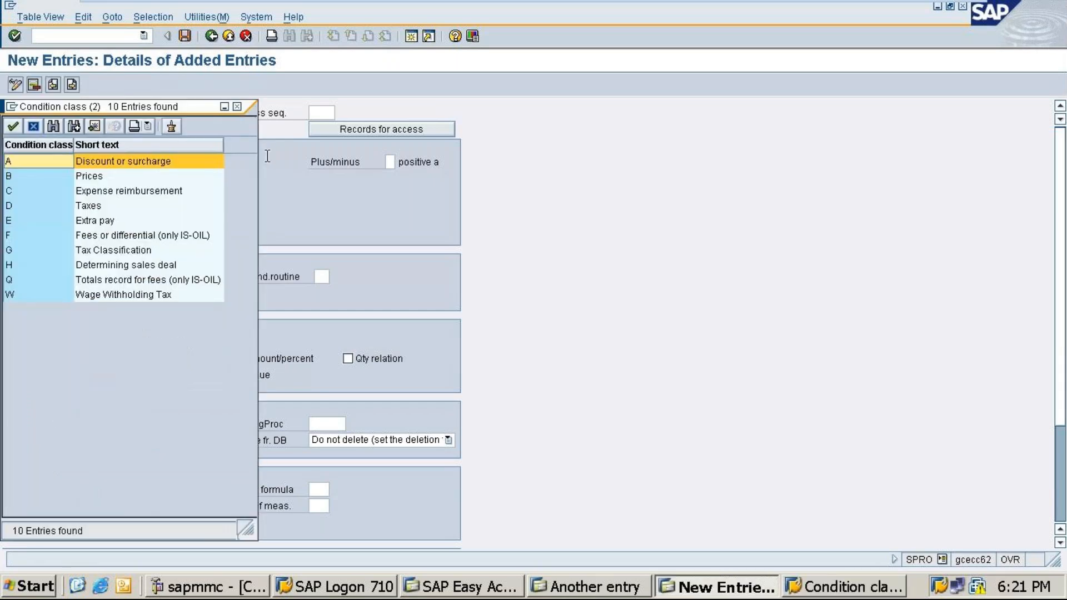
double_click(92, 204)
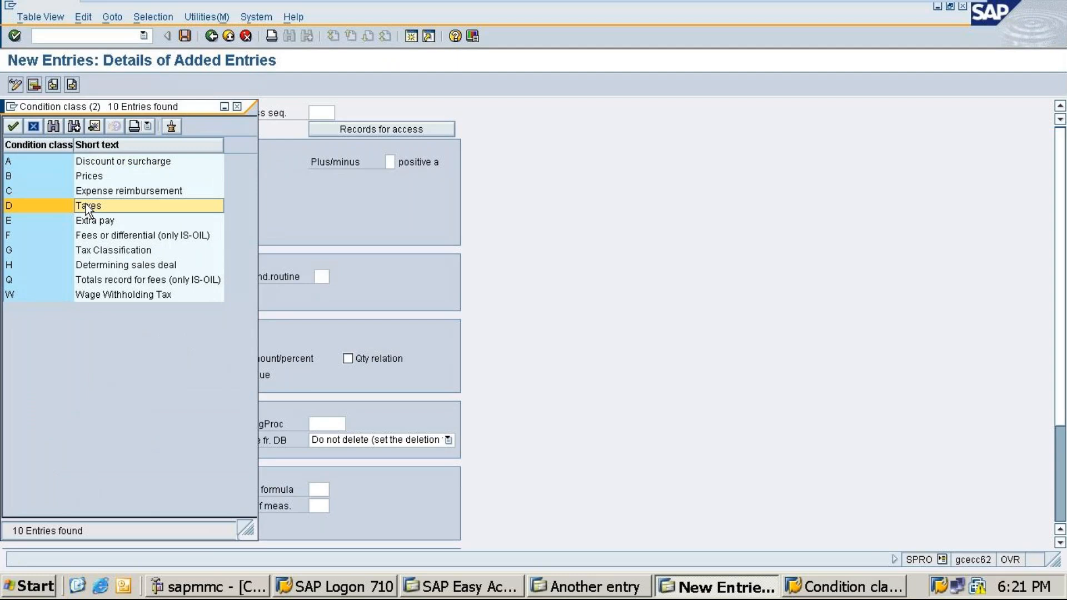
click(89, 178)
click(101, 177)
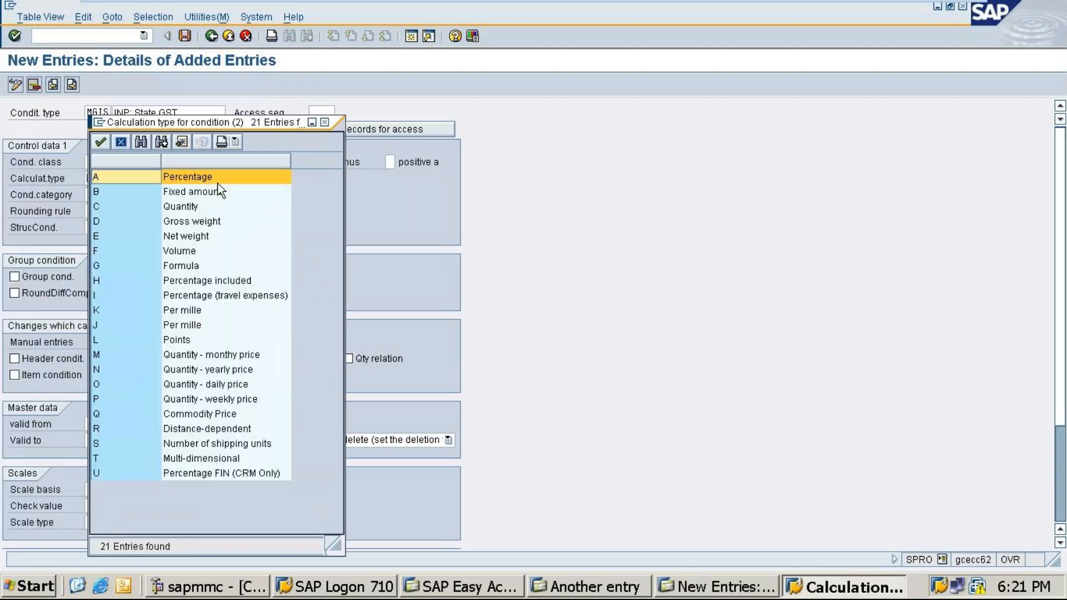
double_click(164, 175)
Set the condition category of MGIS to D (Tax)
click(91, 195)
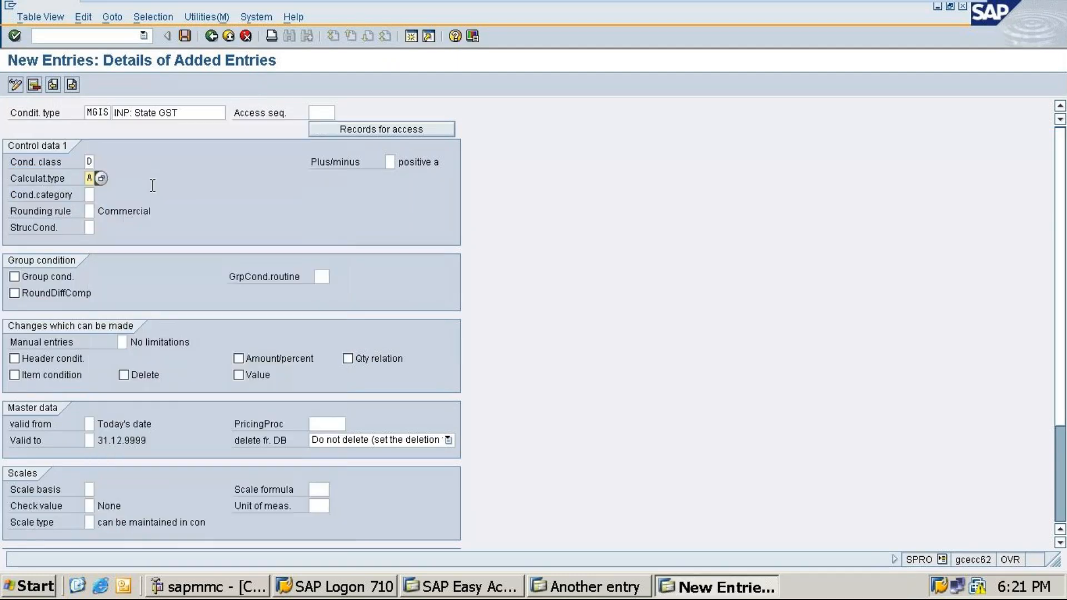
click(101, 194)
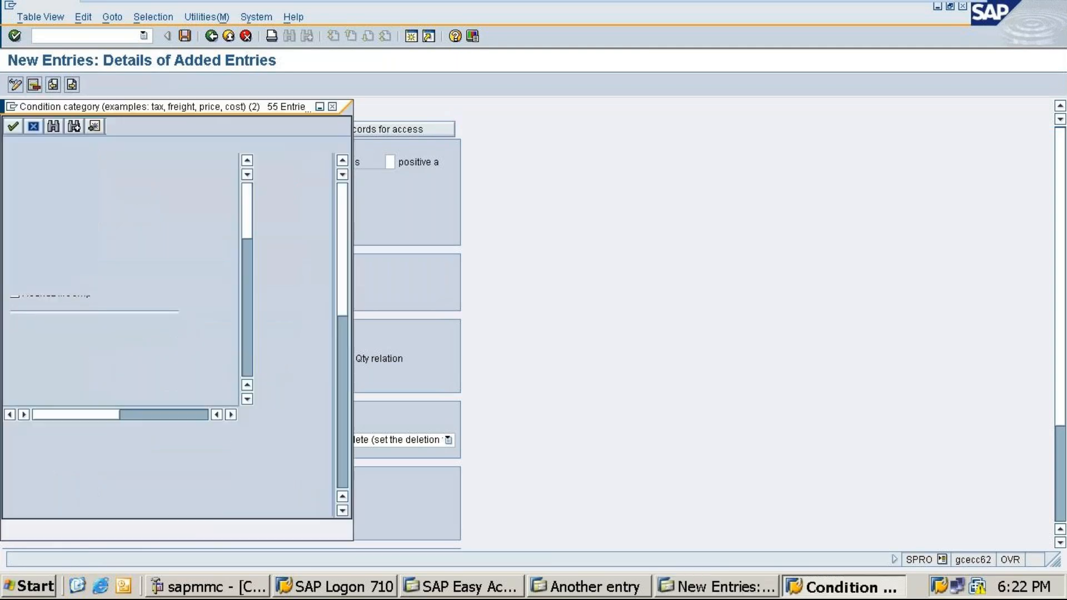
double_click(99, 394)
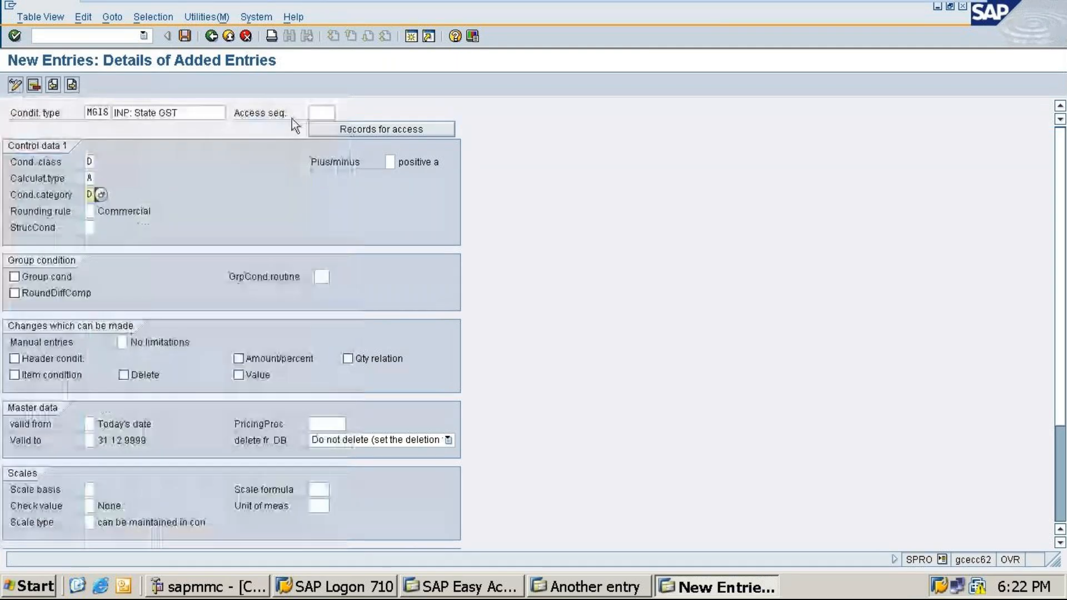
Assign access sequence MWST to MGIS and save the entry
click(316, 111)
text(M)
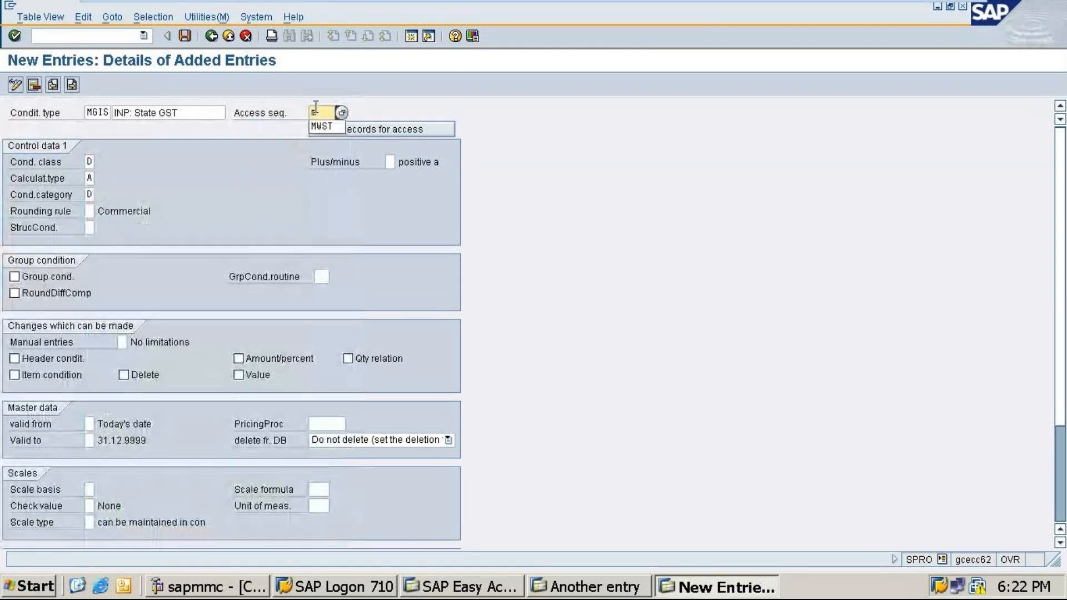
click(322, 129)
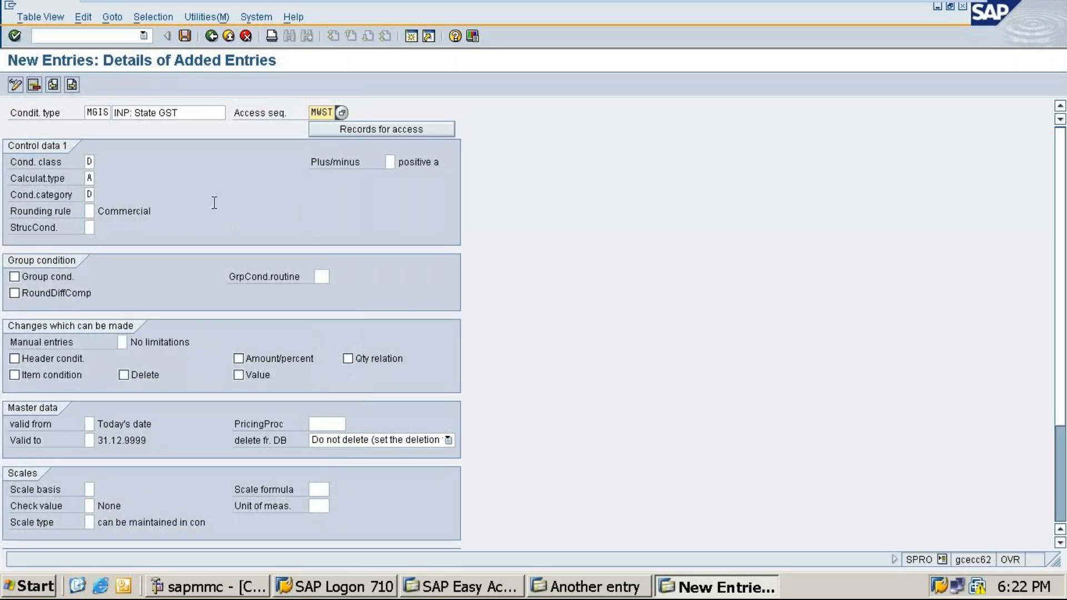
click(185, 37)
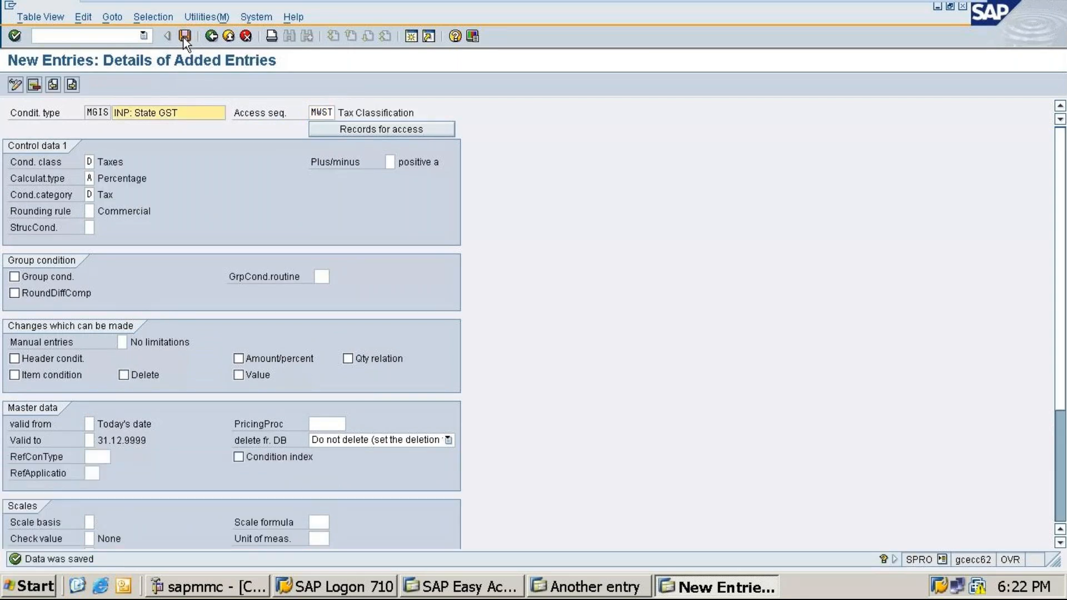
Go back to the condition types overview and start a new entry with condition type MGII
click(209, 37)
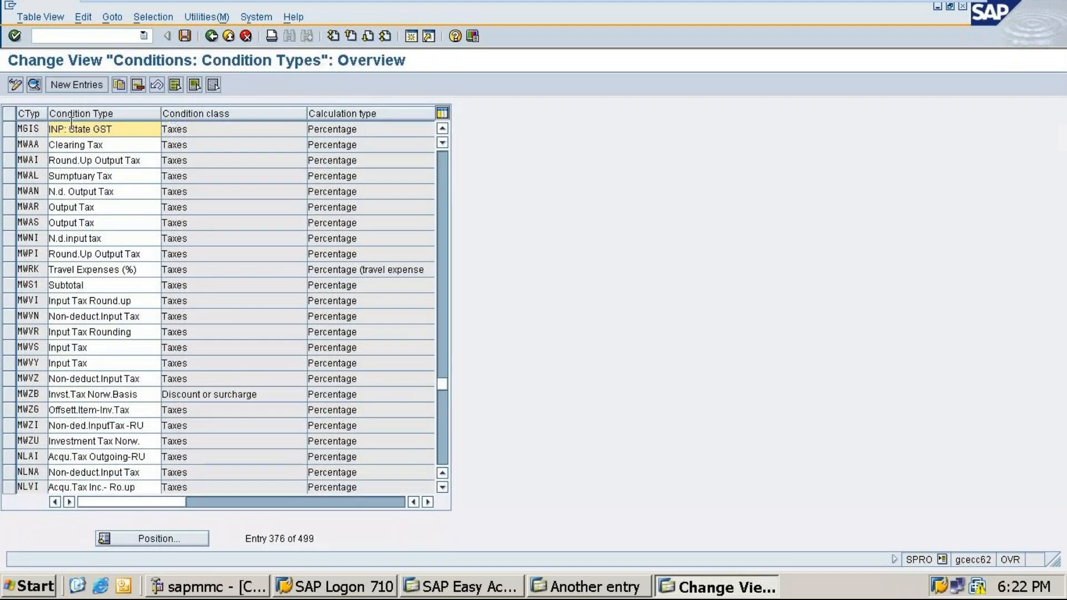
click(184, 37)
click(74, 82)
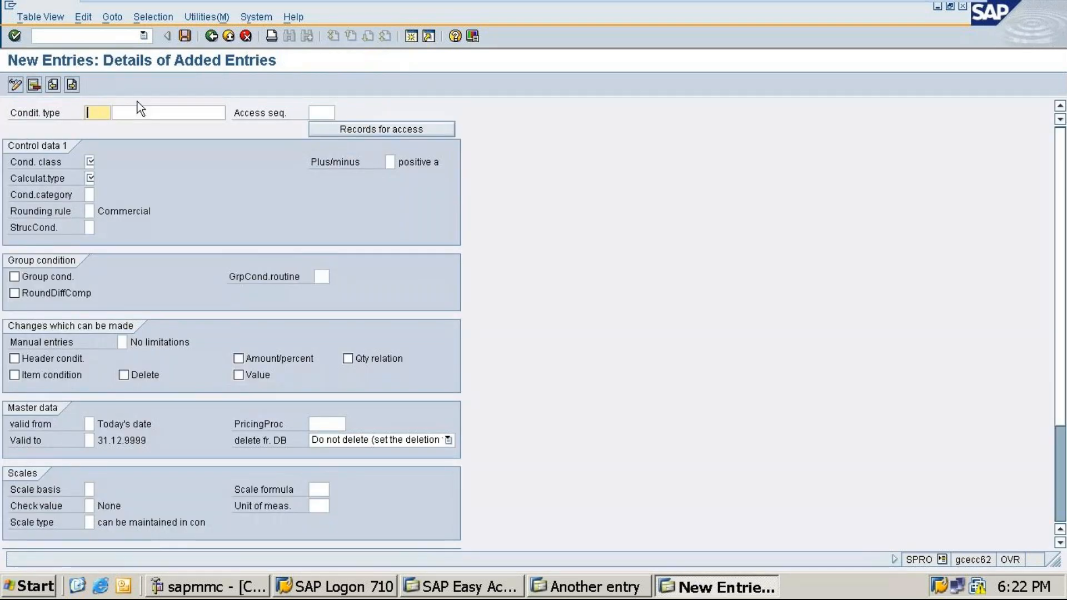
text(MG)
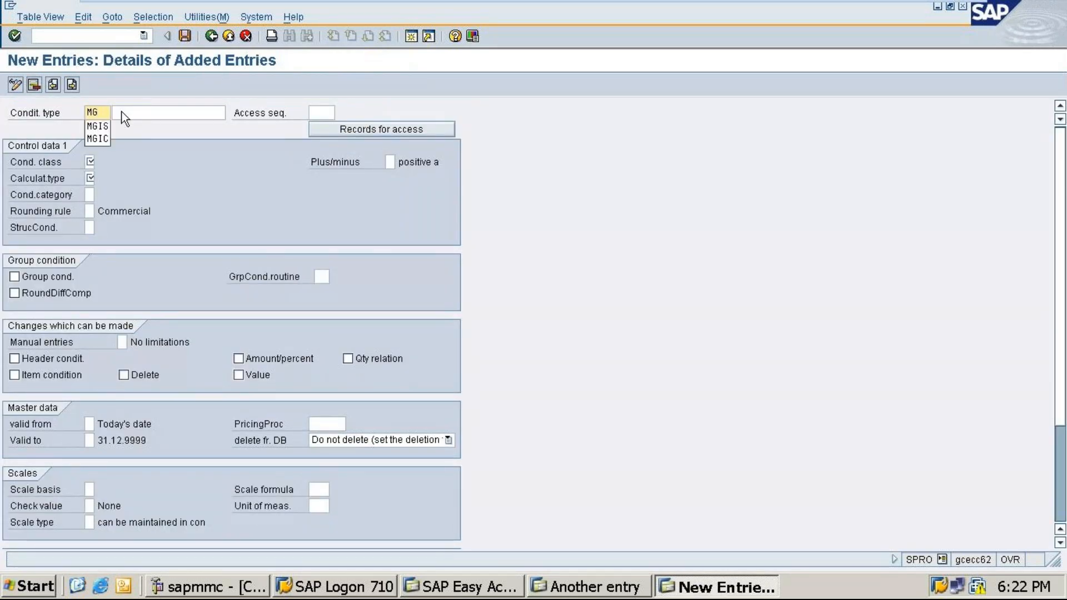
text(II)
Describe condition type MGII as INP: Interstate GST, adapting the earlier Central GST description
click(123, 112)
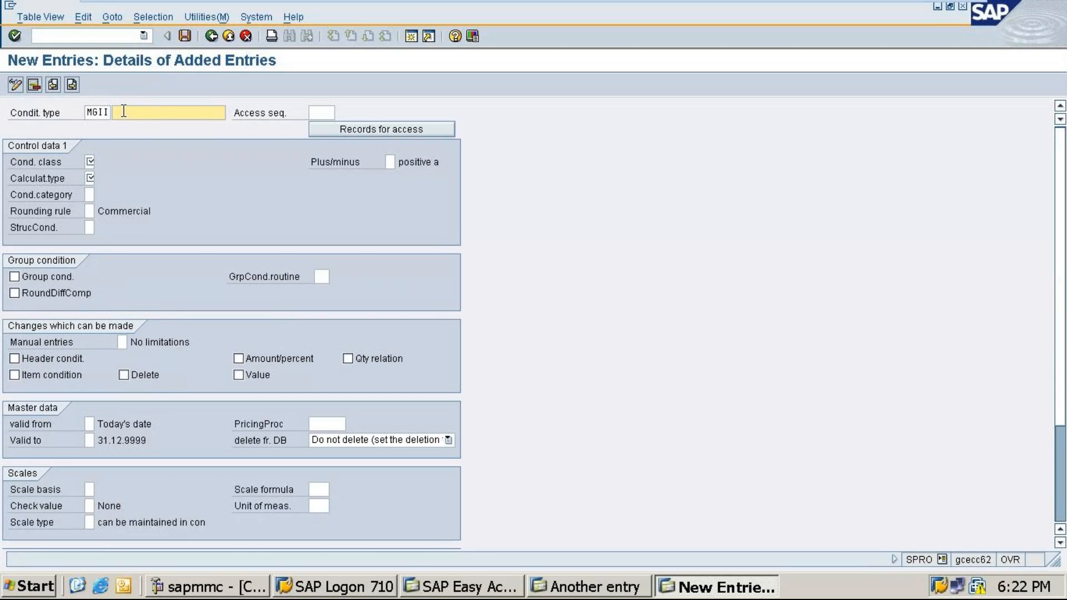
text(i)
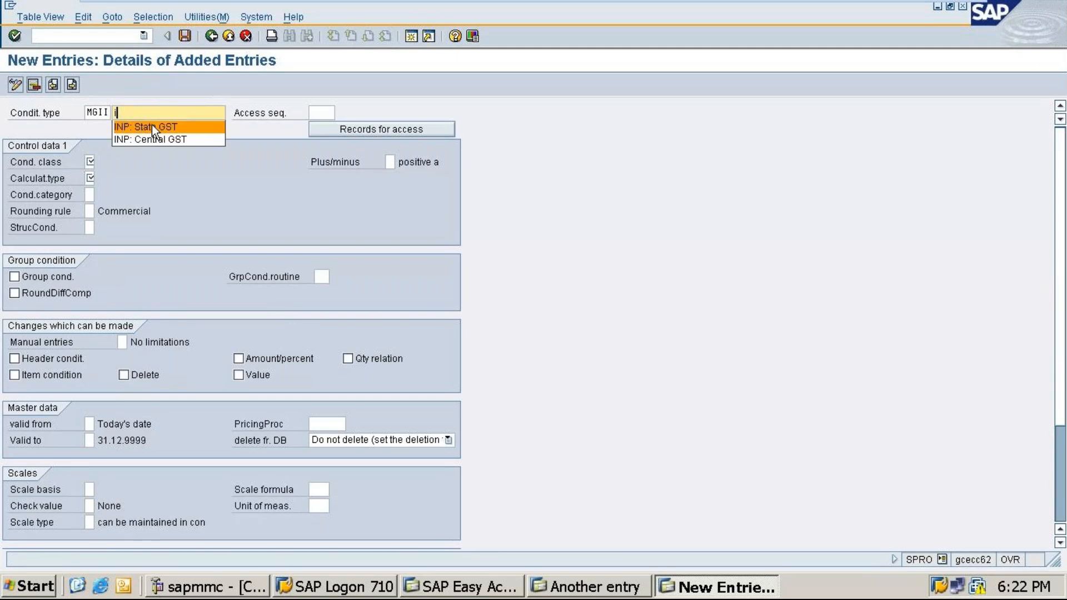
click(151, 139)
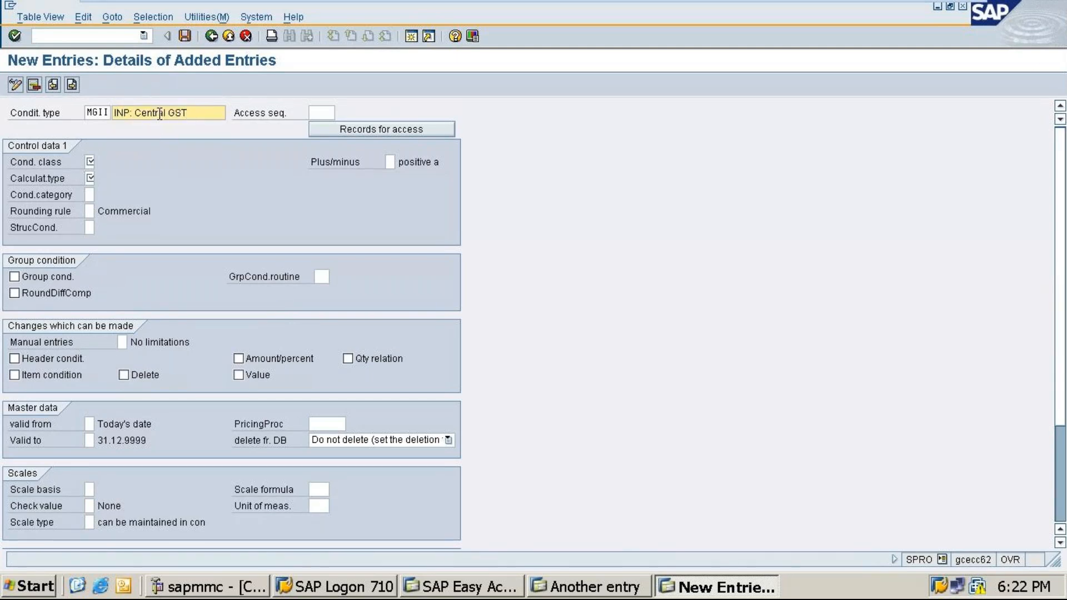
key(BackSpace)
key(BackSpace)
key(BackSpace)
key(BackSpace)
key(BackSpace)
key(BackSpace)
key(BackSpace)
key(BackSpace)
key(BackSpace)
key(BackSpace)
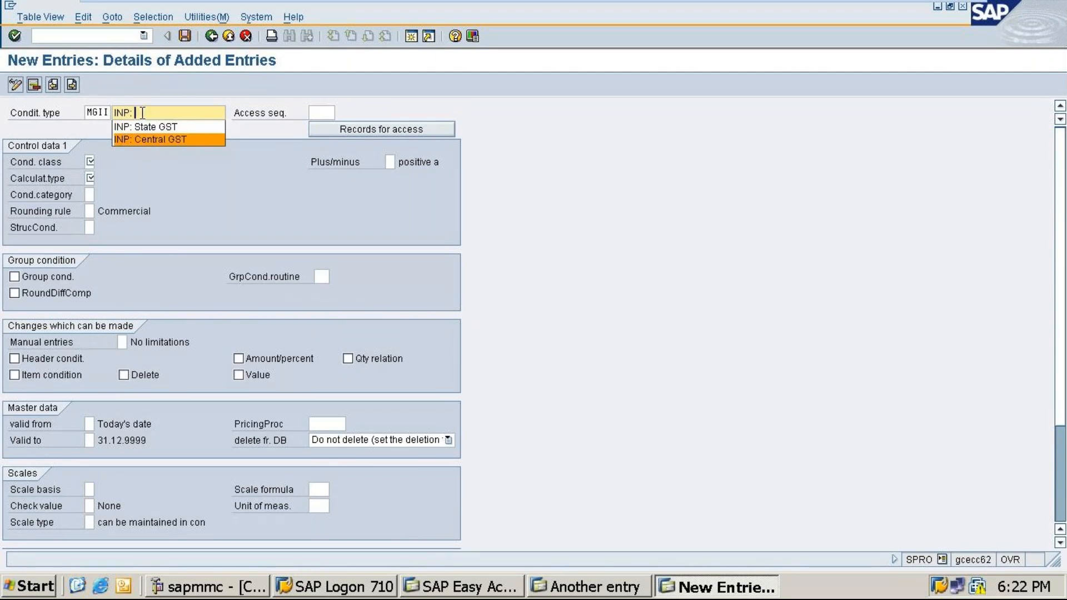
text(In)
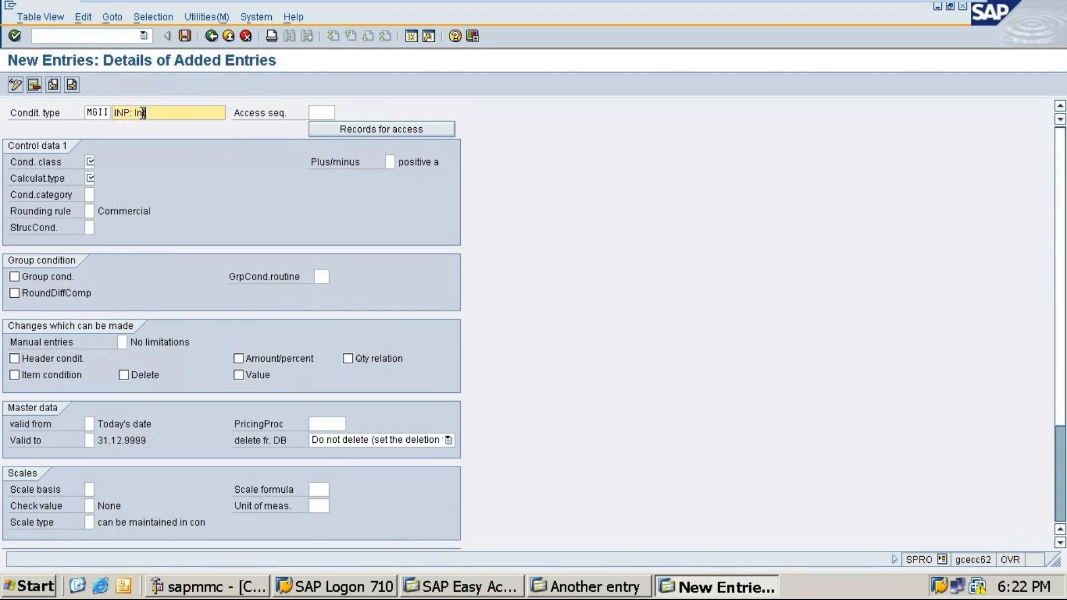
text(terstate GST)
Set the condition class of MGII to D (Taxes) and its calculation type to A (Percentage)
click(88, 161)
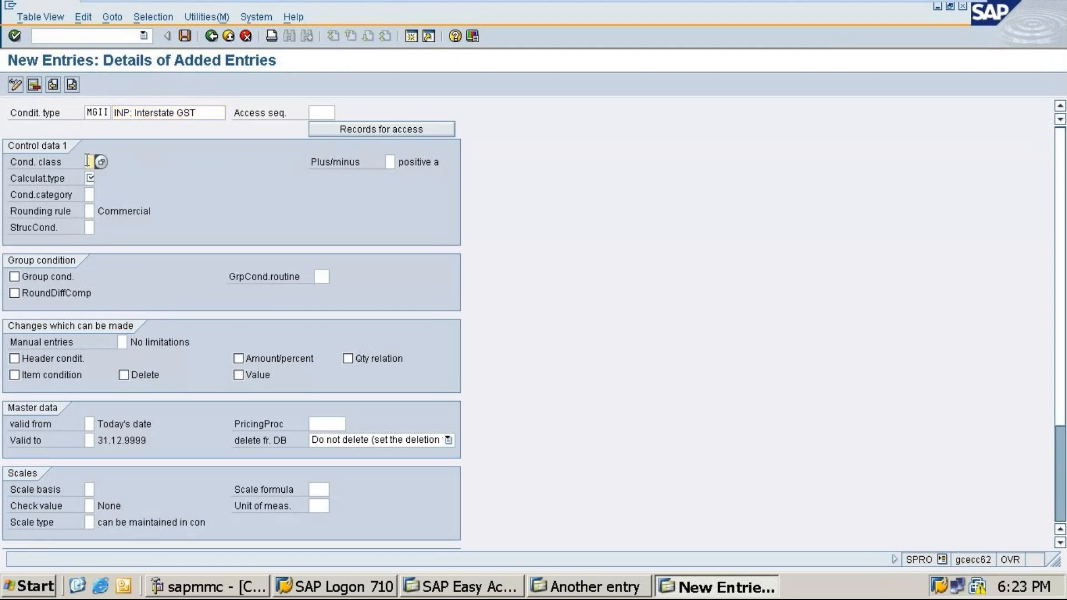
click(101, 162)
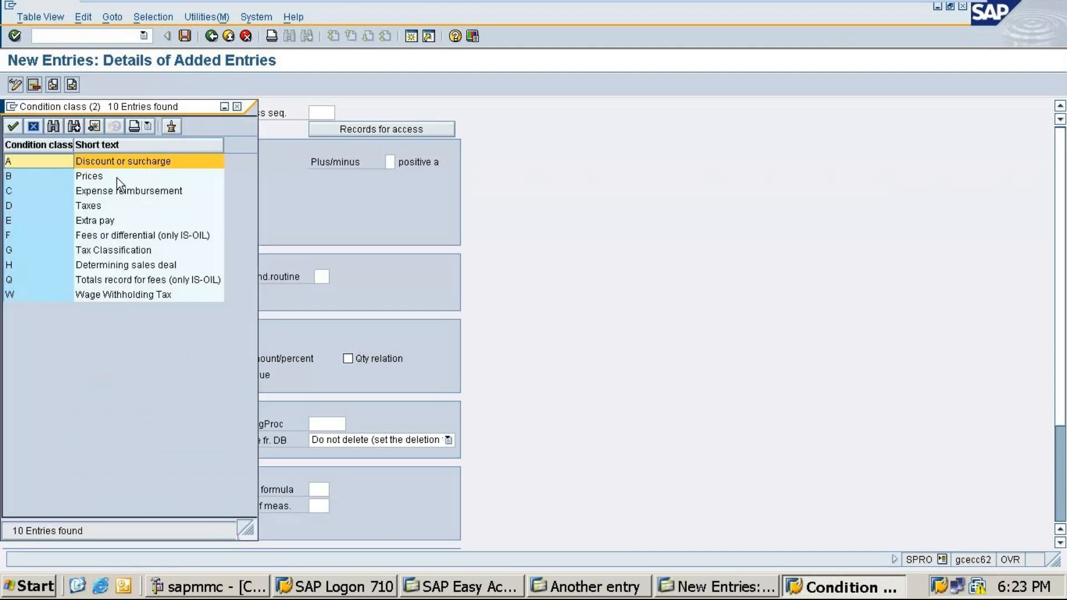
click(95, 208)
double_click(98, 206)
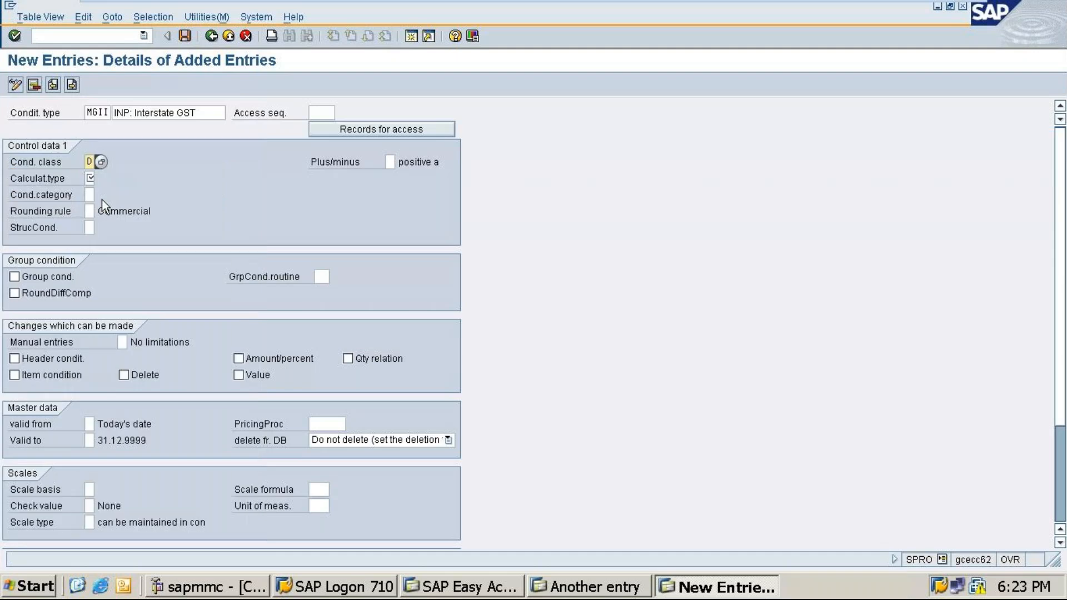
click(89, 178)
click(101, 178)
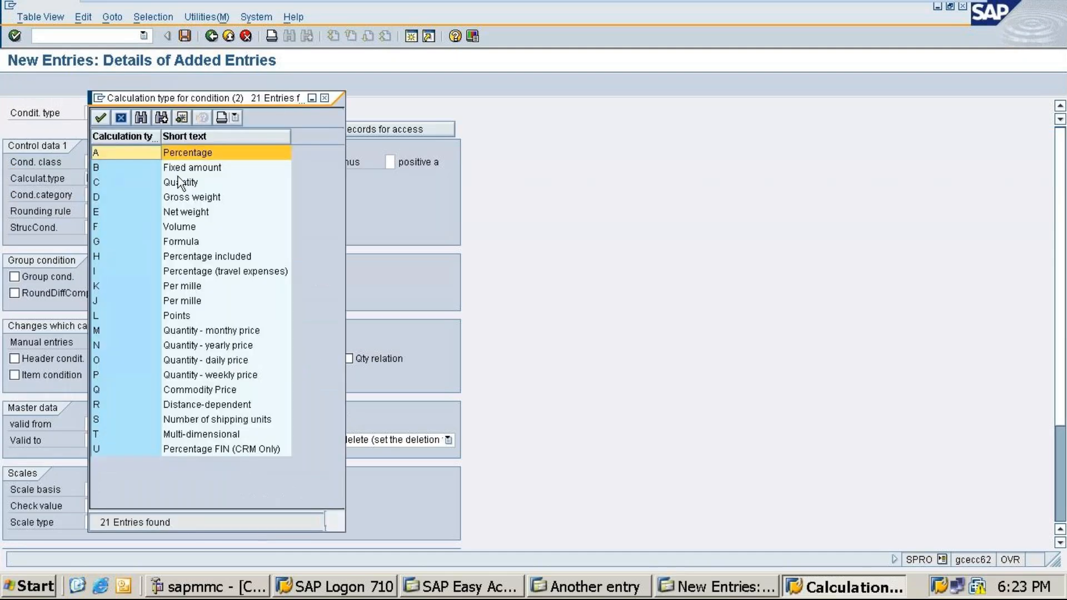
double_click(175, 151)
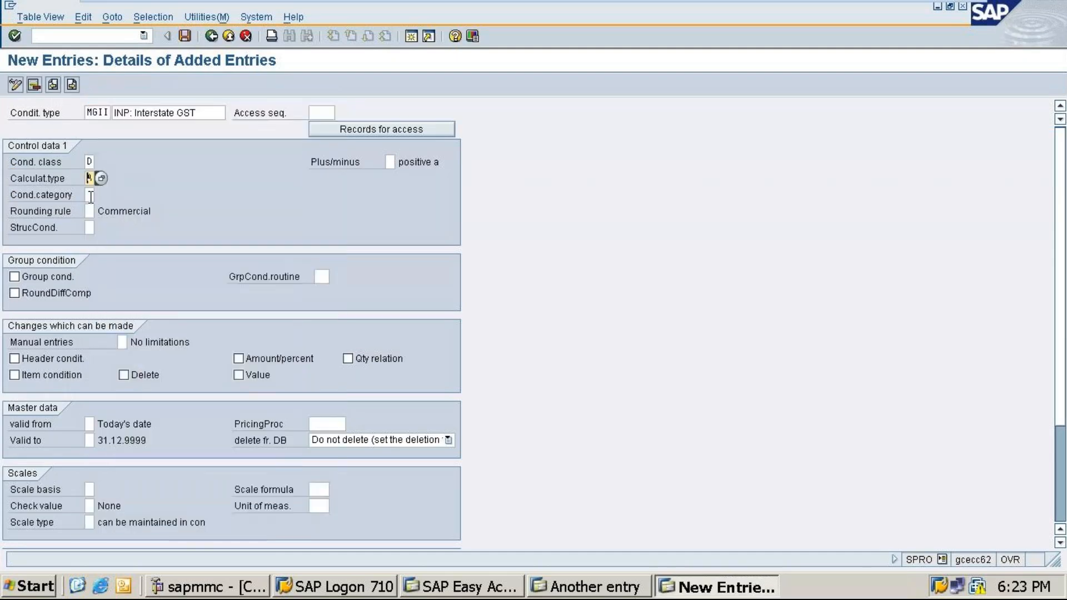
Set the condition category of MGII to D (Tax) and assign access sequence MWST
click(89, 194)
click(101, 195)
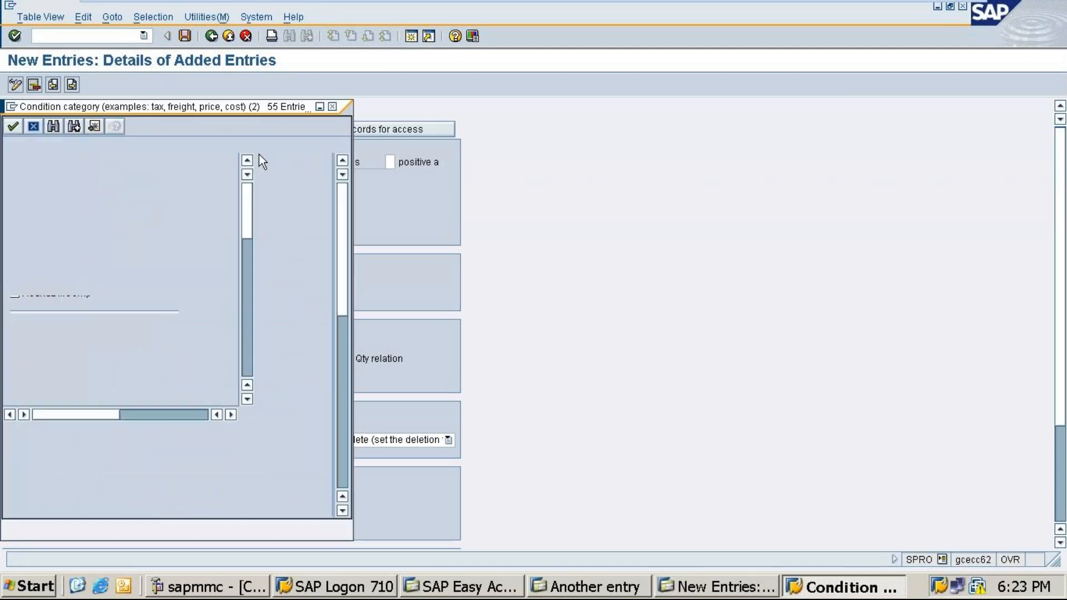
double_click(89, 398)
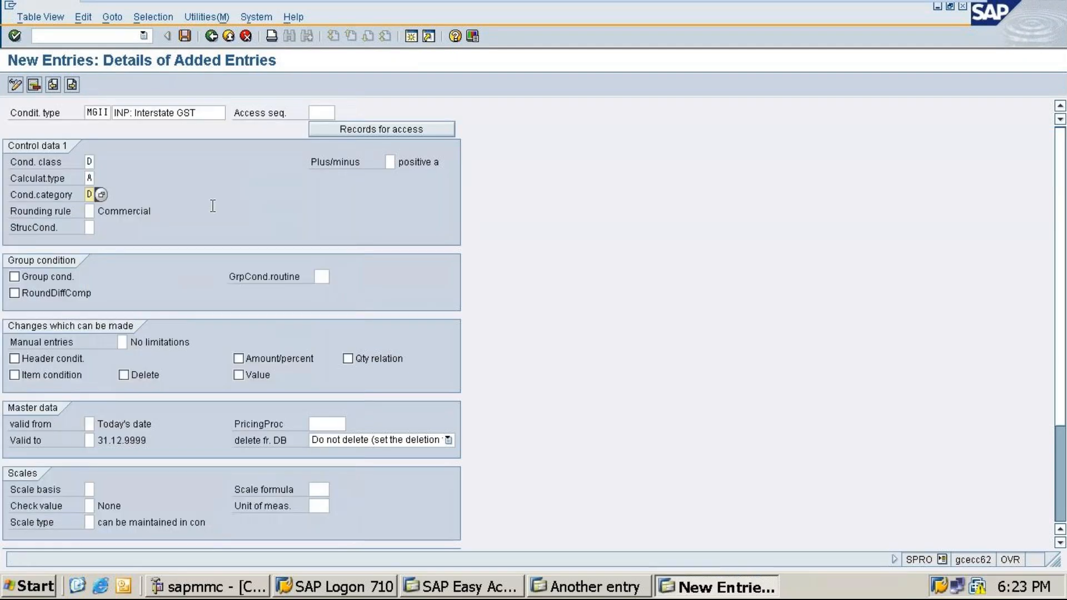
click(321, 112)
text(m)
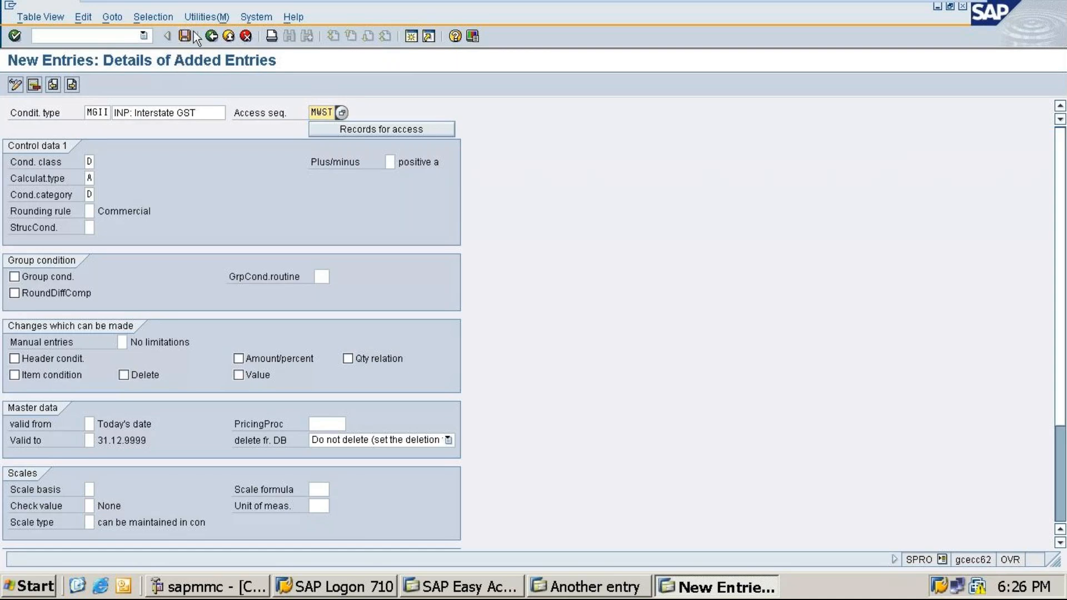
Switch to the GoTo Meeting window to check on the participants and return to the SAP session
mouse_move(929, 2)
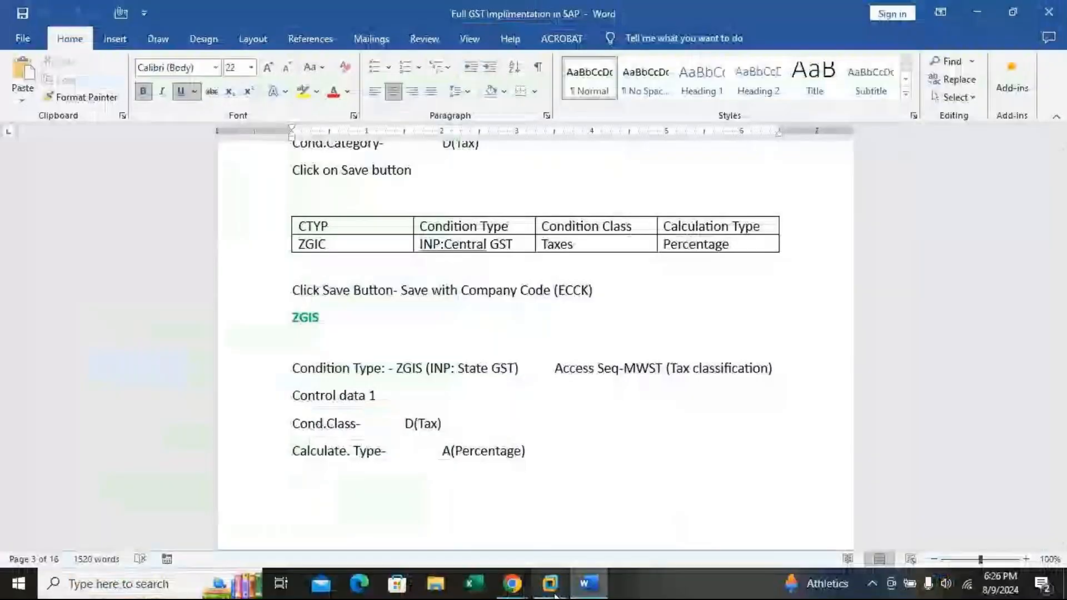
click(928, 12)
mouse_move(520, 575)
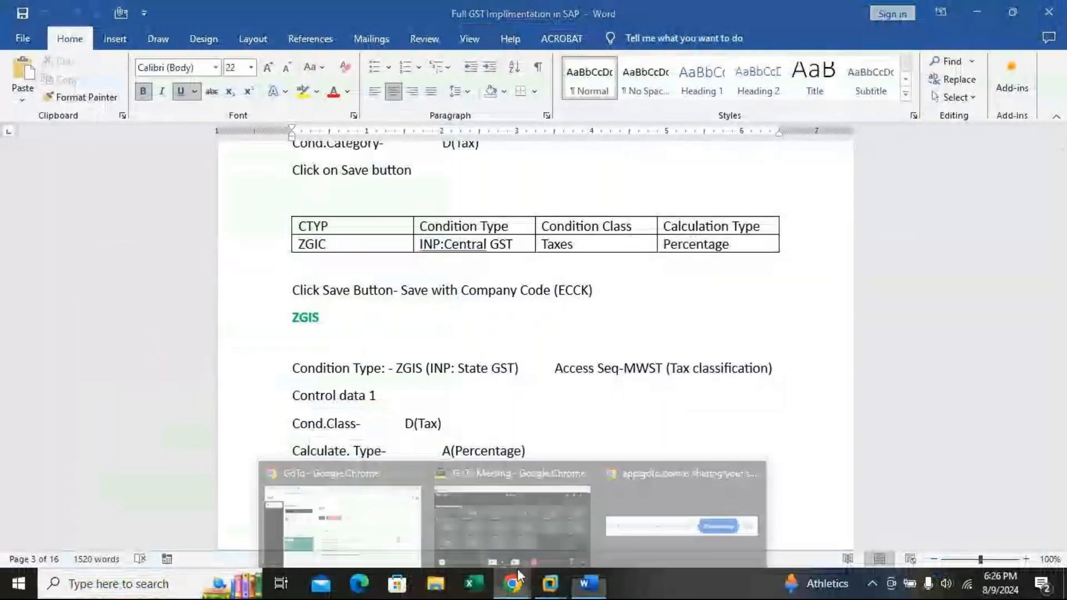
click(565, 535)
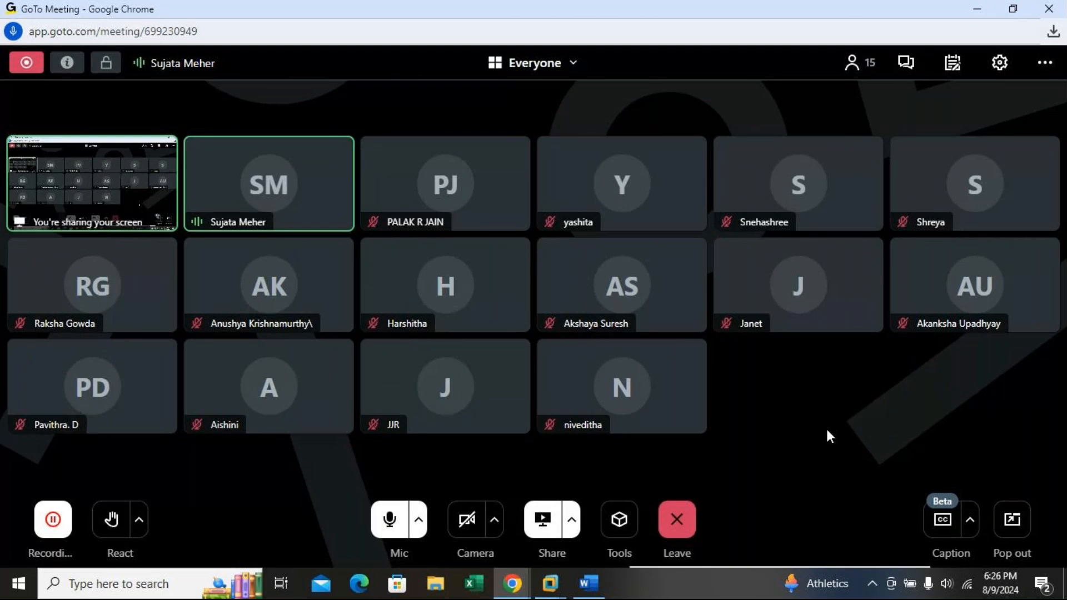
click(978, 9)
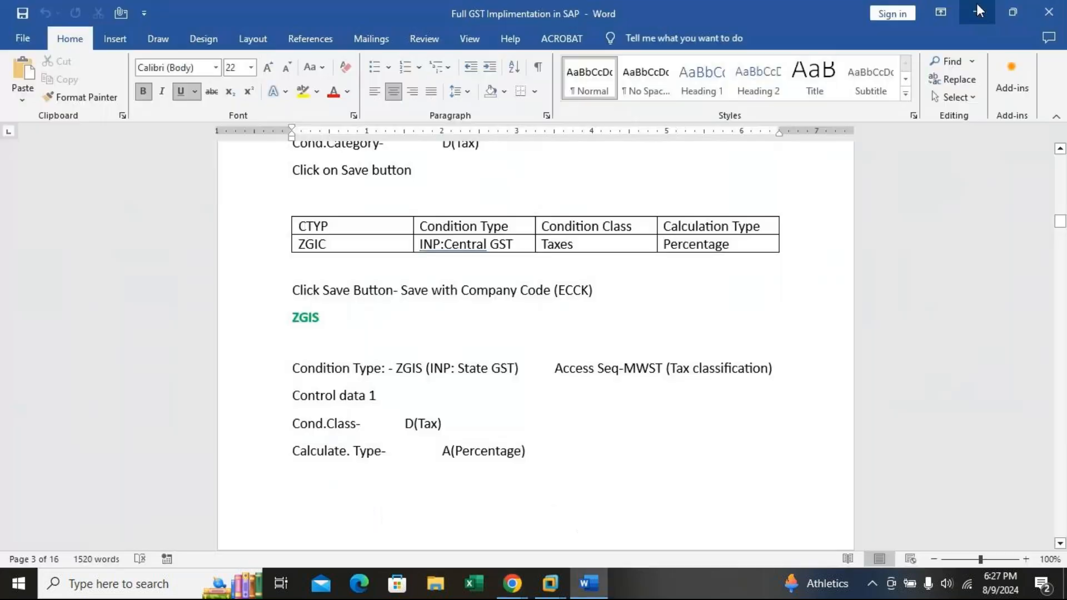
click(554, 588)
click(683, 500)
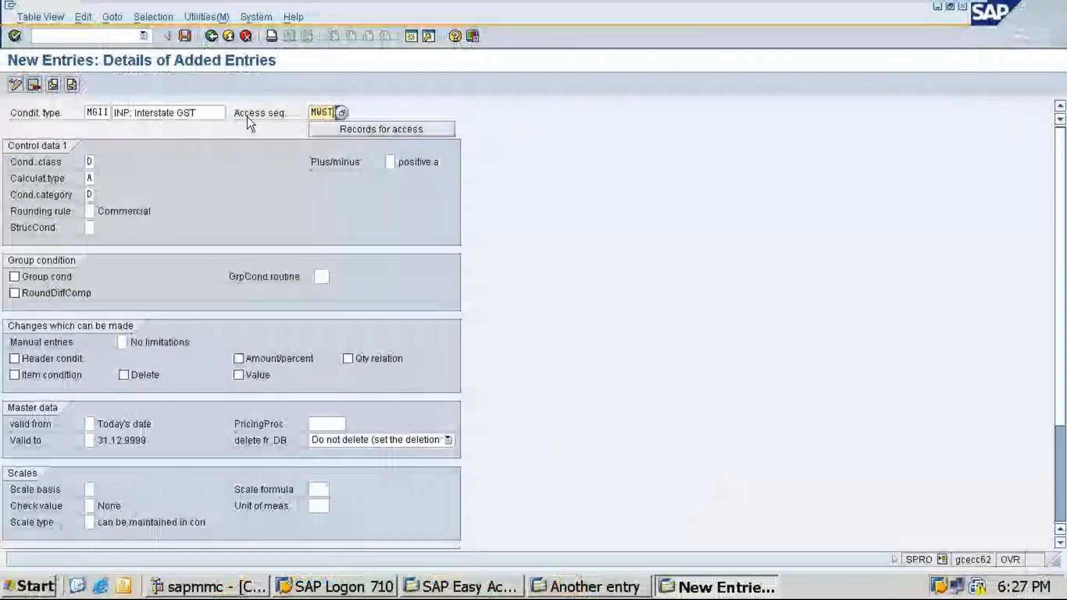
Save condition type MGII and open a blank new entry from the condition types overview
click(186, 36)
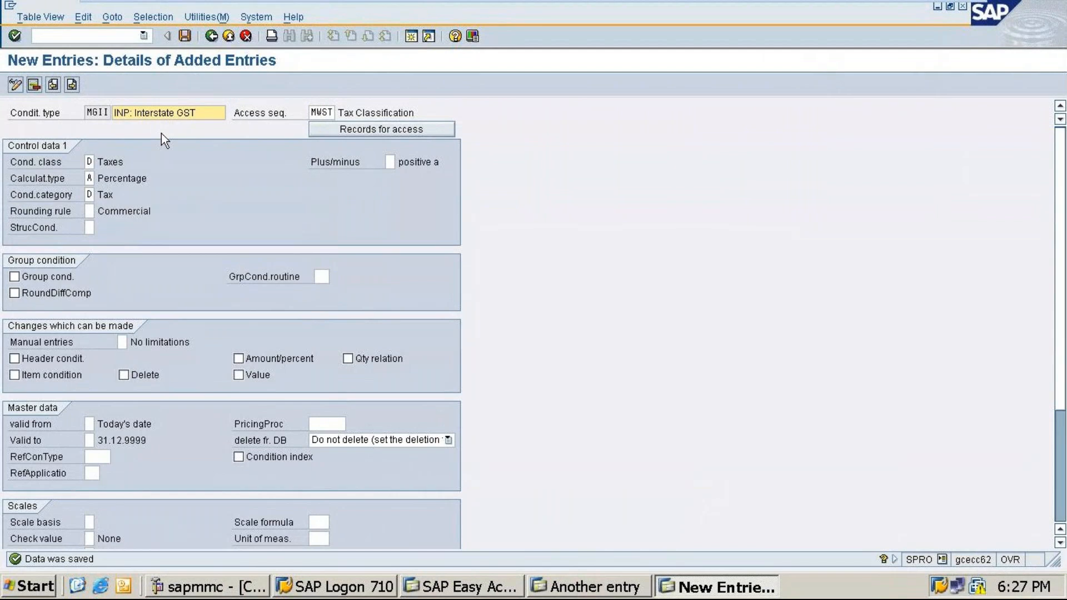
click(211, 37)
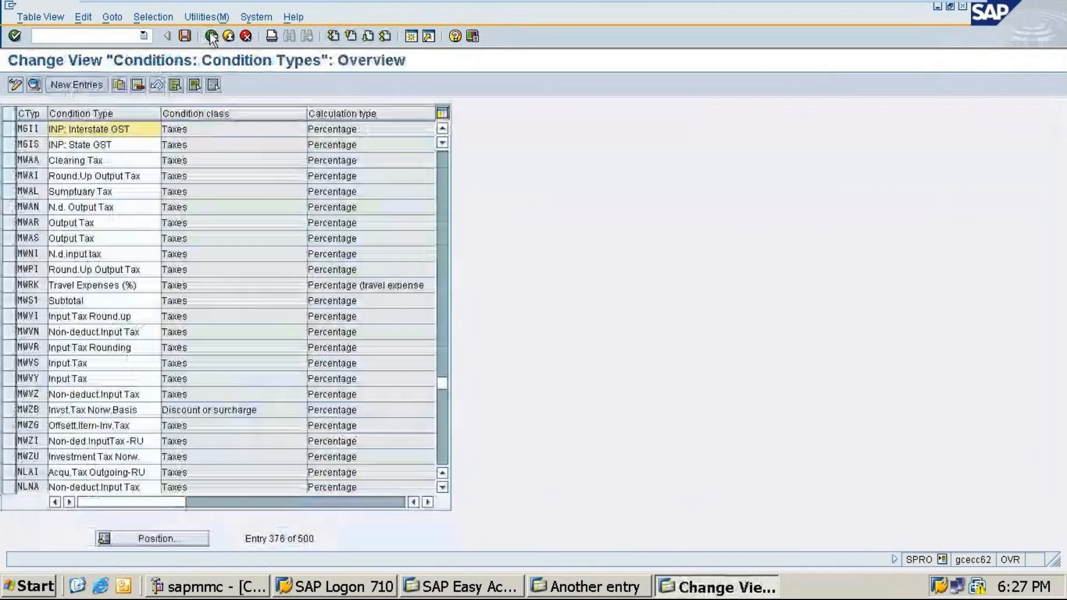
click(72, 86)
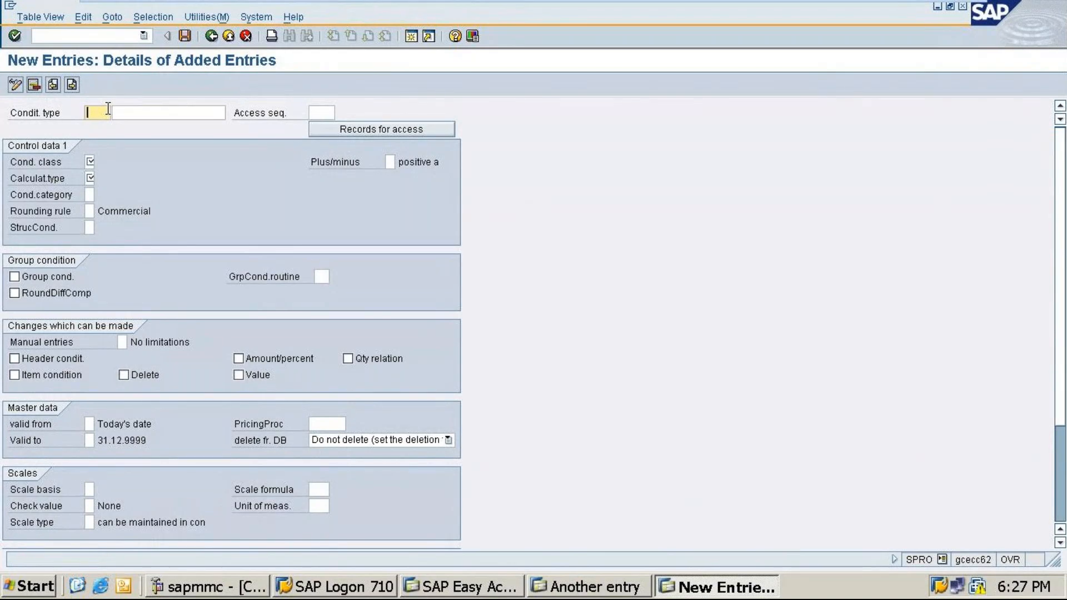
Enter condition type MGOC and describe it as OUT: Central GST
text(M)
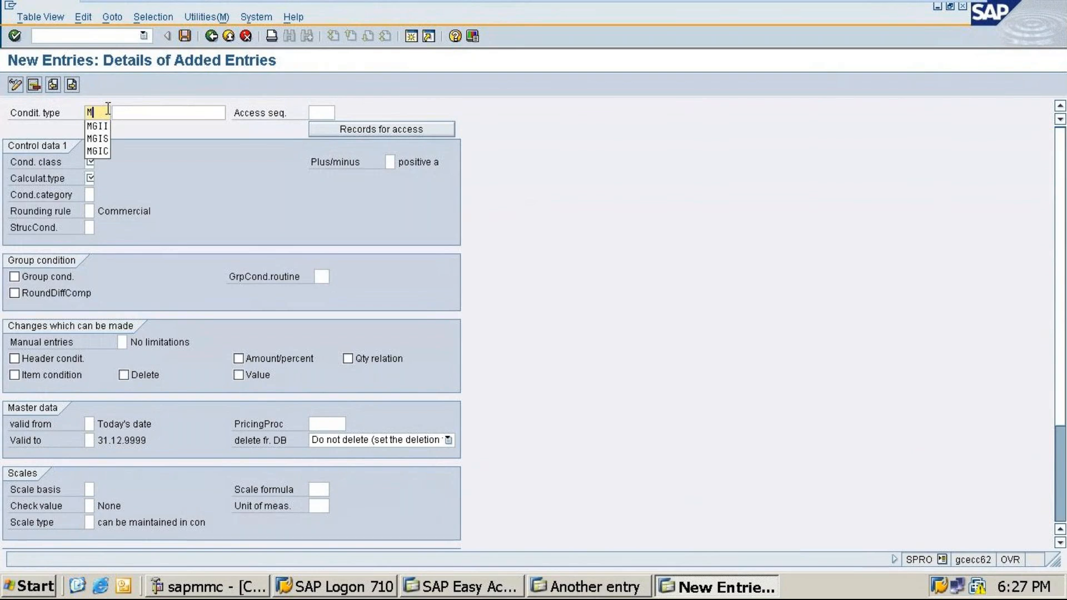
text(GO)
text(0)
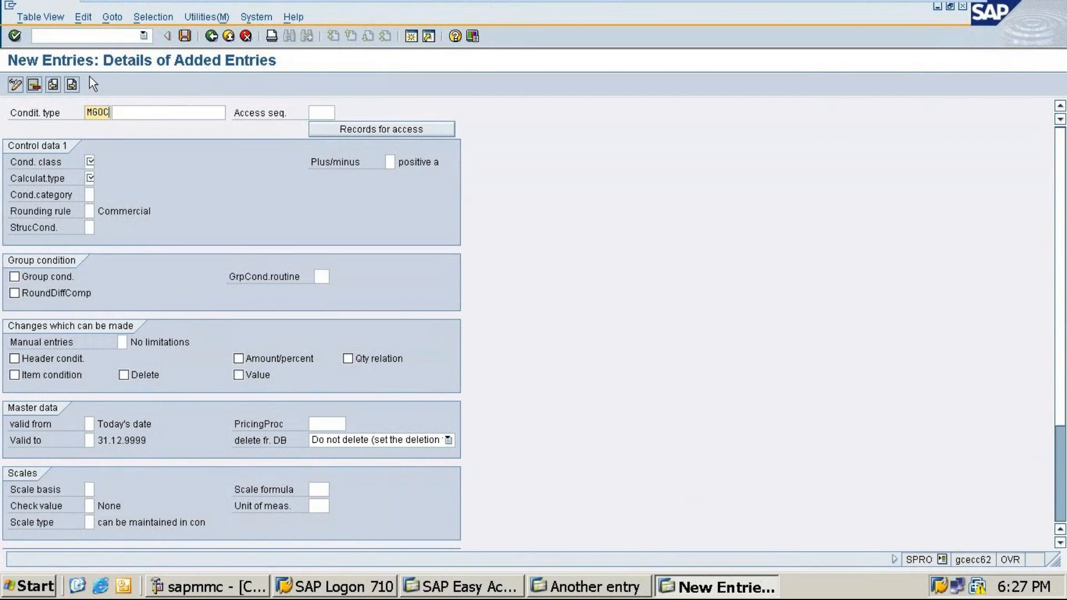
click(155, 110)
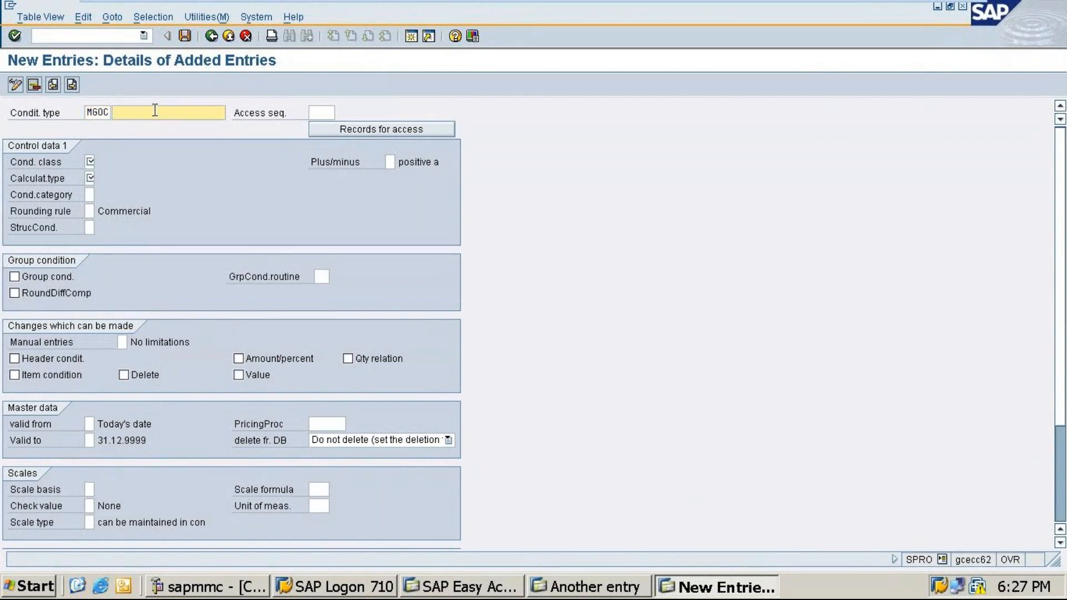
text(OUT: Central GST)
Set the condition class of MGOC to D (Taxes) and its calculation type to A (Percentage)
click(91, 162)
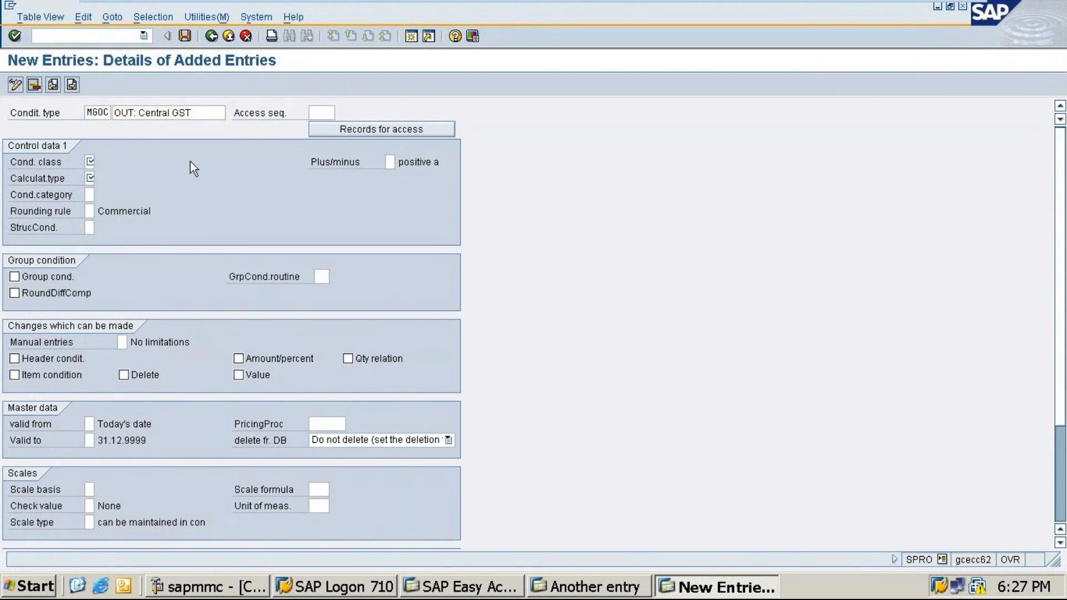
key(F4)
click(95, 205)
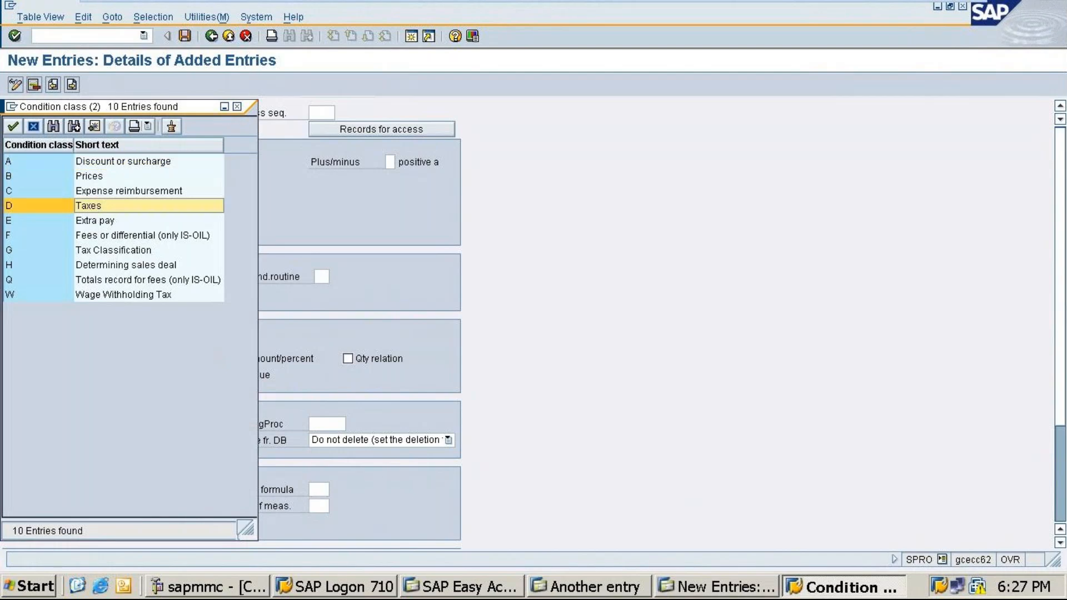
click(95, 206)
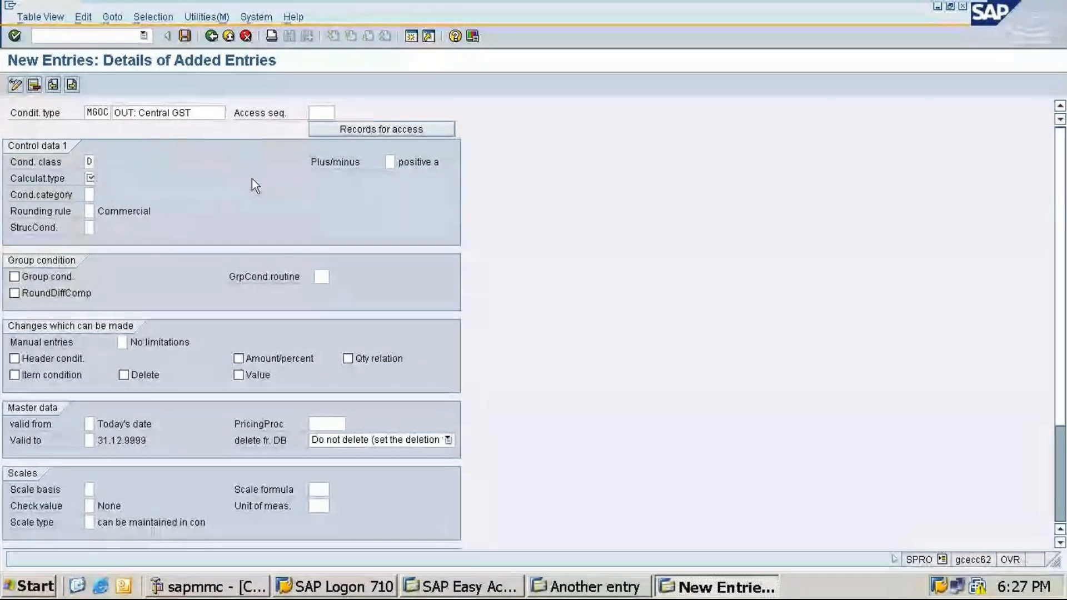
key(F4)
click(168, 151)
Set the condition category of MGOC to D (Tax) and assign access sequence MWST
click(89, 195)
click(101, 194)
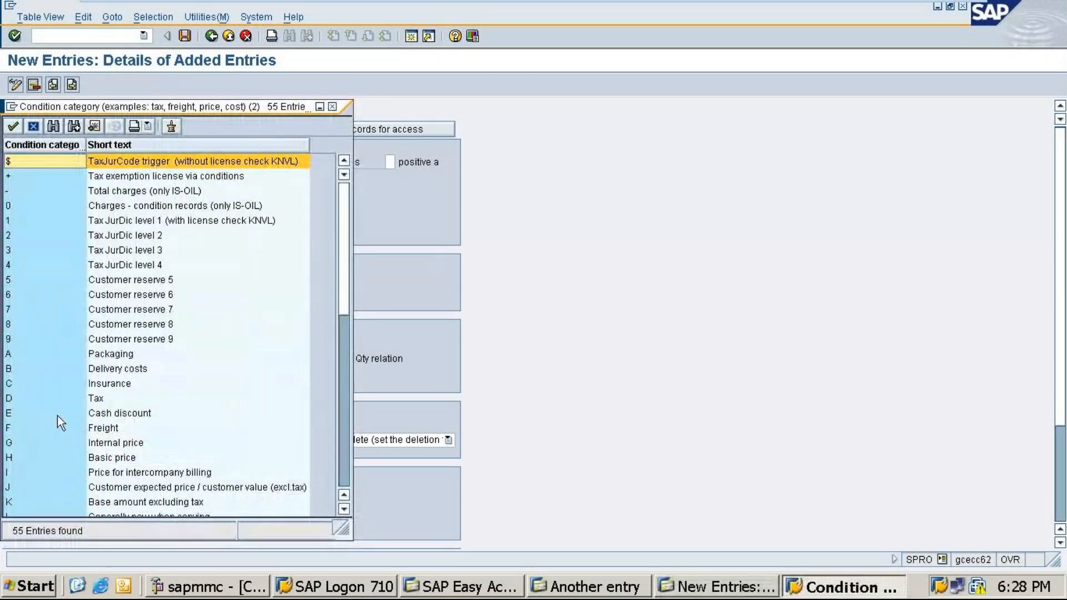
click(105, 400)
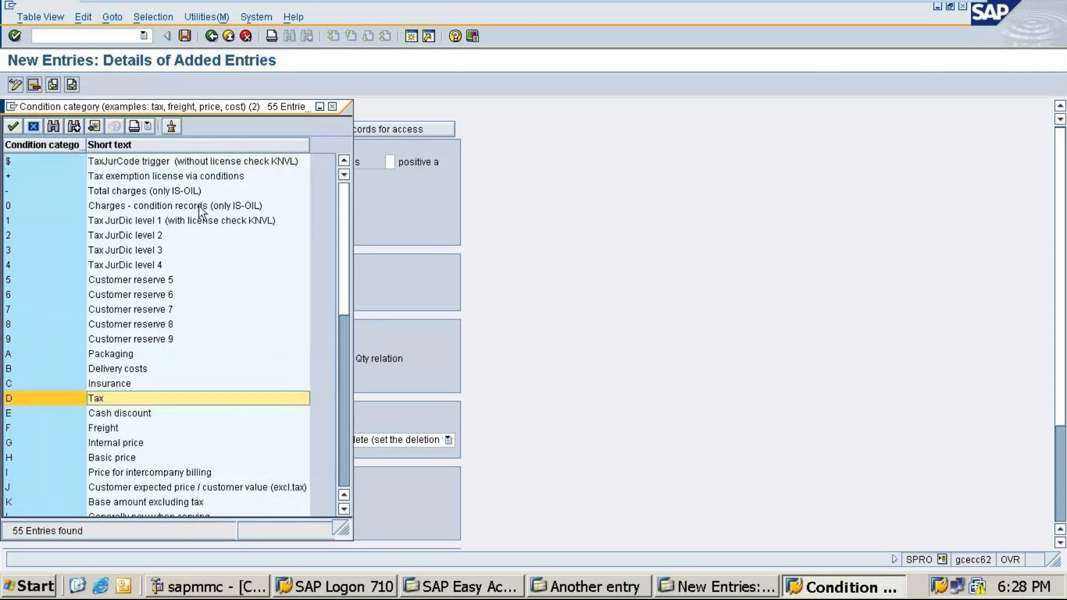
double_click(100, 400)
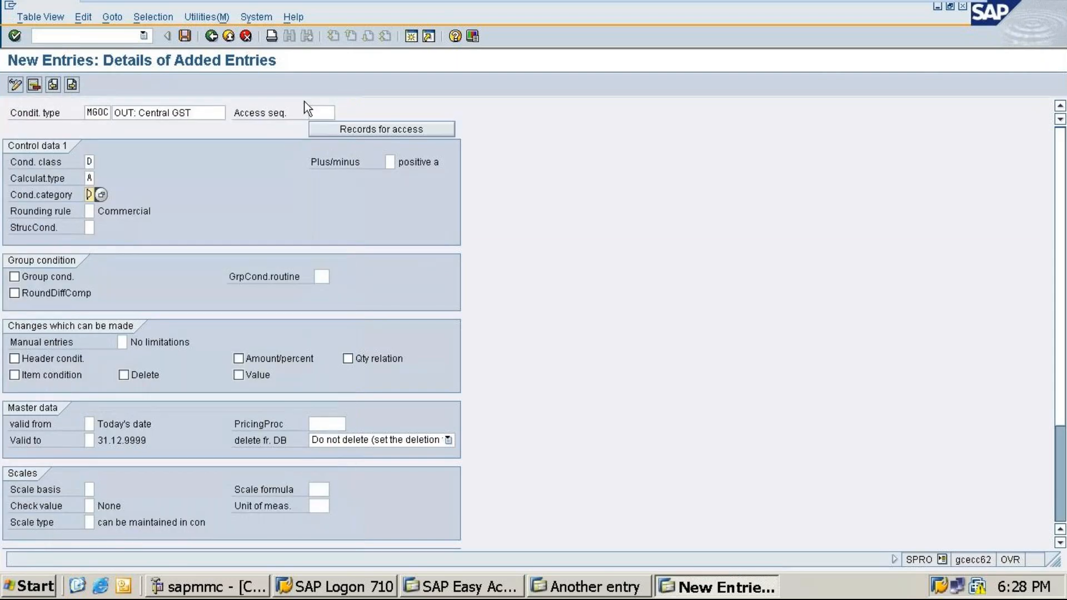
click(314, 110)
text(m)
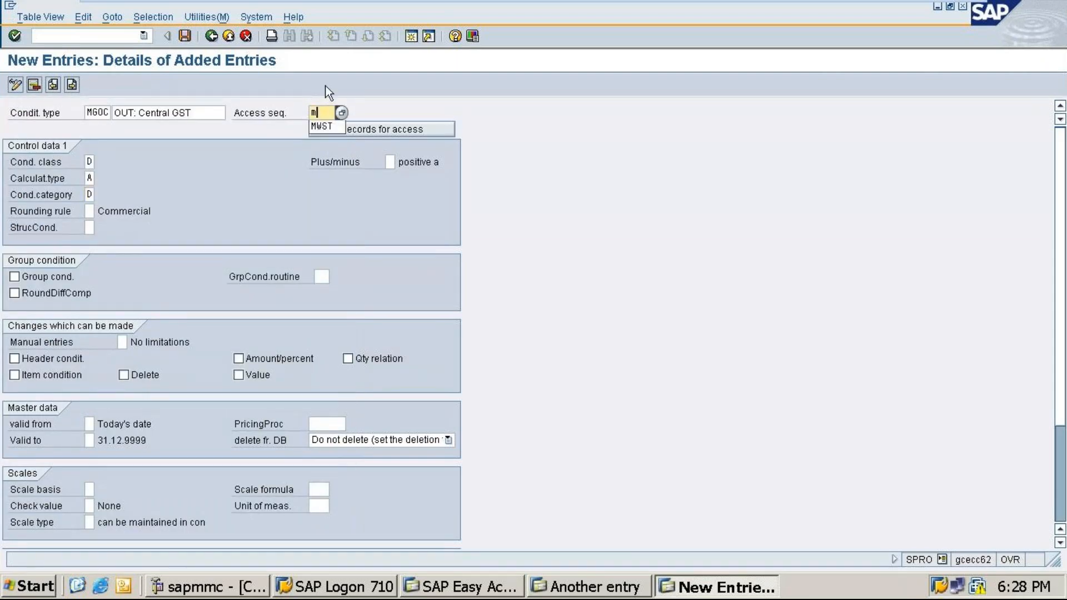
click(330, 131)
Save condition type MGOC and start a new entry with condition type MGOS
click(185, 35)
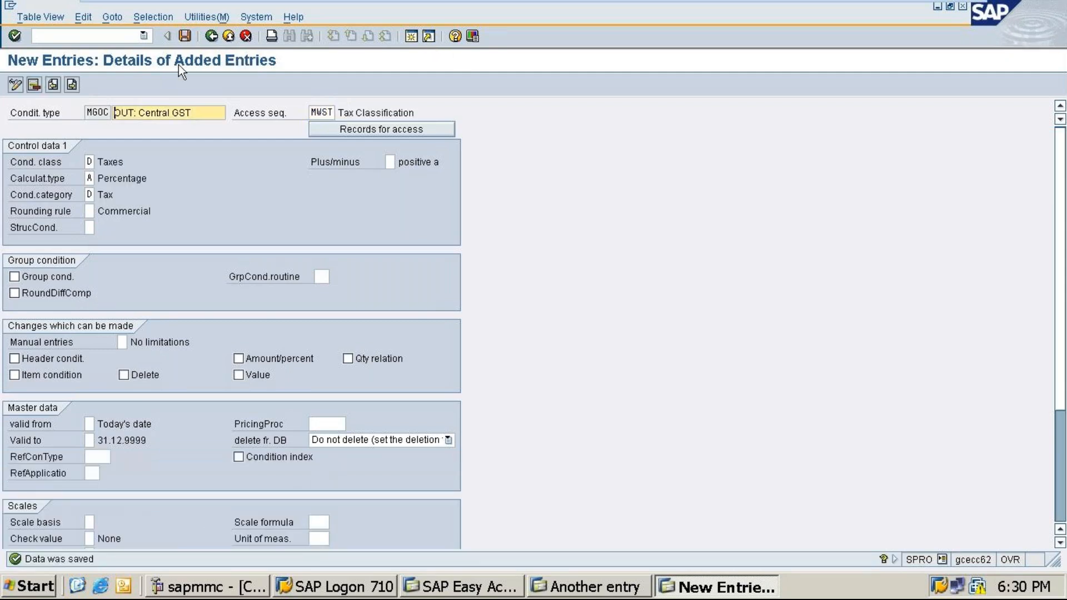
click(185, 36)
click(211, 36)
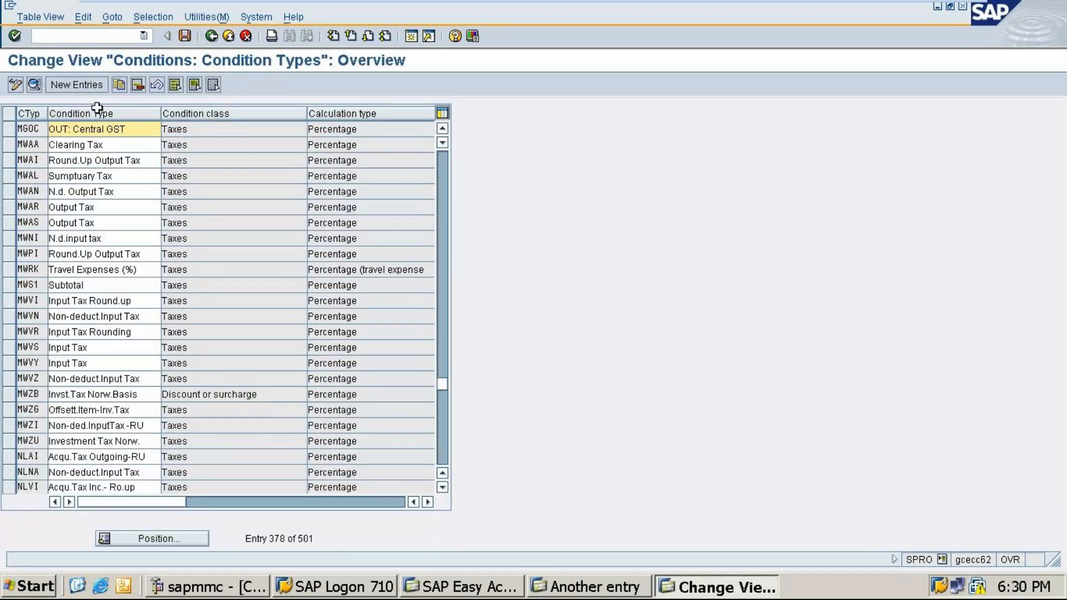
click(75, 84)
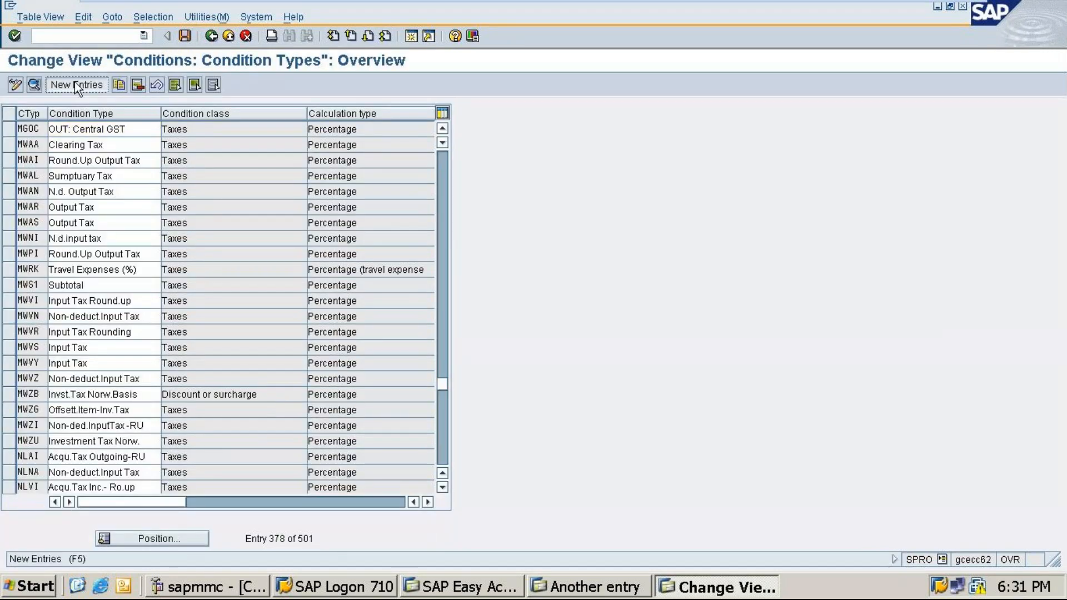
text(MG)
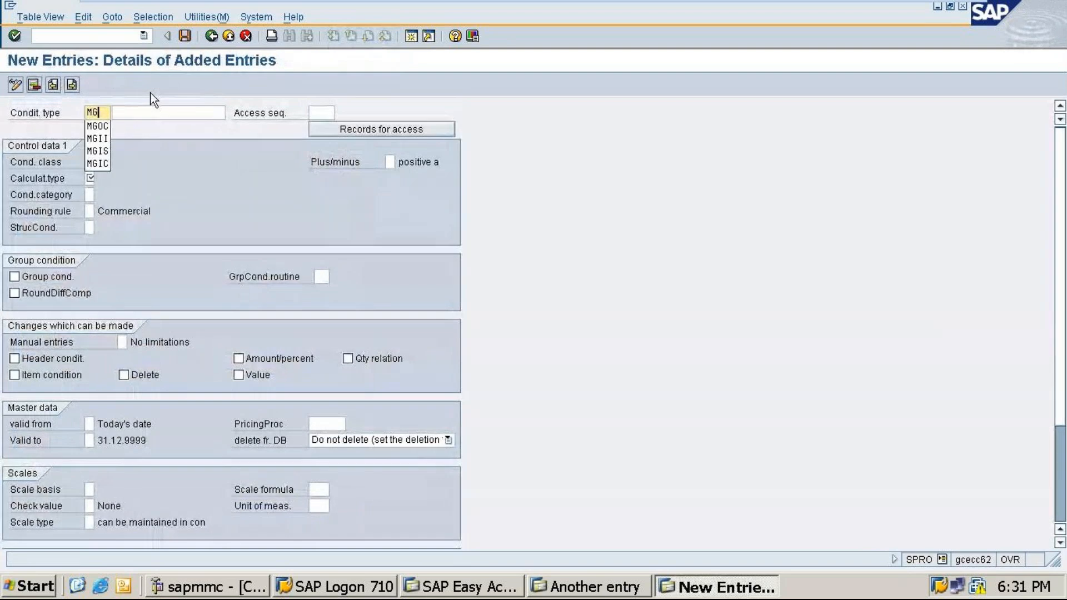
text(0S)
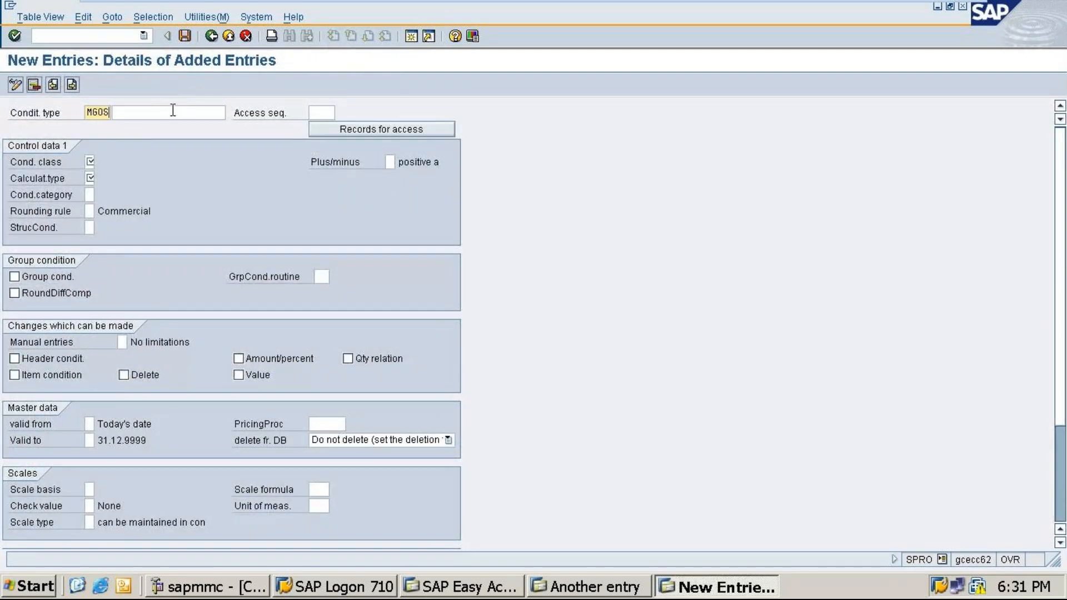
Describe condition type MGOS as OUT: State GST, adapting the output Central GST description, and assign access sequence MWST
click(174, 110)
text(OUT)
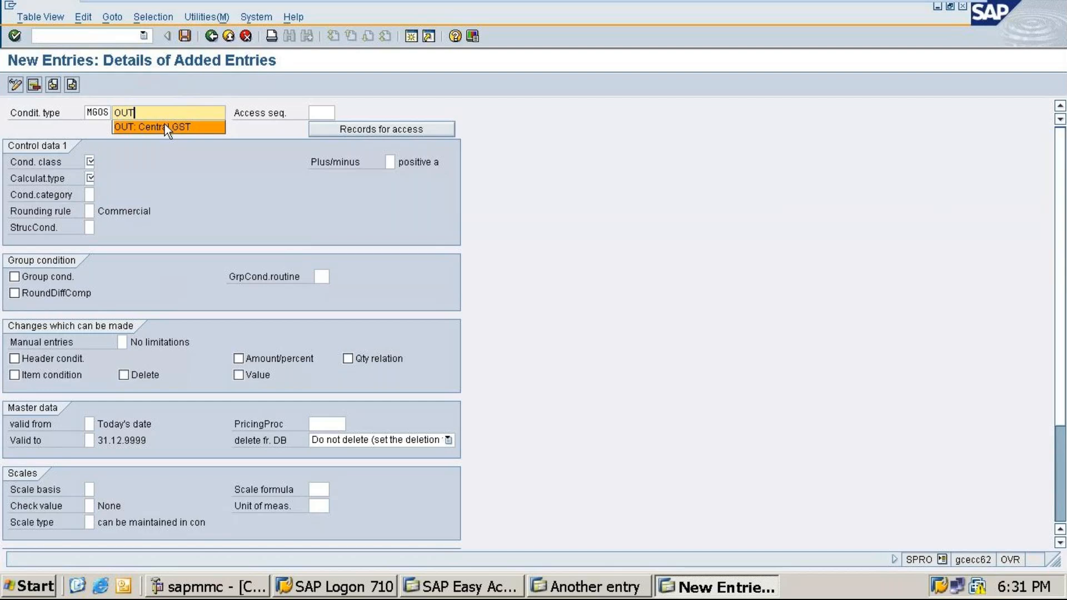
click(164, 124)
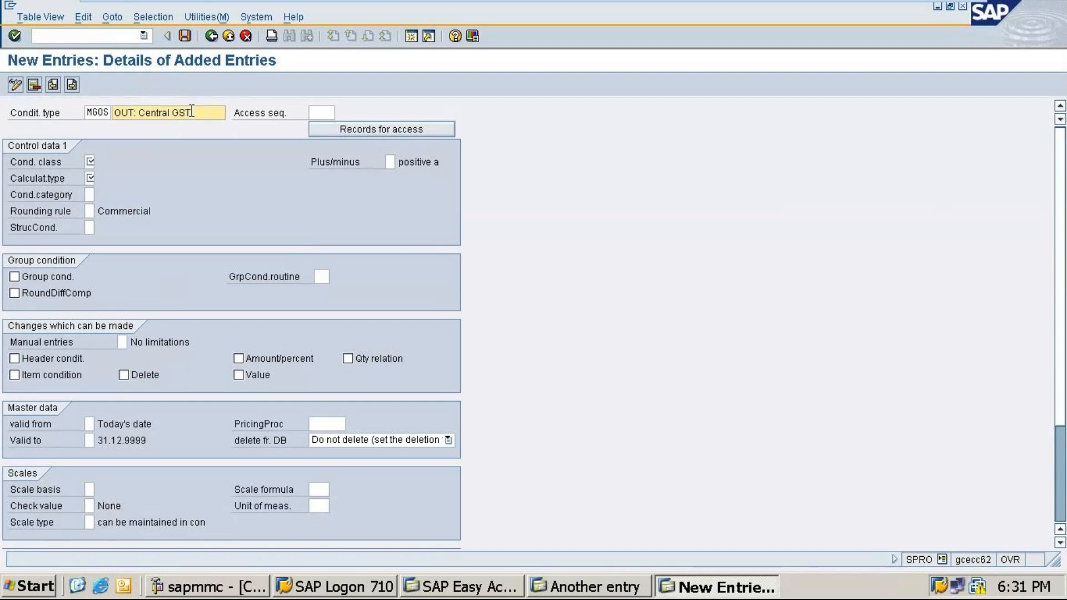
key(BackSpace)
key(BackSpace)
key(BackSpace)
key(BackSpace)
key(BackSpace)
key(BackSpace)
key(BackSpace)
key(BackSpace)
key(BackSpace)
key(BackSpace)
key(BackSpace)
text(State)
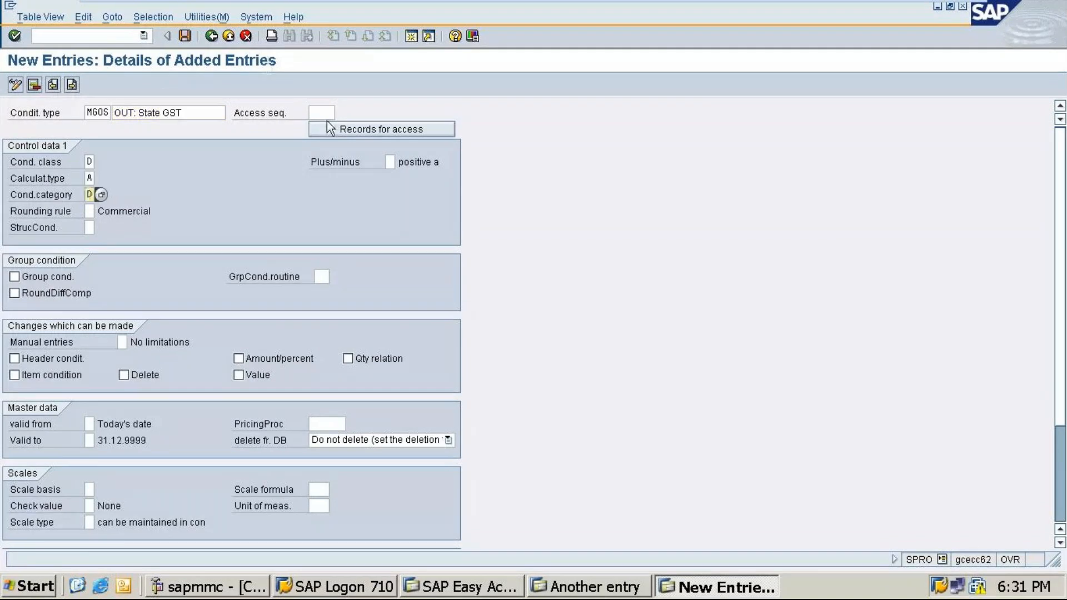
click(325, 113)
text(MWST)
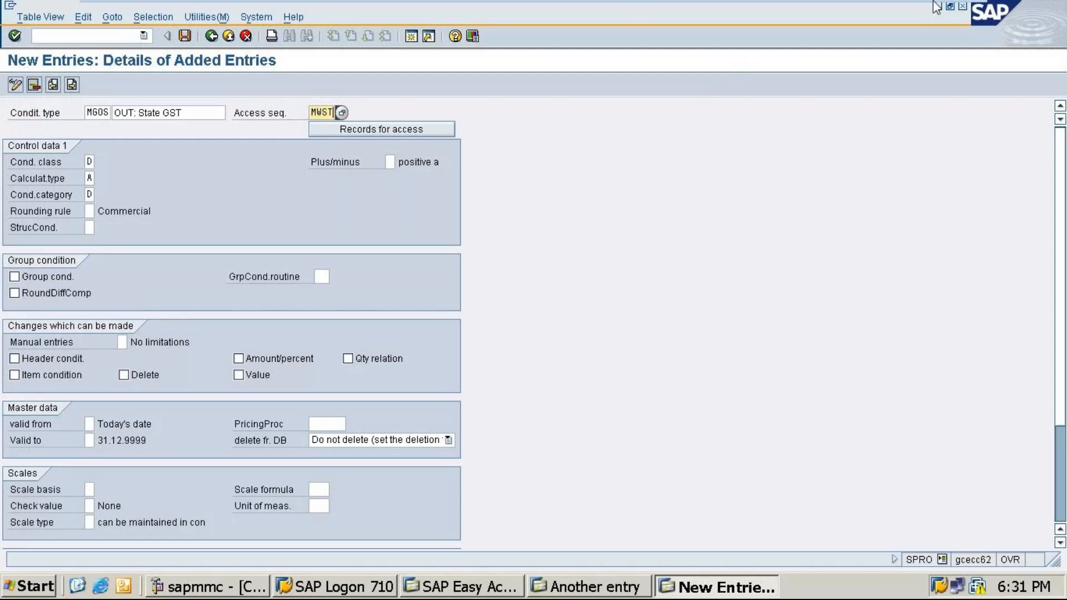
Look at the GoTo Meeting window for participant activity and switch back to the SAP session
click(901, 6)
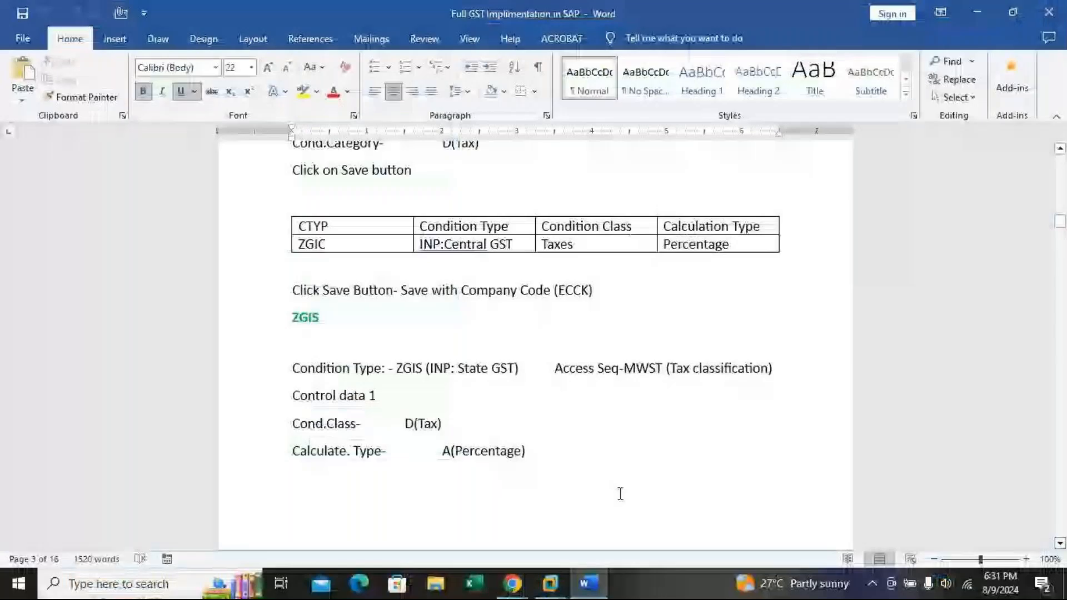
mouse_move(512, 585)
click(562, 543)
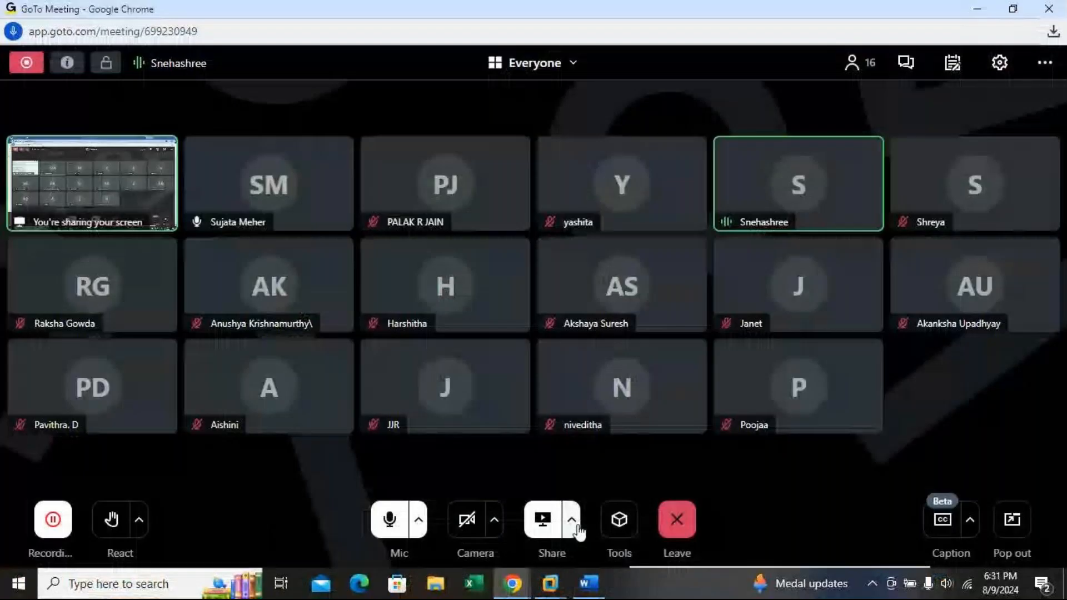
click(977, 9)
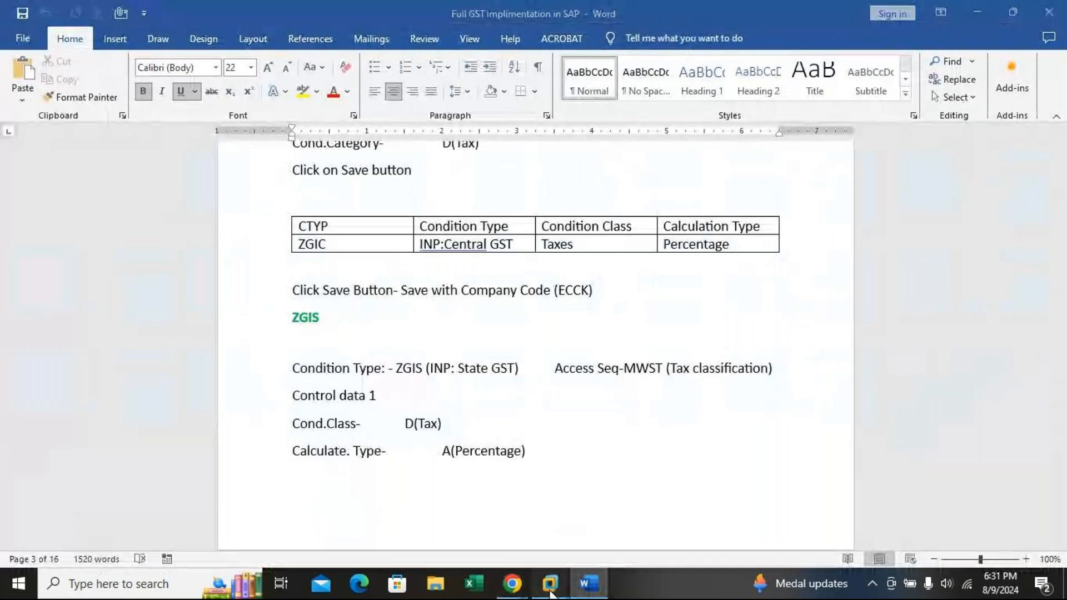
mouse_move(550, 583)
click(648, 507)
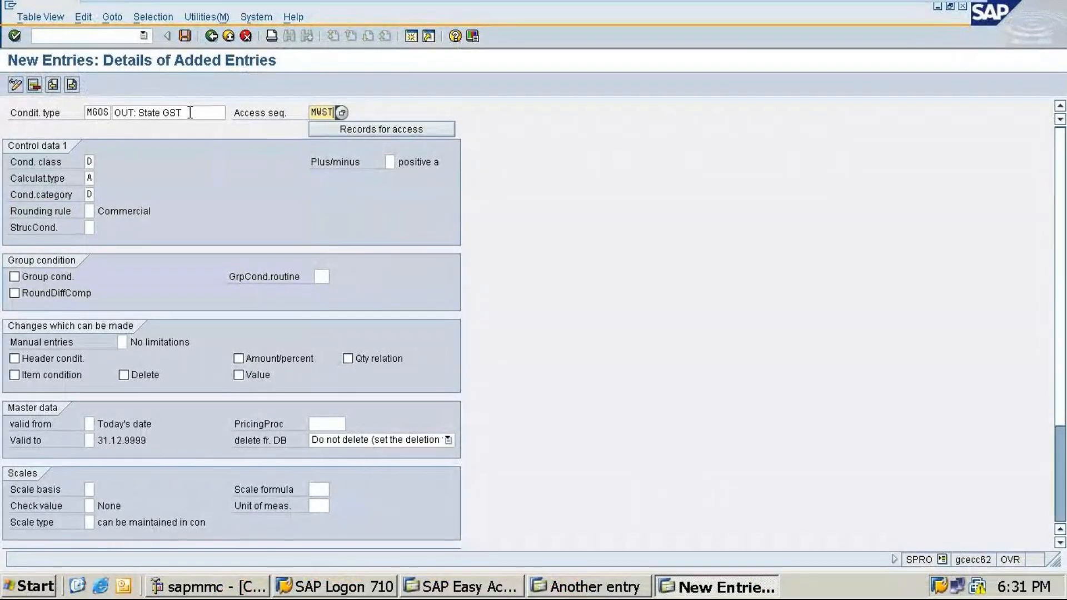
Save condition type MGOS and start a new entry with condition type MGOI
click(185, 35)
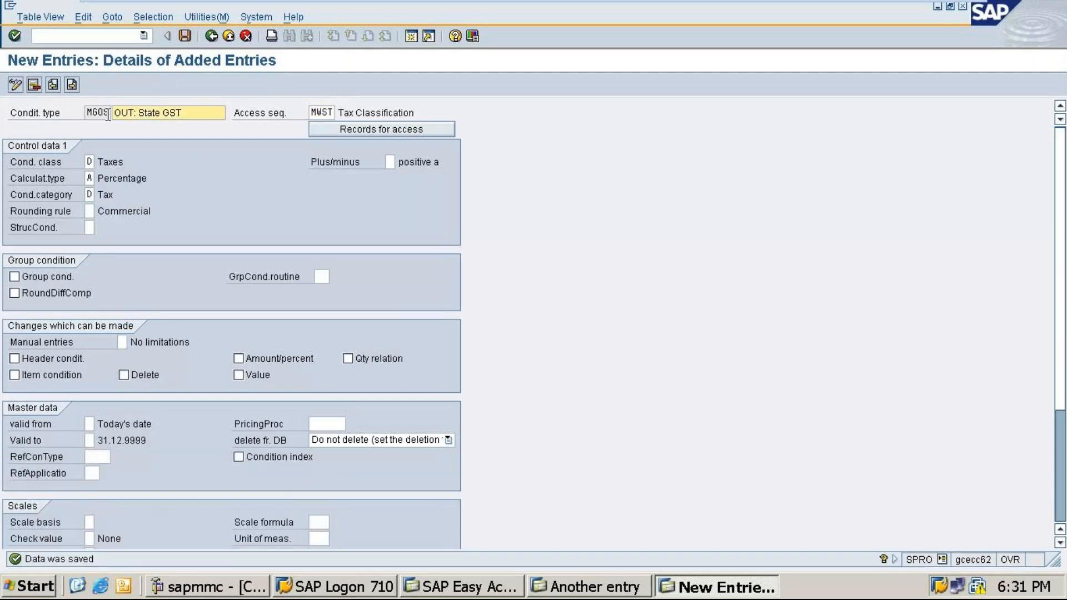
click(214, 39)
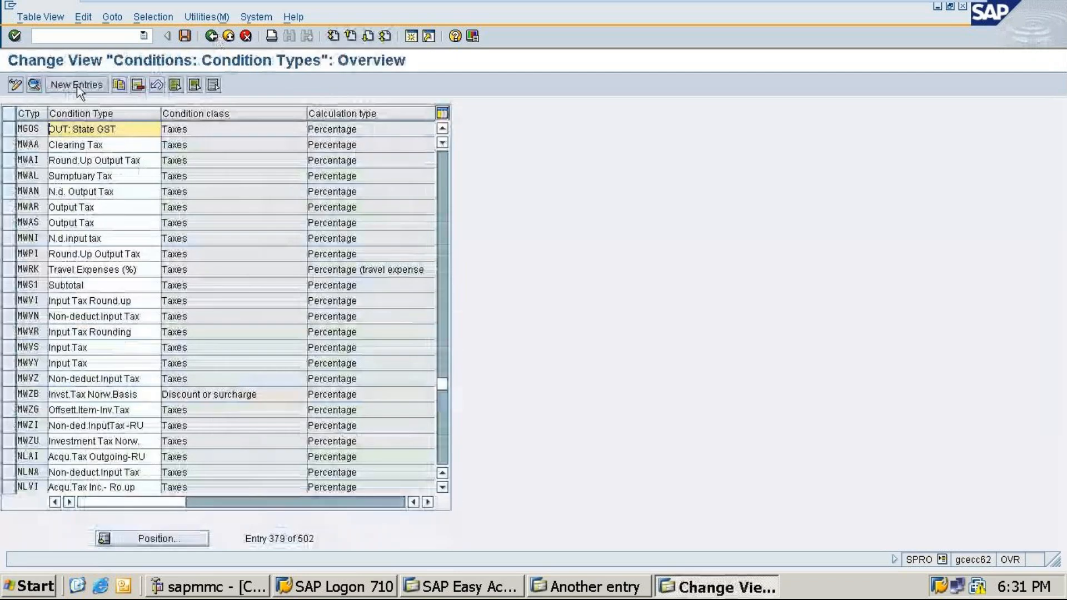
click(77, 86)
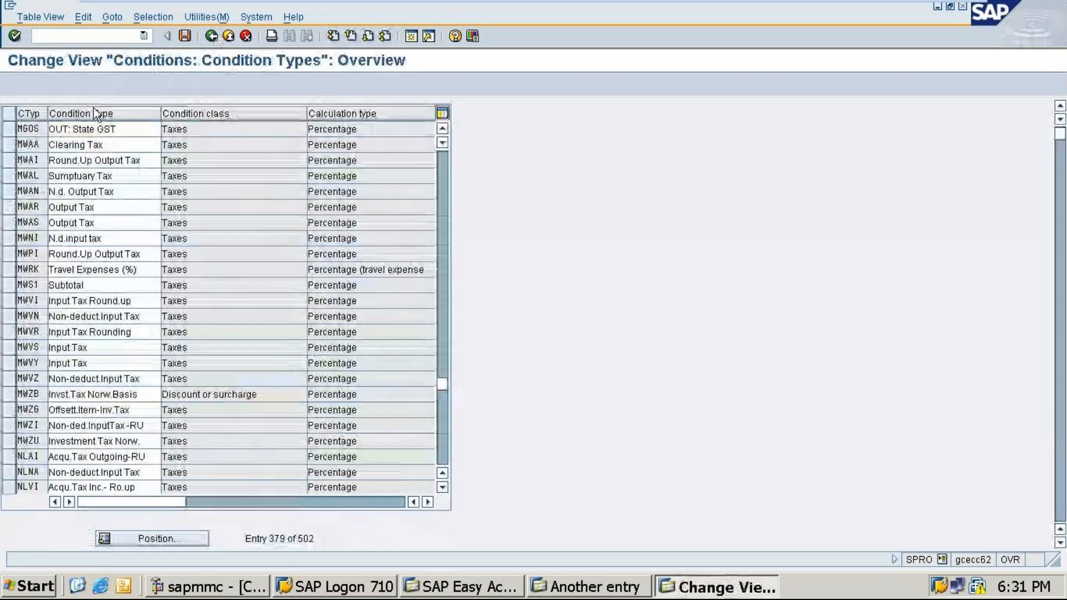
text(MG)
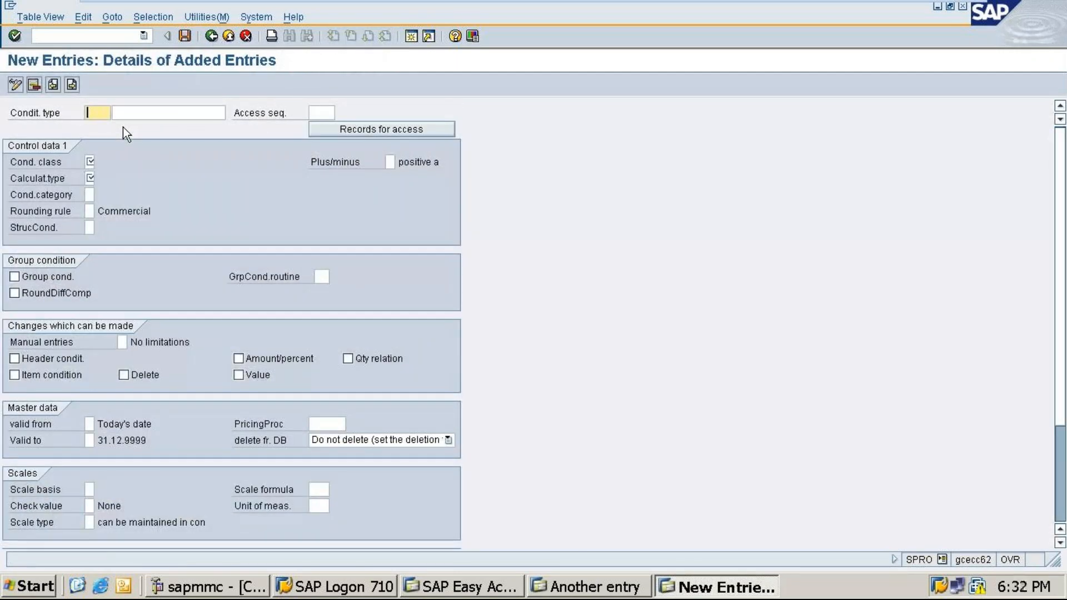
text(0)
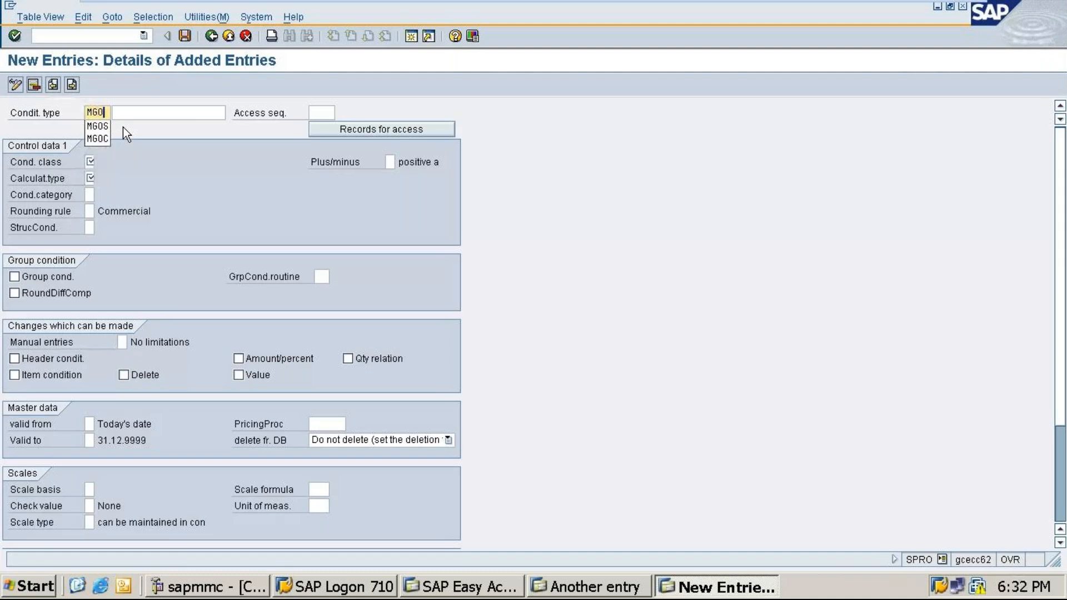
text(I)
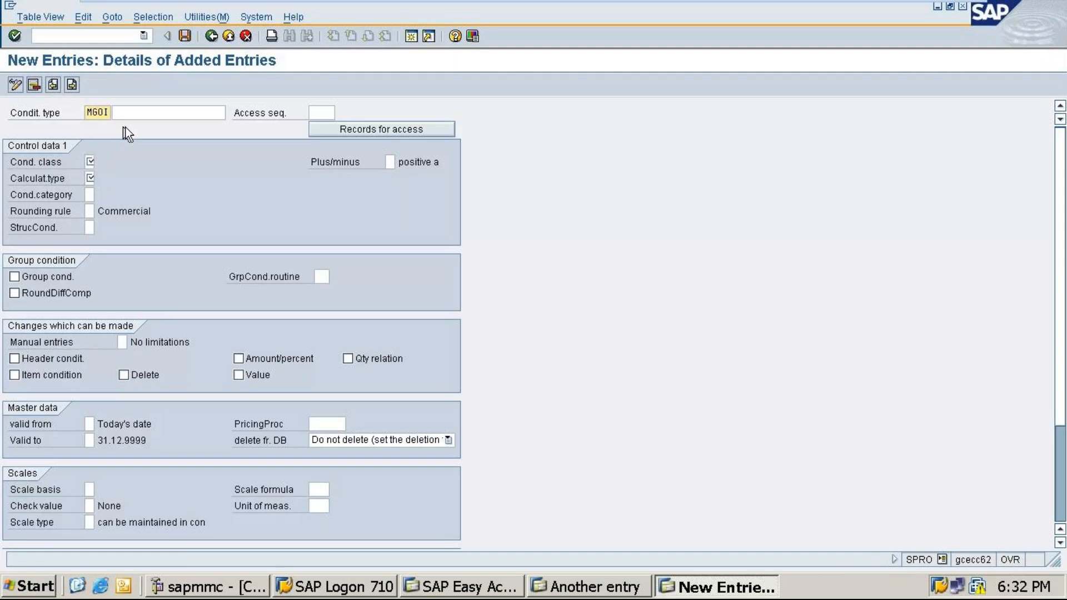
Describe condition type MGOI as OUT: Interstate GST, adapting the earlier output Central GST description
click(134, 112)
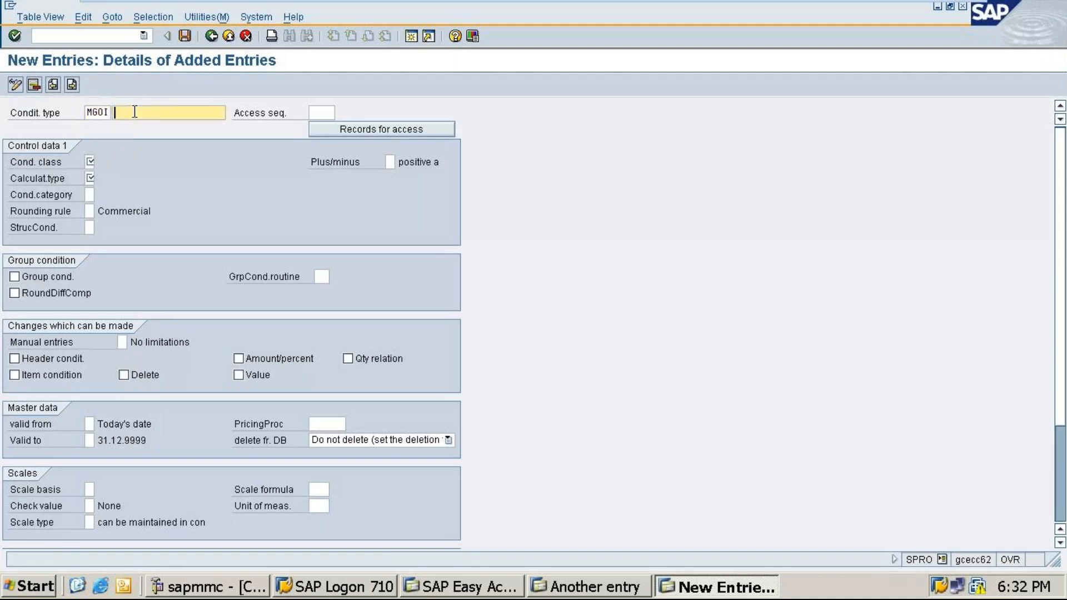
text(ou)
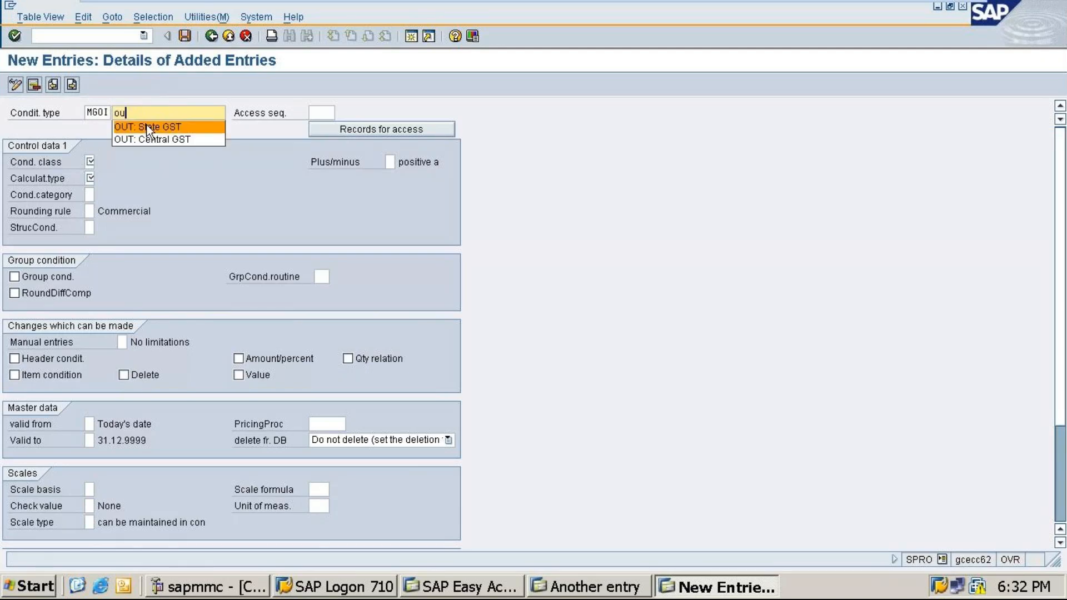
click(156, 139)
key(BackSpace)
key(BackSpace)
key(BackSpace)
key(BackSpace)
key(BackSpace)
key(BackSpace)
key(BackSpace)
key(BackSpace)
key(BackSpace)
key(BackSpace)
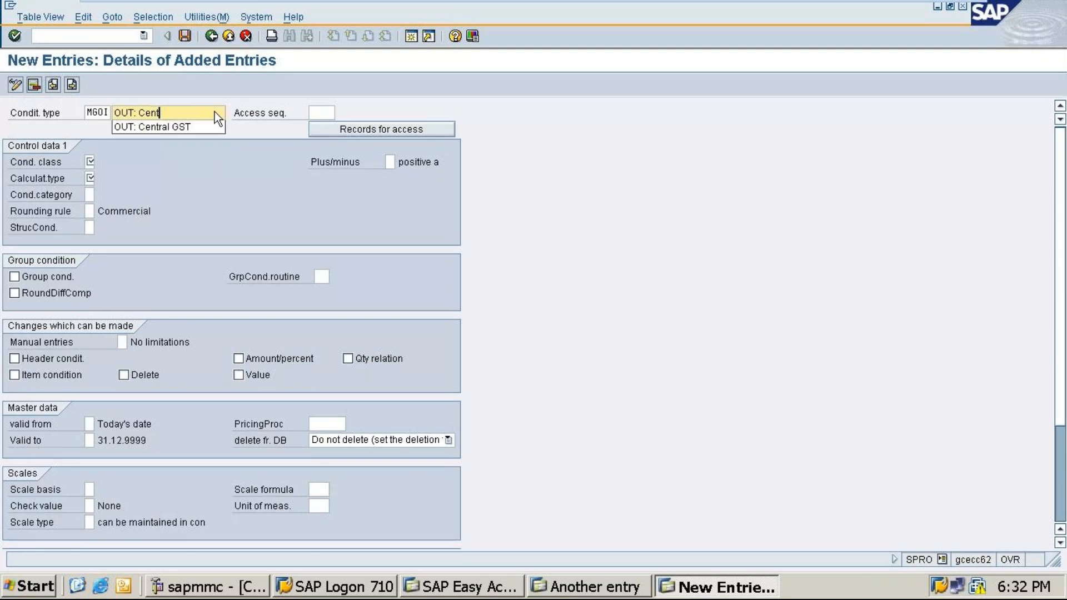
key(BackSpace)
text(In)
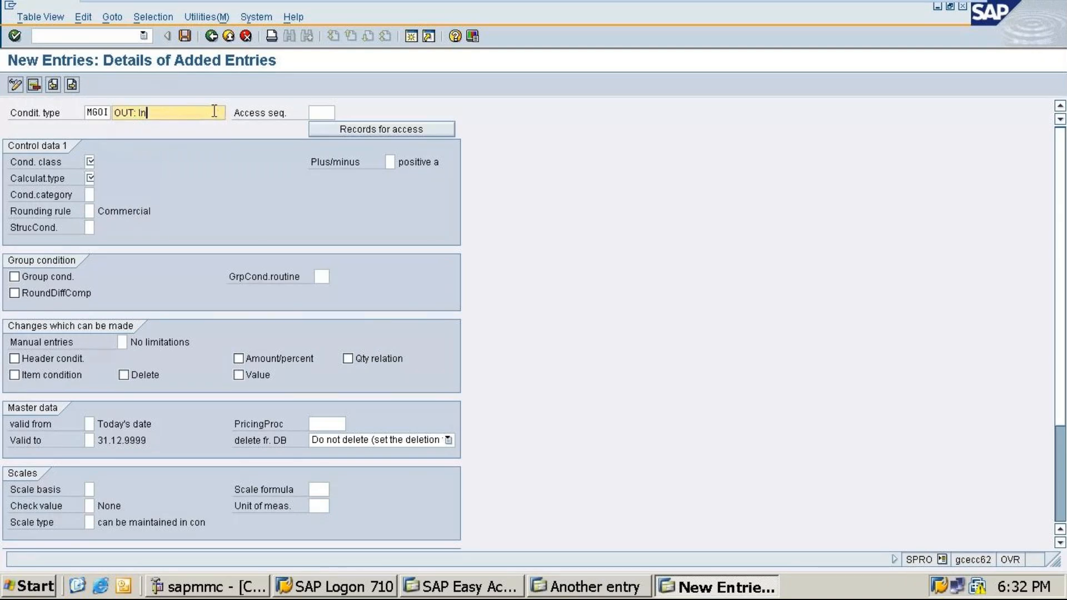
text(terstate GST)
Set MGOI's condition class to D (Taxes), calculation type to A (Percentage) and condition category to D (Tax)
click(91, 162)
click(102, 162)
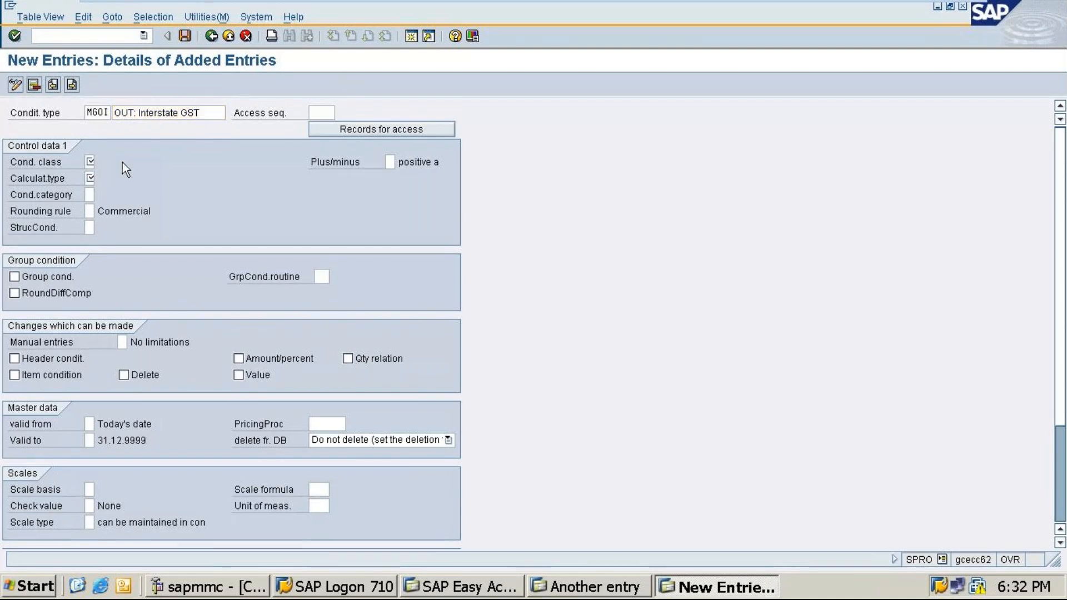
double_click(94, 205)
click(100, 179)
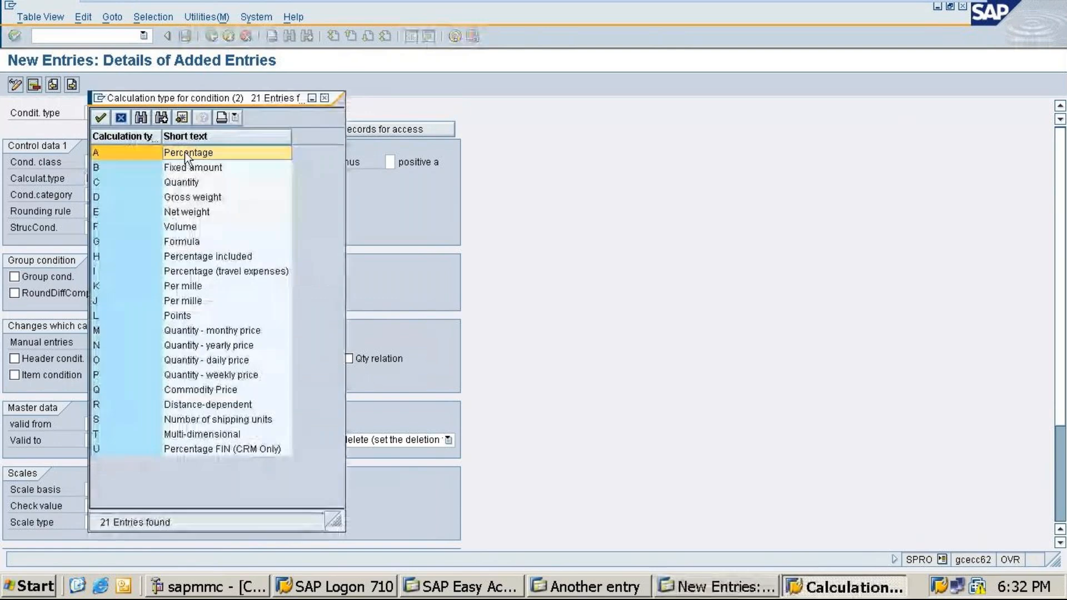
double_click(185, 152)
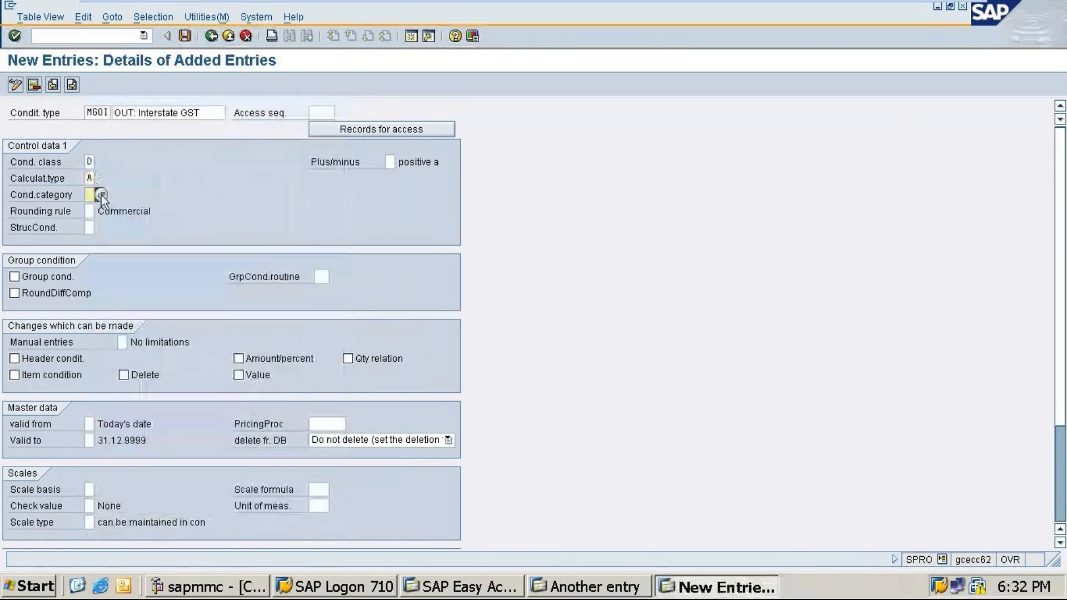
click(101, 195)
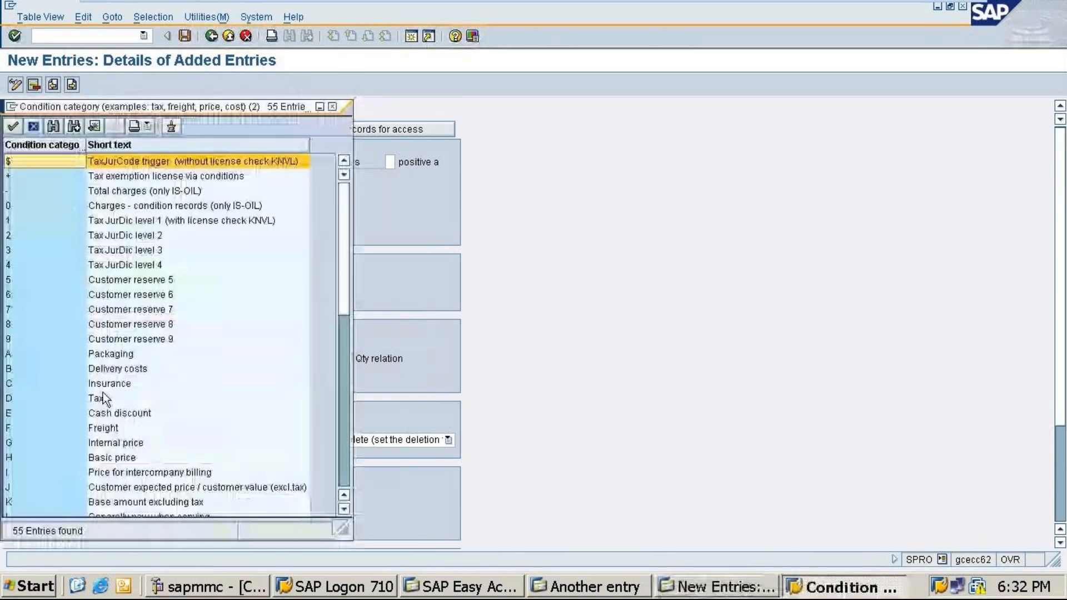
double_click(106, 398)
Assign access sequence MWST to MGOI and save it, returning to the list of tax procedure activities
click(351, 115)
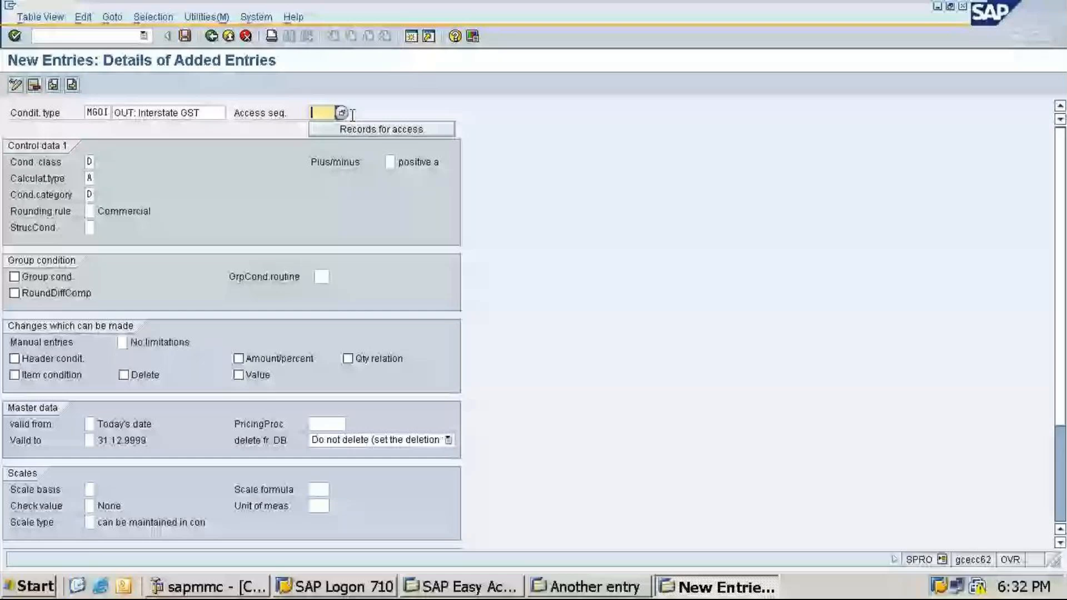
text(MWST)
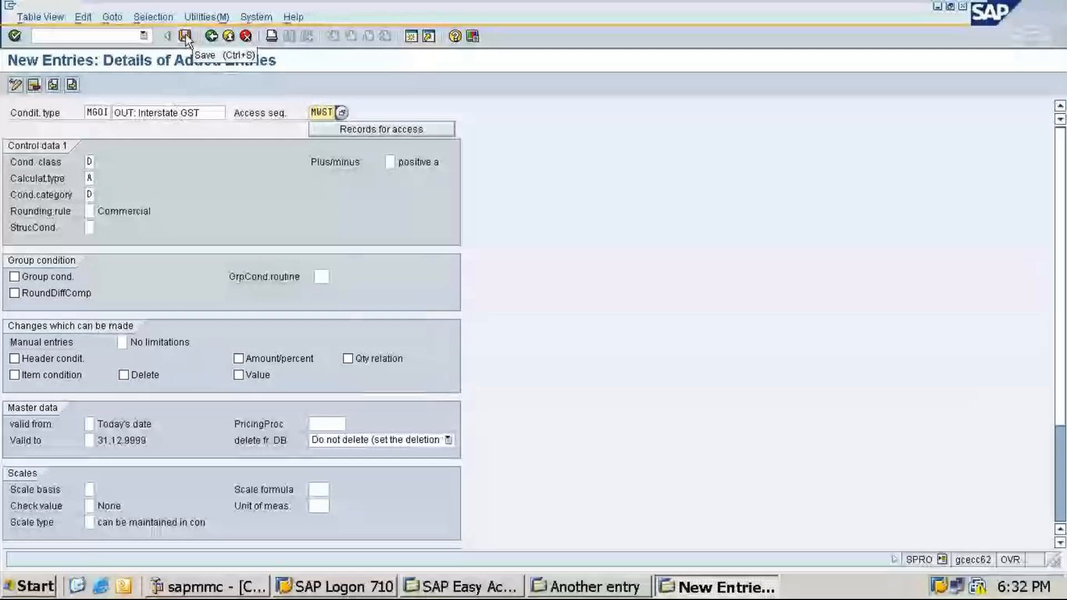
click(185, 35)
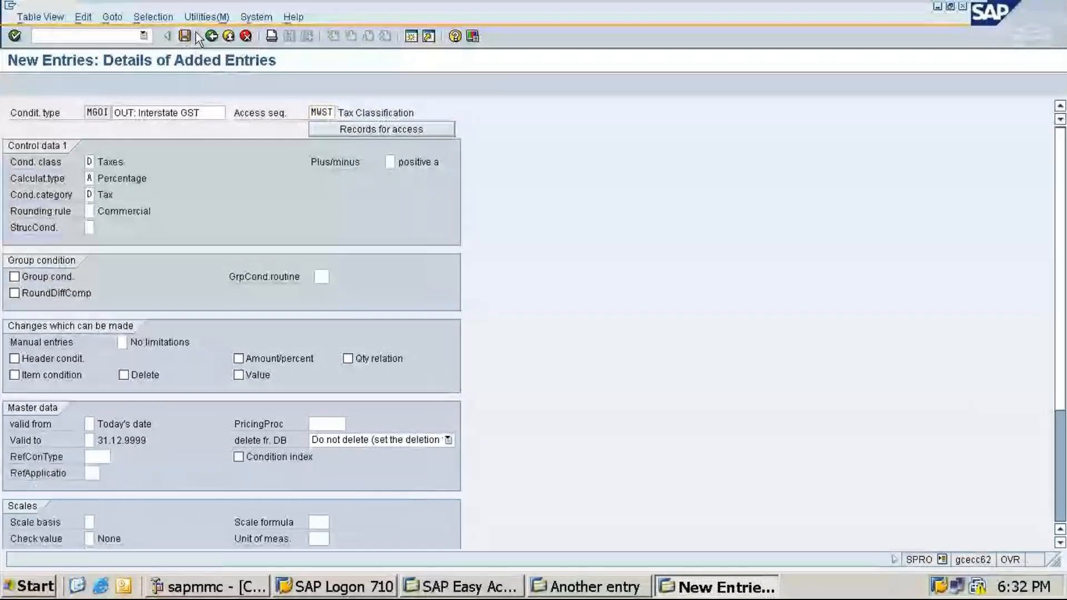
click(209, 37)
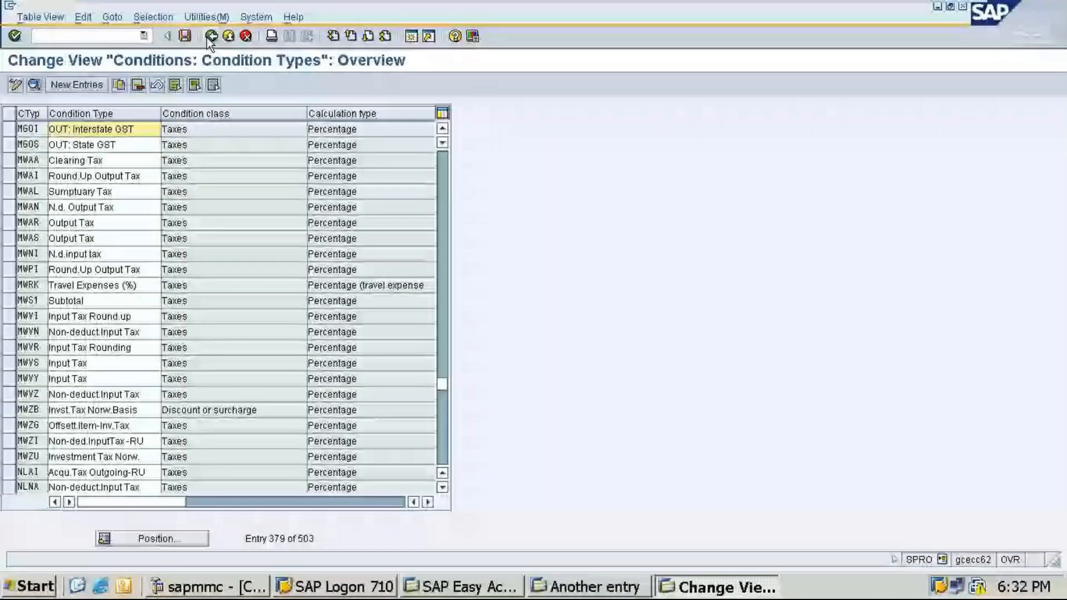
click(209, 37)
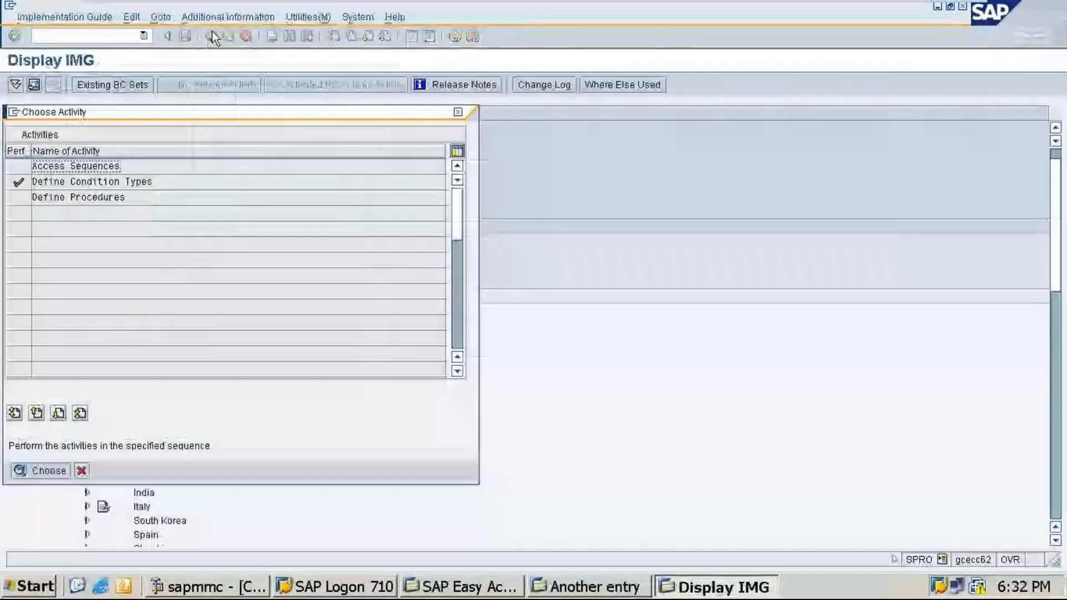
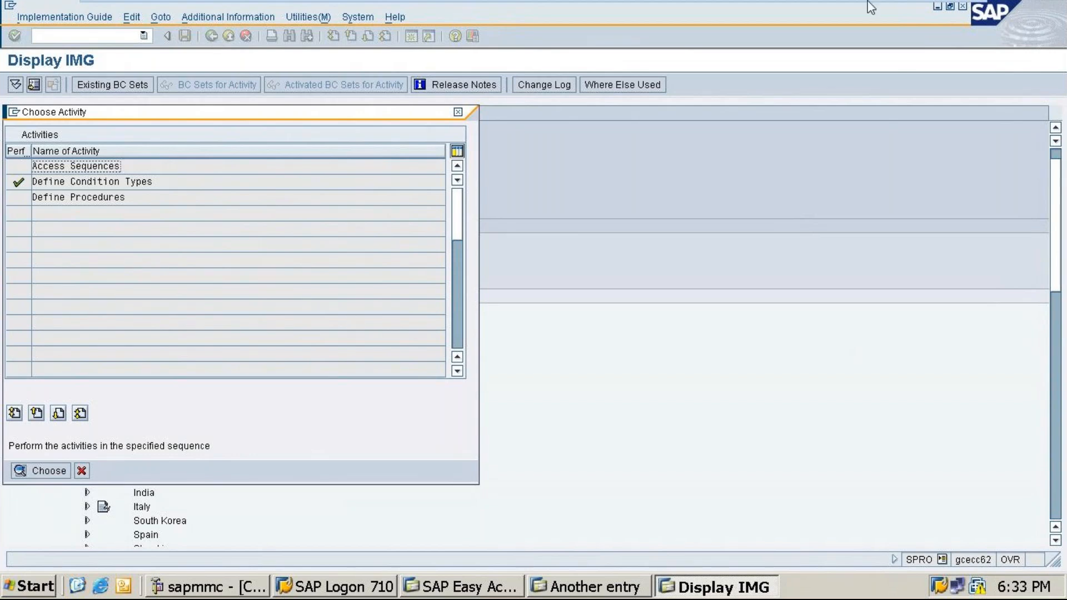
Switch to the Word GST guide and read through the output condition types and the OBCN accounting key instructions
click(925, 3)
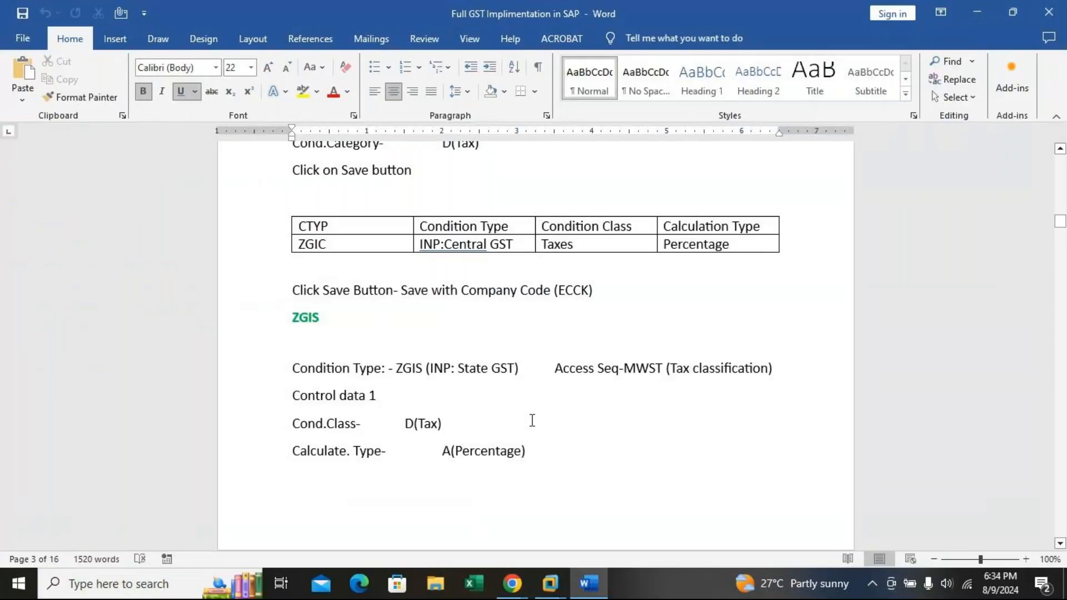
scroll(532, 420, down, 15)
scroll(547, 393, down, 2)
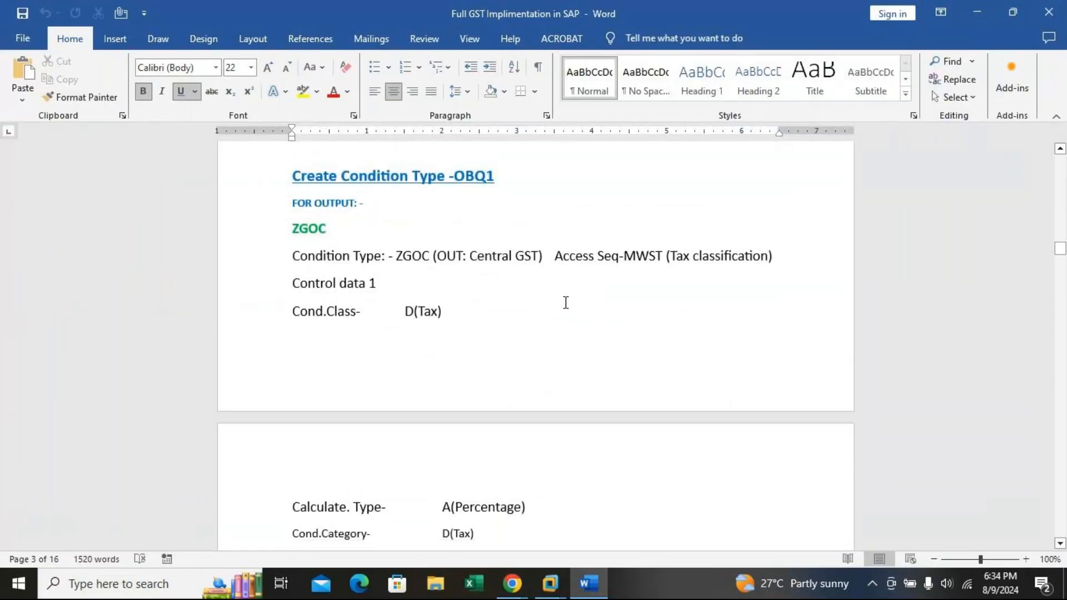
scroll(572, 319, up, 1)
scroll(574, 320, down, 2)
scroll(574, 318, up, 2)
scroll(574, 318, up, 4)
scroll(574, 317, up, 6)
scroll(578, 317, down, 20)
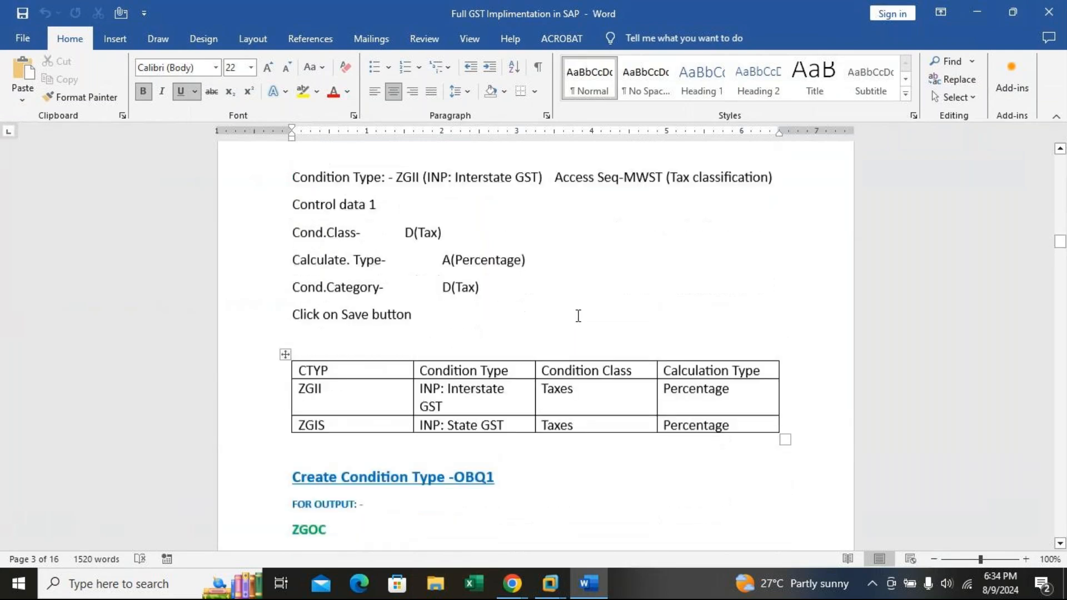
scroll(580, 322, down, 15)
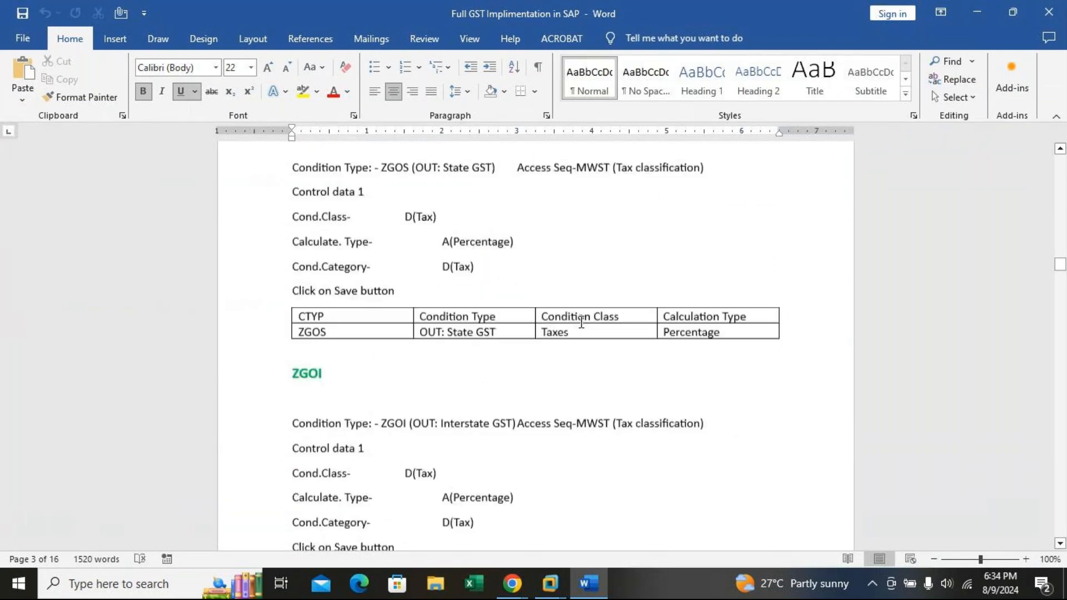
scroll(582, 321, down, 6)
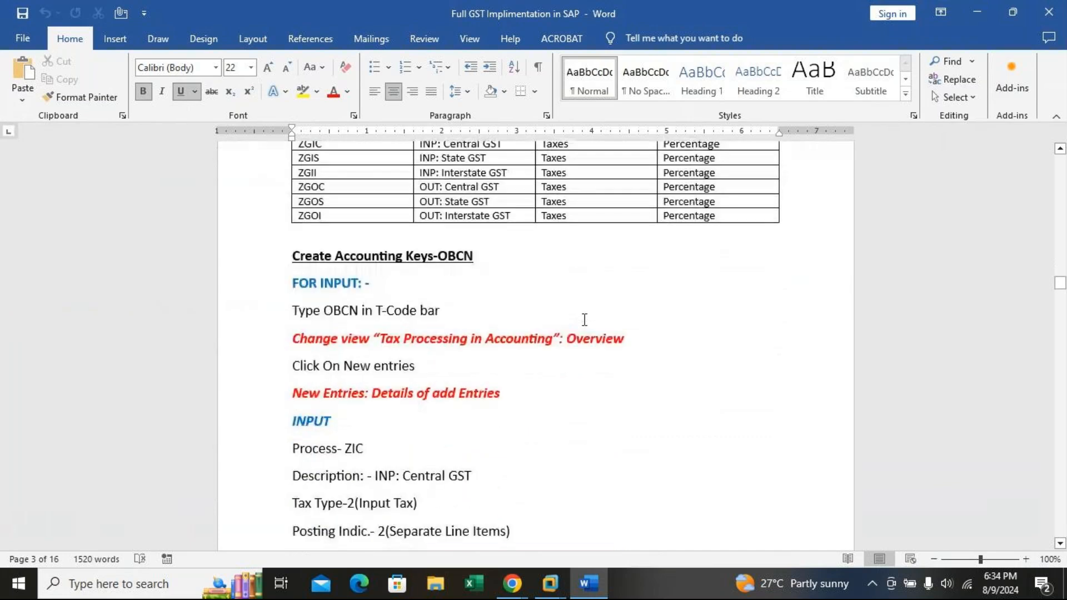
scroll(584, 319, down, 8)
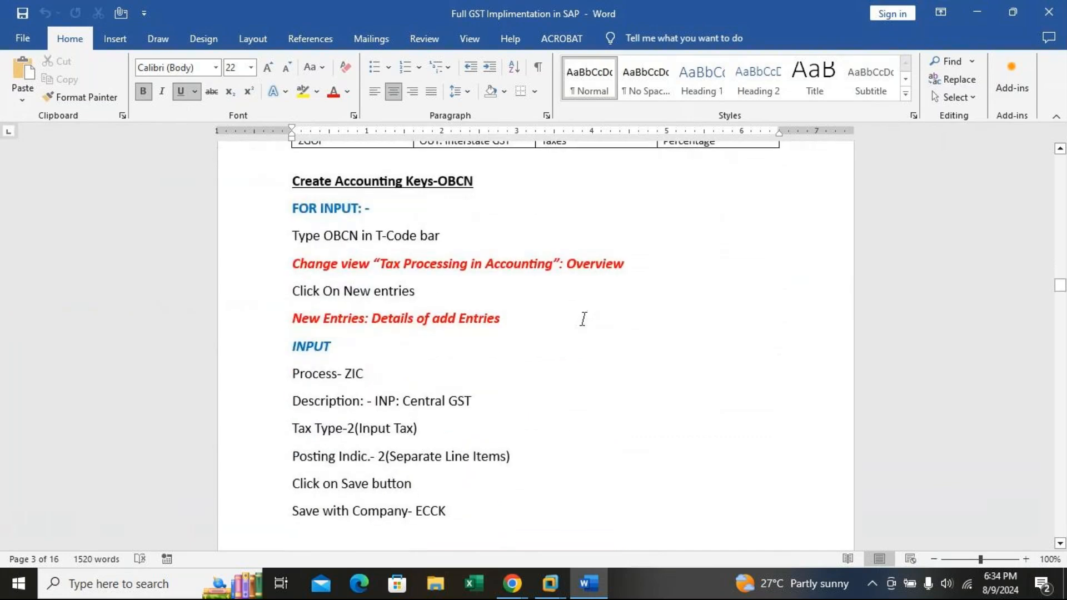
scroll(584, 319, down, 9)
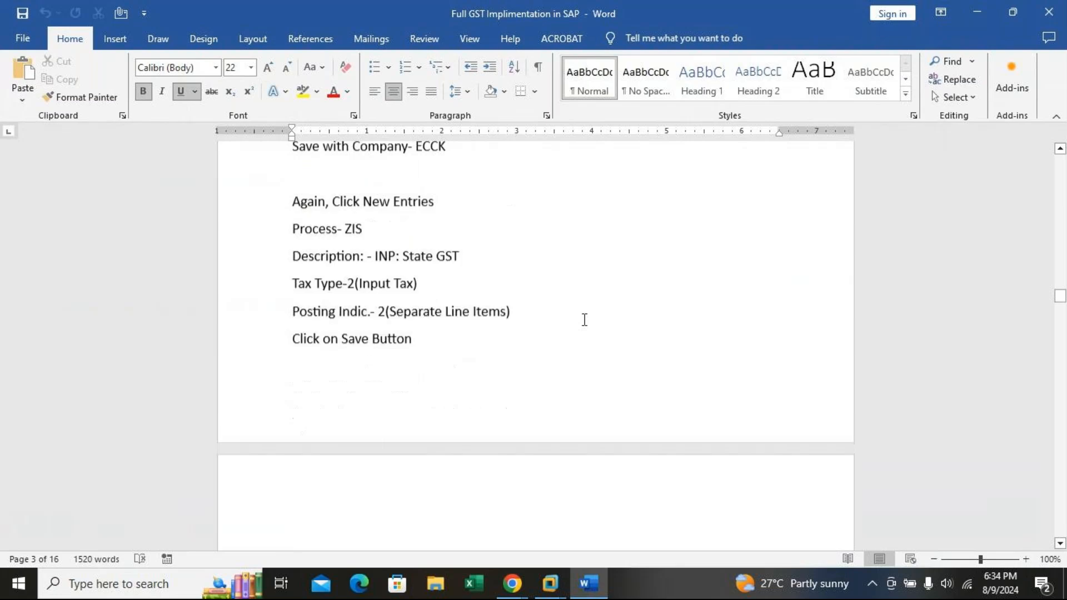
scroll(585, 319, down, 4)
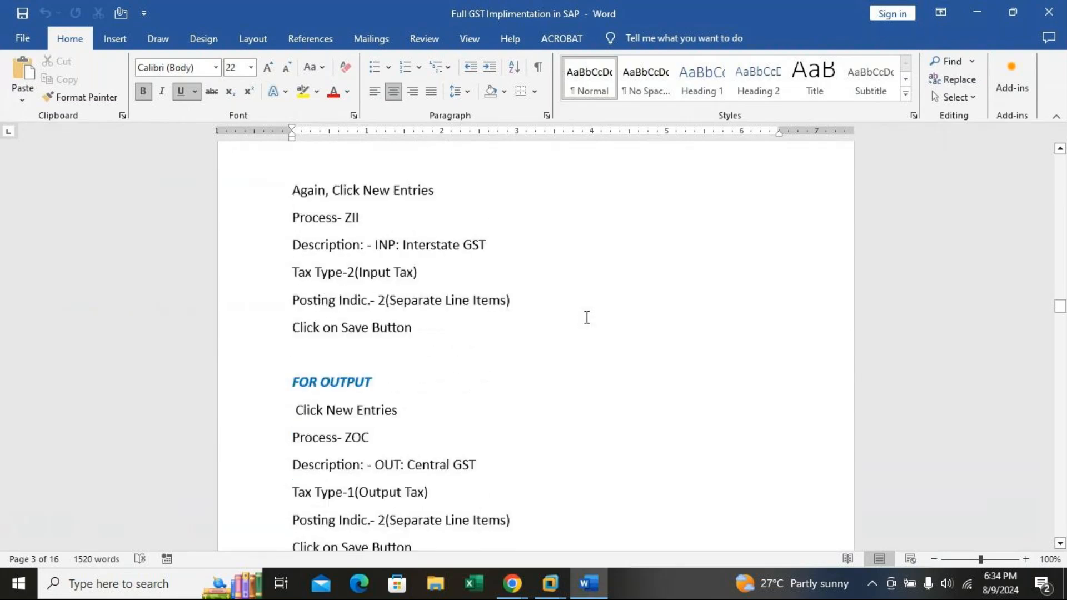
scroll(589, 316, down, 14)
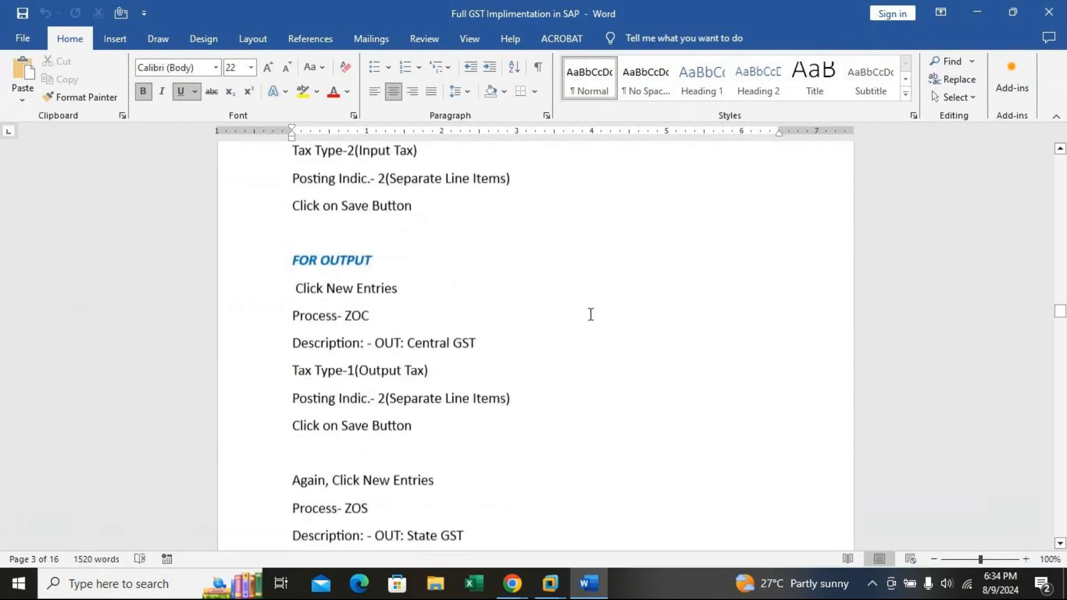
Go back through the Word guide to review the condition type instructions from the OBQ1 input section onward
scroll(589, 313, up, 14)
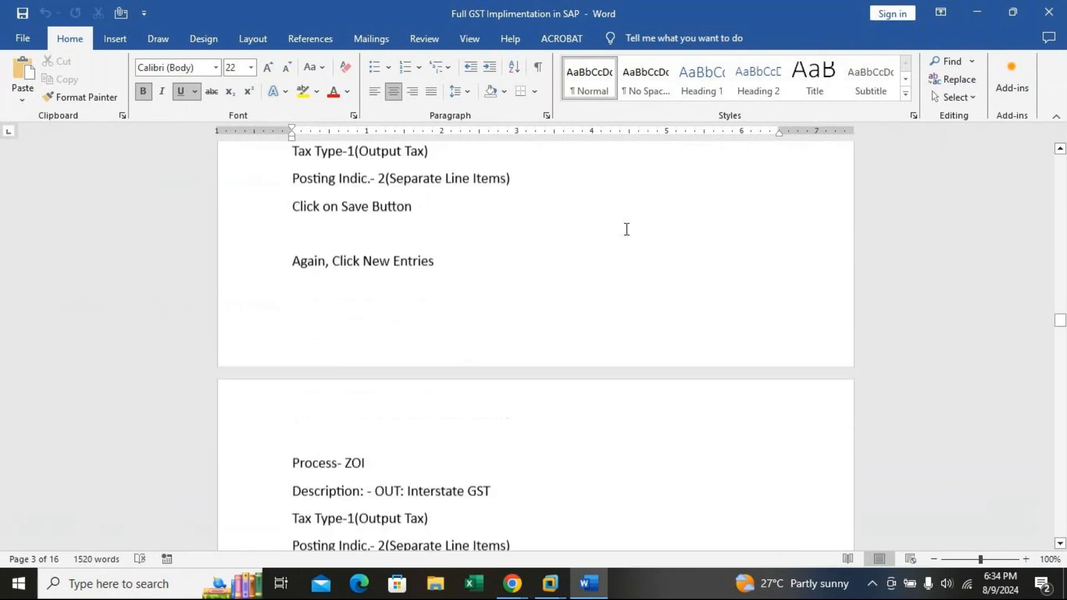
scroll(626, 228, up, 20)
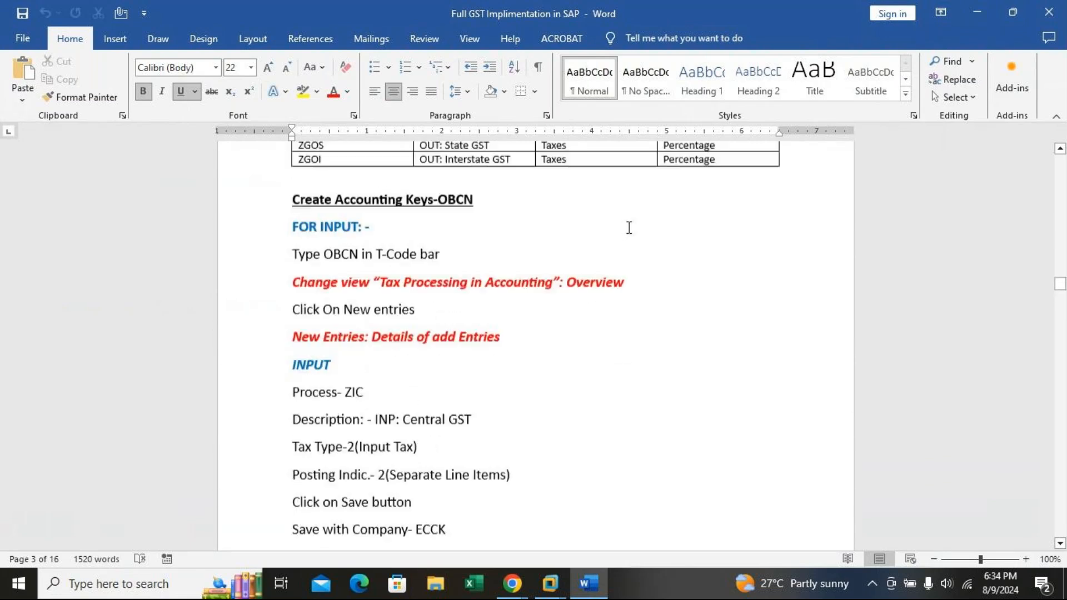
scroll(629, 227, up, 20)
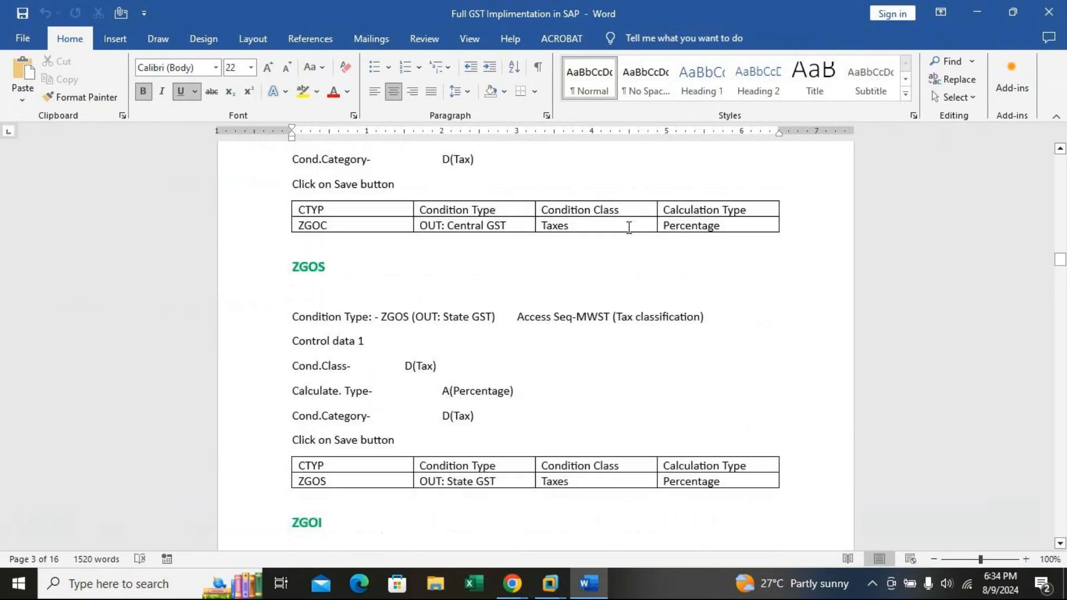
scroll(629, 228, up, 20)
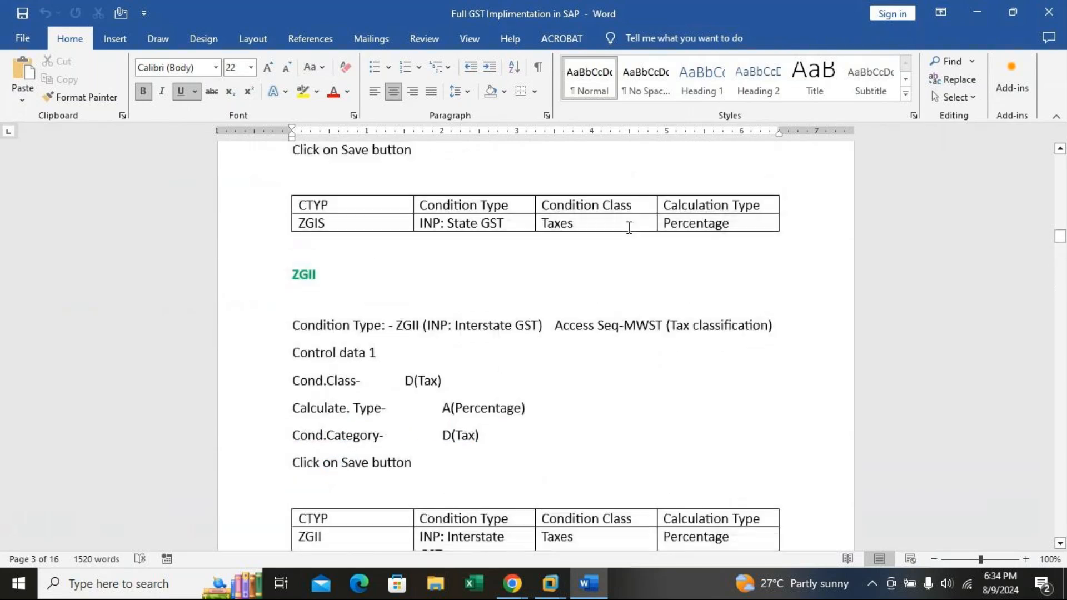
scroll(629, 228, up, 8)
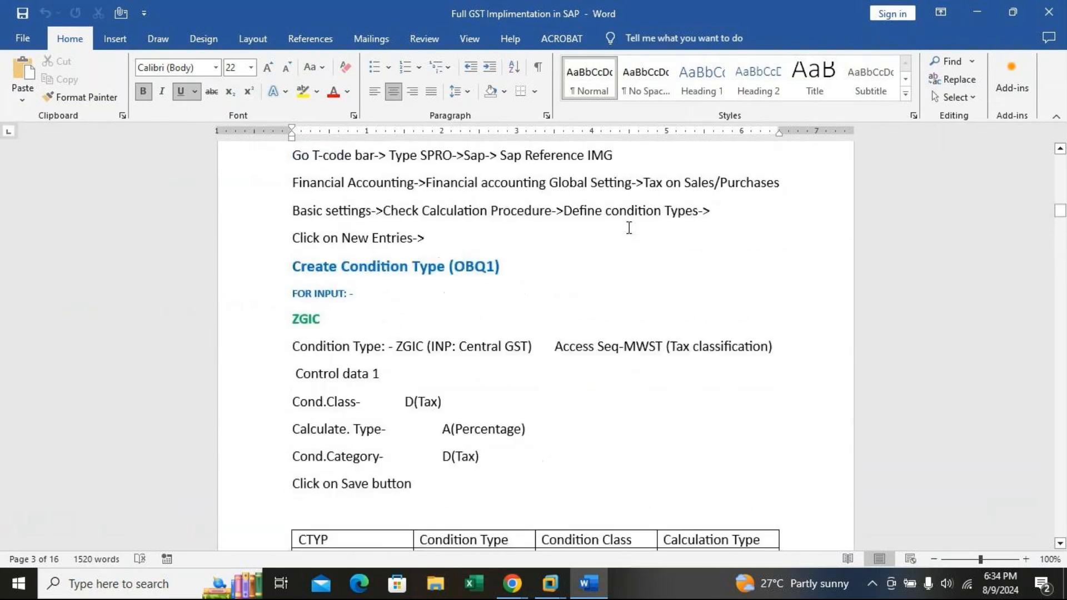
scroll(628, 228, down, 20)
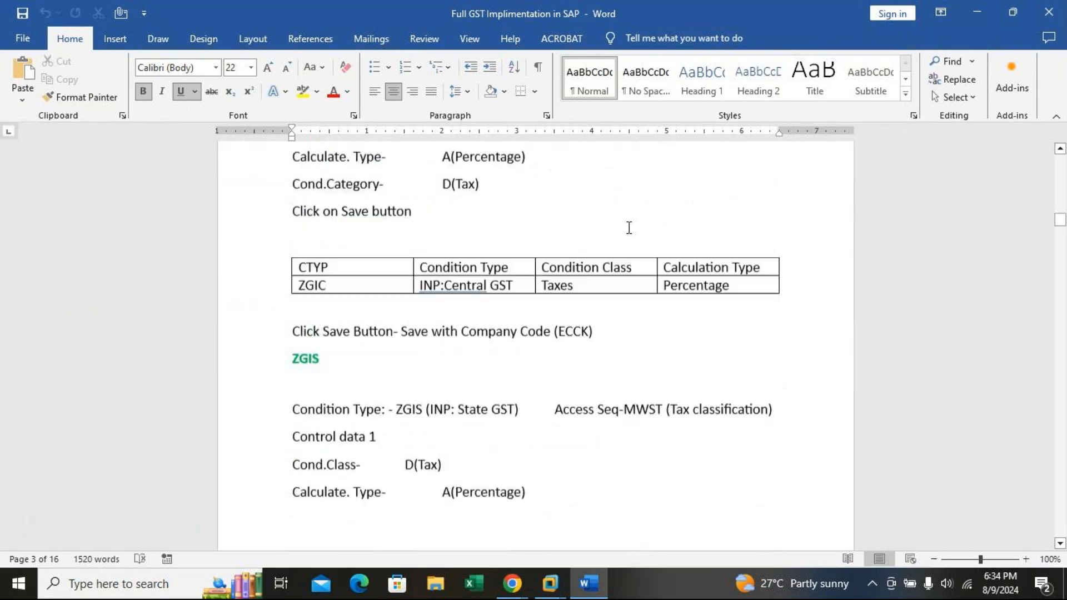
Read on in the Word guide from the ZGIS input condition type to the ZGOC output section, and switch back to SAP
scroll(629, 227, down, 20)
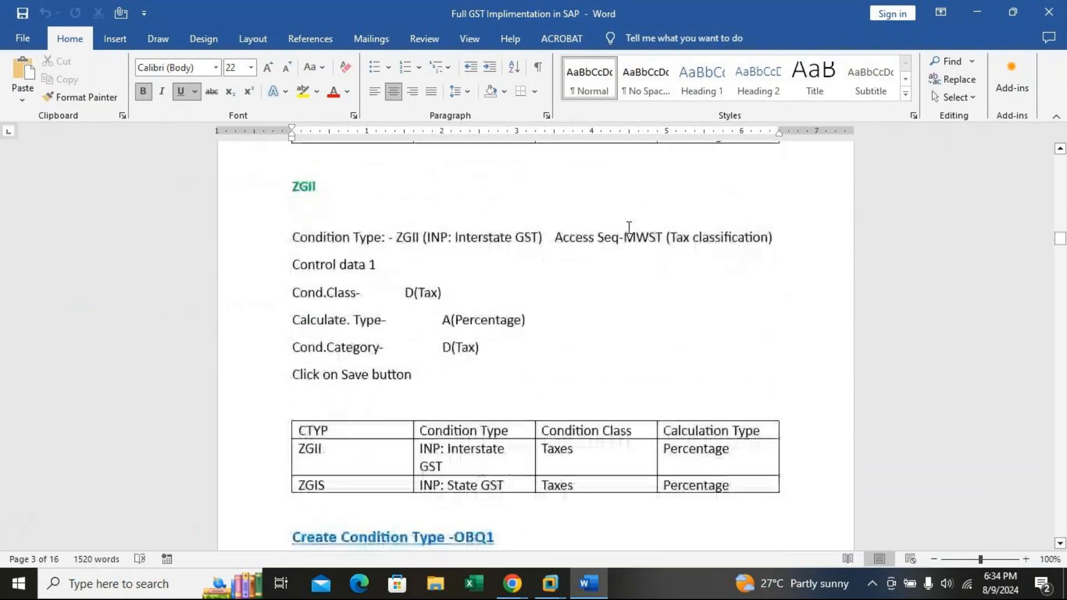
scroll(628, 228, down, 3)
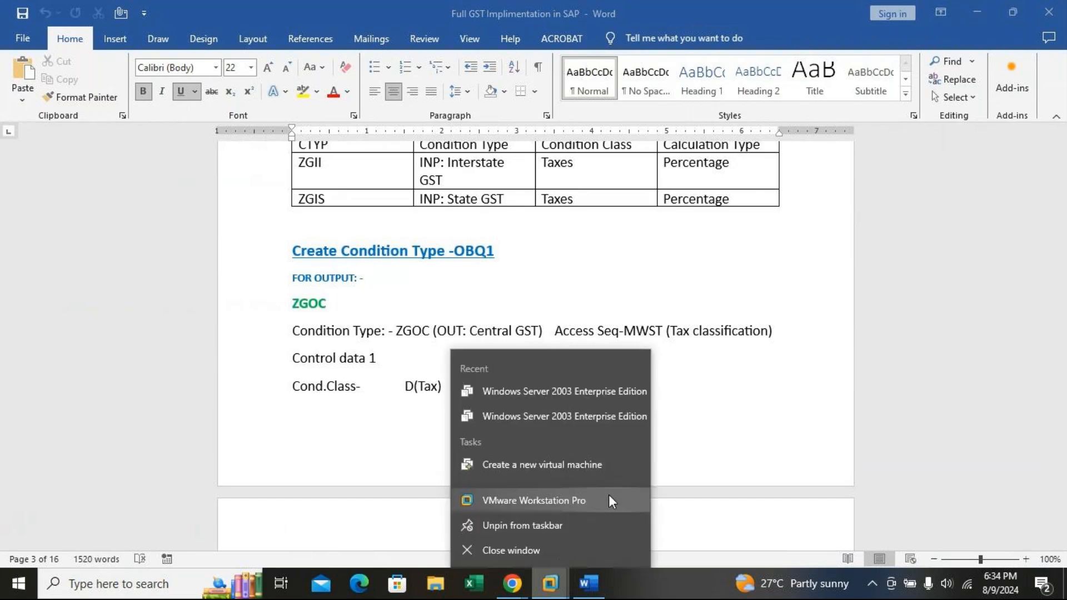
click(693, 504)
mouse_move(552, 587)
click(674, 502)
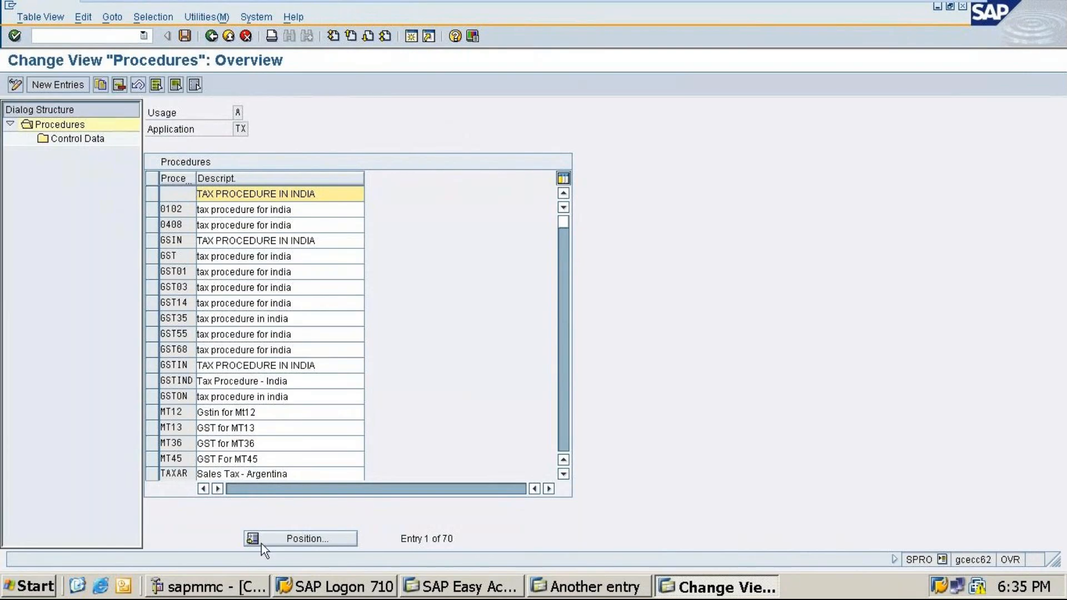
Start a new entry in the tax procedures overview with the procedure code TAXND
click(286, 539)
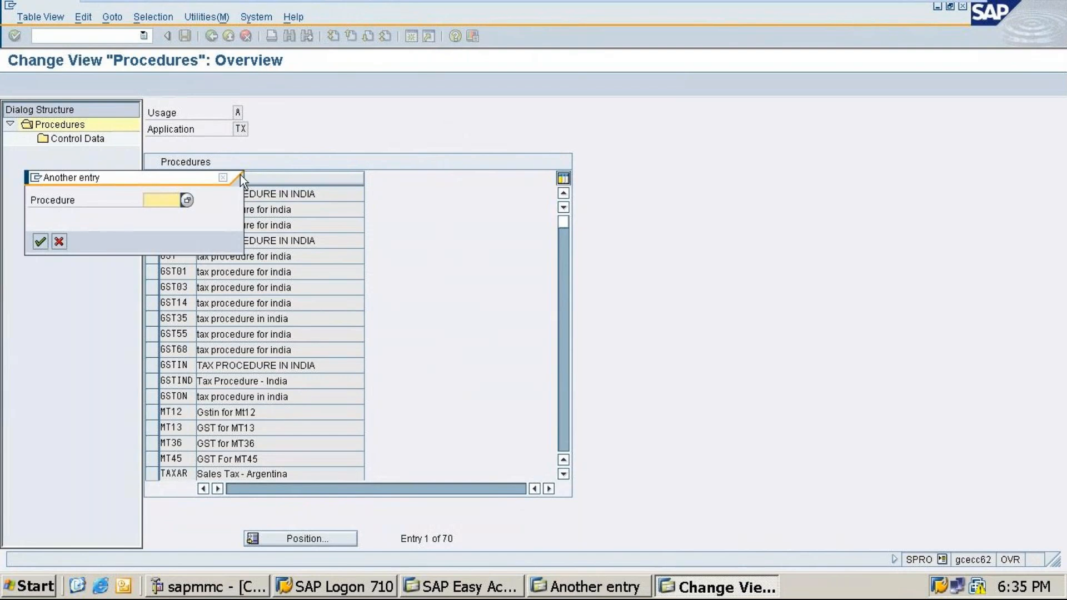
click(222, 177)
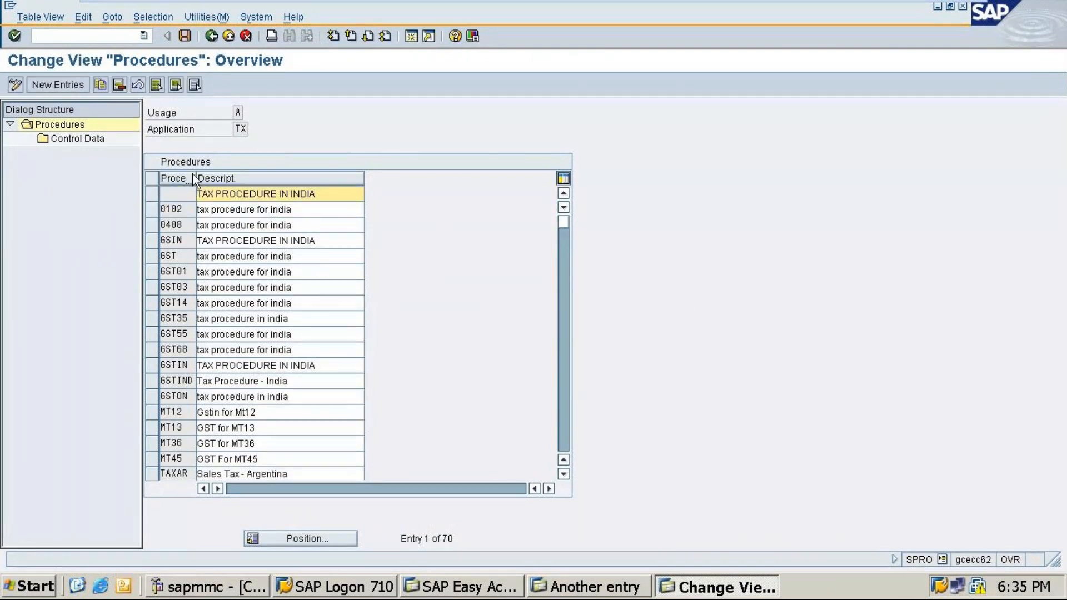
click(69, 82)
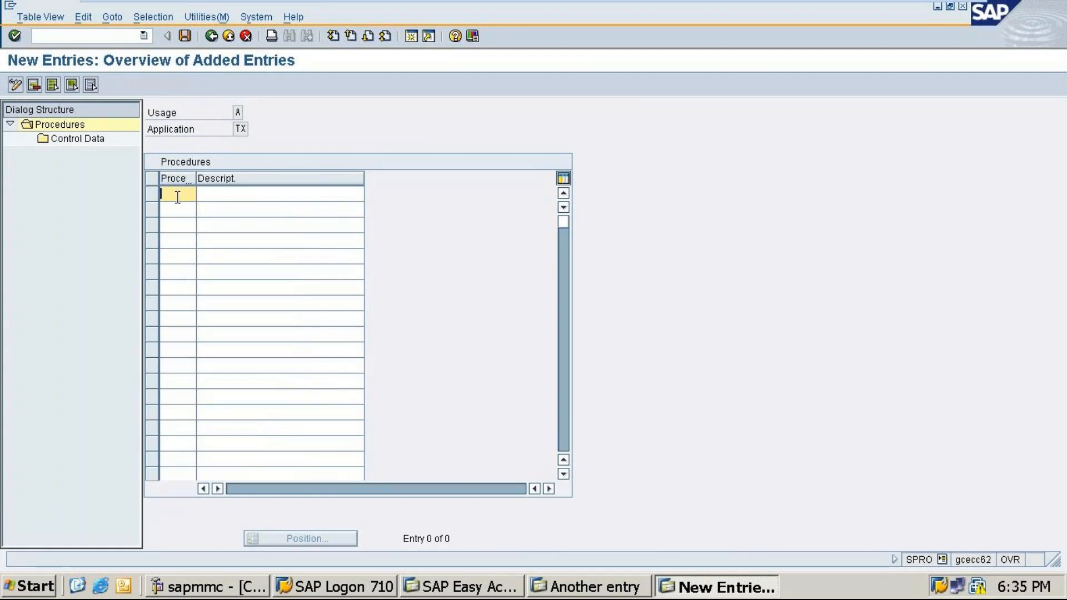
text(TA)
text(X)
text(IND)
click(260, 195)
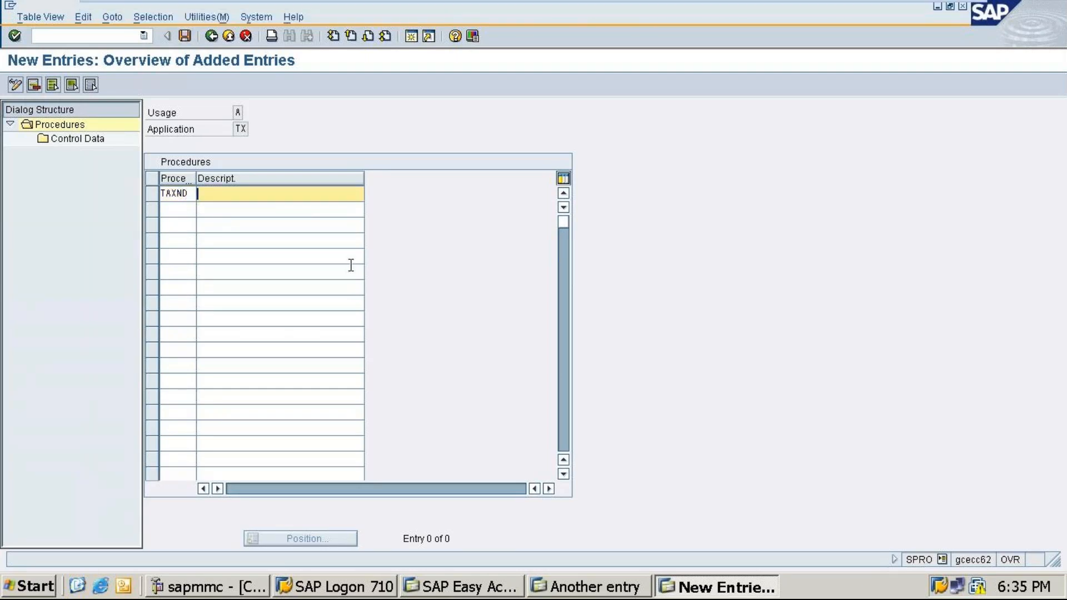
Describe the new procedure as Tax Procedure for India and save it with the proposed customizing request
text(Tax Procedure for INdia)
key(BackSpace)
key(BackSpace)
key(BackSpace)
key(BackSpace)
text(ndia)
click(186, 37)
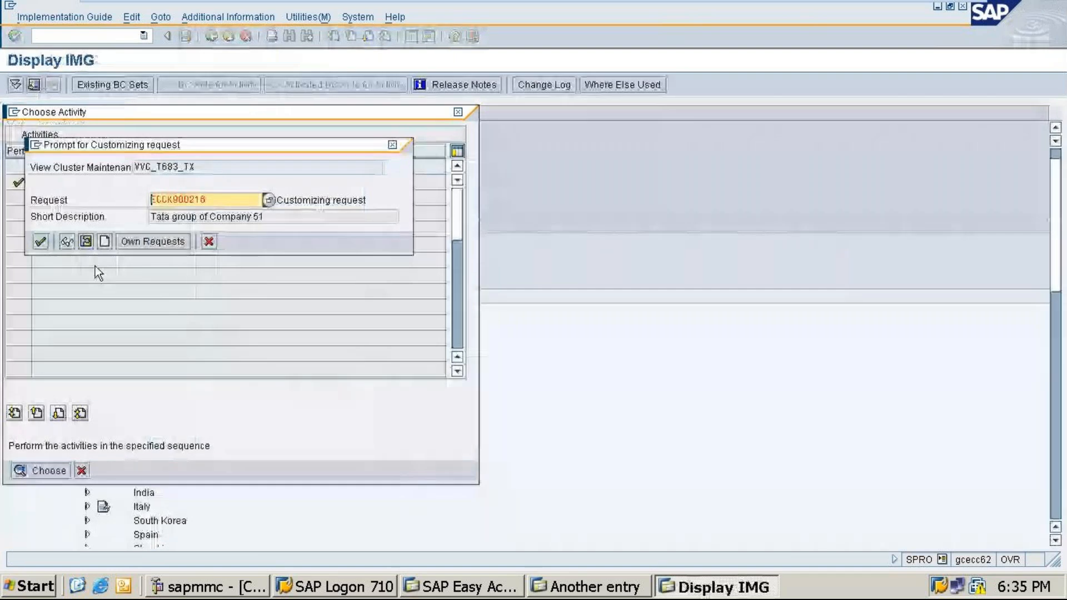
click(40, 242)
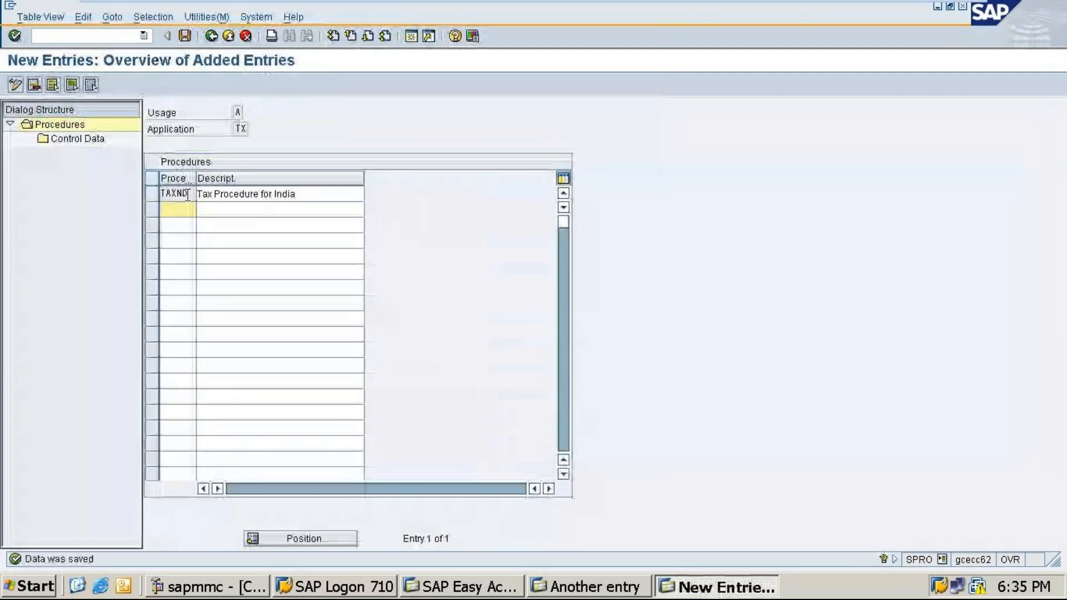
Locate procedure TAXND in the procedures overview and open its control data
click(212, 36)
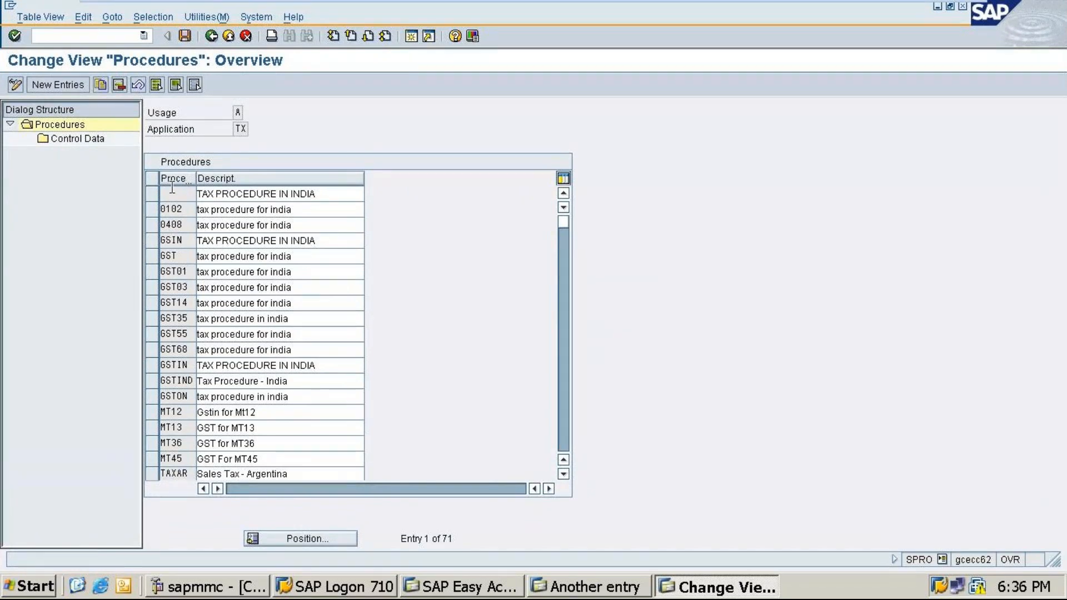
click(294, 538)
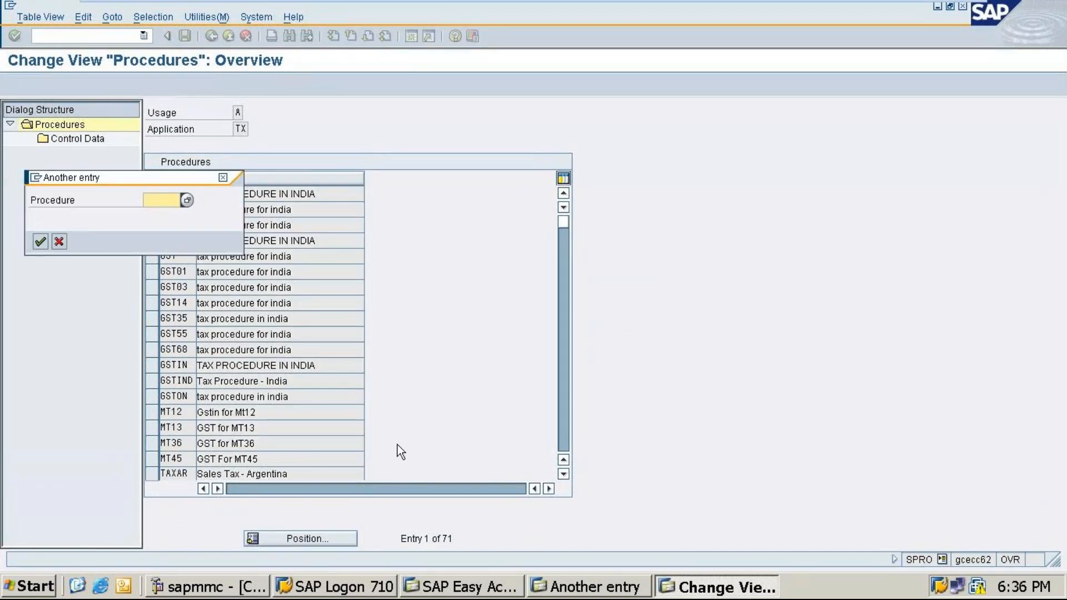
text(TA)
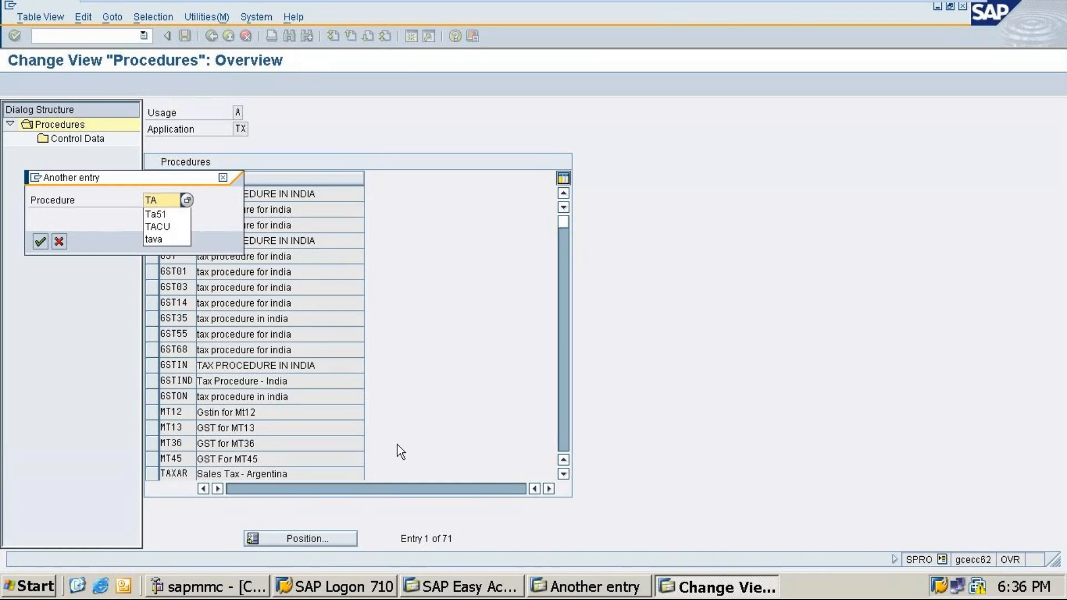
text(XN)
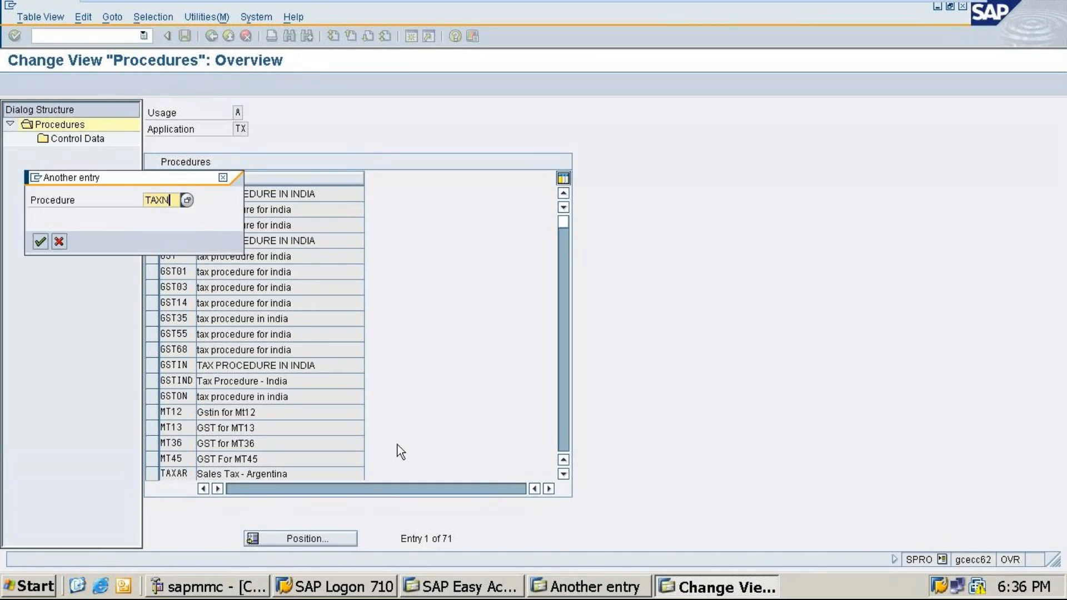
text(D)
key(Return)
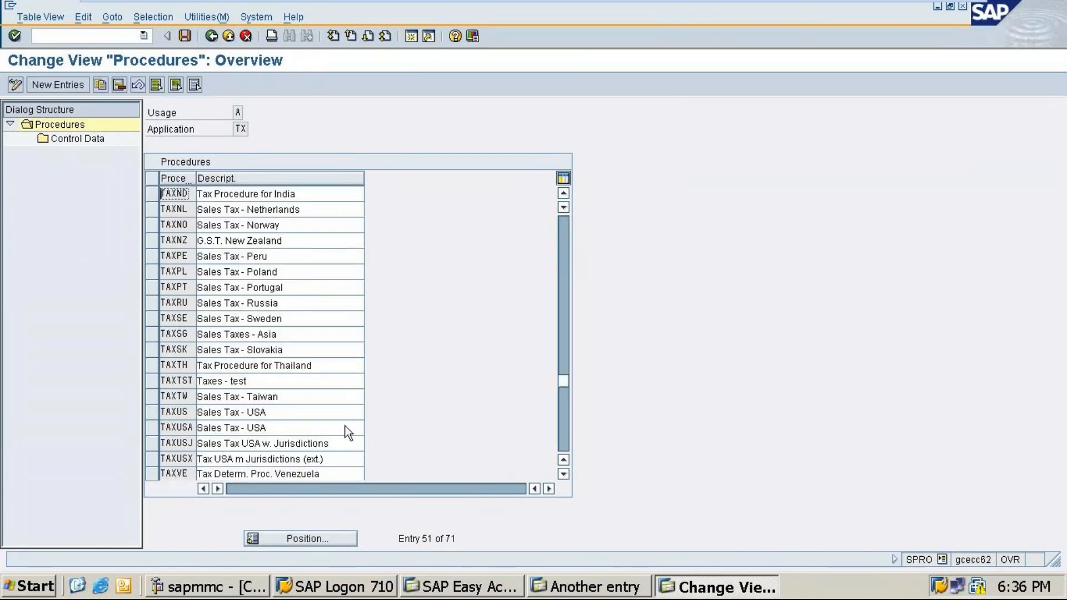
click(155, 195)
double_click(90, 142)
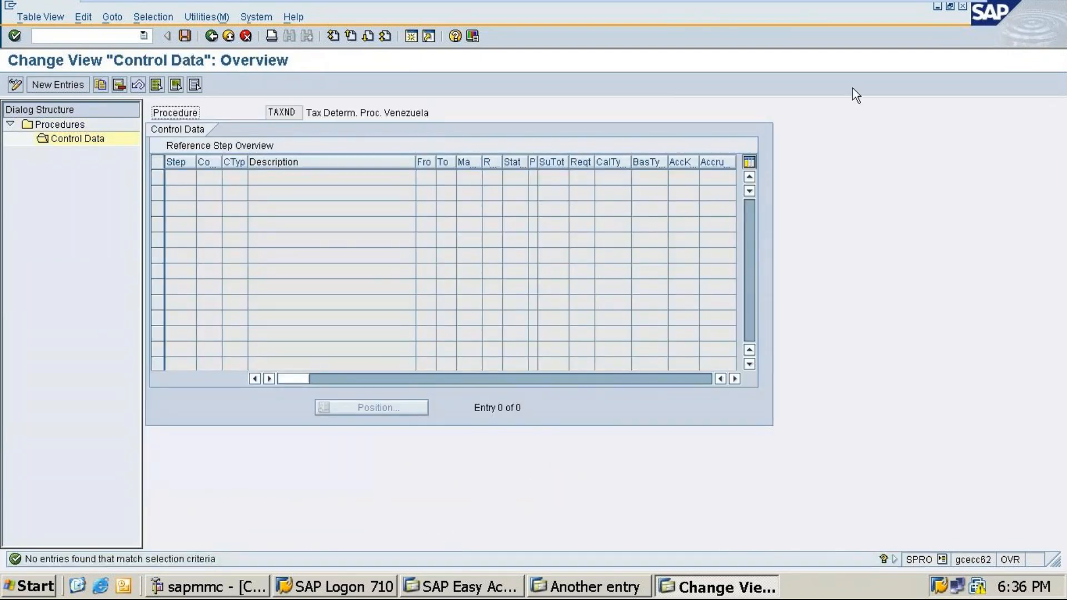
Leave the control data for the IMG structure and reopen Define Procedures from Check Calculation Procedure
click(212, 36)
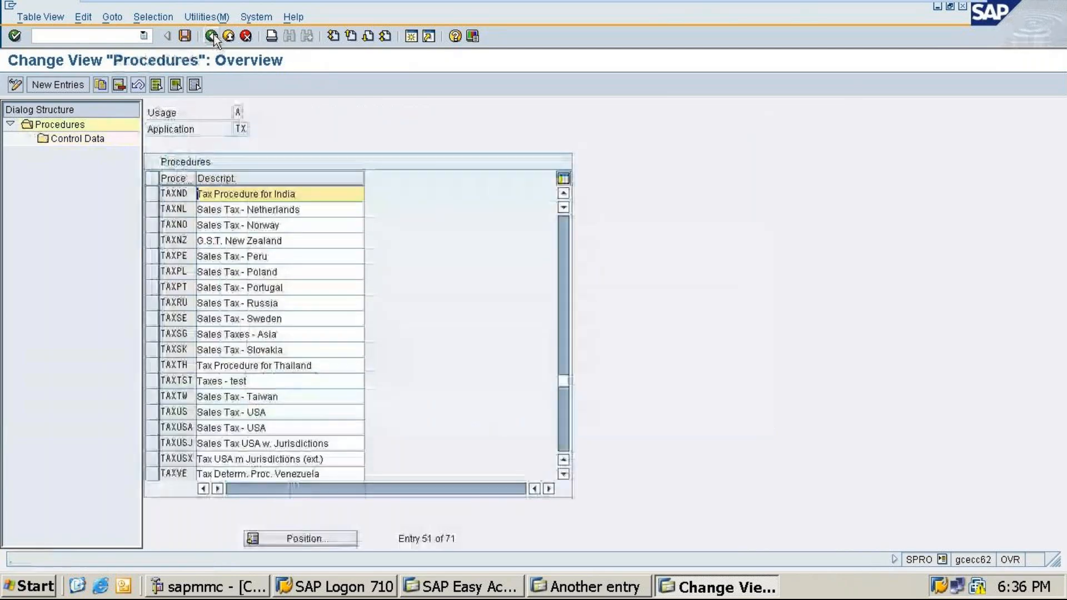
click(212, 36)
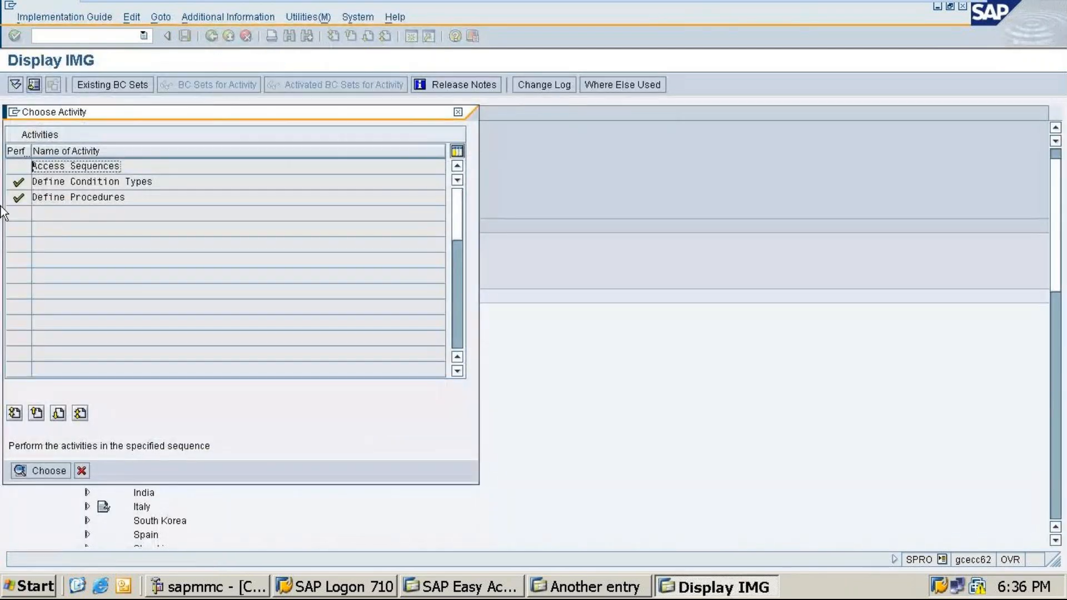
click(459, 109)
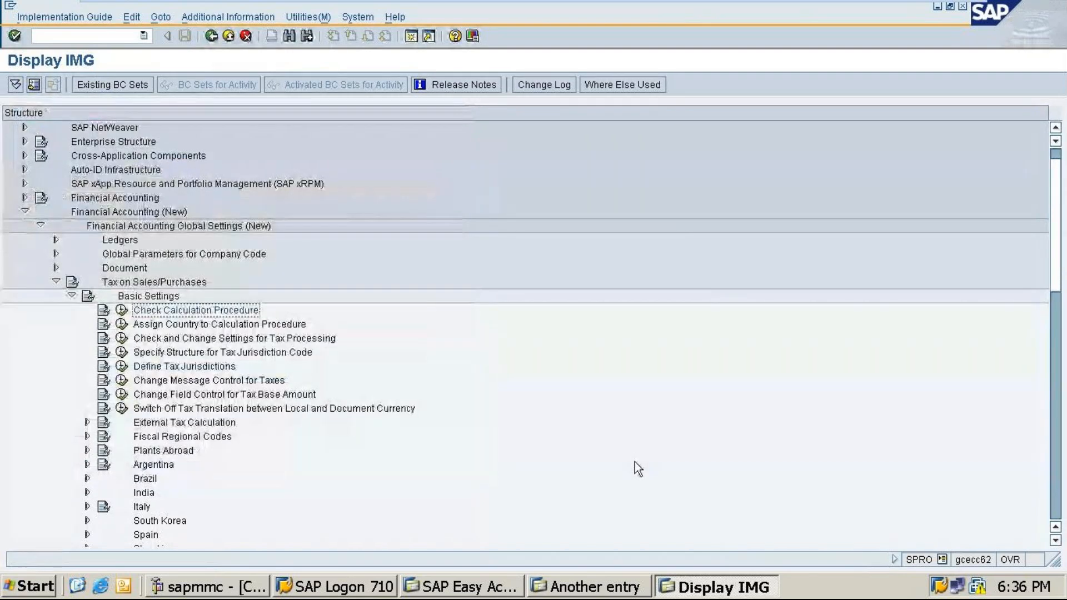
click(121, 311)
double_click(472, 196)
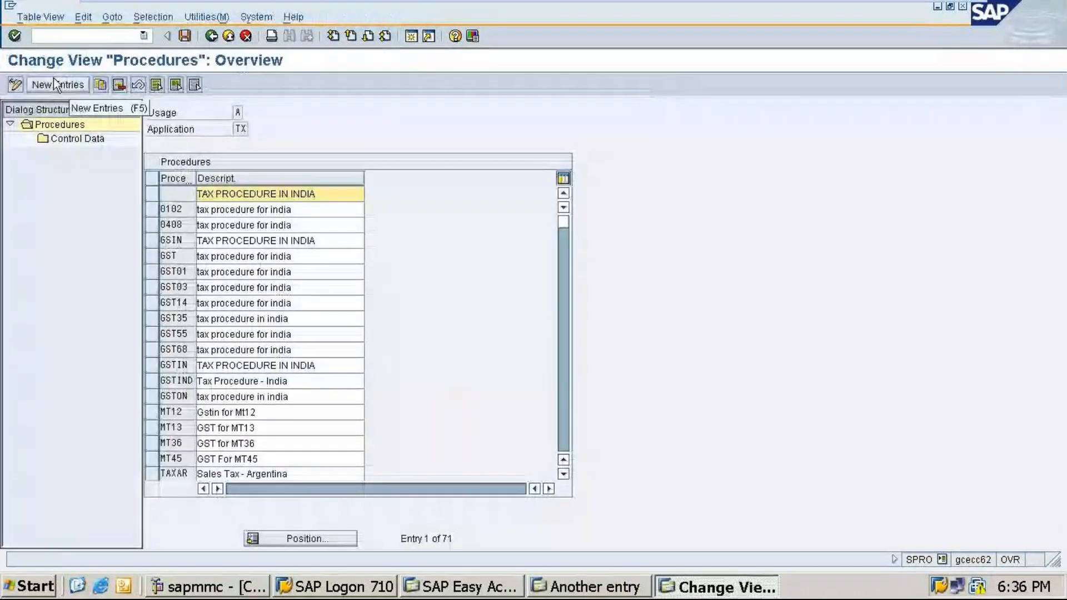
Find procedure TAXND in the overview again, try to open its entry, and return to the IMG structure
click(305, 538)
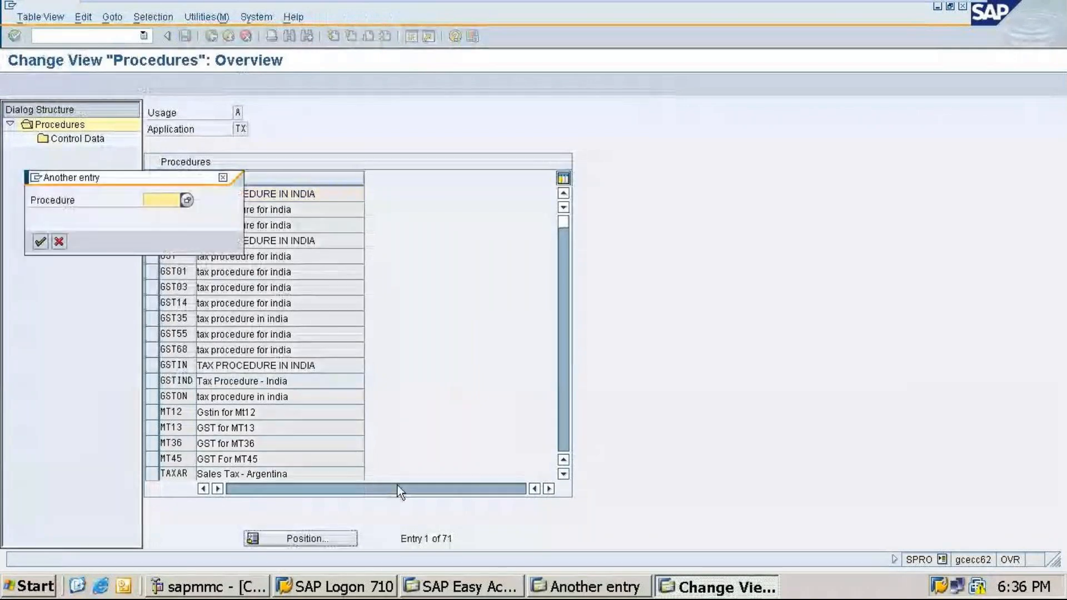
text(ta)
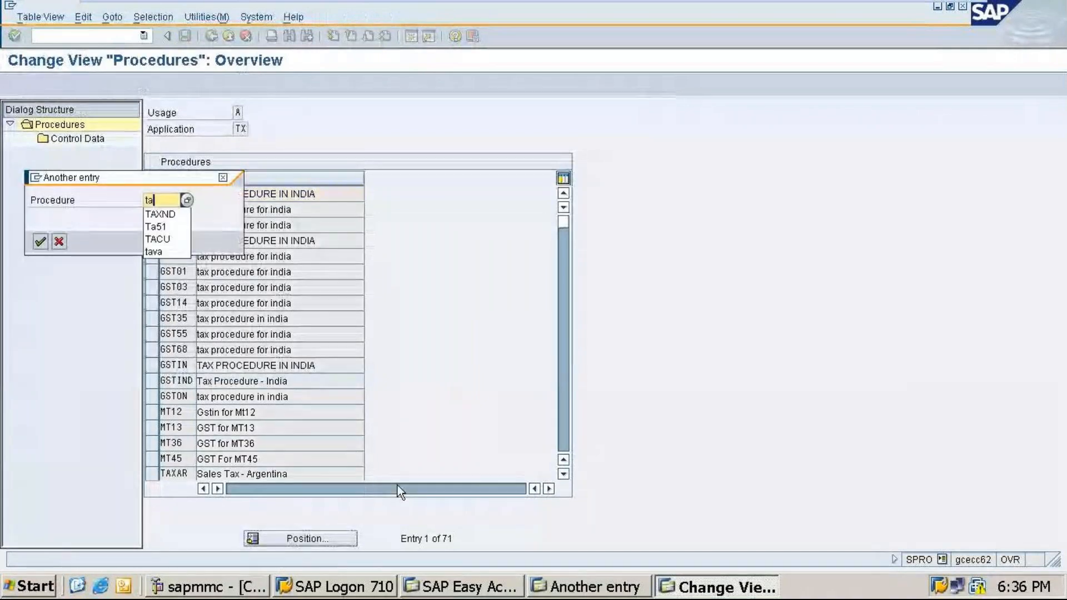
click(178, 212)
click(40, 241)
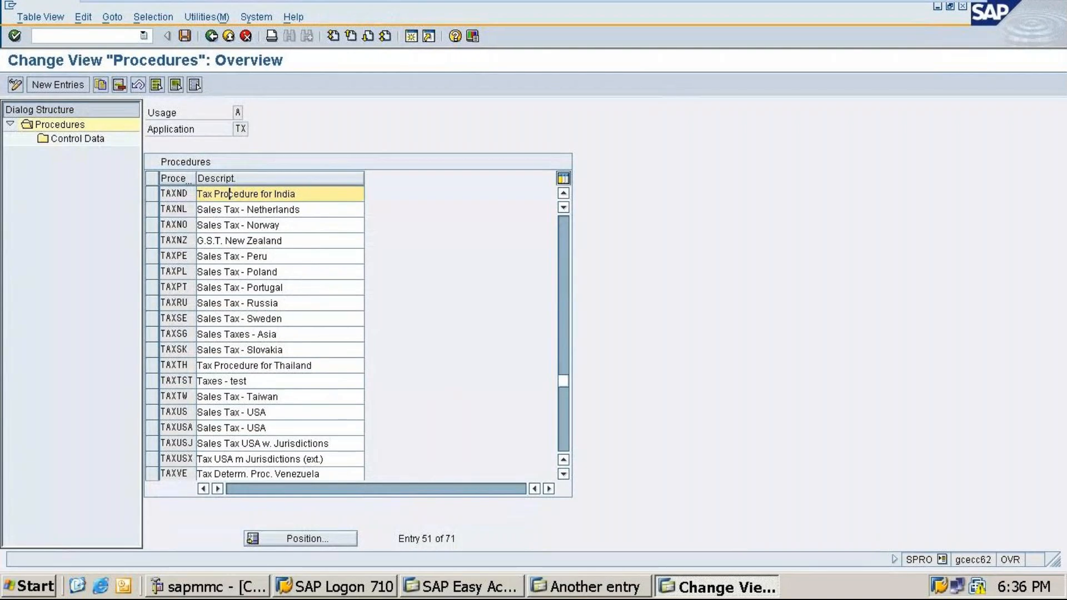
double_click(185, 193)
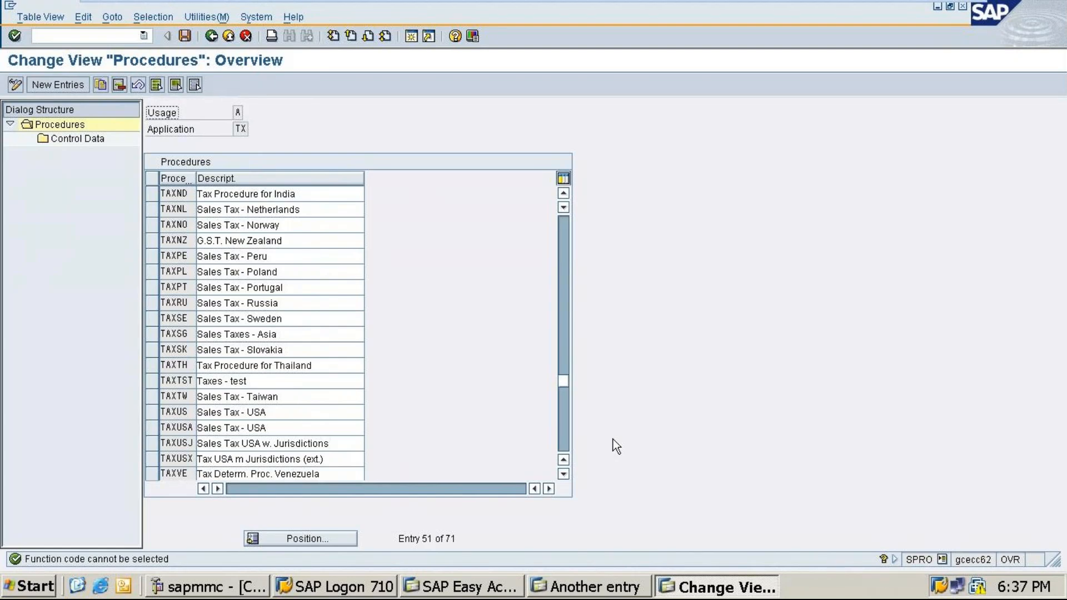
click(214, 37)
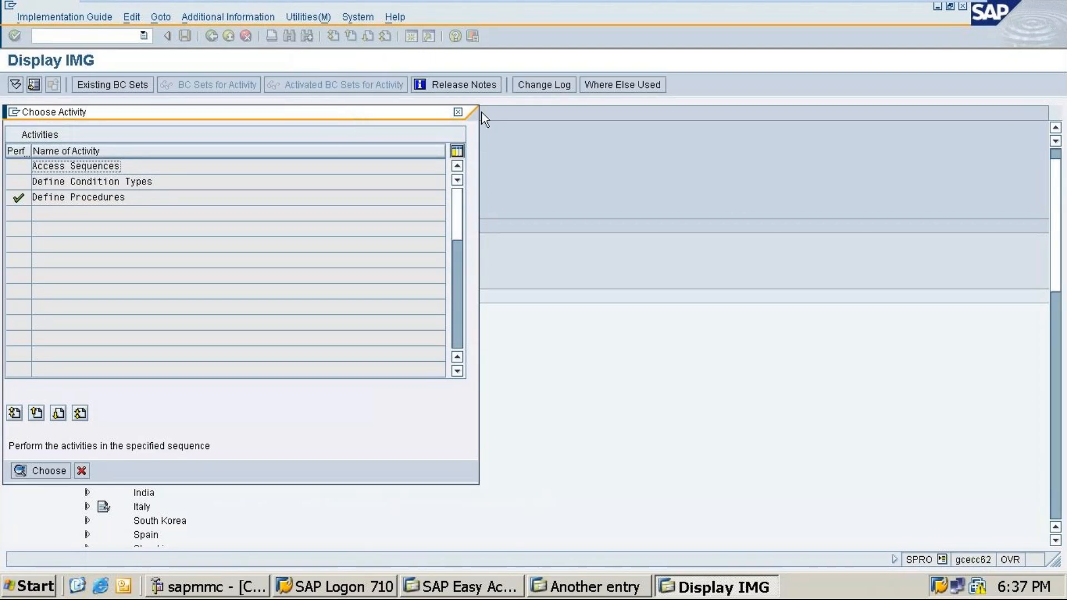
click(458, 110)
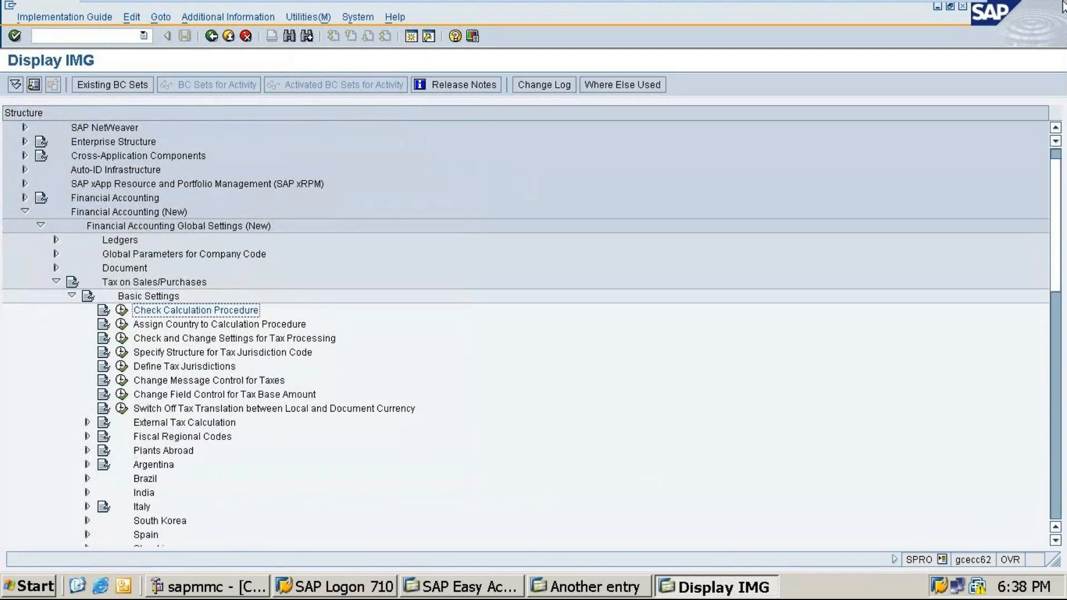
Switch to the Word guide and read through the output condition types to the OBCN accounting keys section
click(939, 7)
scroll(558, 369, down, 6)
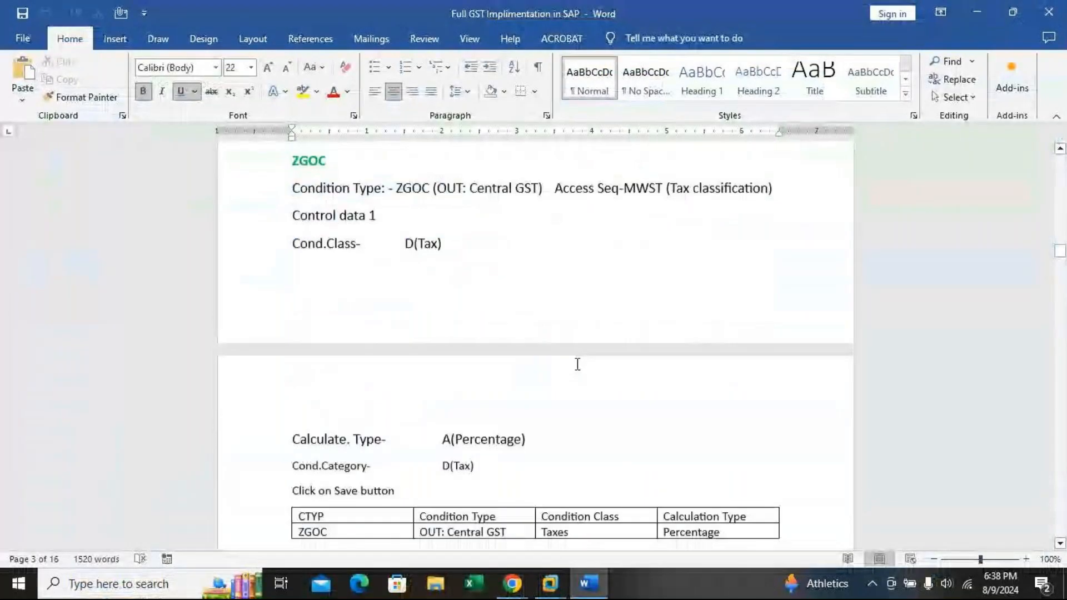
scroll(579, 362, down, 10)
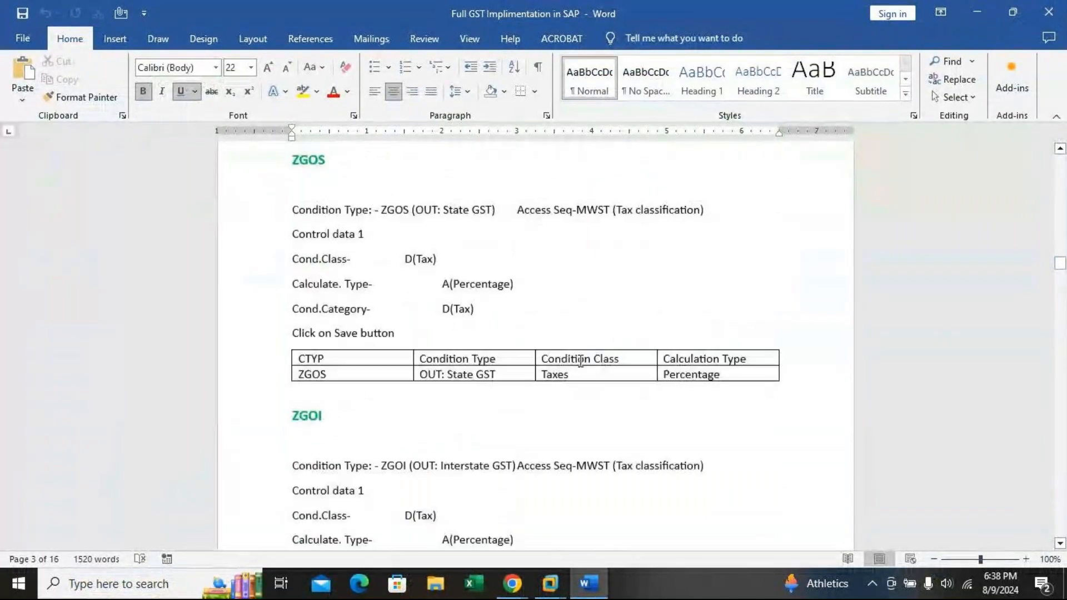
scroll(582, 356, down, 6)
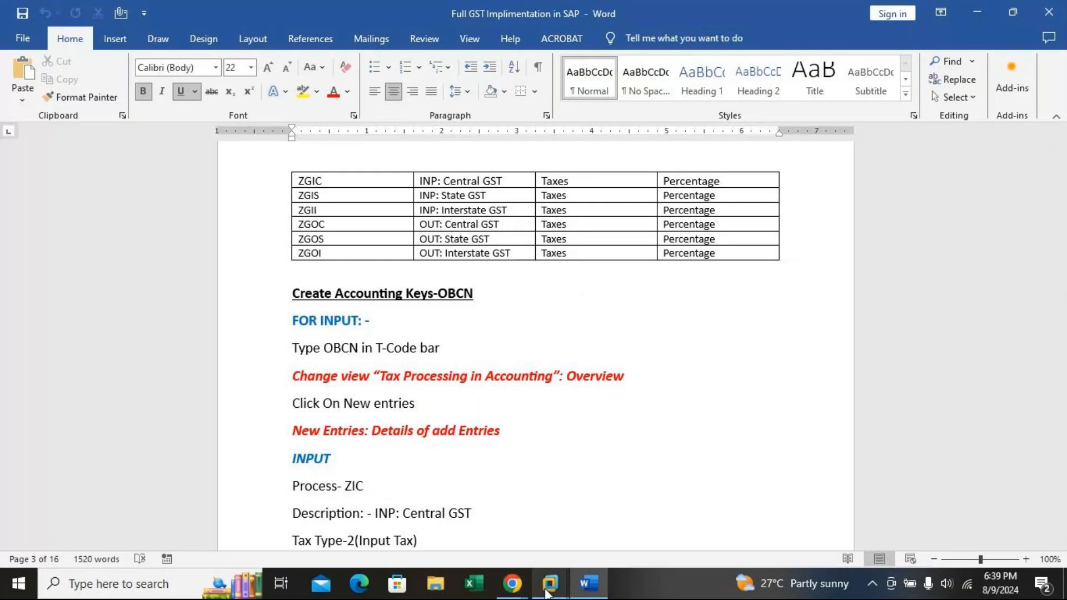
Return to SAP and open the Tax Processing in Accounting overview with transaction /nobcn
mouse_move(550, 584)
click(623, 525)
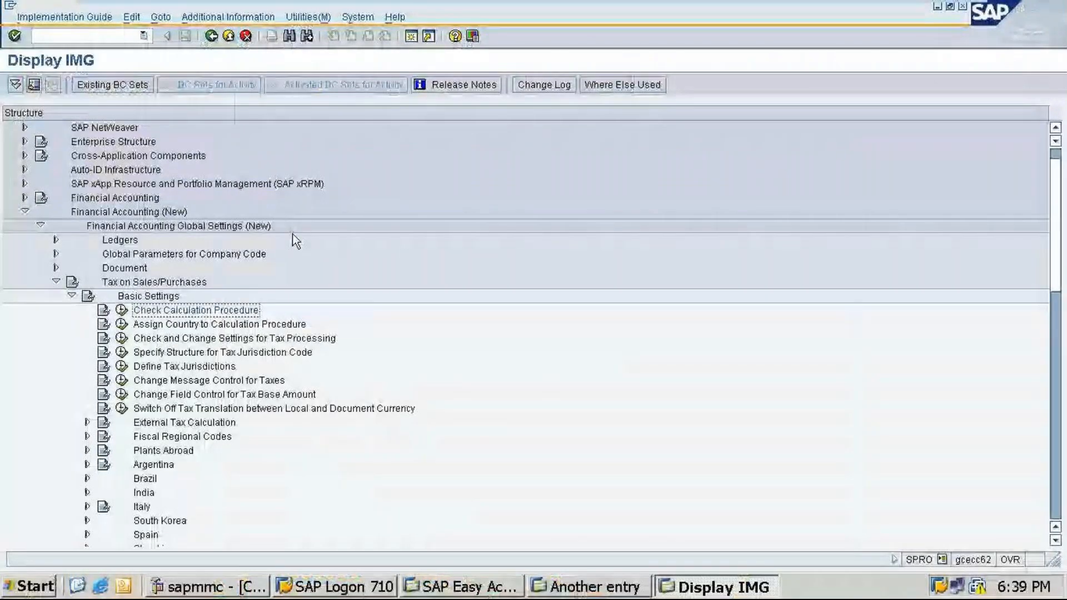
click(122, 35)
text(/n)
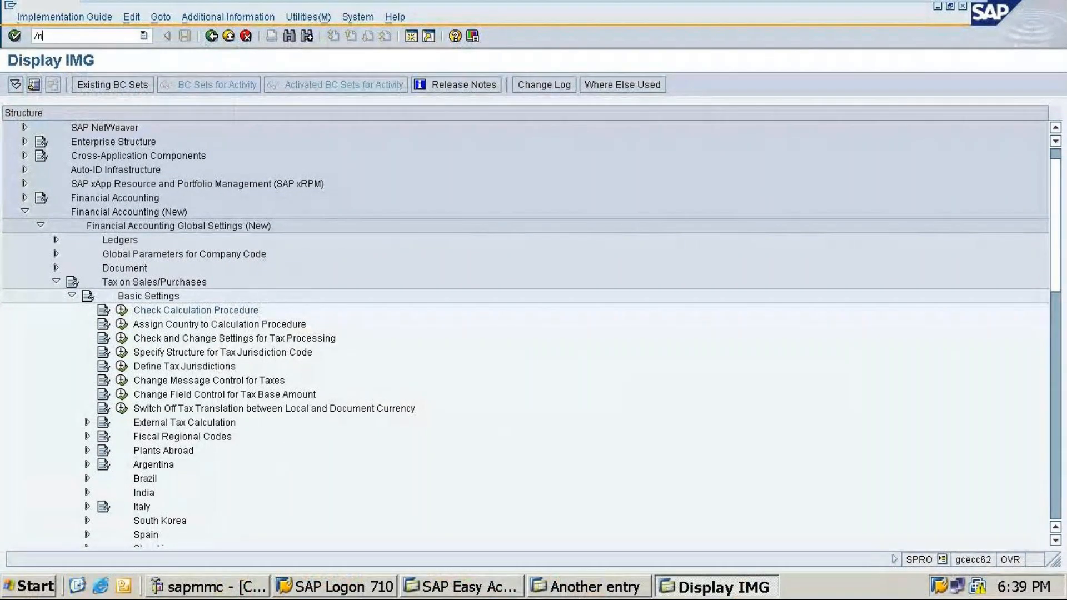
text(obcn)
key(Return)
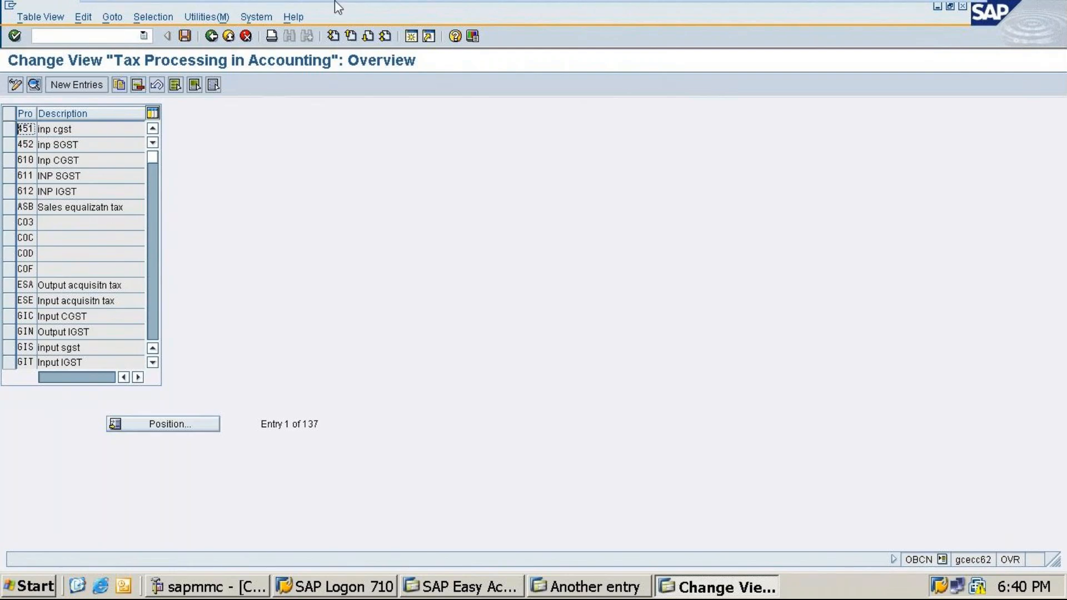
Minimize the virtual machine, switch to the GoTo Meeting window and open the screen-sharing options
mouse_move(336, 2)
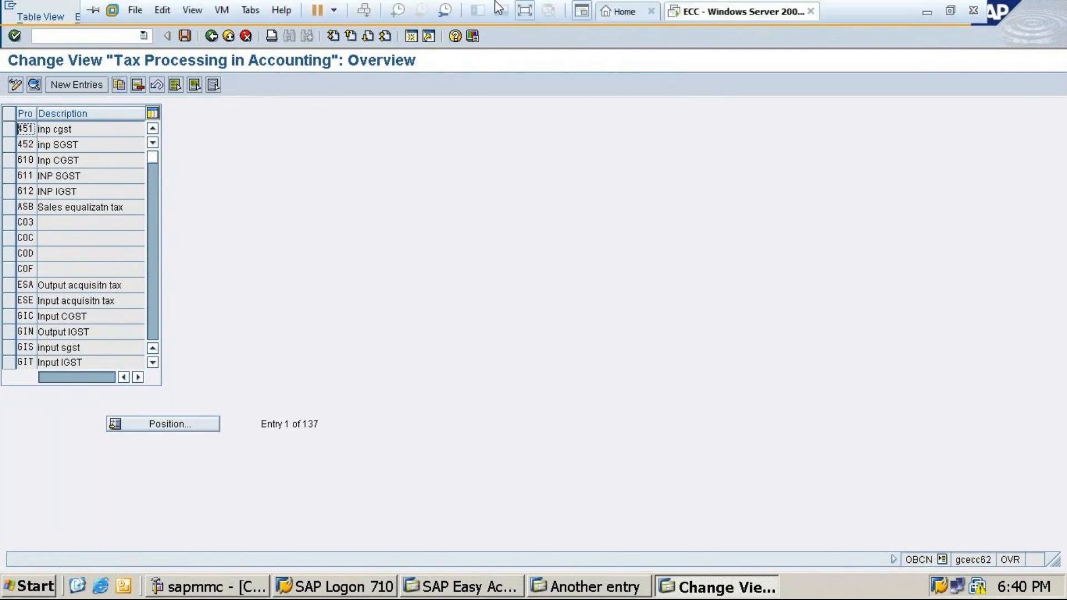
click(925, 11)
mouse_move(513, 583)
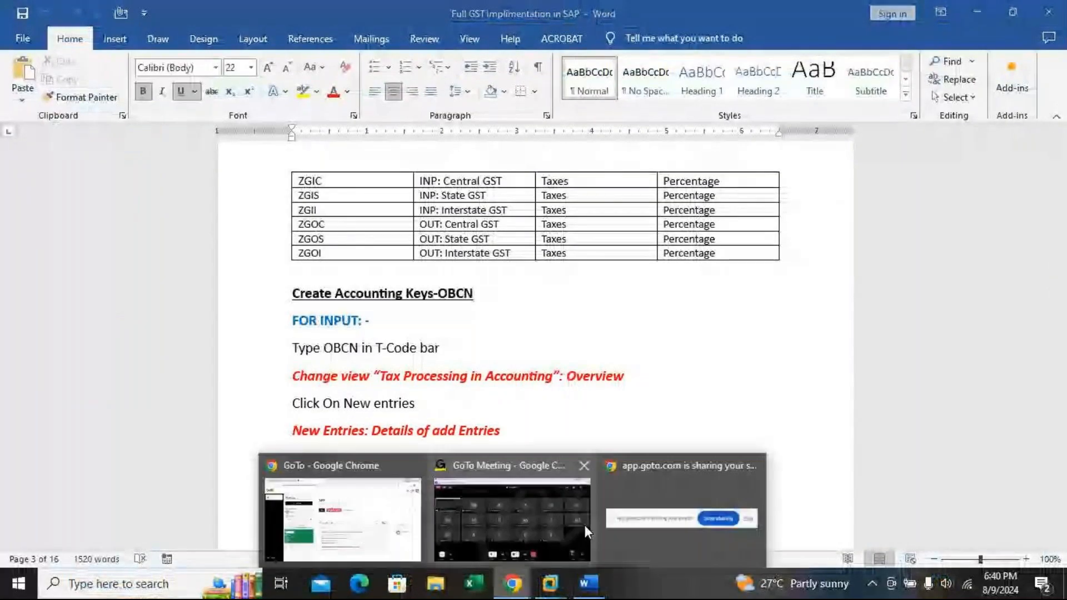
click(569, 550)
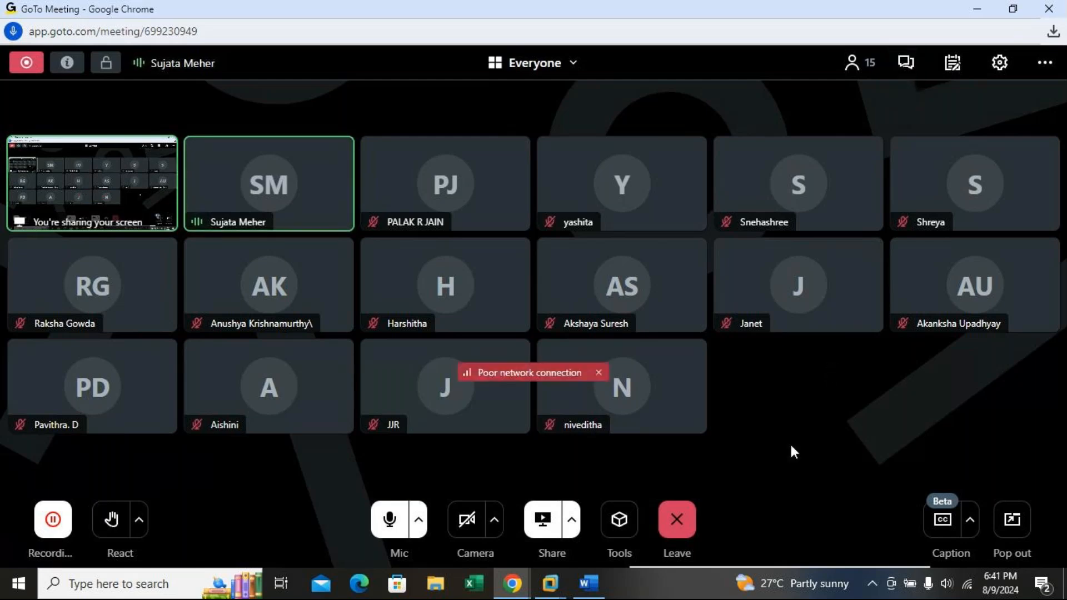
click(571, 520)
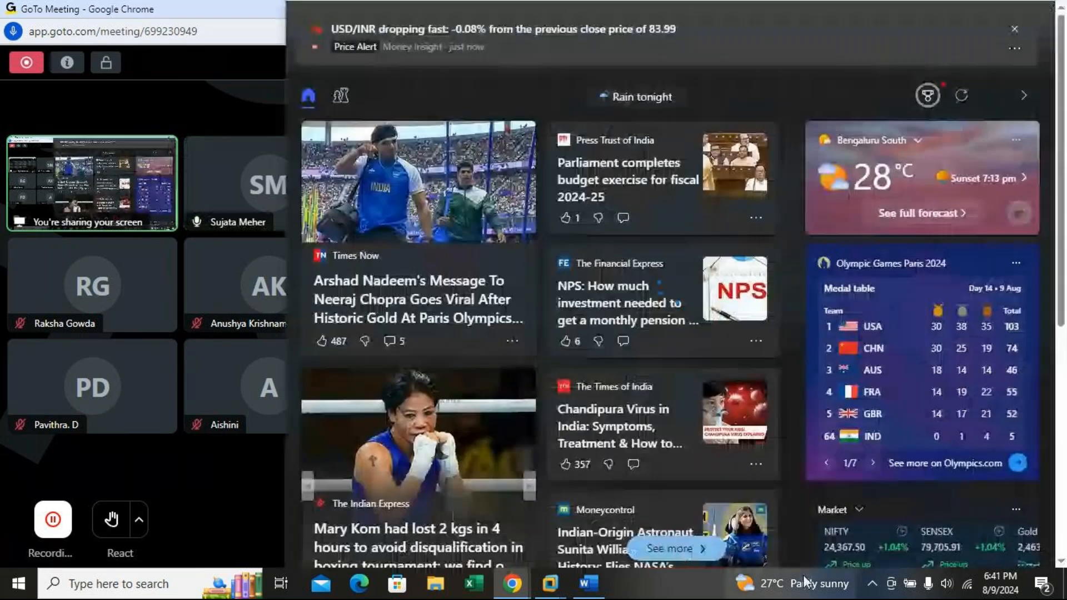
Minimize the GoTo Meeting window and switch back to the SAP virtual machine
click(649, 582)
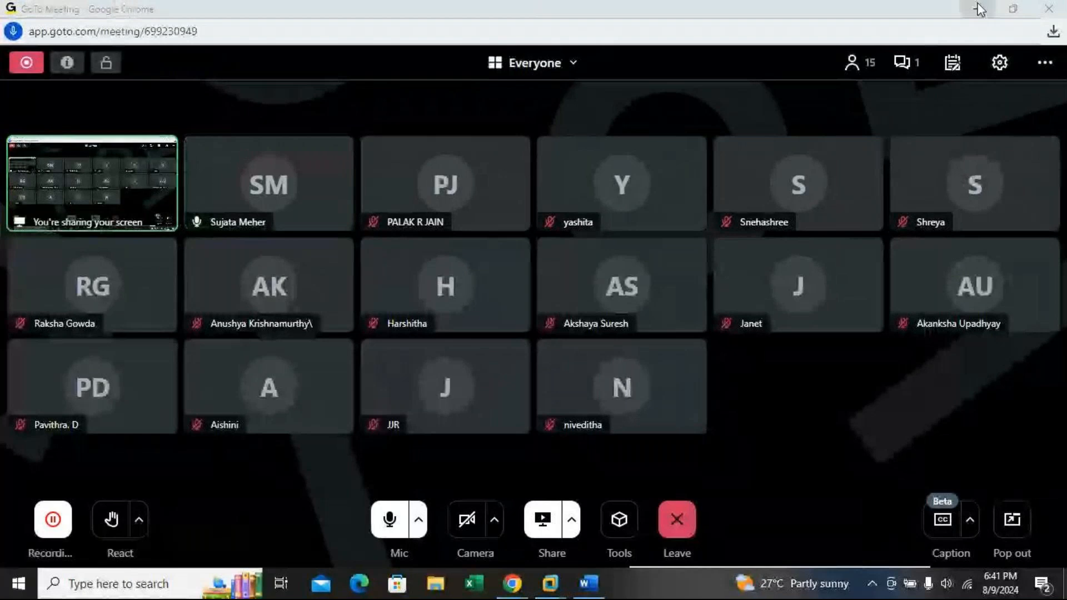
click(979, 9)
mouse_move(549, 584)
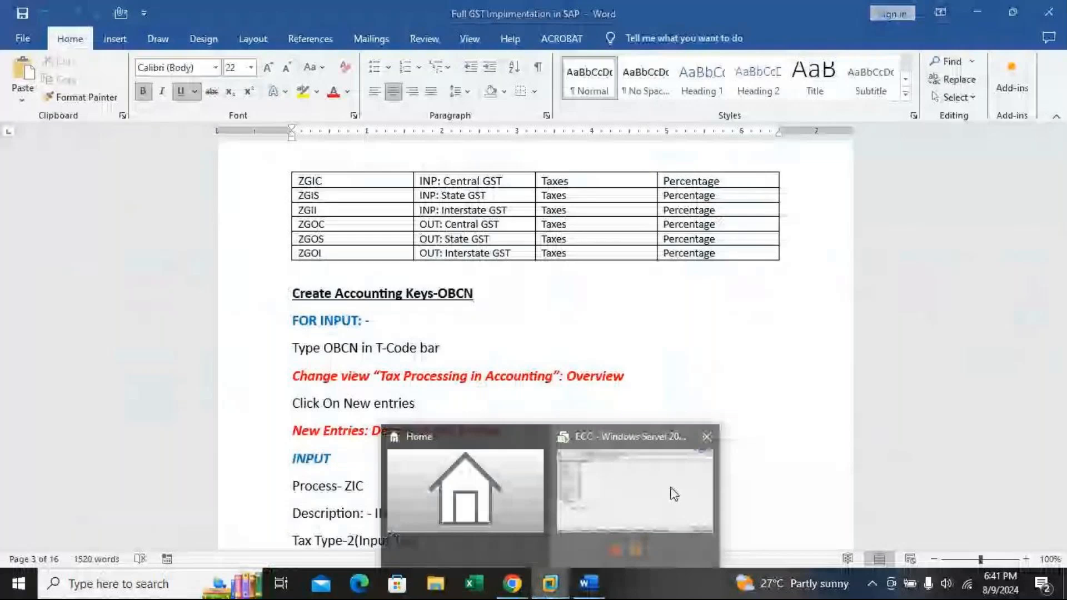
click(674, 494)
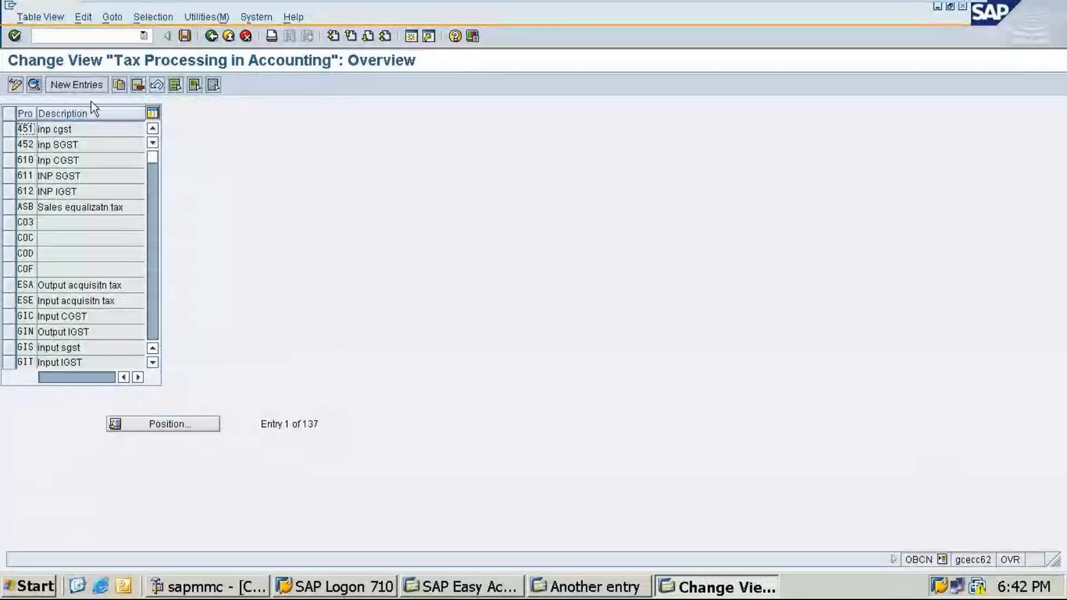
Start a new tax processing entry with process MIC and description "INP: Central GST"
click(82, 86)
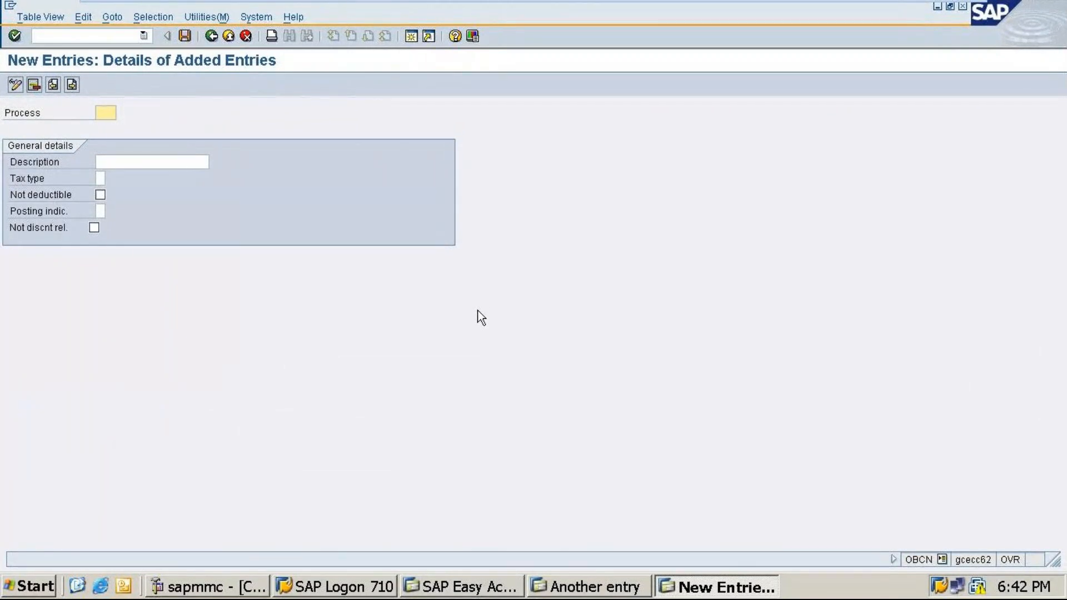
text(MIC)
click(107, 160)
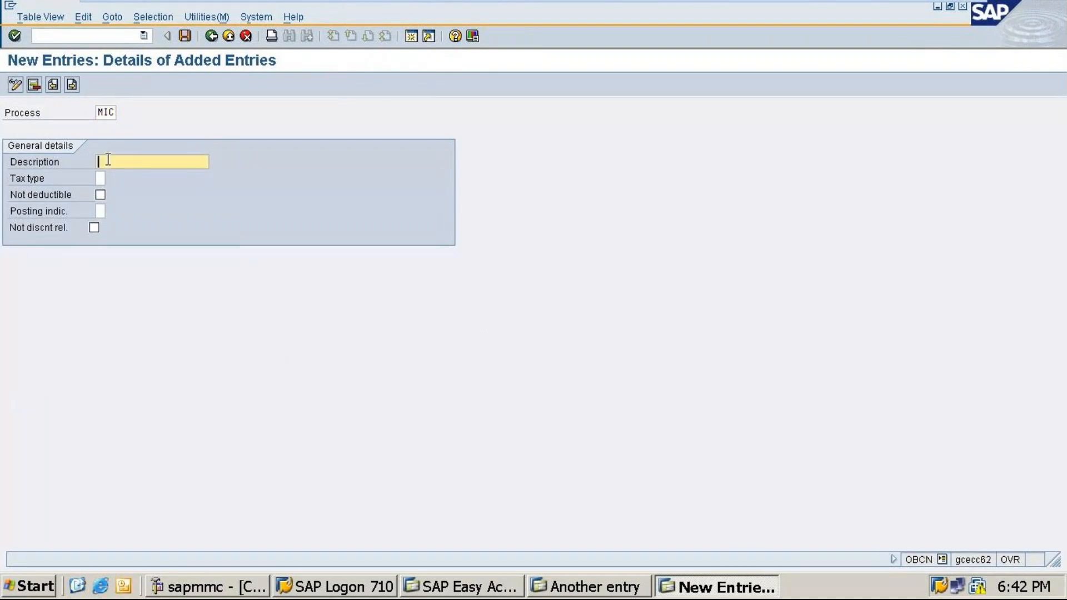
text(INP: Centra GST)
Set process MIC to tax type 2 (Input tax) and posting indicator 2 (Separate line item)
click(100, 177)
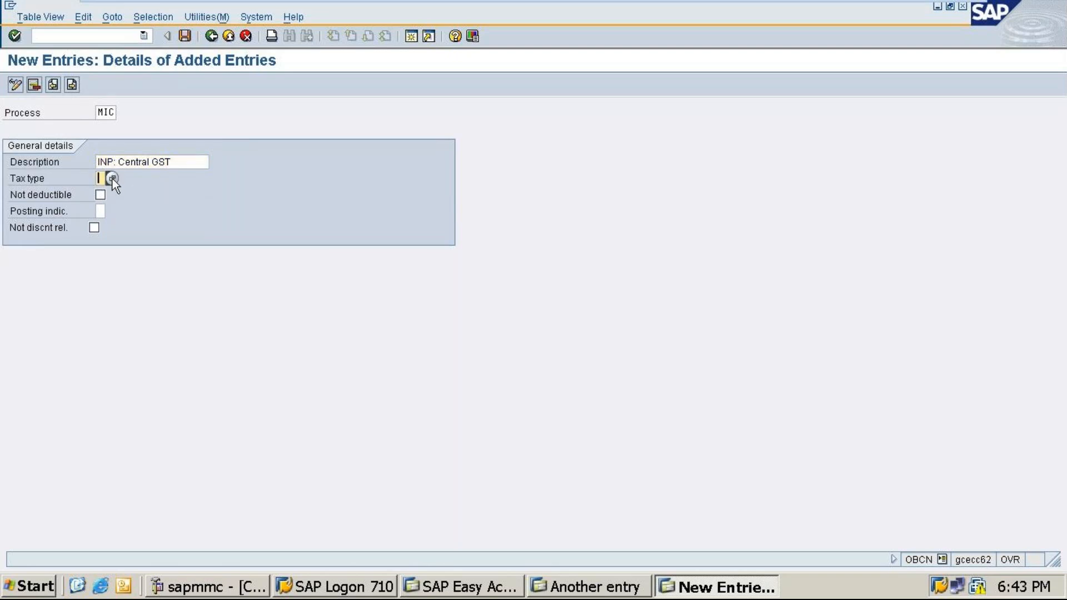
click(112, 177)
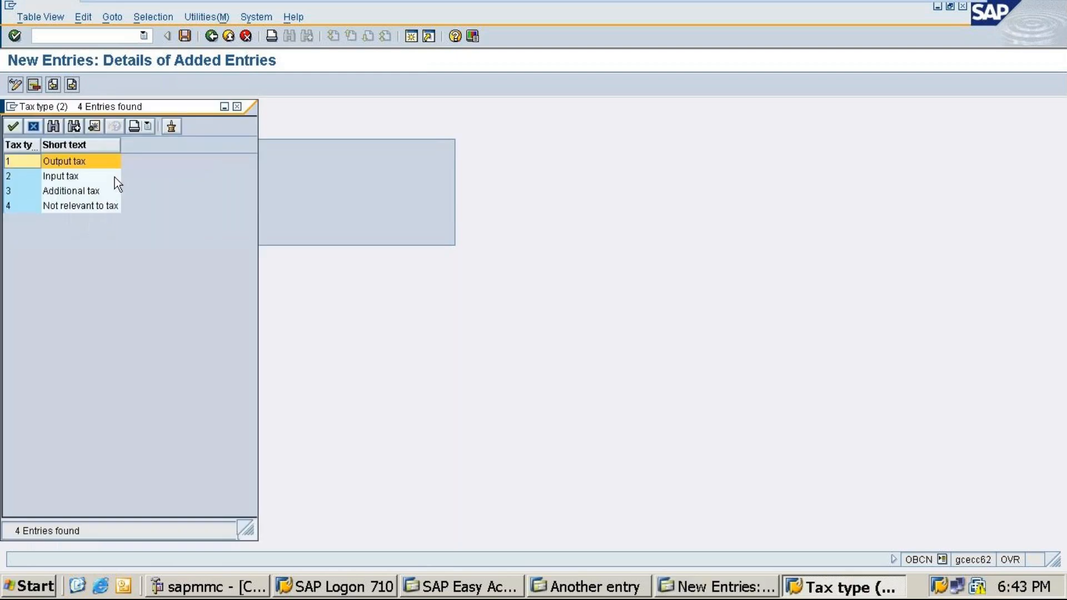
double_click(60, 177)
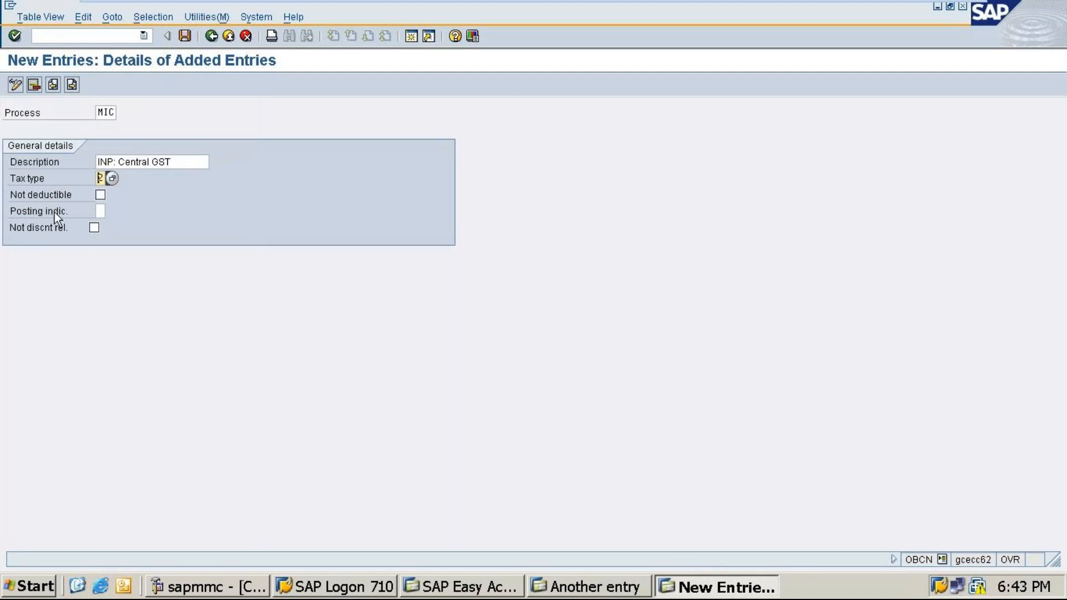
click(102, 211)
click(112, 211)
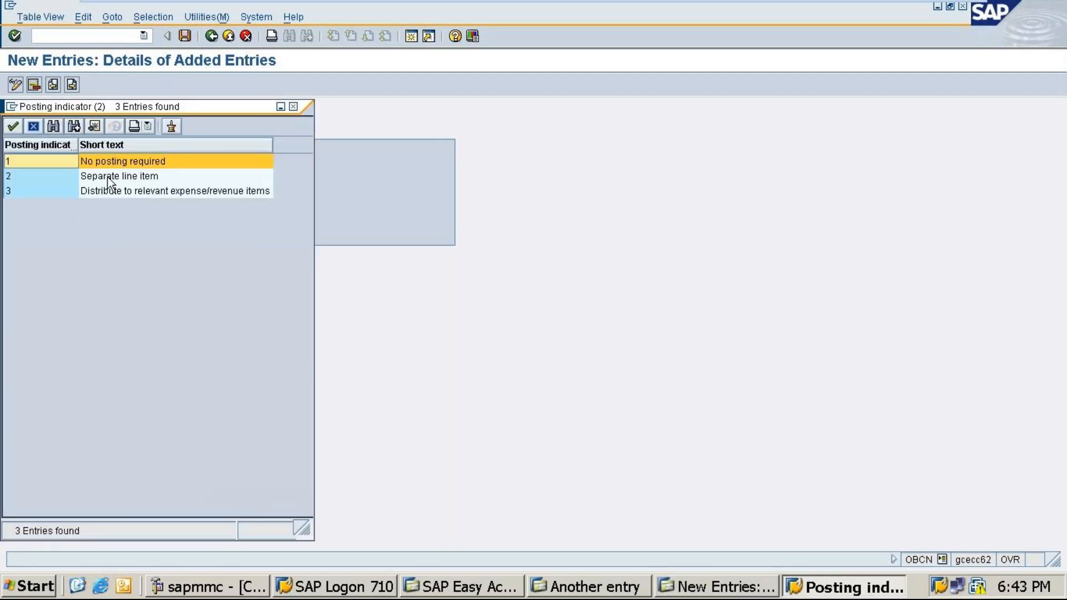
double_click(108, 177)
Review the posting indicator choices beside the MIC entry details and keep 2 (Separate line item)
click(112, 211)
drag(219, 105, 502, 82)
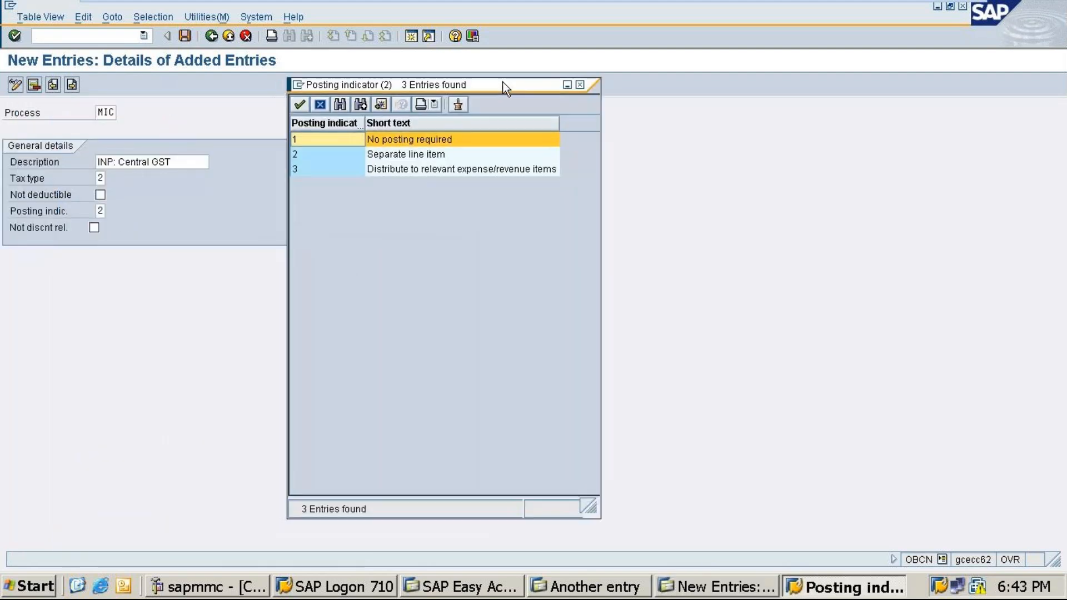
click(100, 179)
text(2)
double_click(382, 158)
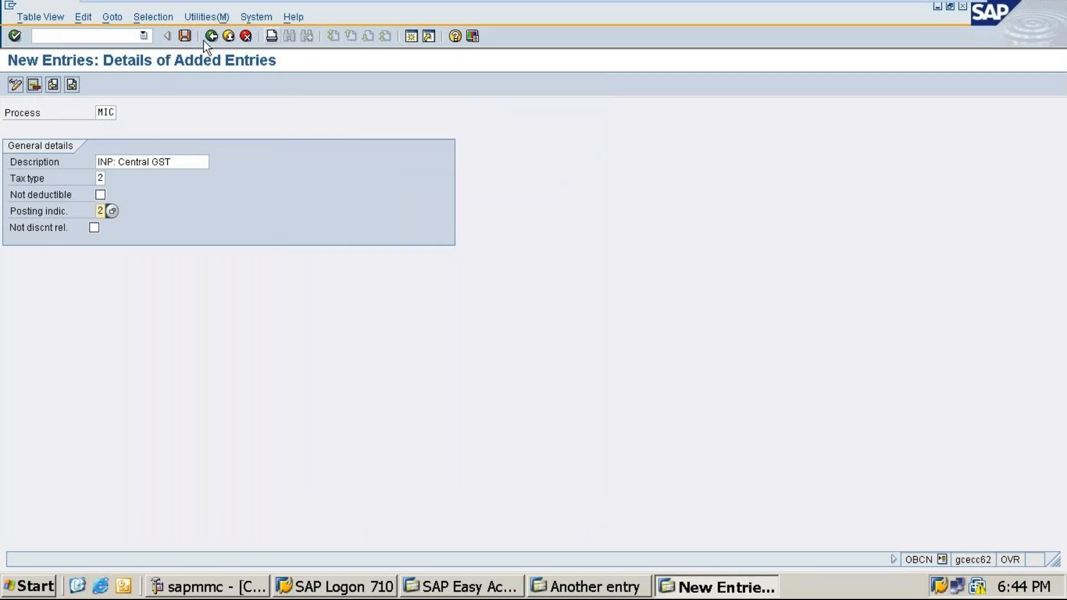
Save the MIC entry and return to the Tax Processing in Accounting overview
click(185, 36)
click(40, 241)
click(184, 36)
click(211, 36)
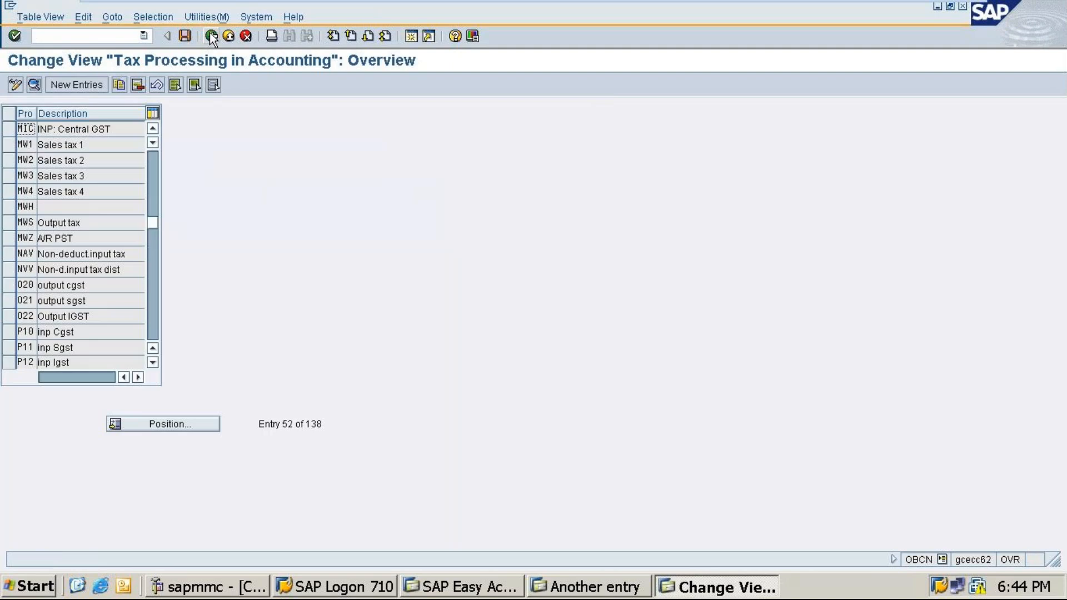
Start another new entry with process MIS and description "INP: State GST"
click(63, 86)
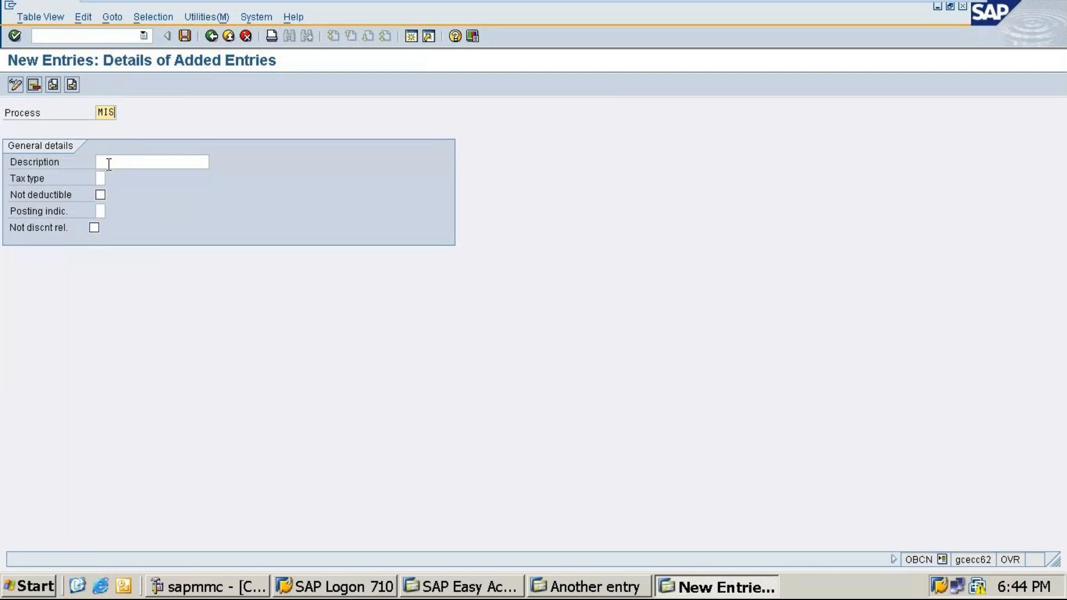
click(109, 163)
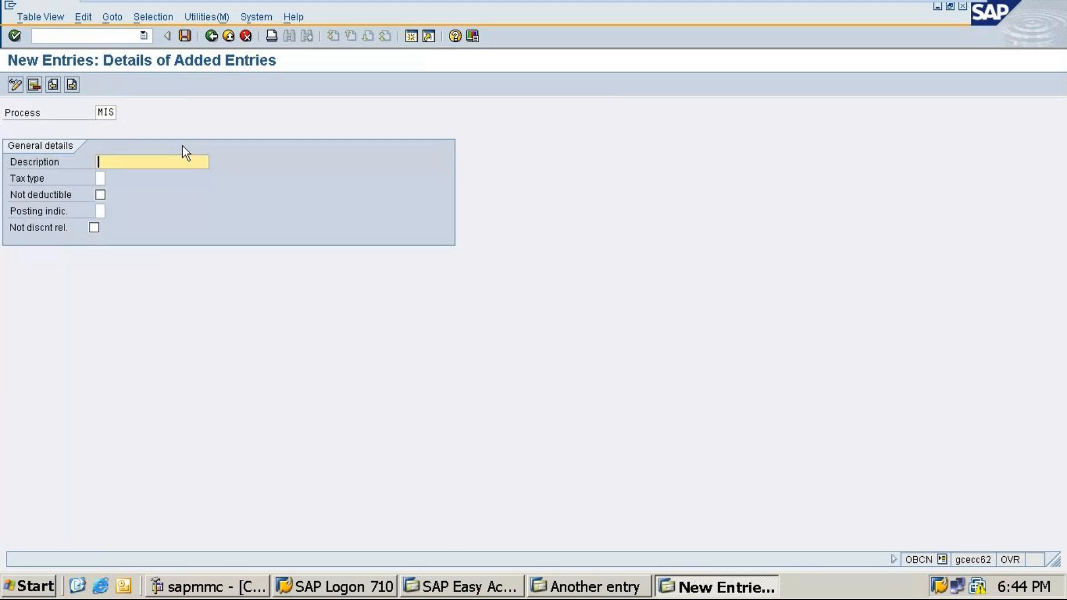
text(I)
click(183, 176)
key(BackSpace)
key(BackSpace)
key(BackSpace)
key(BackSpace)
key(BackSpace)
key(BackSpace)
key(BackSpace)
key(BackSpace)
key(BackSpace)
key(BackSpace)
key(BackSpace)
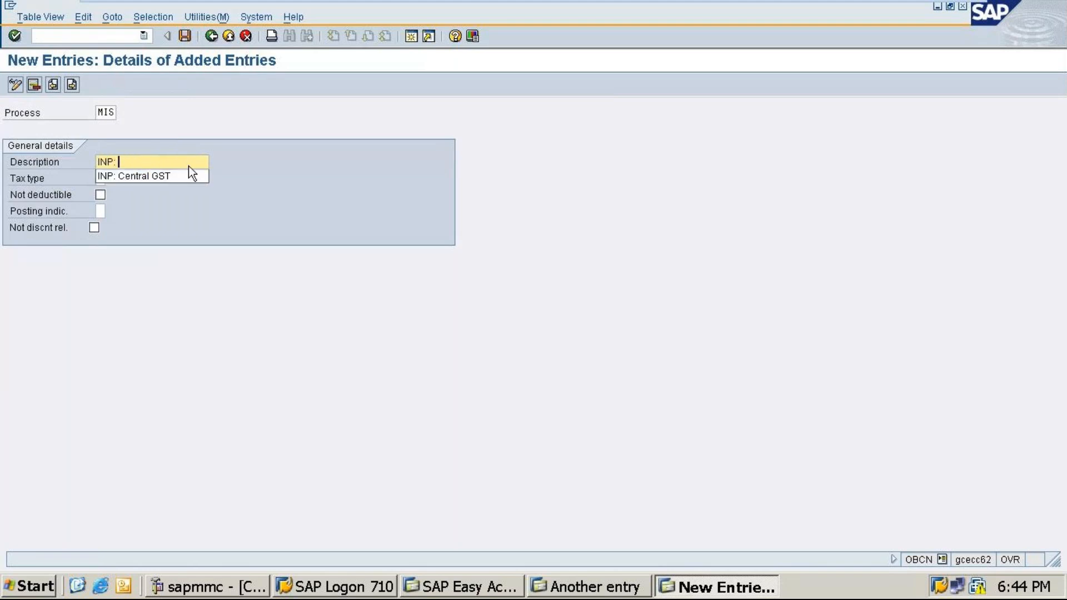
text(State GST)
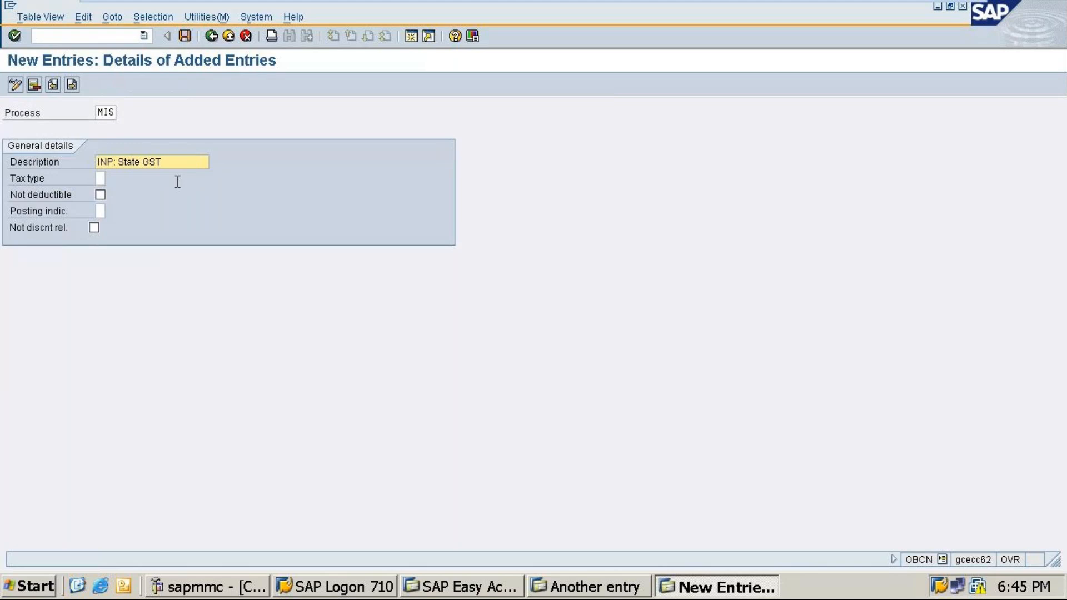
Give process MIS tax type 2 (Input tax) and posting indicator 2 (Separate line item), and save it
click(100, 178)
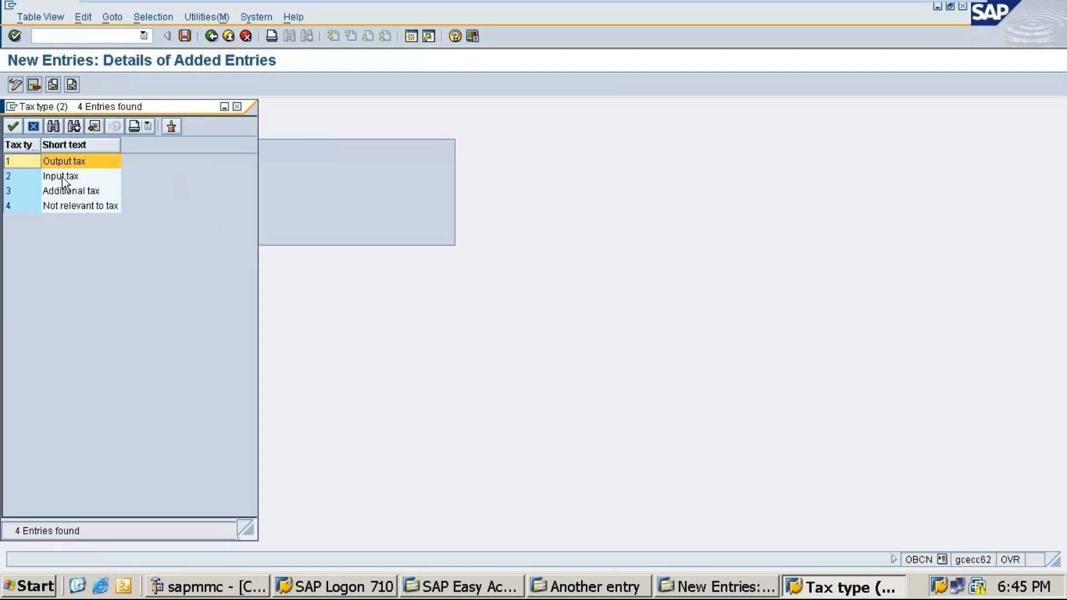
double_click(63, 176)
click(100, 211)
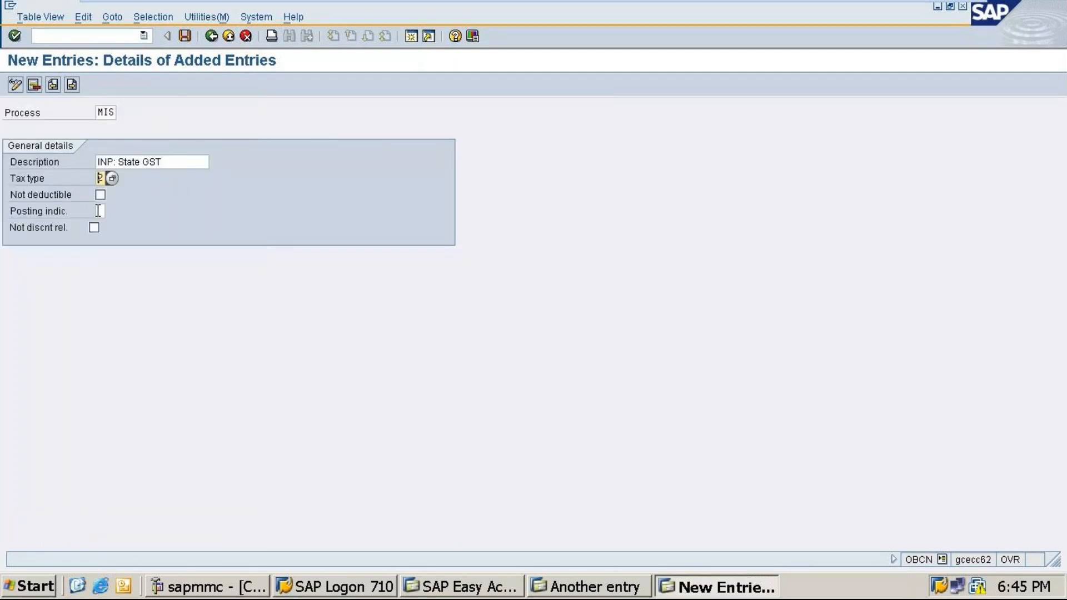
click(112, 211)
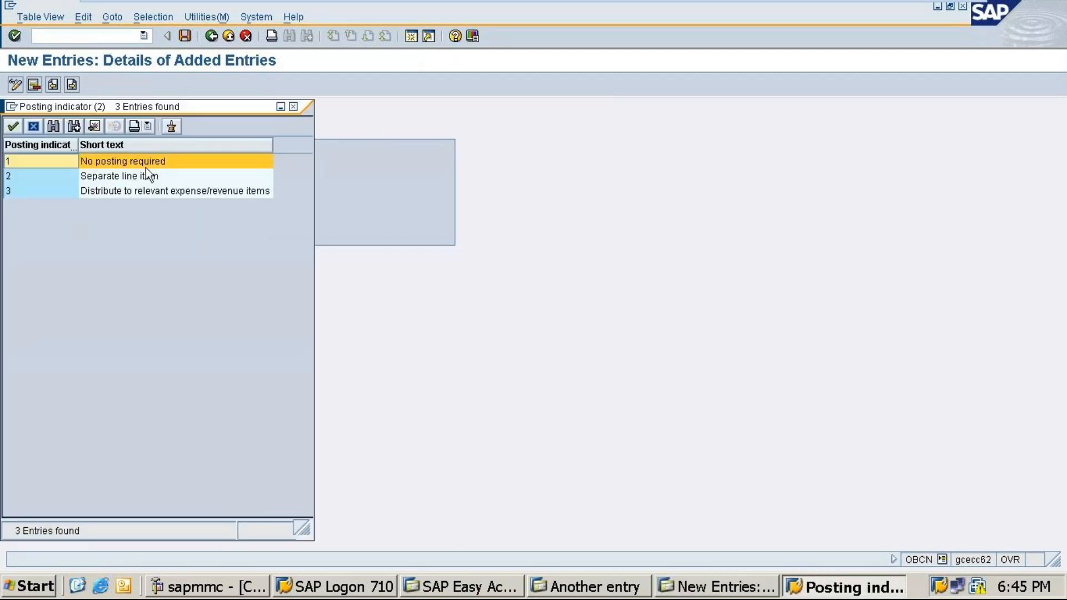
double_click(156, 177)
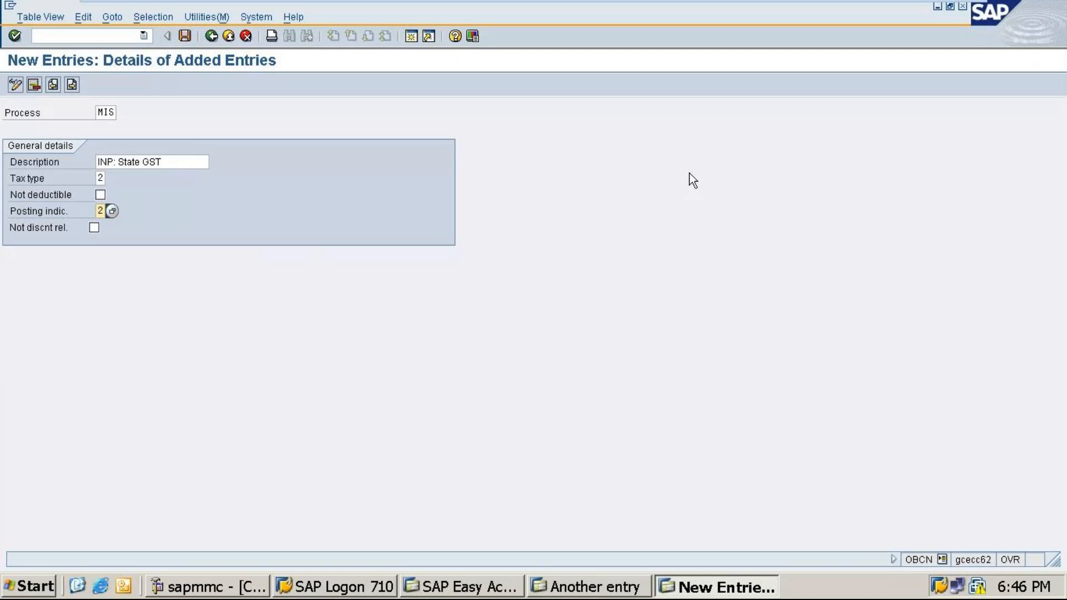
click(186, 36)
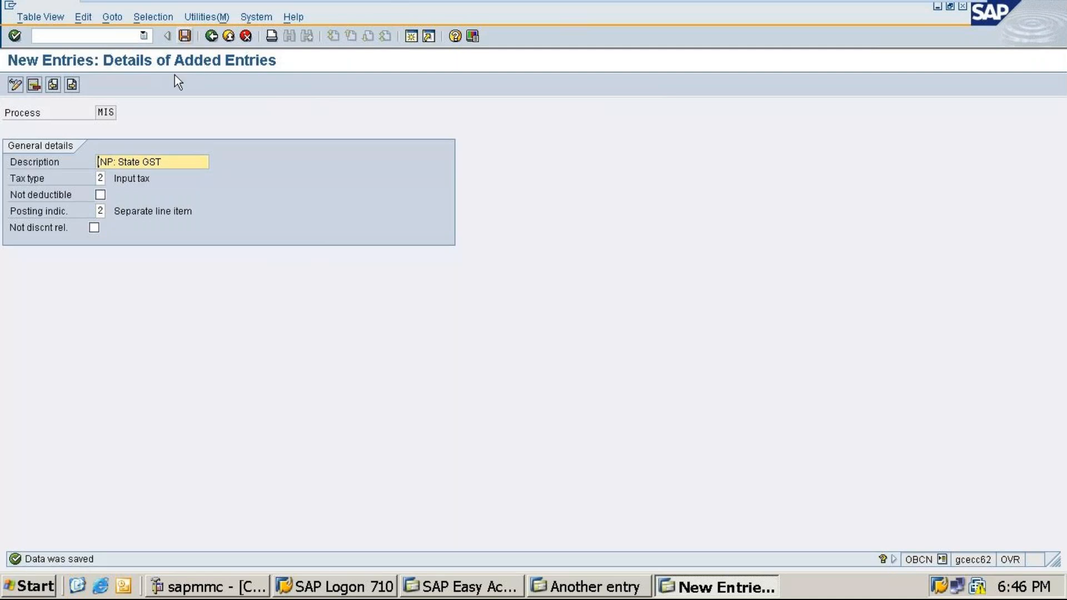
click(211, 36)
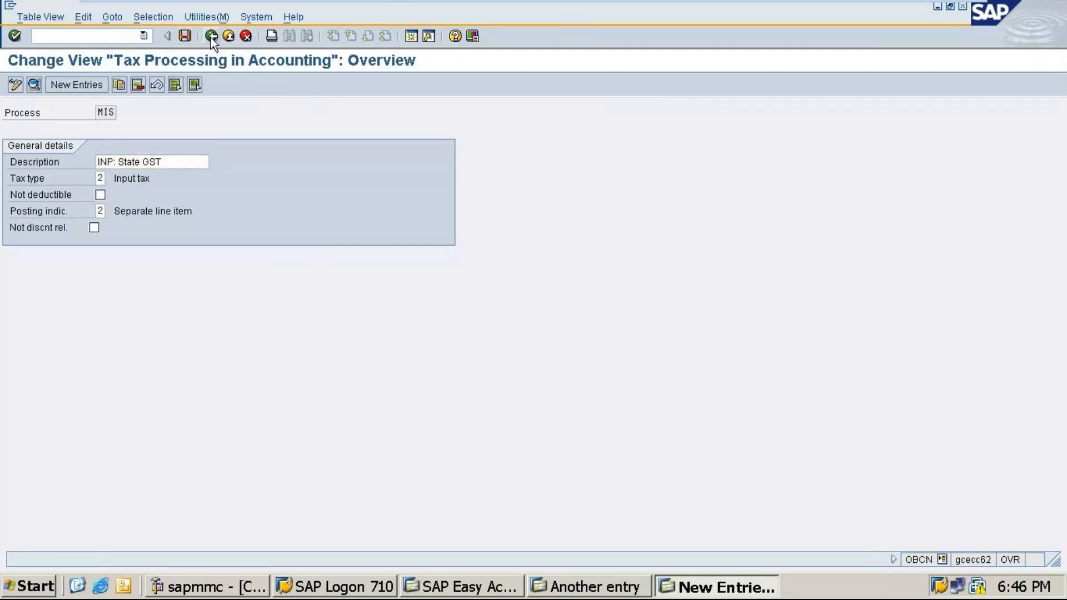
Add a new entry with process MII and description "INP: Interstate GST"
click(77, 84)
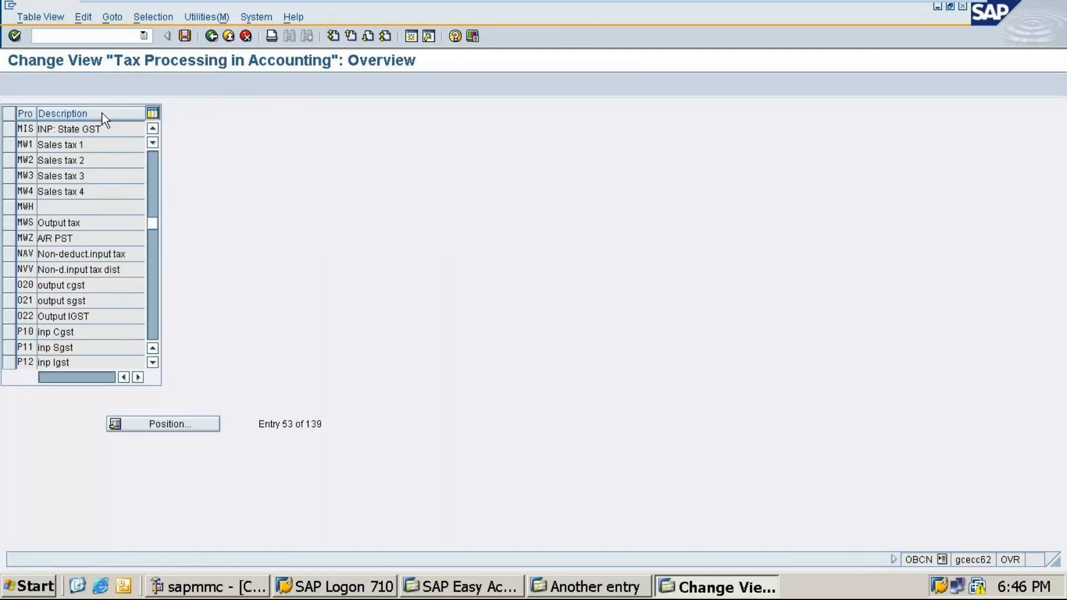
text(MI)
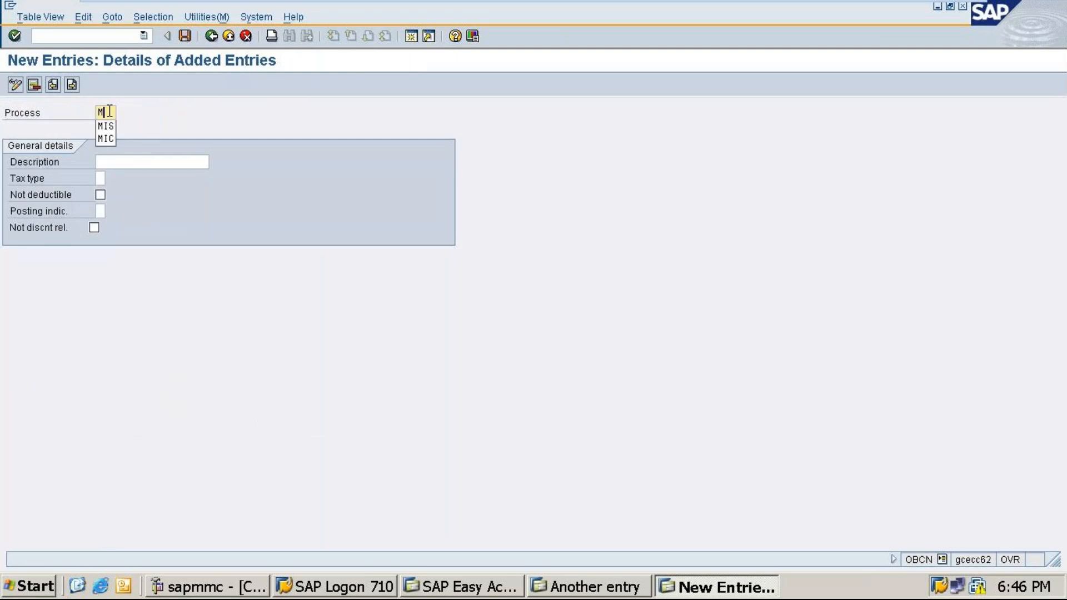
text(I)
click(124, 161)
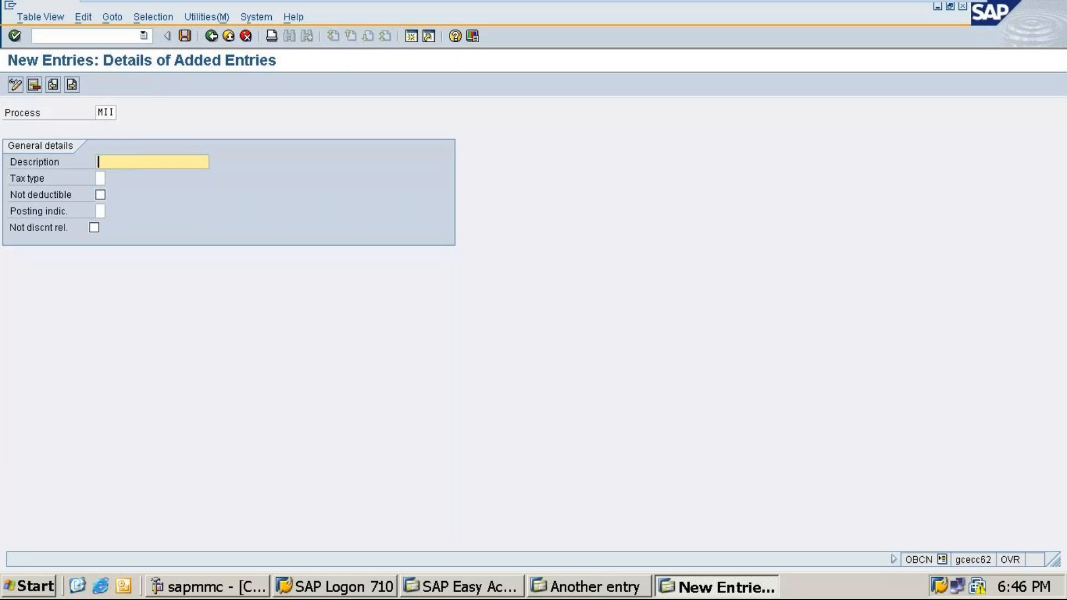
text(i)
click(120, 191)
key(BackSpace)
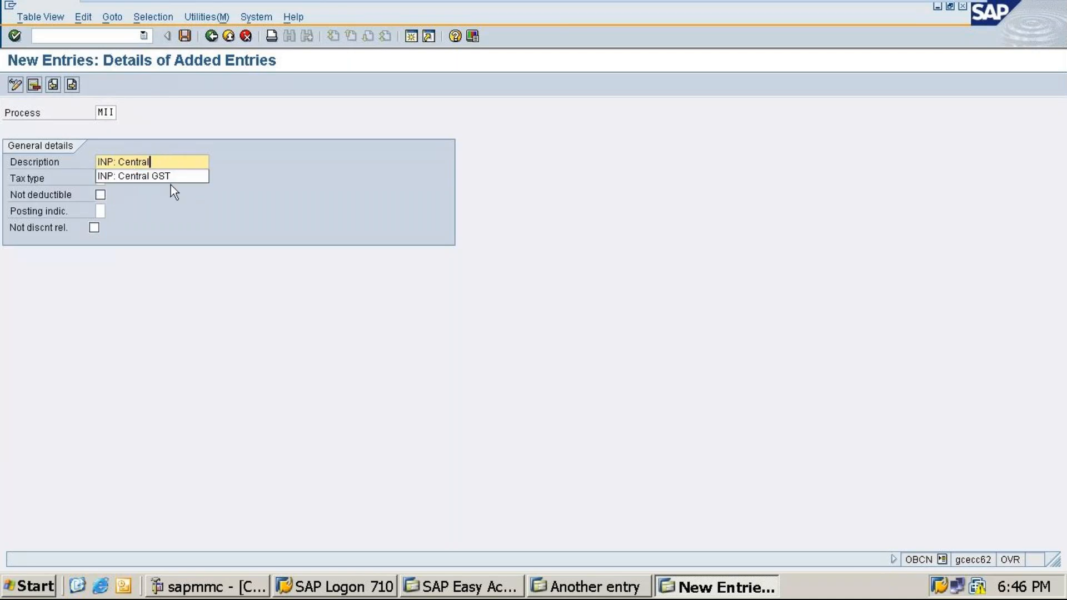
key(BackSpace)
key(BackSpace)
key(BackSpace)
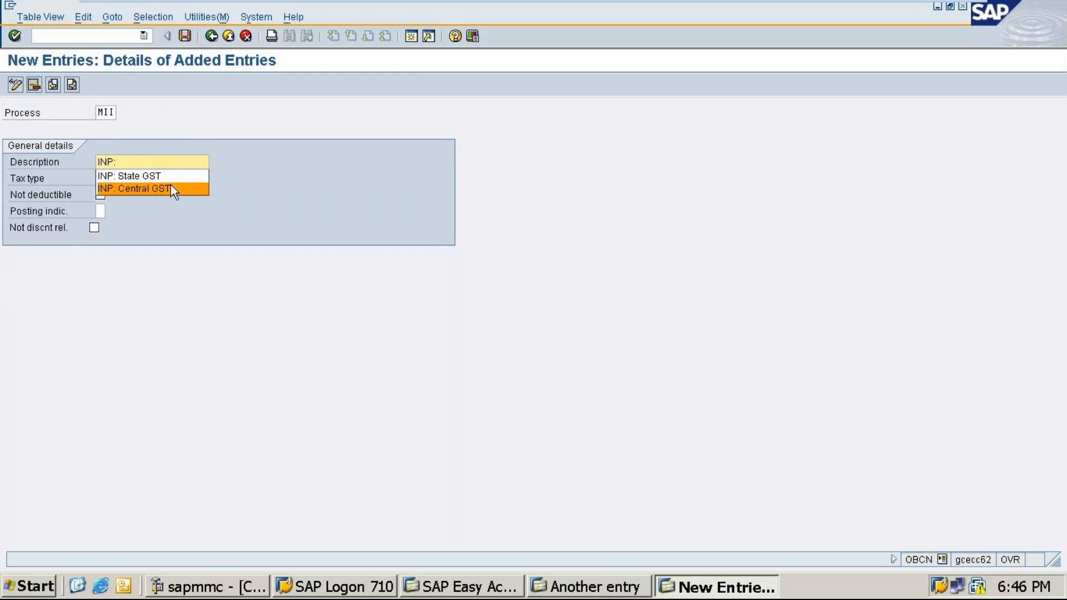
text(Inters)
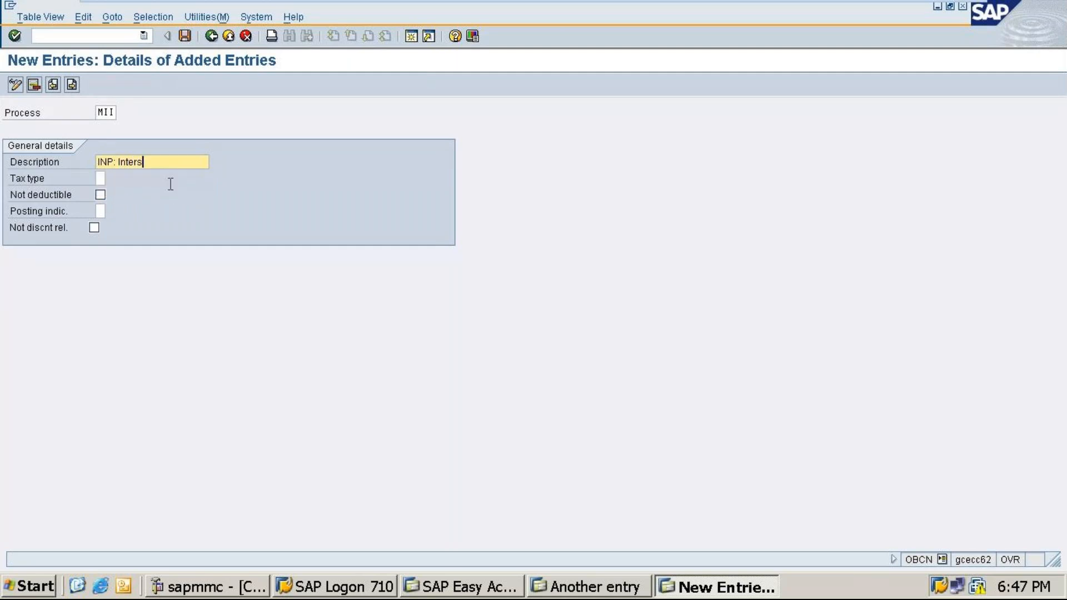
text(tate GST)
Give process MII tax type 2 (Input tax) and posting indicator 2 (Separate line item), save it and return to the overview
click(100, 178)
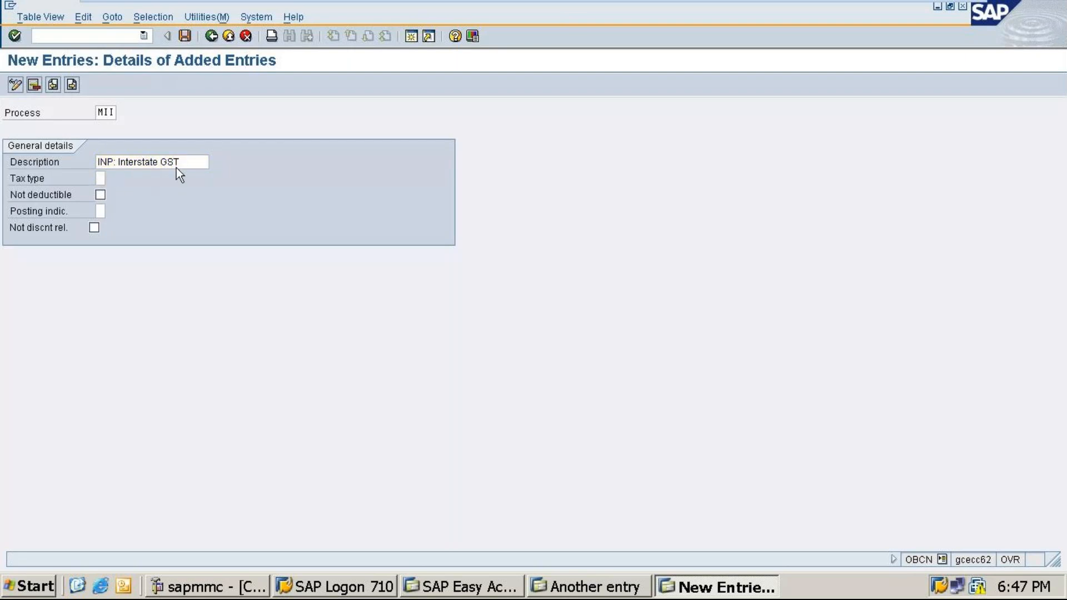
key(F4)
click(62, 176)
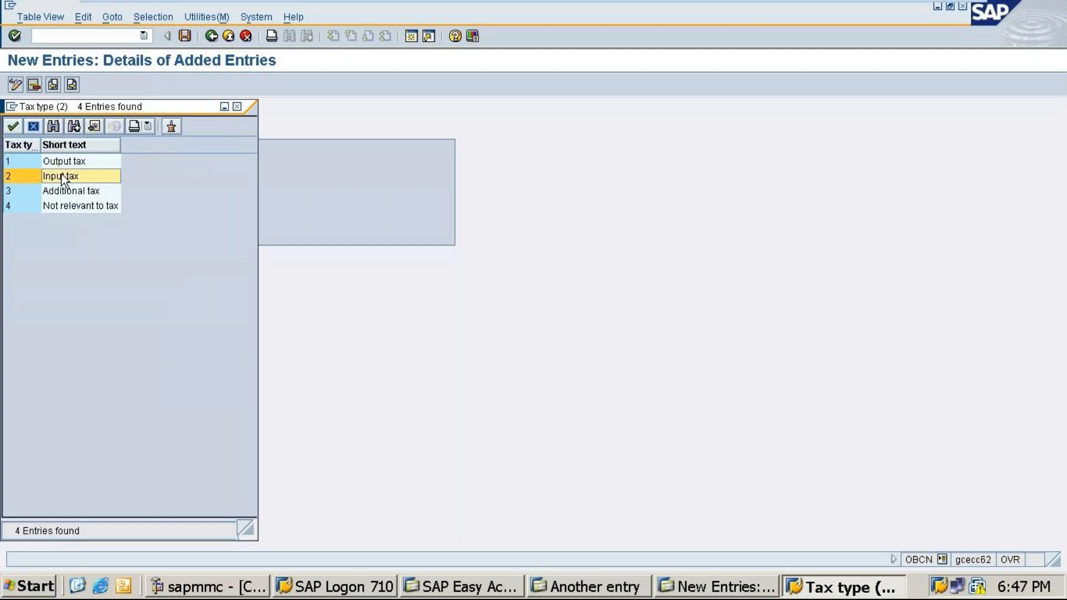
double_click(62, 176)
click(105, 210)
click(111, 211)
double_click(146, 174)
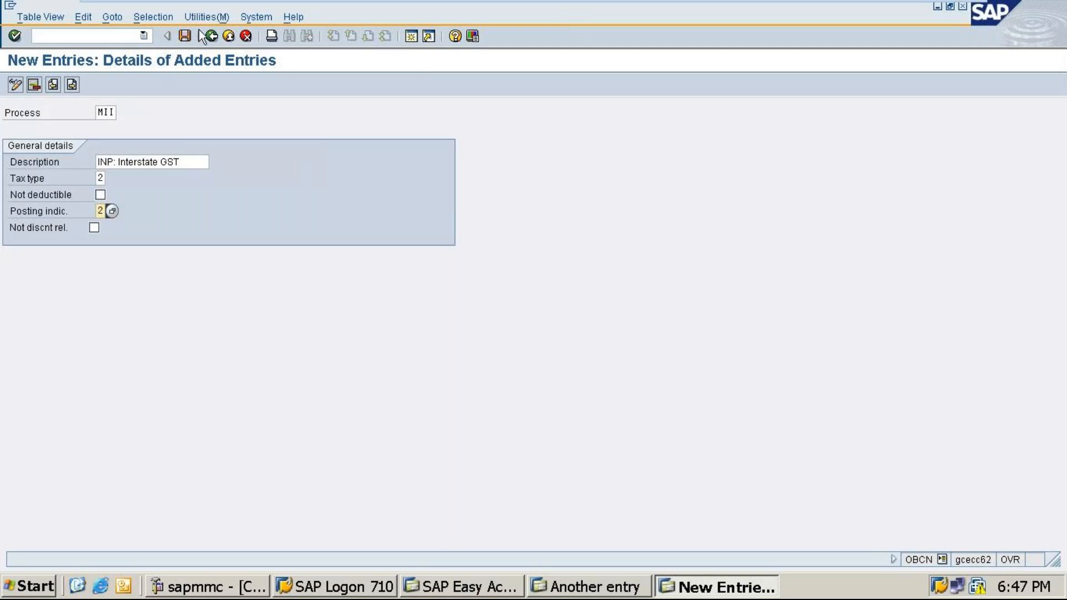
click(185, 36)
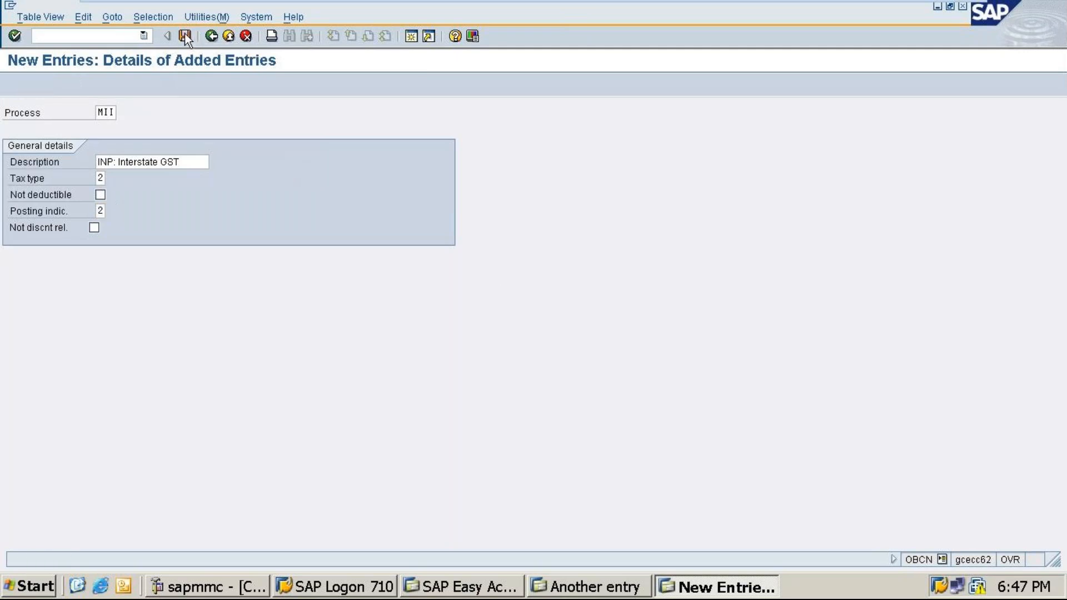
click(185, 36)
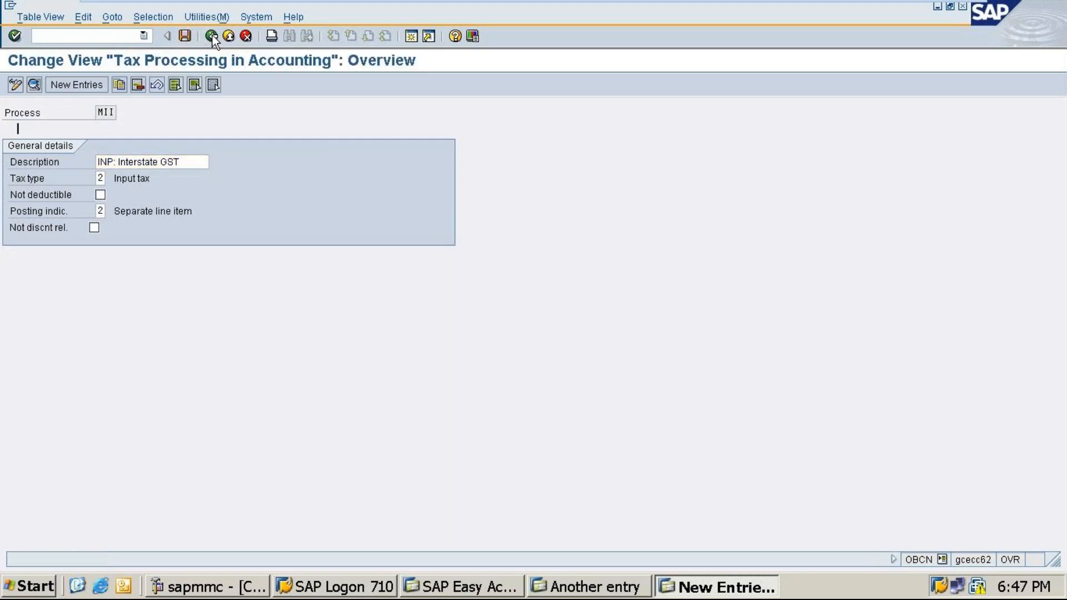
click(211, 35)
Add a new entry with process MOC and description "OUT: Central GST"
click(64, 83)
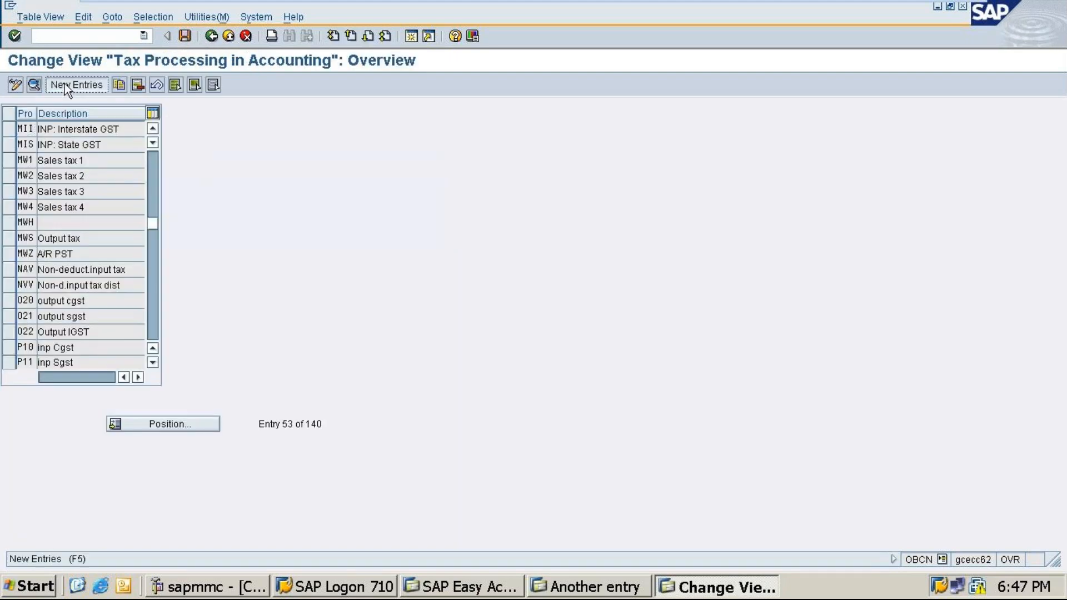
click(106, 113)
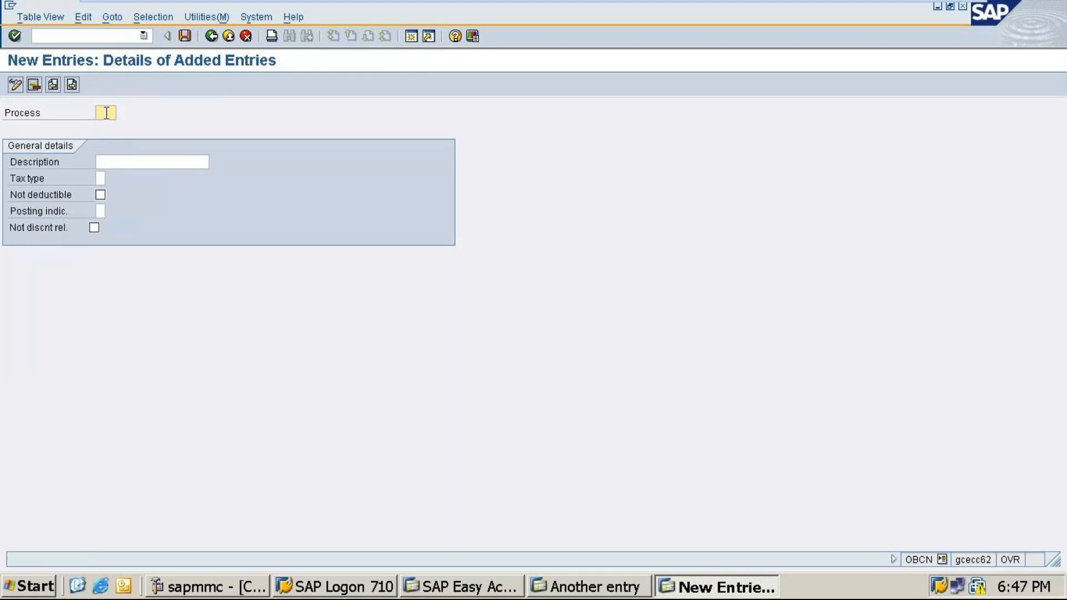
text(MOC)
click(126, 160)
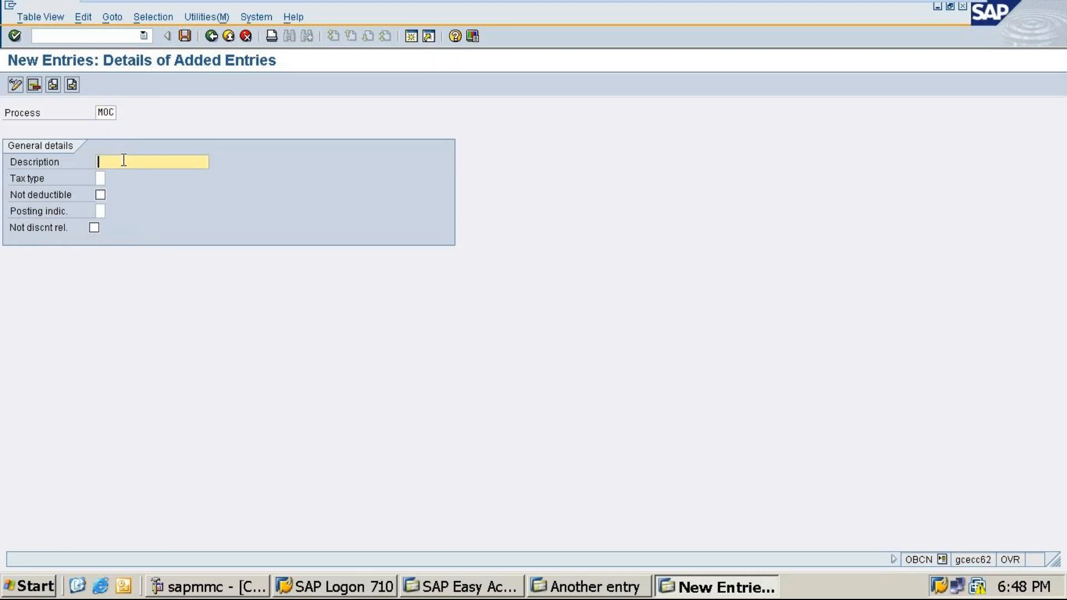
text(OUT: Central GST)
Give process MOC tax type 1 (Output tax) and posting indicator 2 (Separate line item), and save it
click(100, 179)
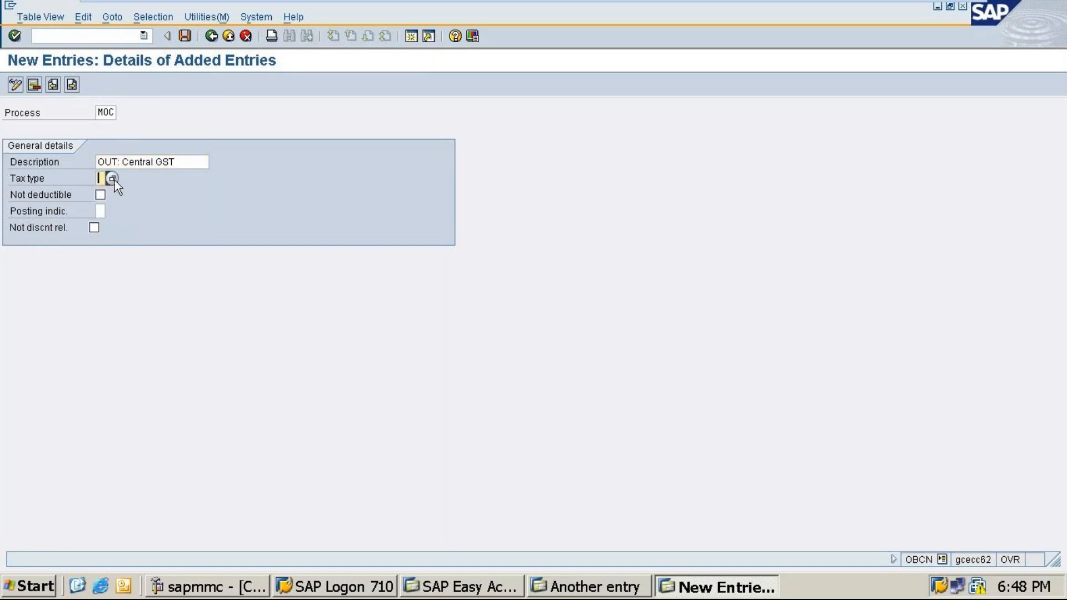
key(F4)
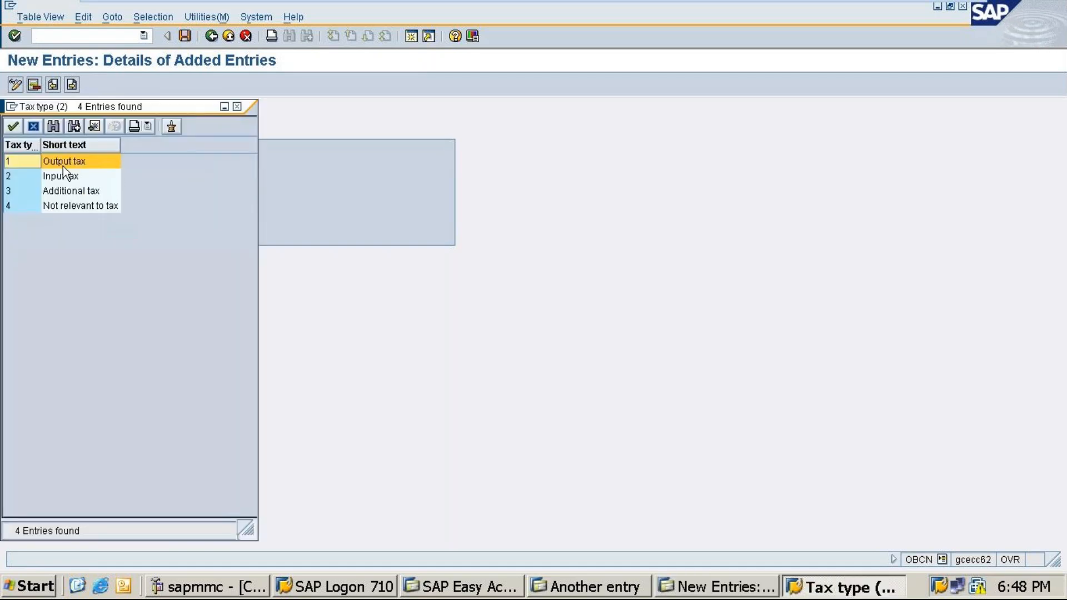
double_click(63, 165)
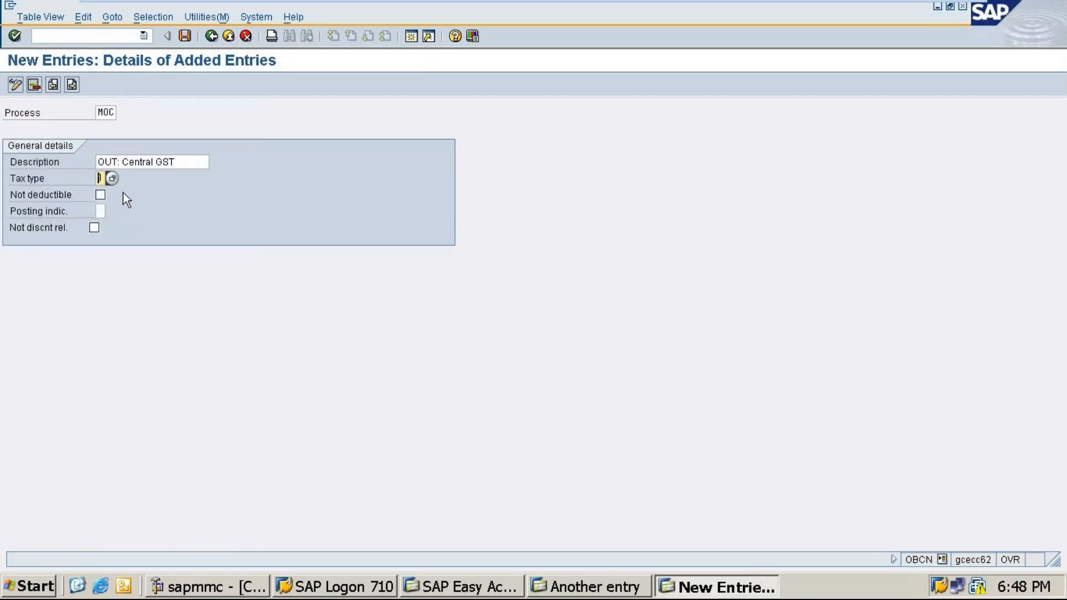
click(112, 211)
double_click(256, 175)
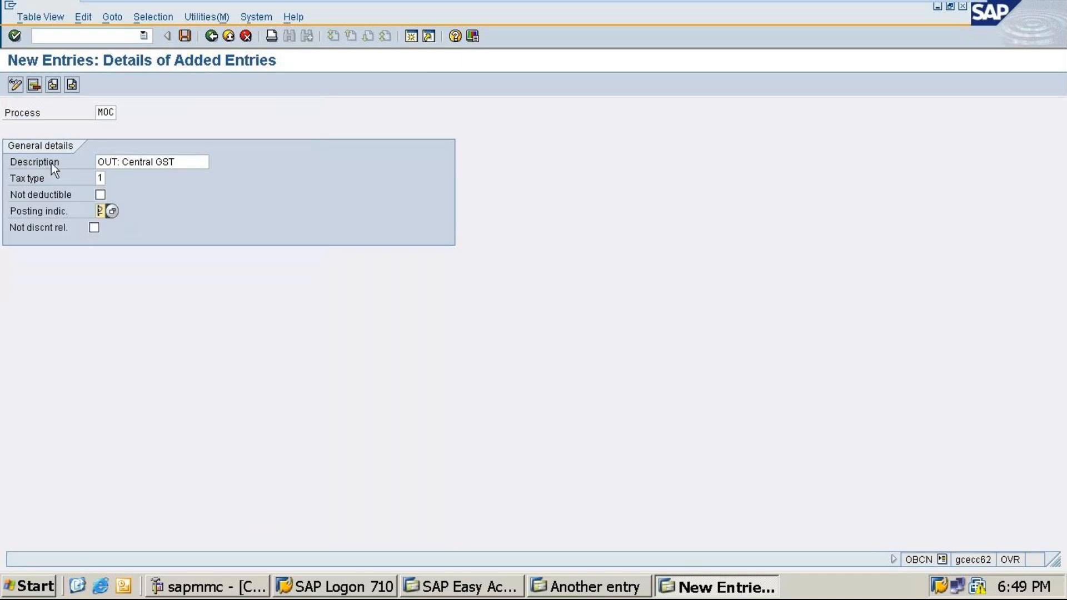
click(185, 36)
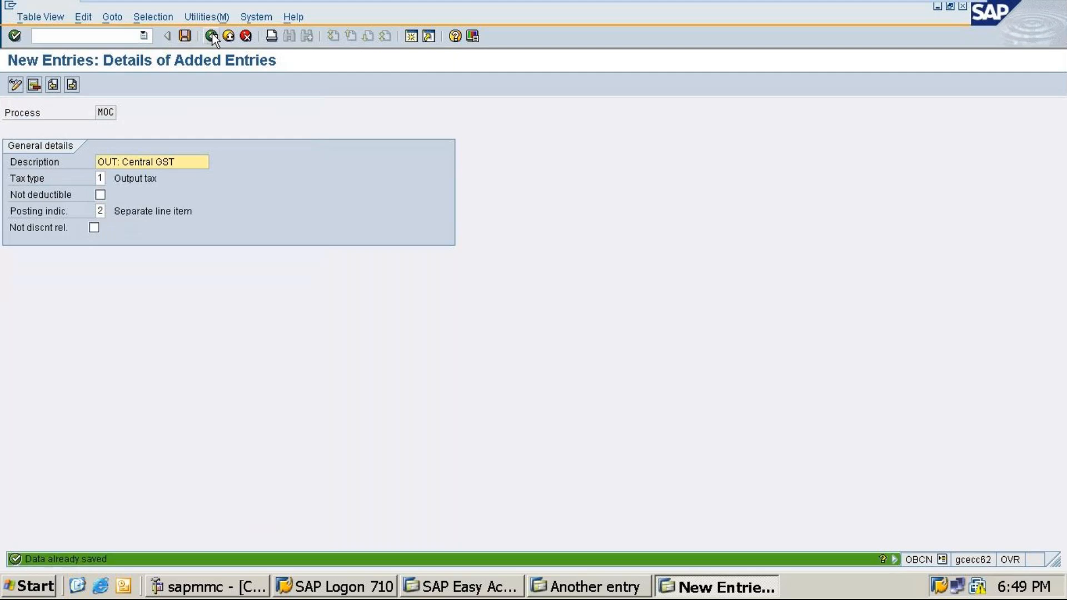
Return to the tax processing overview and start a new entry with process key MOS
click(211, 36)
click(77, 86)
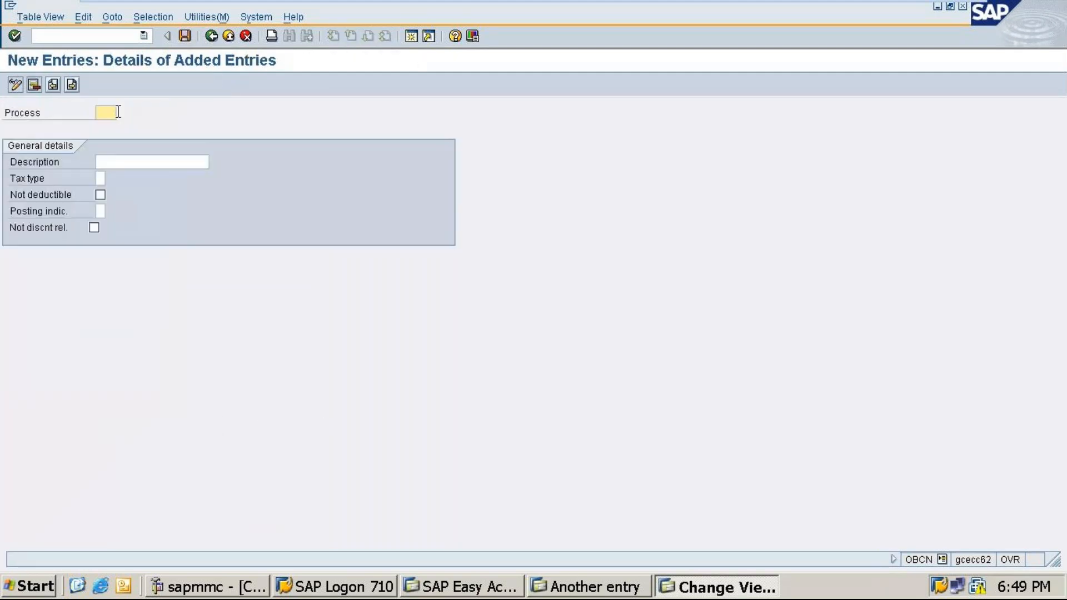
text(M)
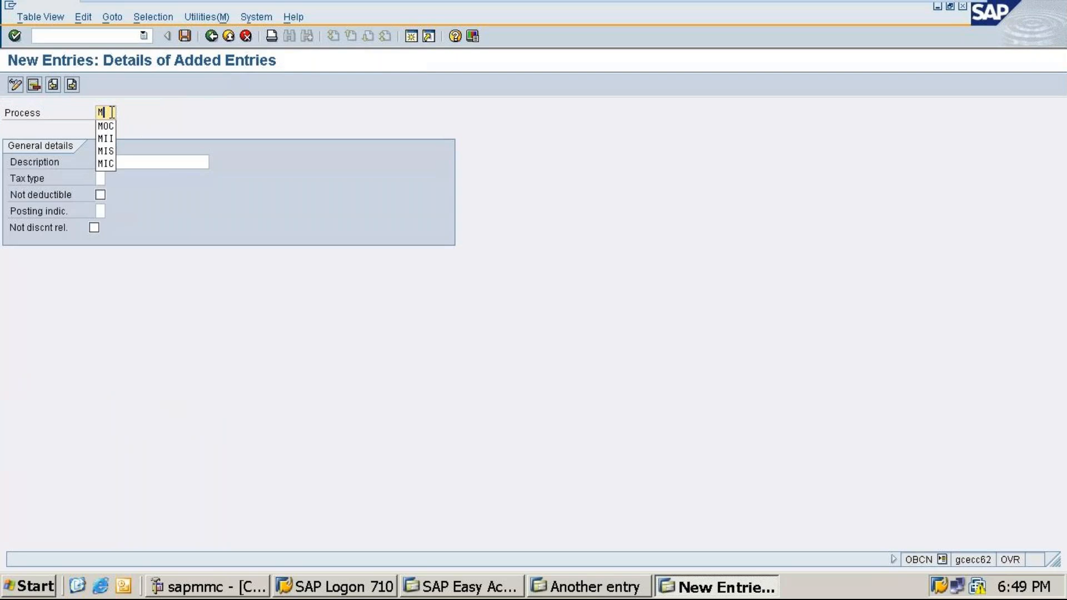
text(OC)
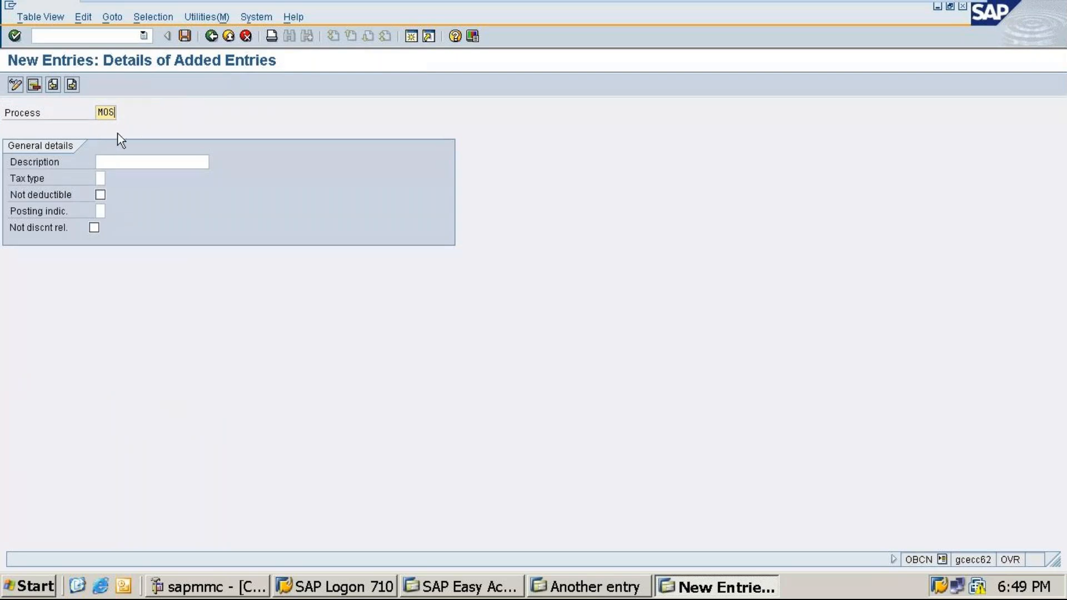
Enter "OUT: State GST" as the description of the MOS process
click(117, 161)
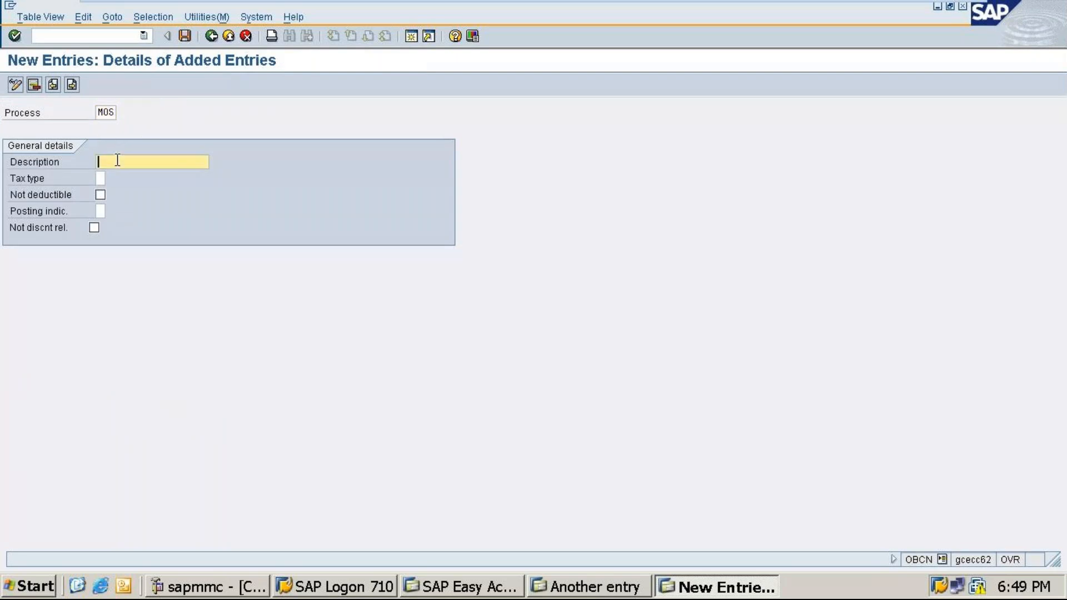
text(o)
click(124, 175)
key(BackSpace)
key(BackSpace)
key(BackSpace)
key(BackSpace)
key(BackSpace)
key(BackSpace)
key(BackSpace)
key(BackSpace)
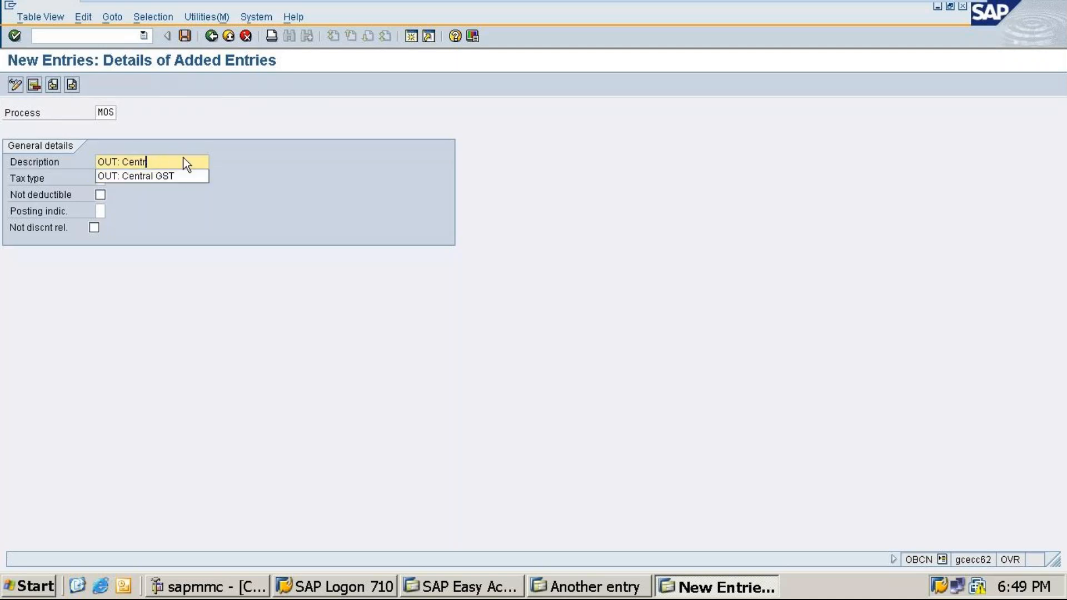
key(BackSpace)
key(BackSpace)
key(BackSpace)
text(Stat)
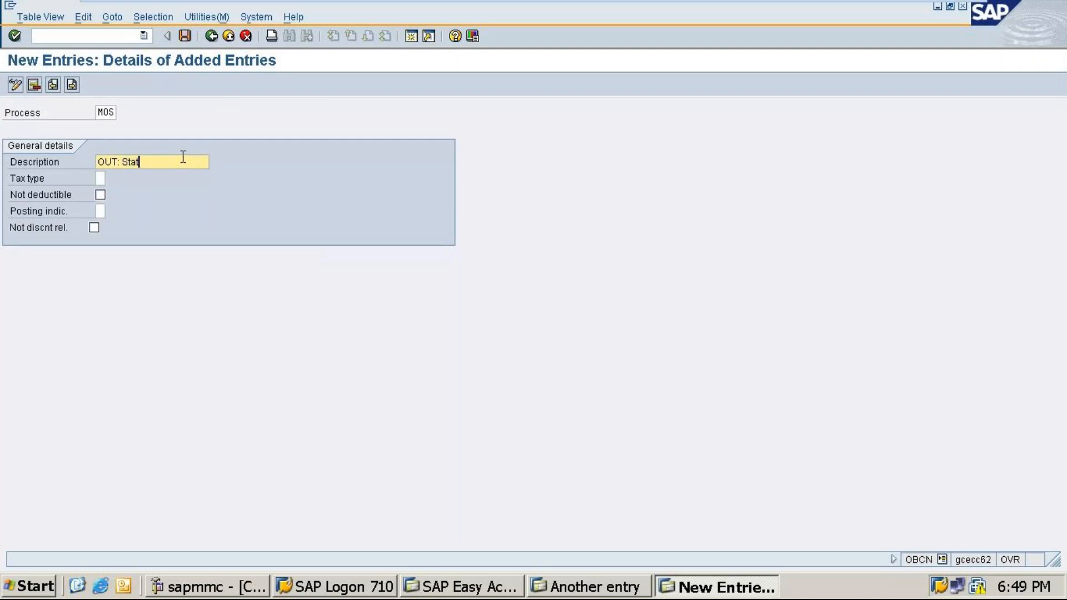
text(e GST)
Set the MOS entry to tax type 1 (Output tax) and posting indicator 2 (Separate line item), and save it
click(100, 179)
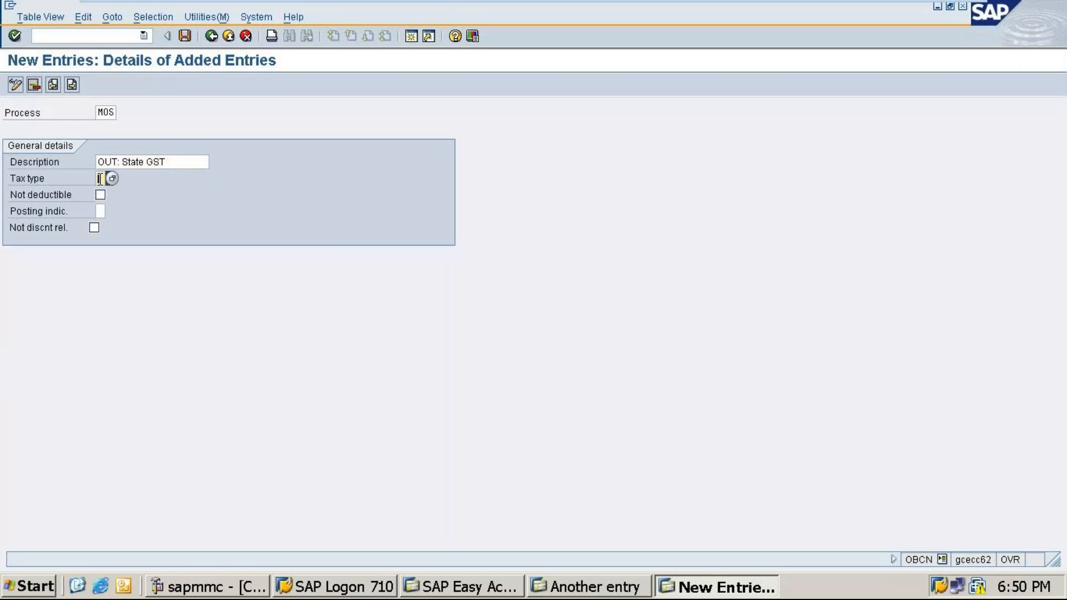
click(112, 178)
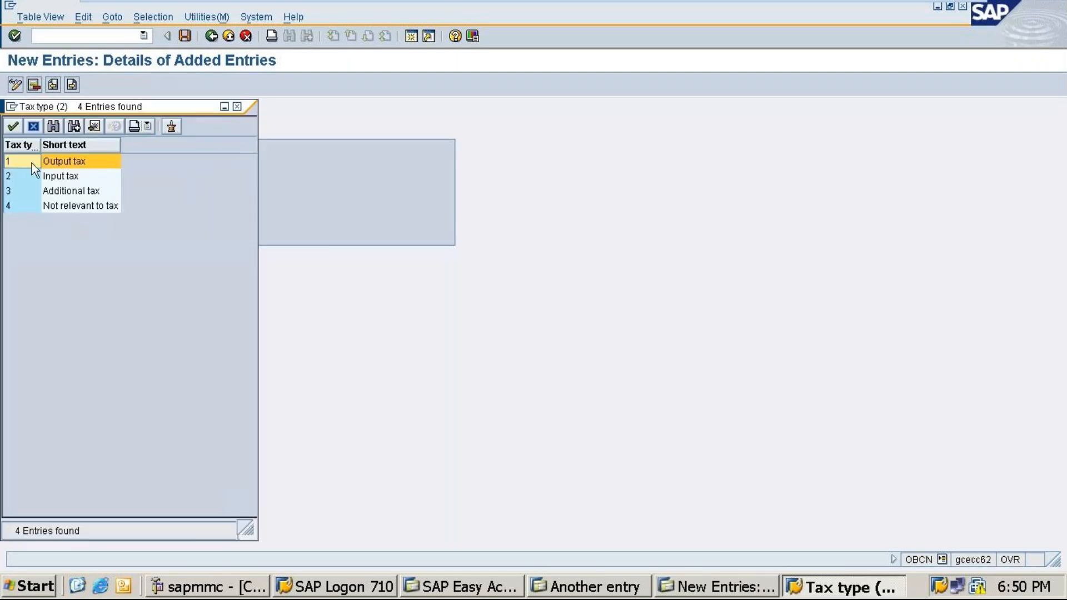
double_click(53, 159)
click(100, 211)
click(113, 211)
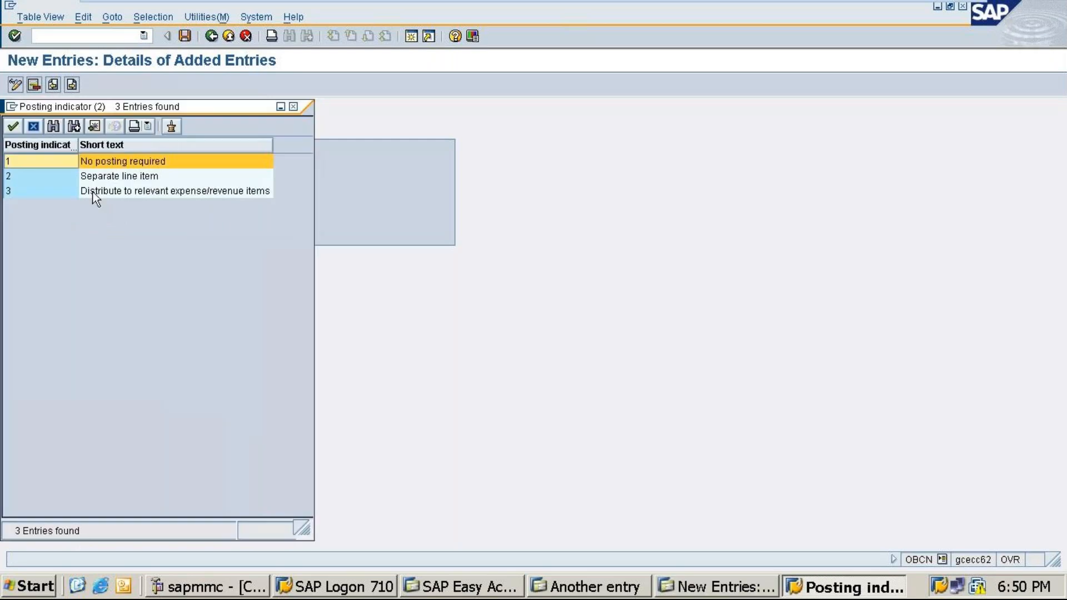
double_click(95, 176)
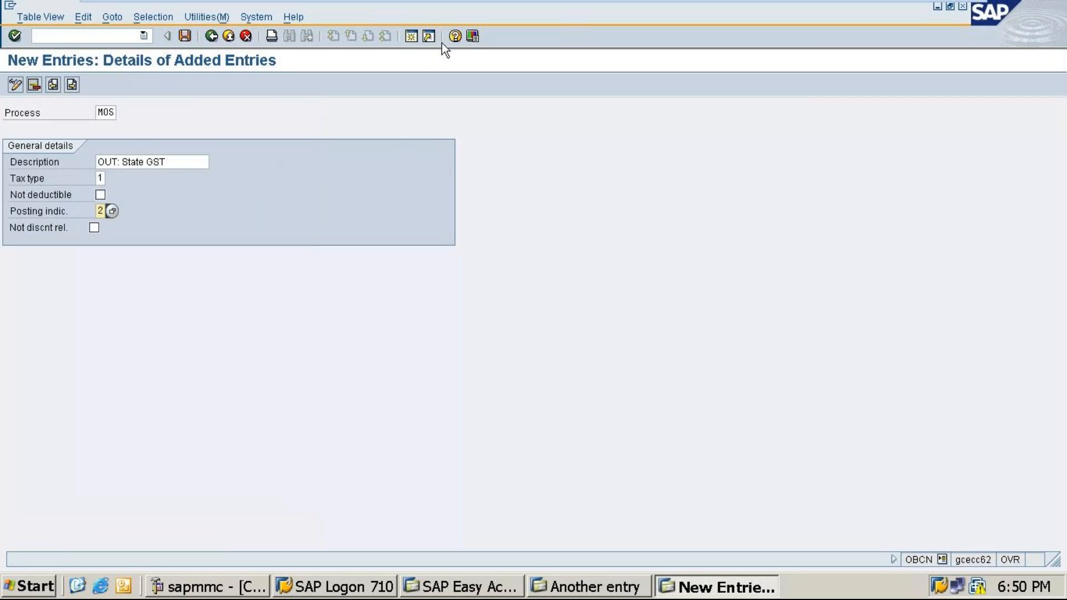
click(185, 34)
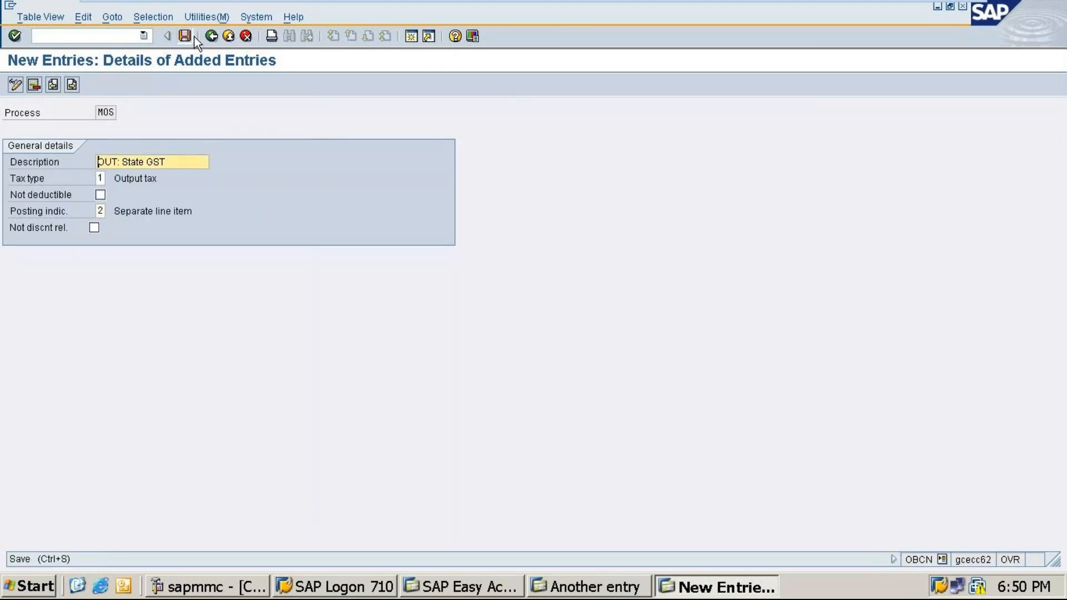
Go back to the tax processing overview and start a new entry with process key MOI
click(211, 36)
click(211, 36)
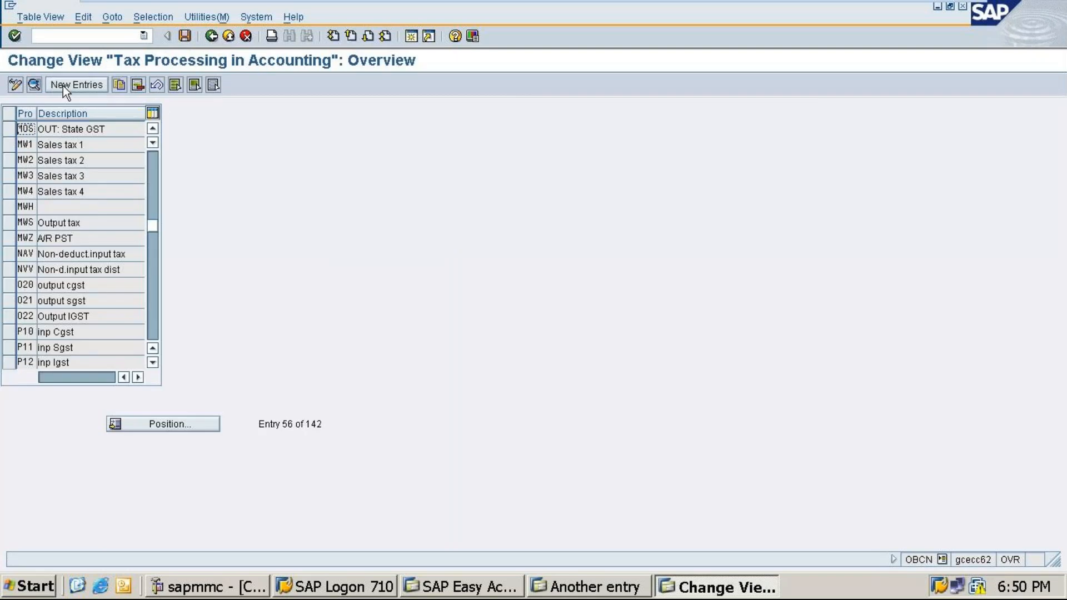
click(64, 85)
text(MOI)
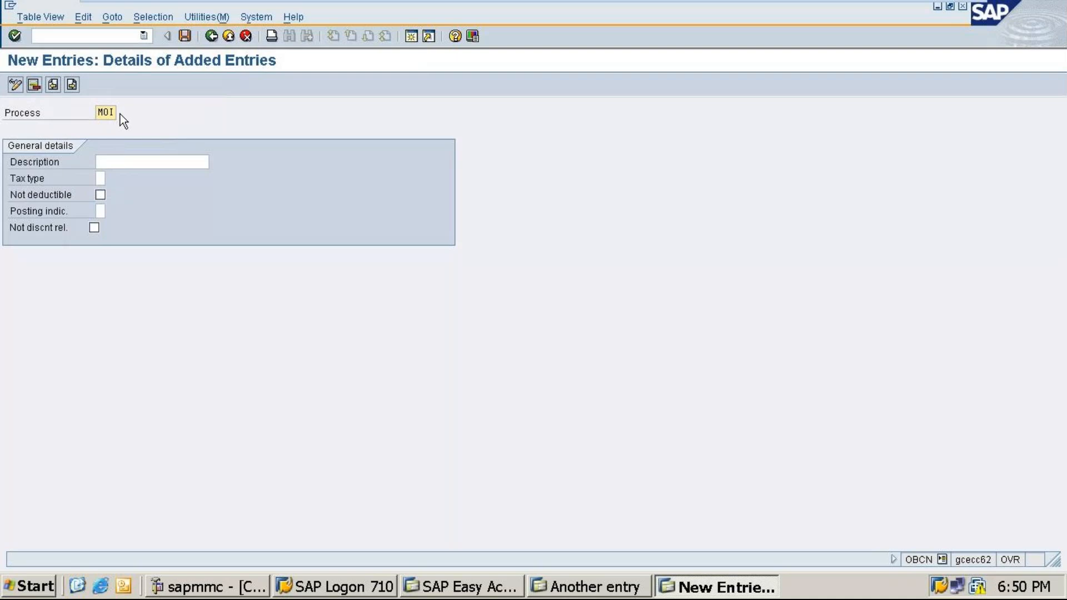
Enter "OUT: Interstate GST" as the description of the MOI process
click(117, 160)
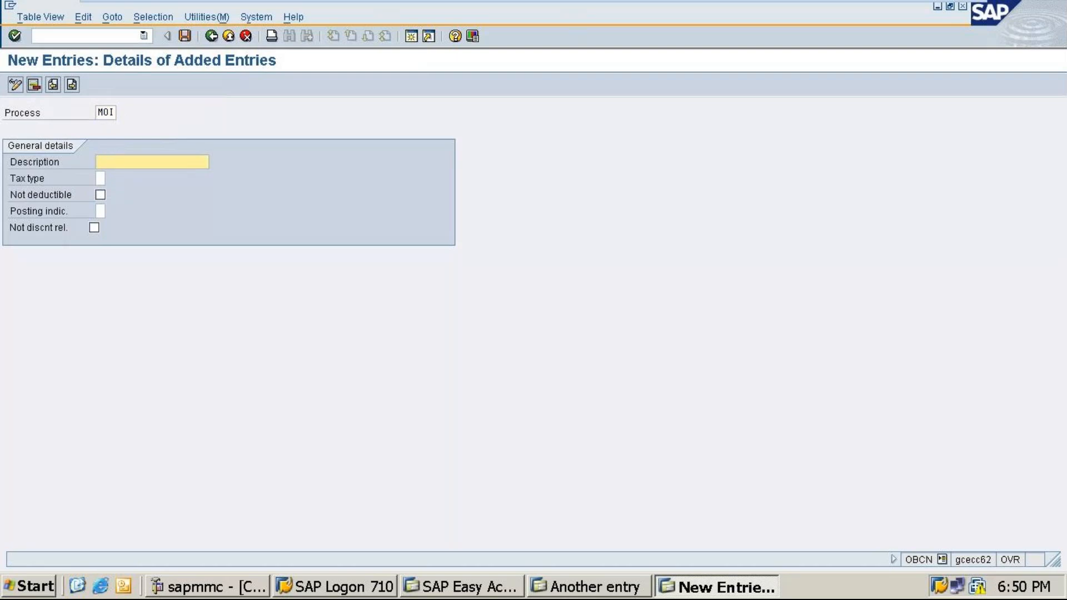
text(O)
click(129, 189)
key(BackSpace)
key(BackSpace)
key(BackSpace)
key(BackSpace)
key(BackSpace)
key(BackSpace)
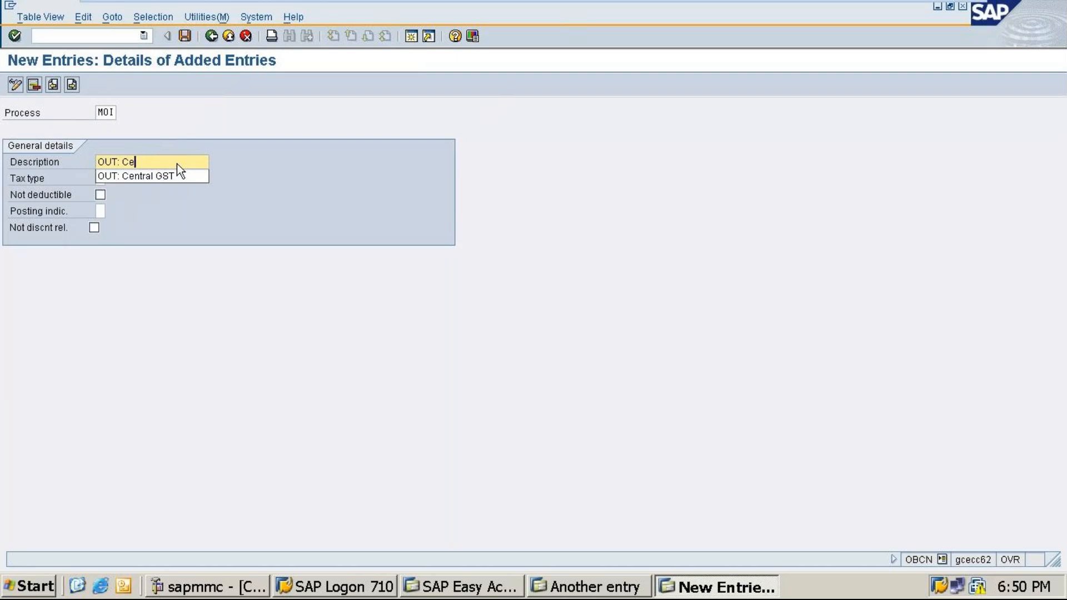
text(I)
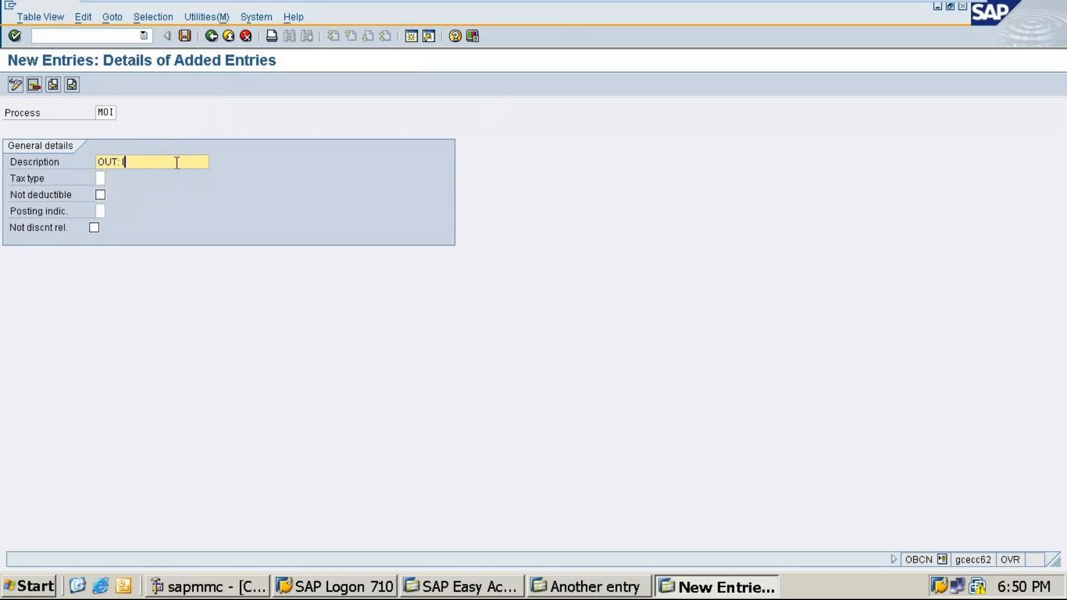
text(nterstate CST)
Set the MOI entry to tax type 1 (Output tax) and posting indicator 2 (Separate line item), and save it
click(101, 179)
click(113, 179)
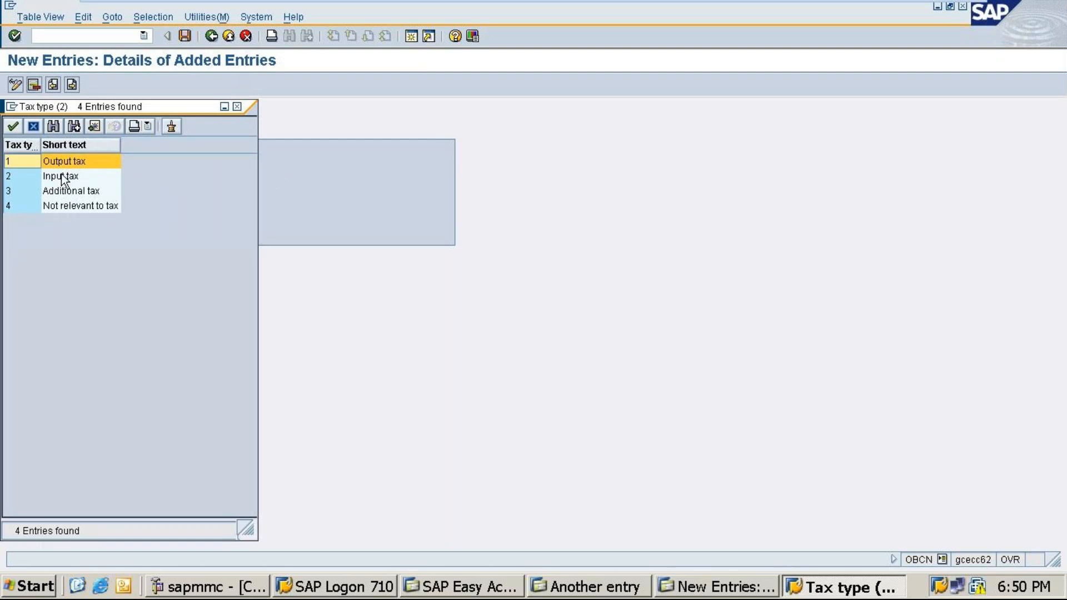
double_click(62, 160)
click(101, 211)
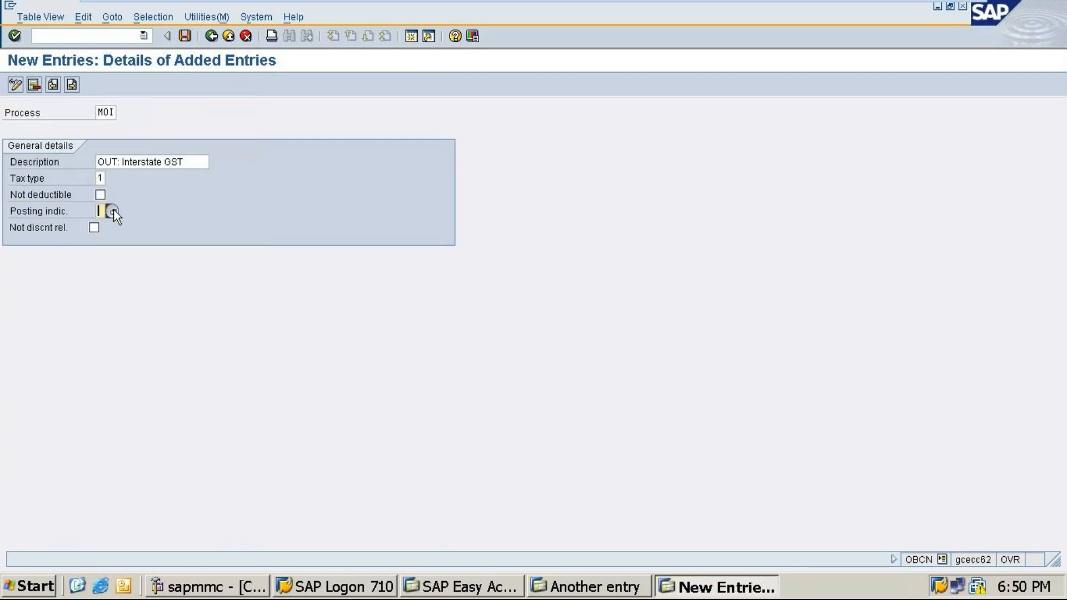
click(112, 211)
double_click(115, 175)
click(185, 36)
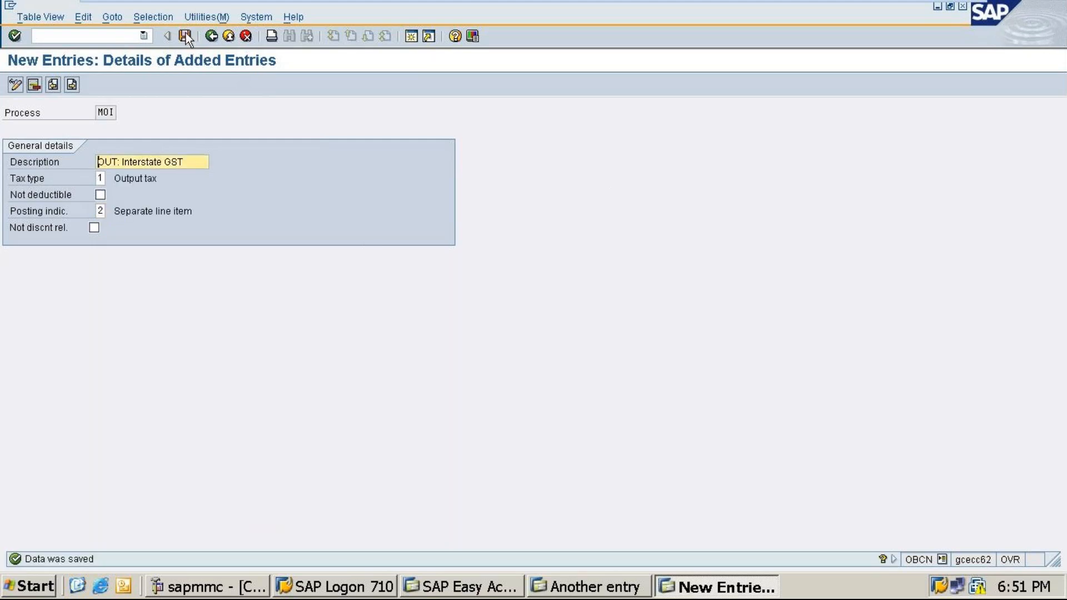
Leave the tax processing entries and return to the SAP Easy Access screen
mouse_move(928, 8)
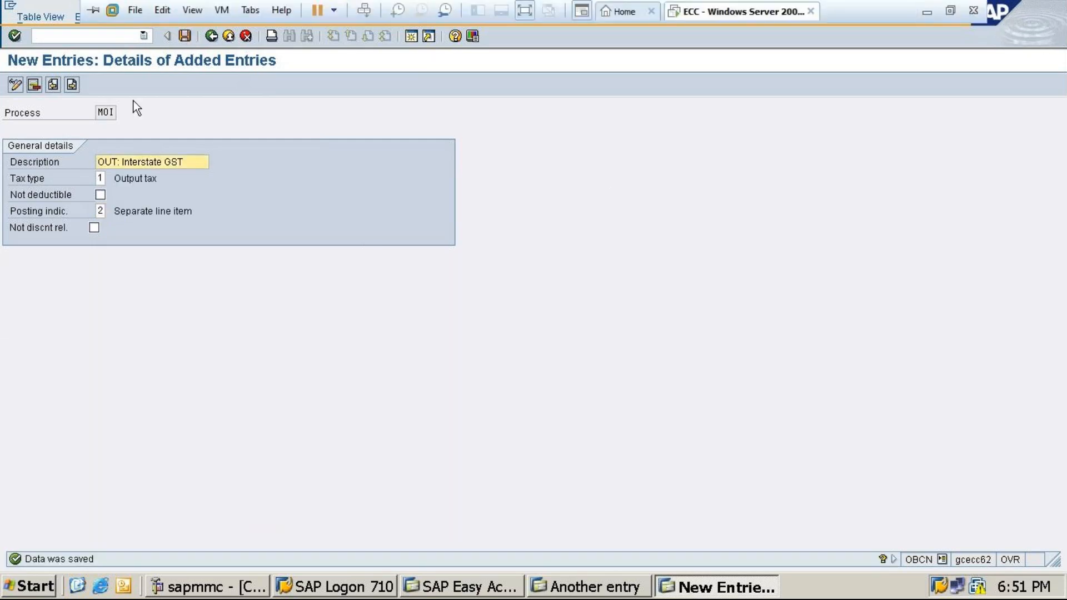
click(211, 37)
click(212, 37)
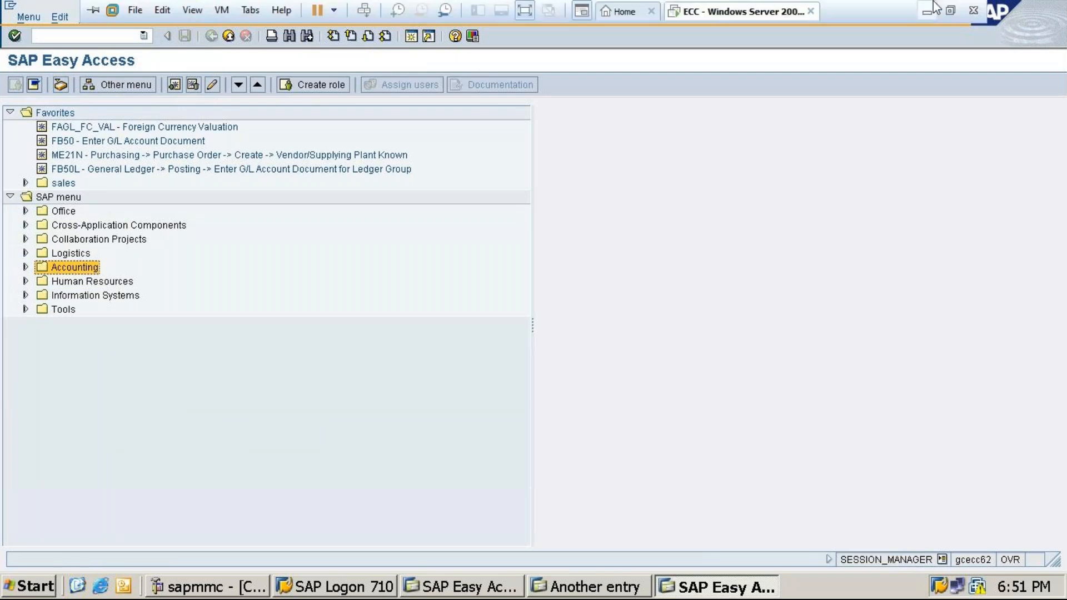
Switch to the Word document "Full GST Implimentation in SAP" and review the OBCN accounting key instructions through to the "Define TAX Procedure-OBQ3" section
click(935, 7)
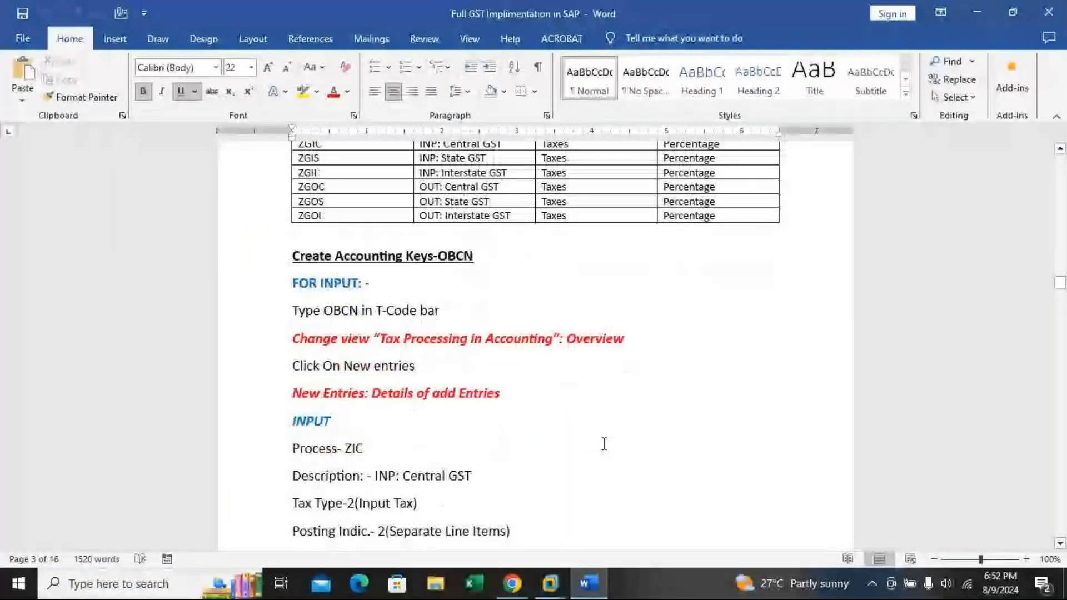
scroll(604, 444, down, 6)
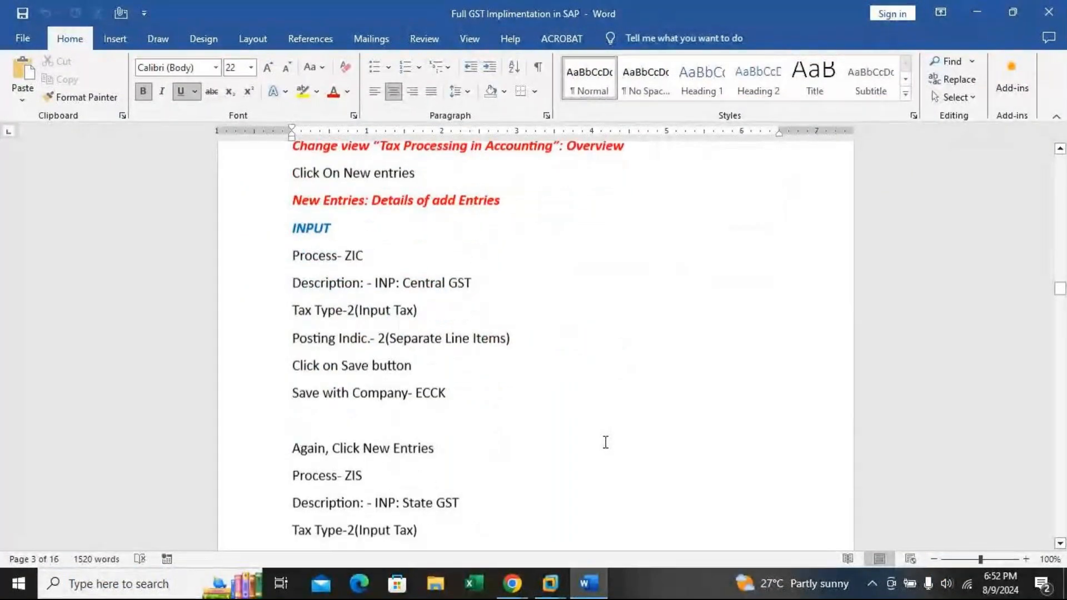
scroll(606, 442, down, 1)
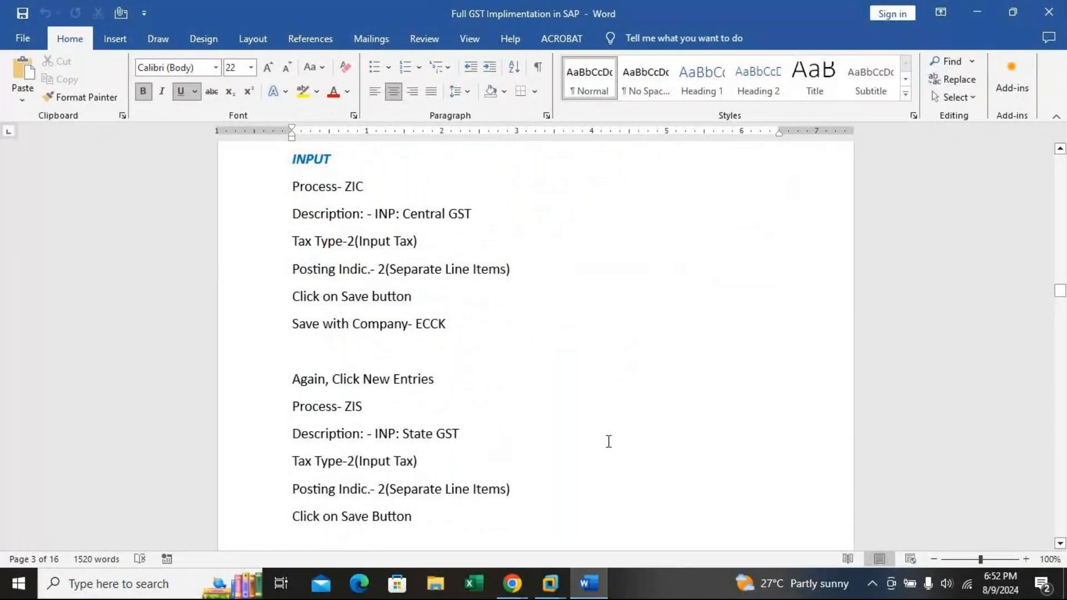
scroll(608, 441, down, 12)
scroll(613, 436, down, 12)
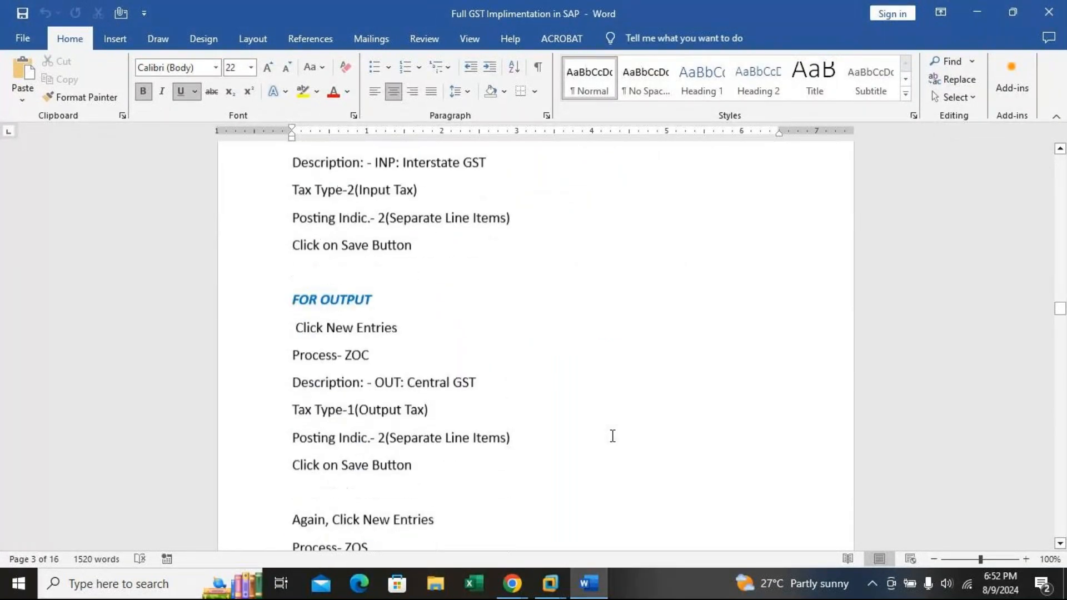
scroll(612, 436, down, 13)
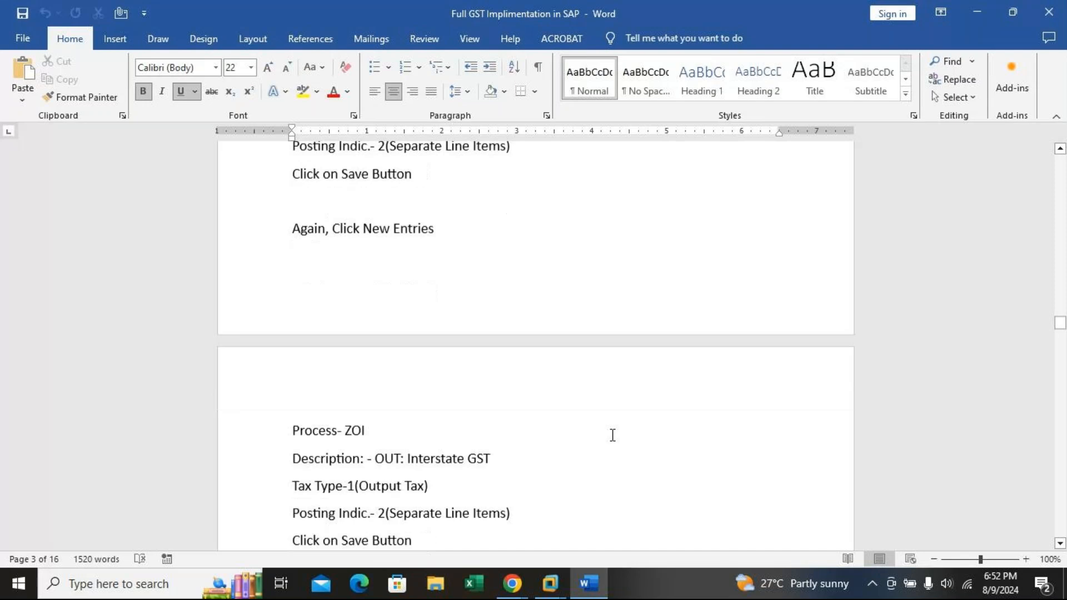
scroll(613, 434, up, 3)
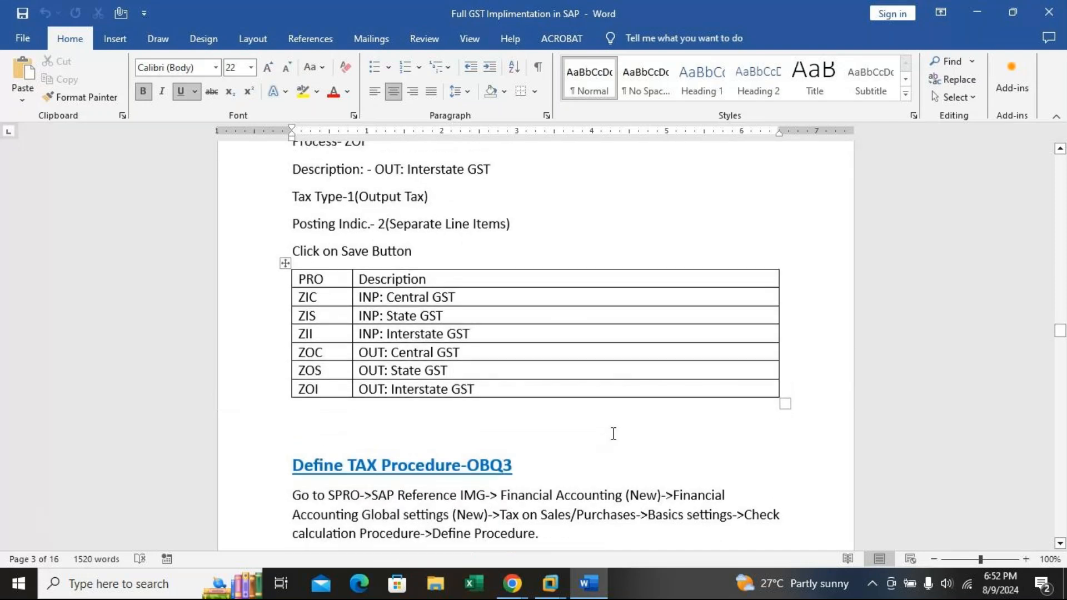
scroll(614, 433, up, 1)
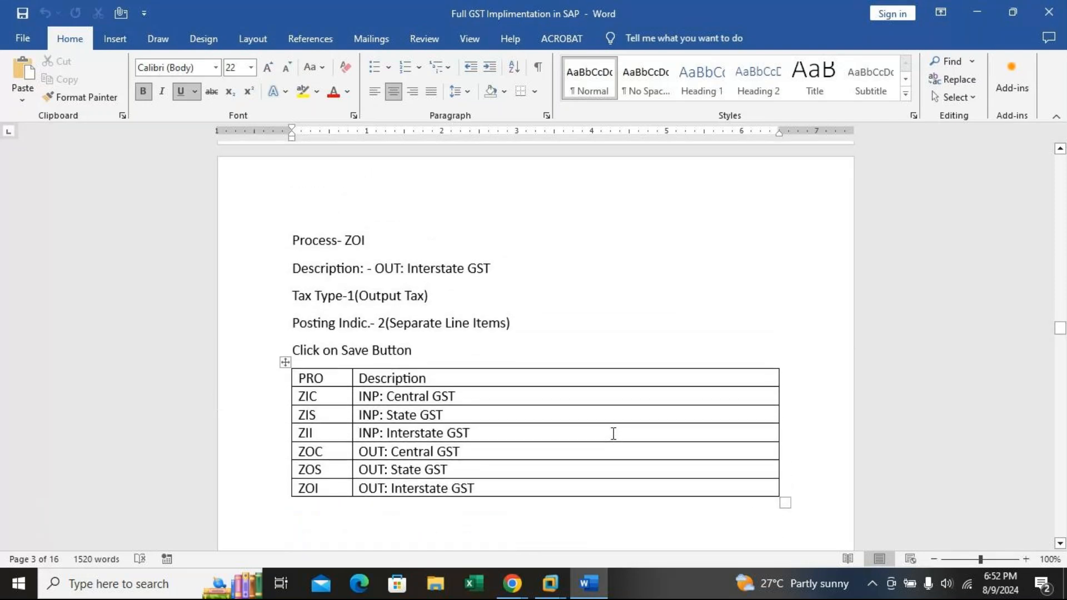
scroll(613, 433, down, 6)
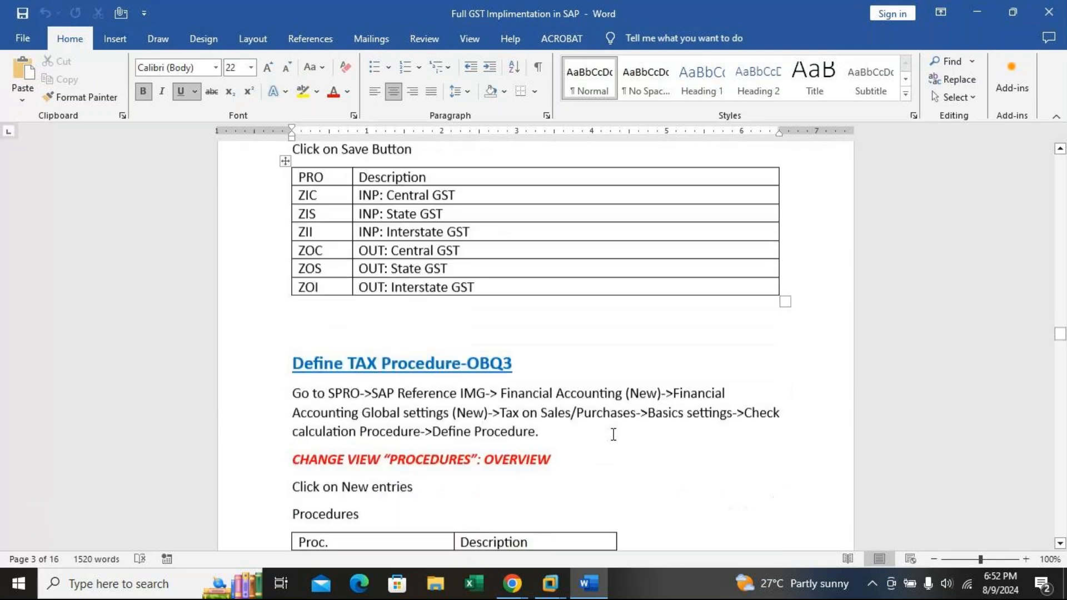
scroll(613, 435, down, 4)
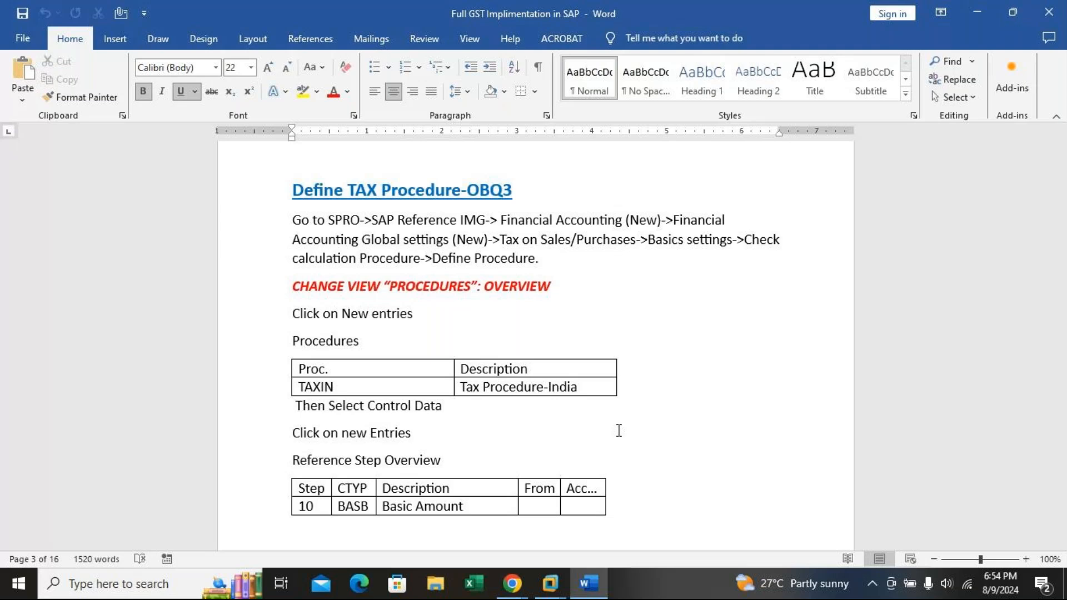
click(512, 583)
click(552, 545)
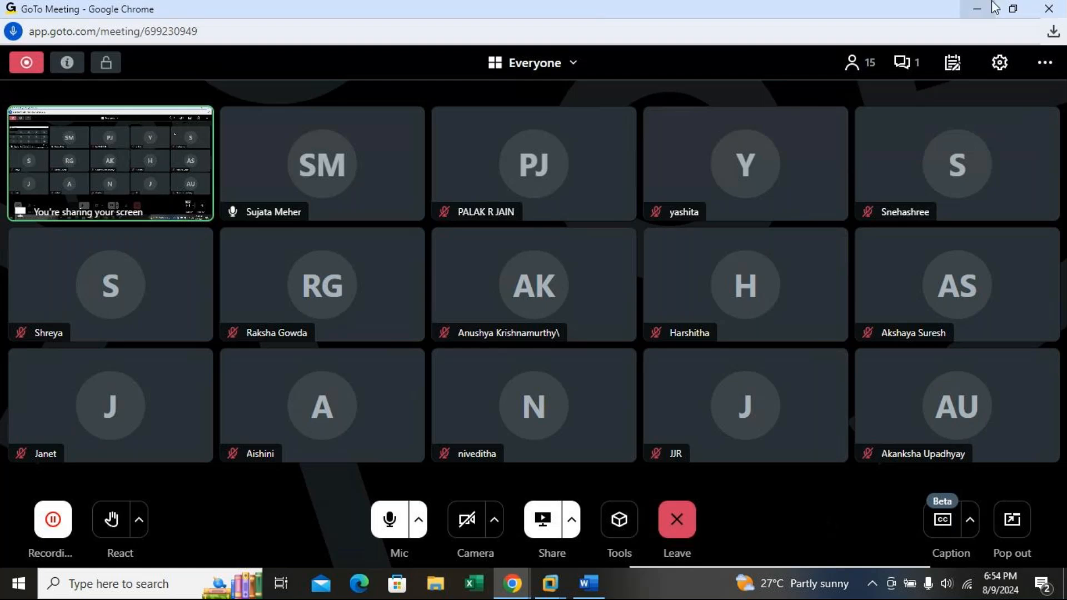
click(978, 9)
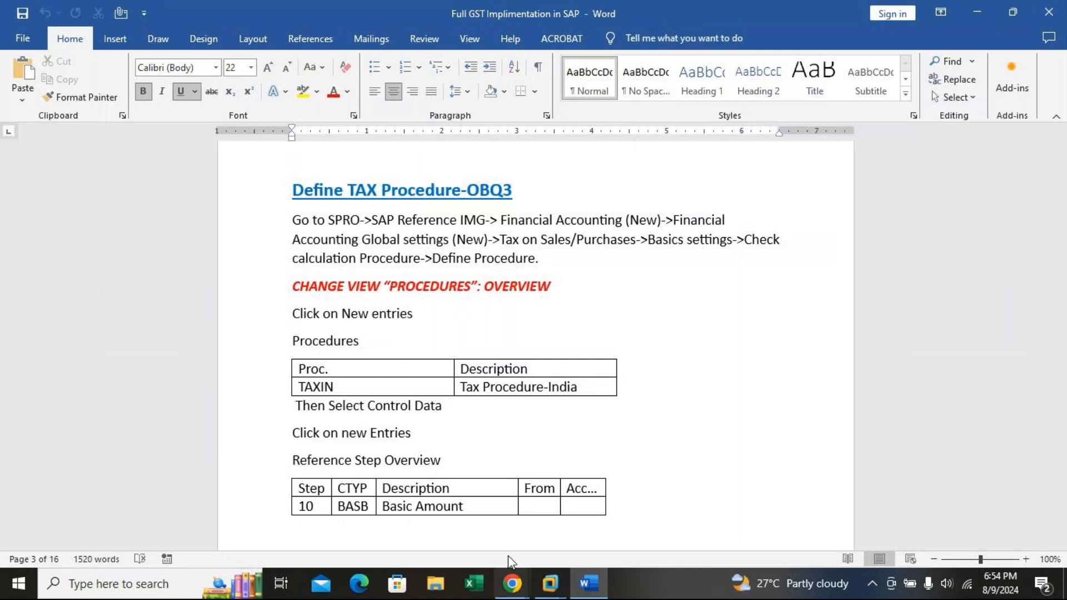
Switch to the SAP virtual machine and run transaction /nobq3 to open the tax procedures overview
mouse_move(550, 582)
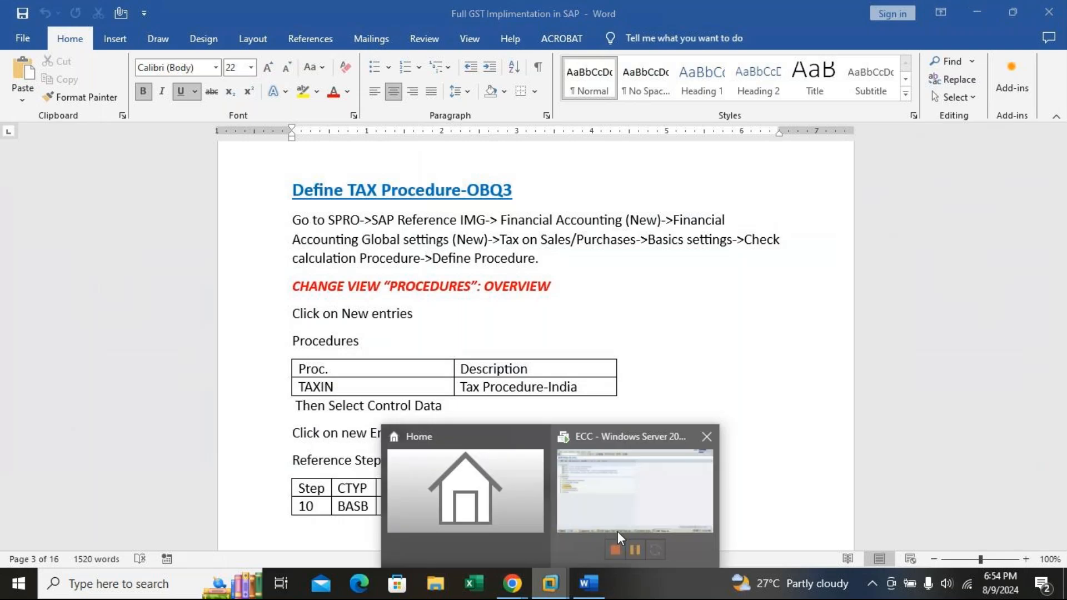
click(666, 481)
click(57, 32)
text(/nobq3)
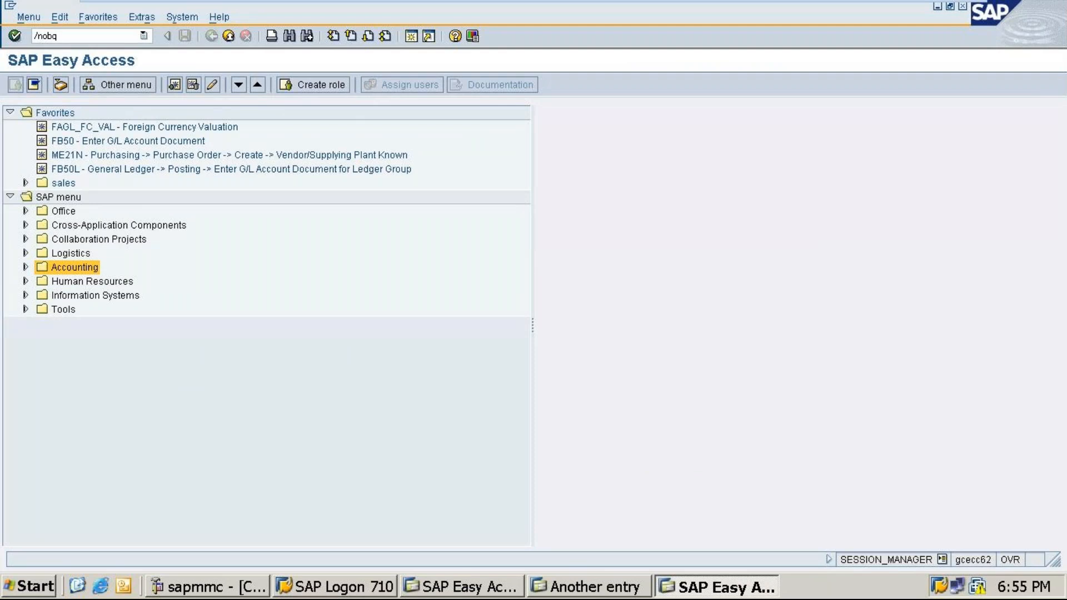
key(Return)
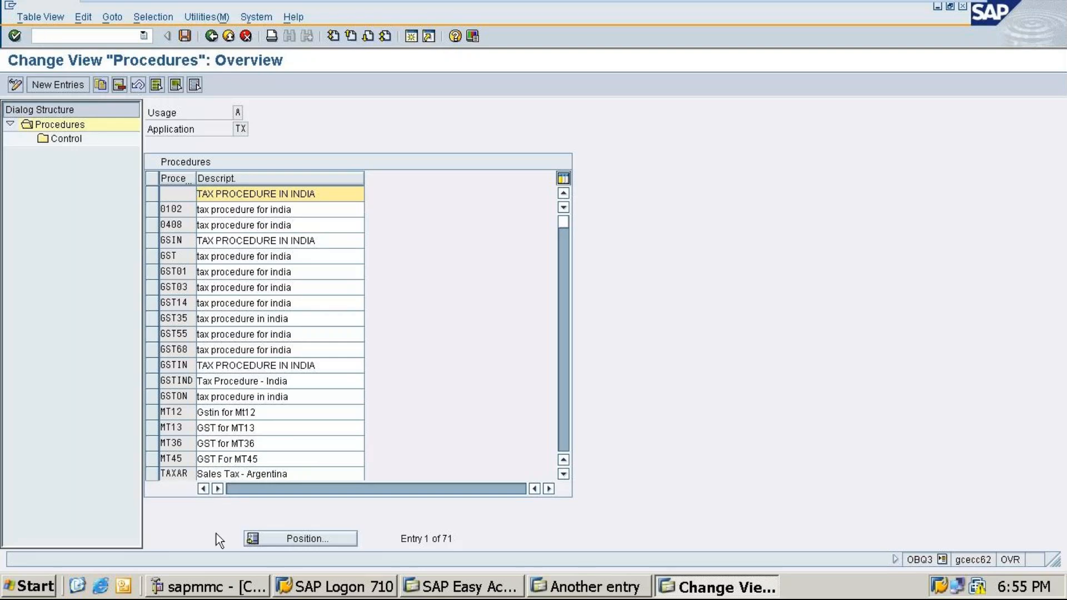
Position the procedures list at procedure TAXND
click(297, 539)
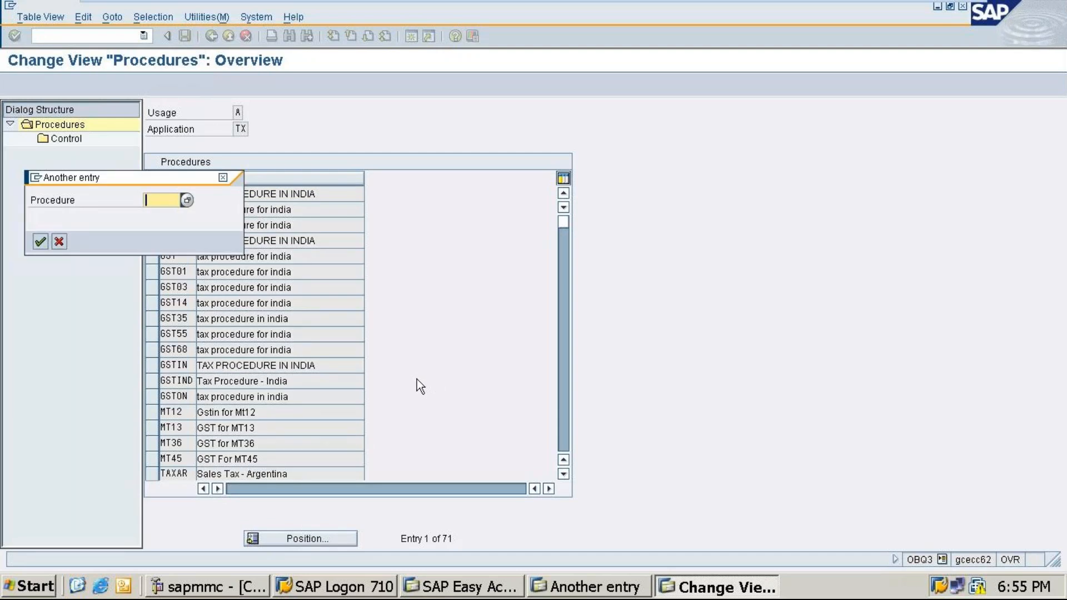
text(TA)
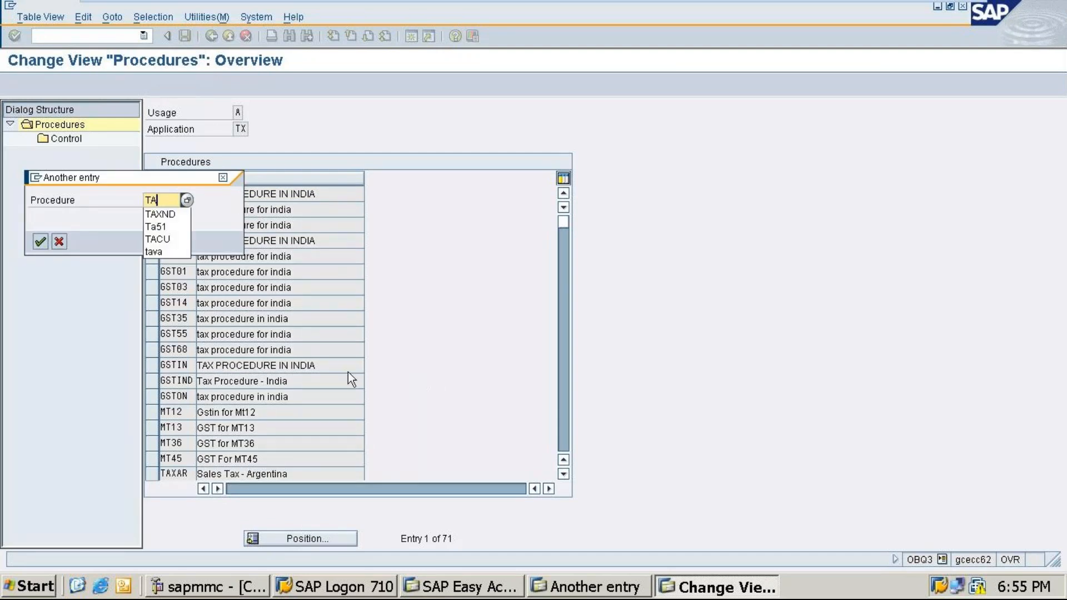
click(175, 213)
click(40, 241)
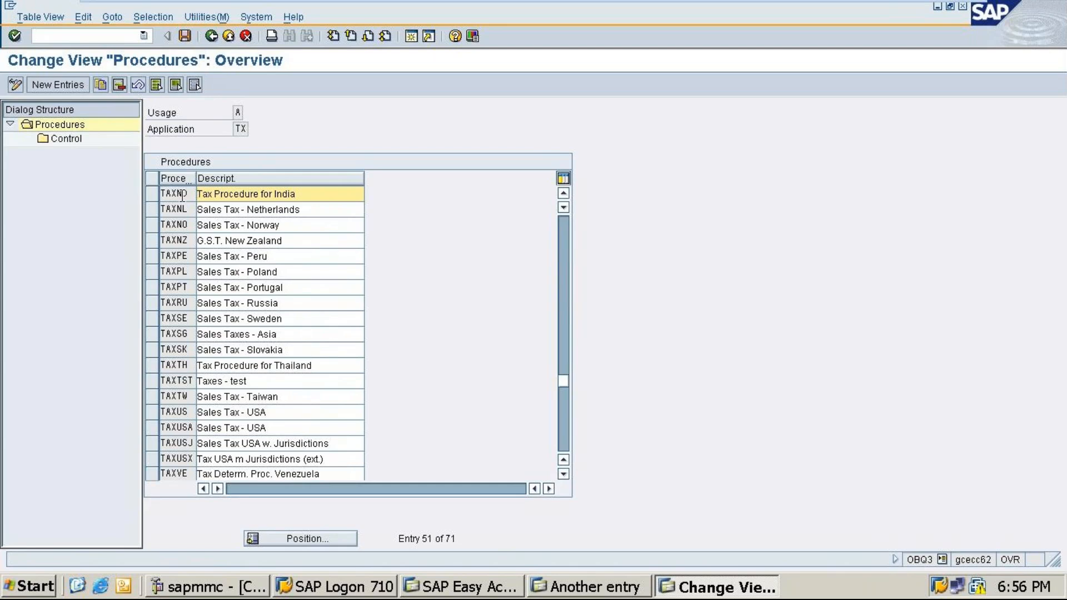
Select the TAXND procedure, open its Control data and start new entries
click(154, 194)
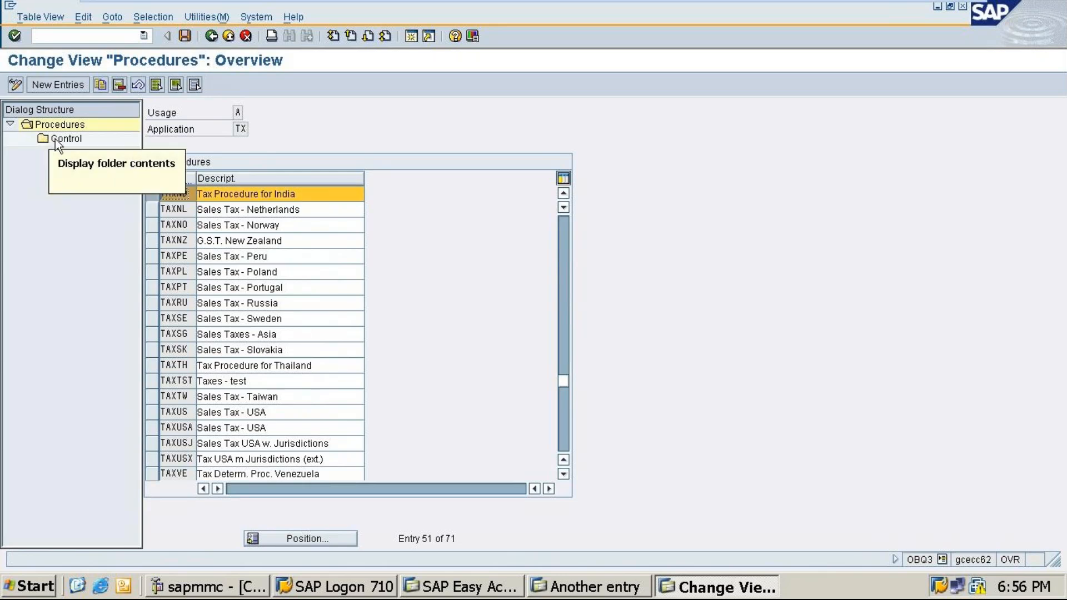
click(56, 137)
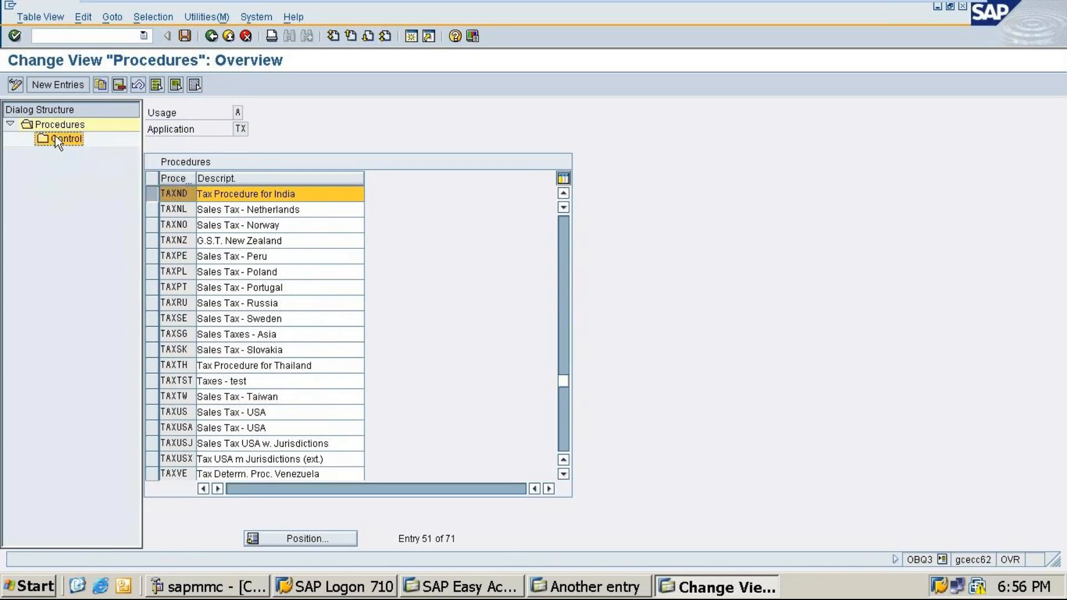
double_click(55, 137)
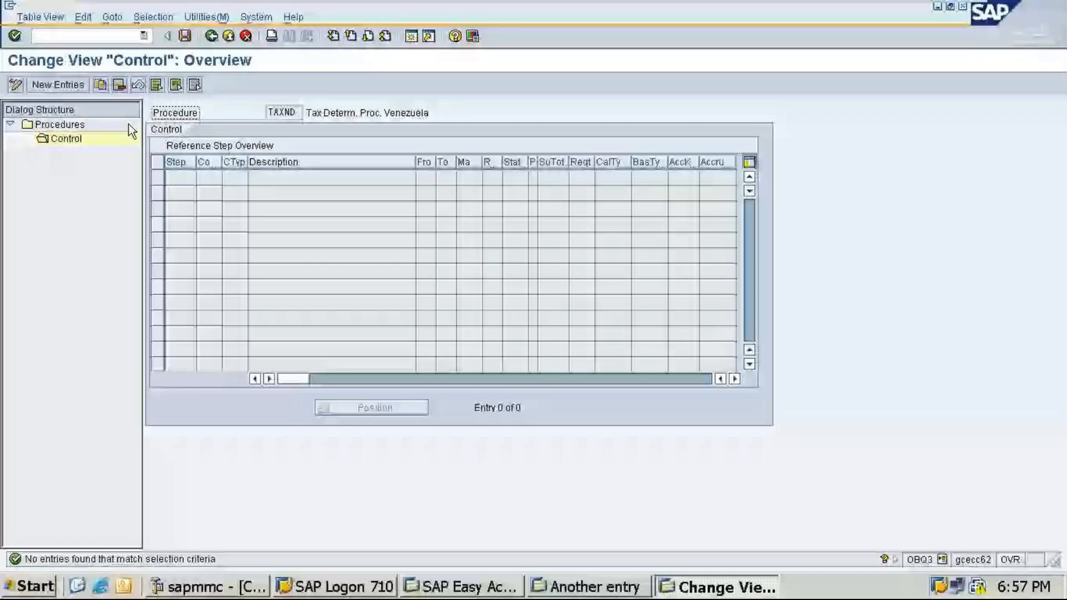
click(57, 86)
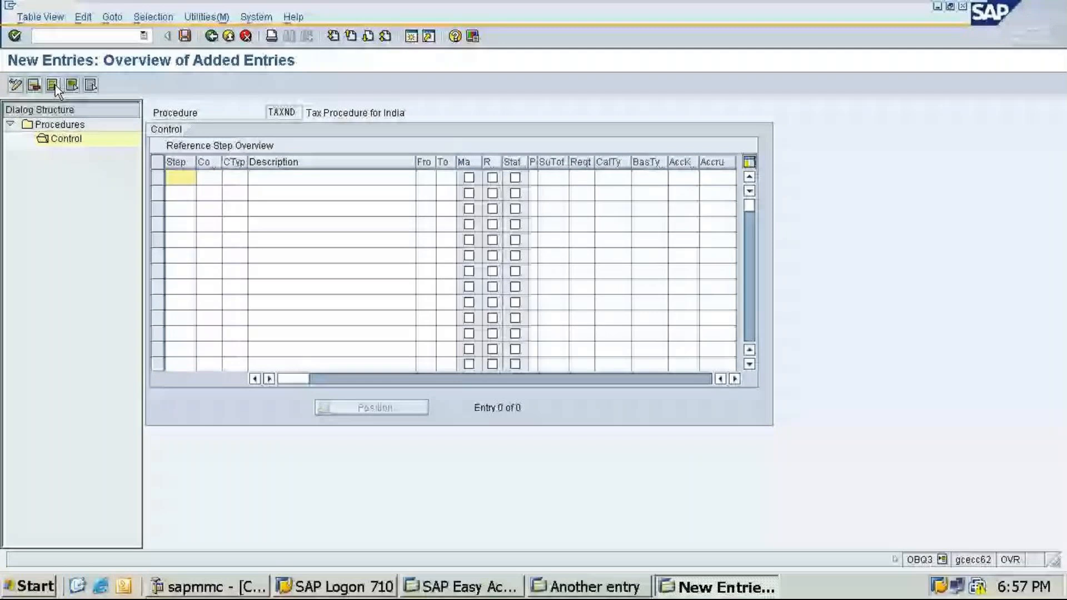
Switch to the Word document, review the Reference Step Overview table for steps 10 to 70, and return to the SAP virtual machine
click(936, 7)
scroll(362, 483, down, 3)
scroll(315, 319, down, 2)
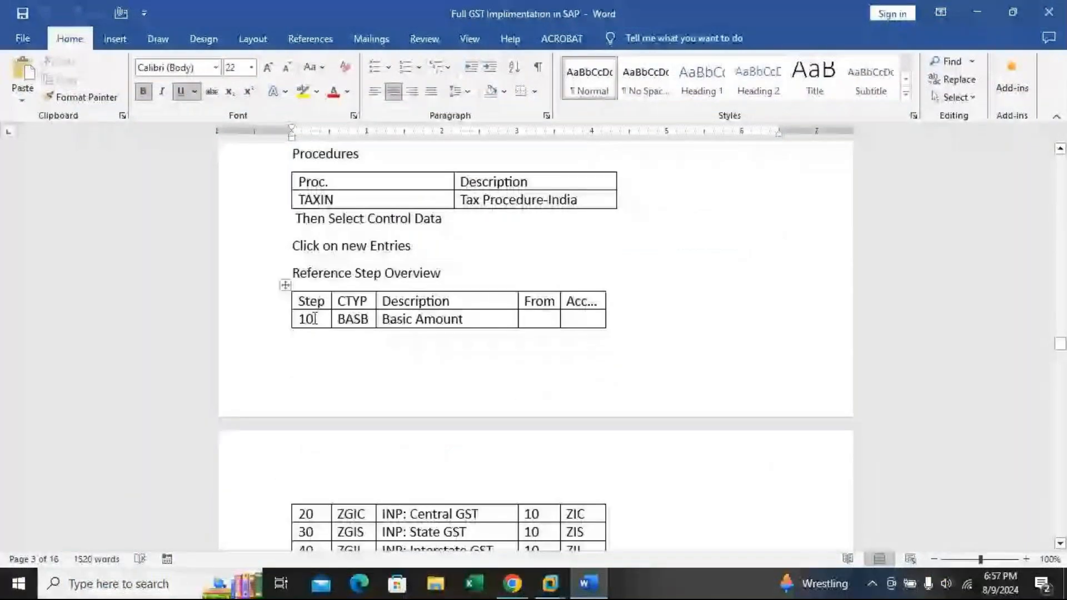
scroll(314, 319, down, 1)
scroll(419, 348, down, 2)
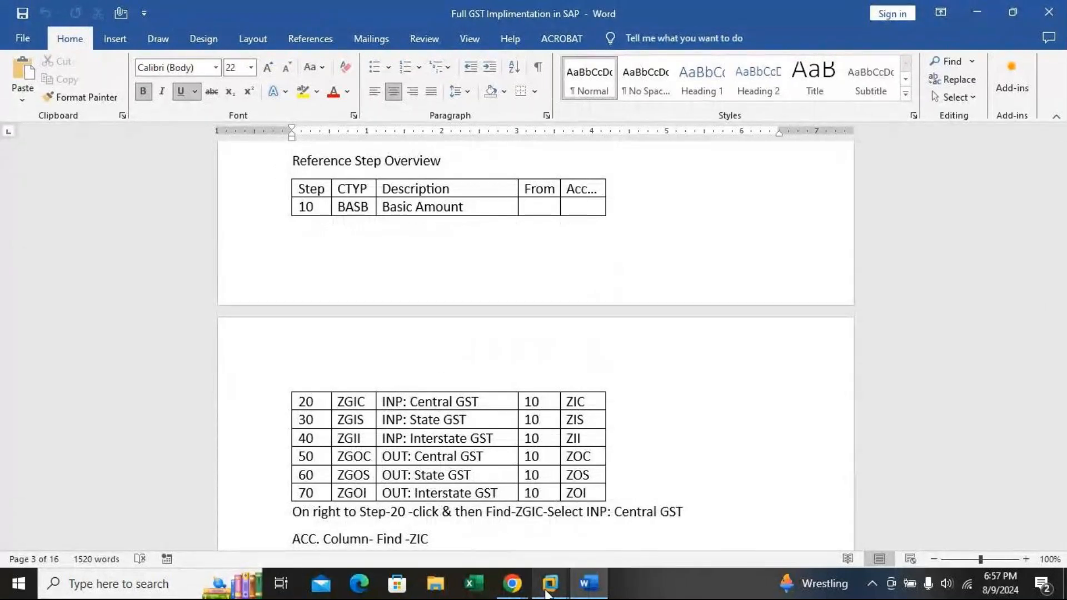
mouse_move(548, 591)
click(611, 515)
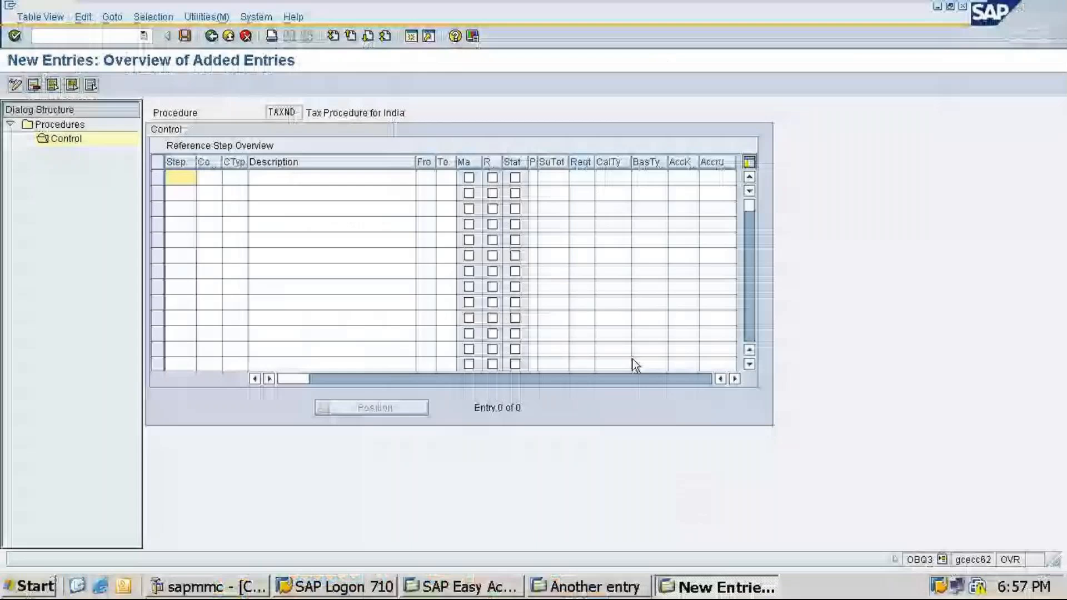
text(1)
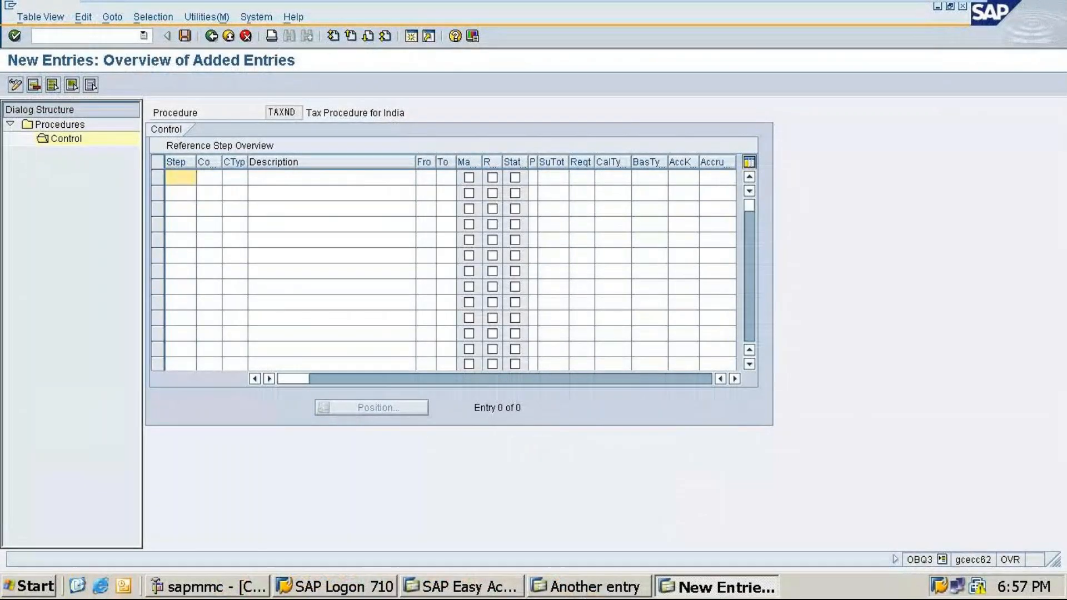
text(0)
click(915, 5)
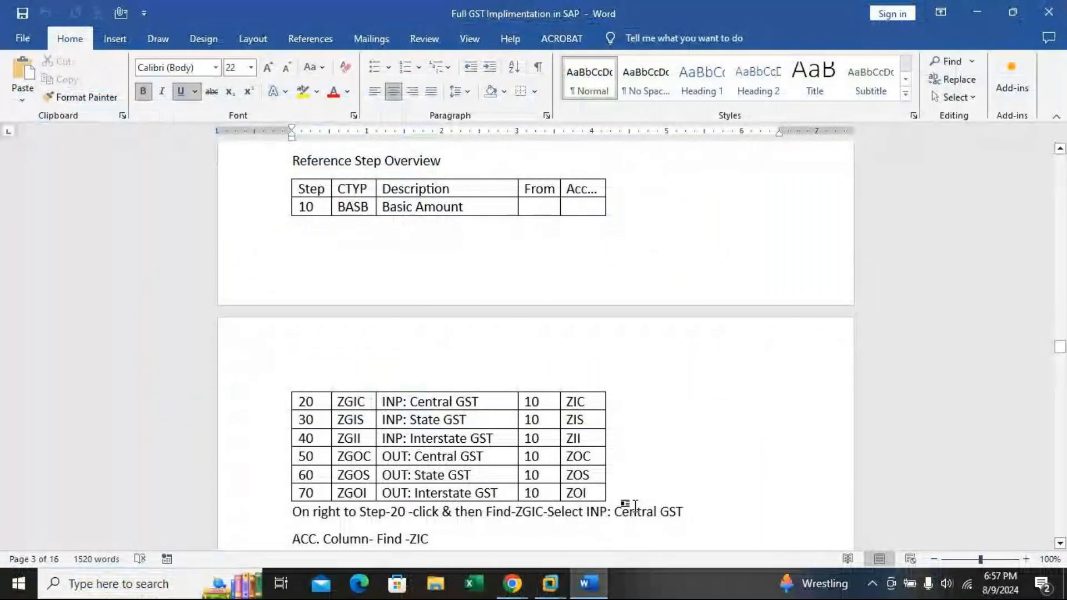
mouse_move(554, 587)
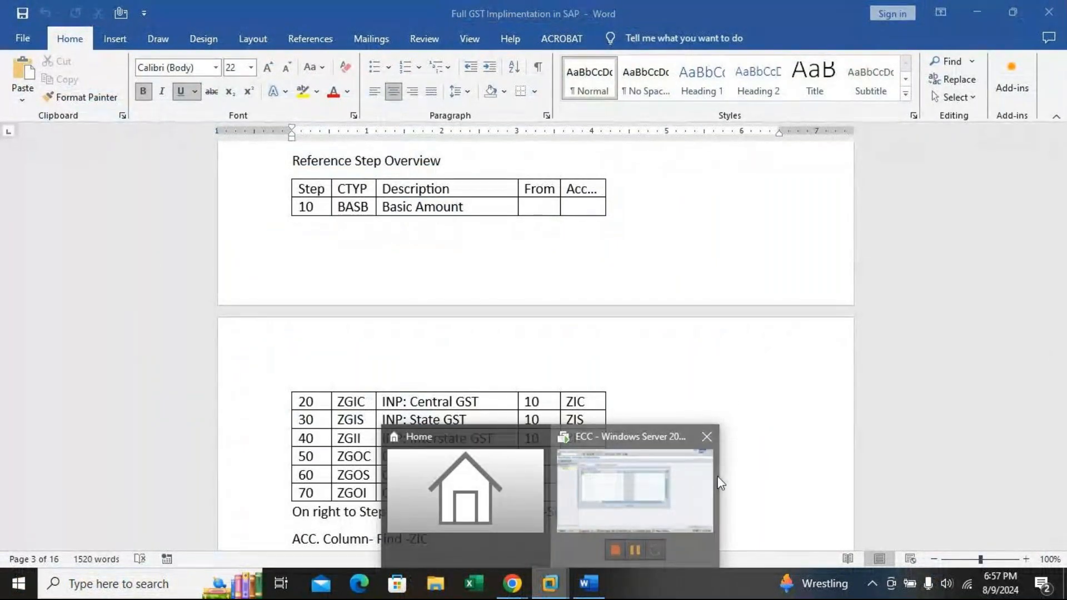
click(715, 488)
key(BackSpace)
key(BackSpace)
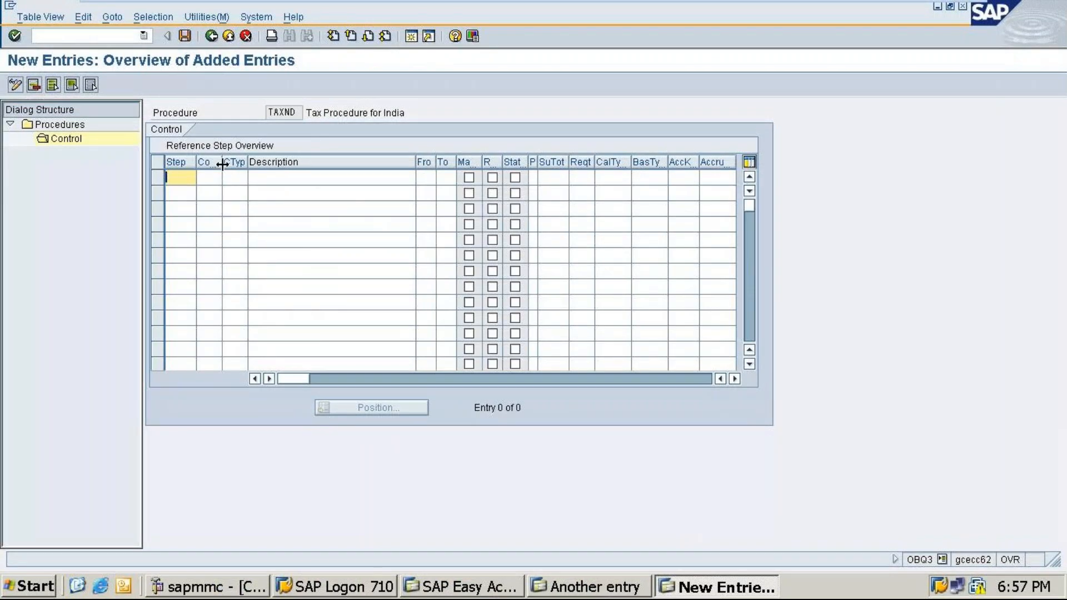
Cancel the new control entries for TAXND, discard the changes and exit to SAP Easy Access
click(228, 36)
click(244, 36)
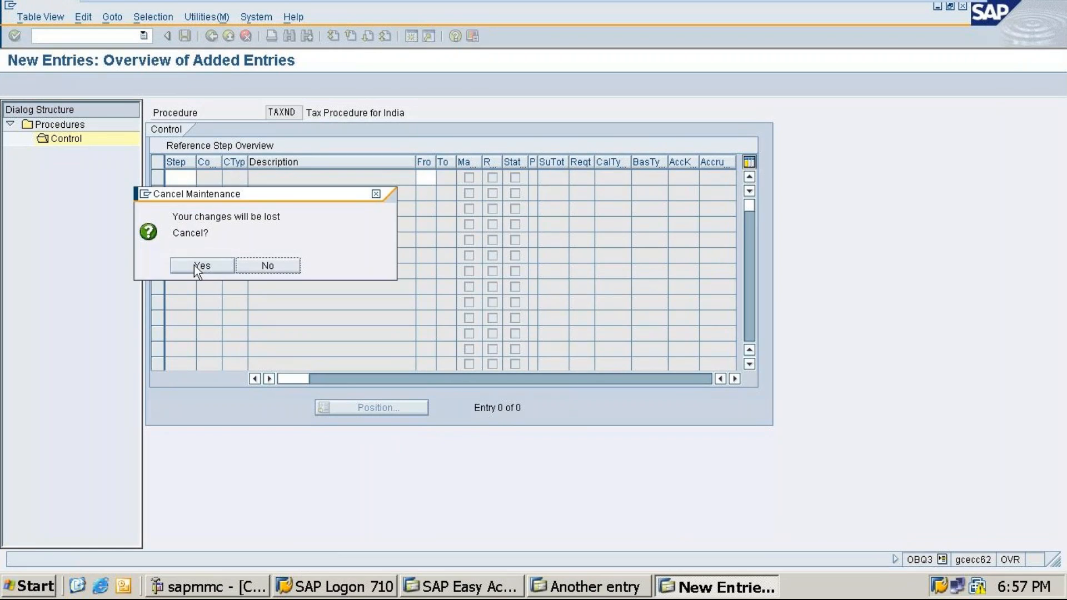
click(197, 267)
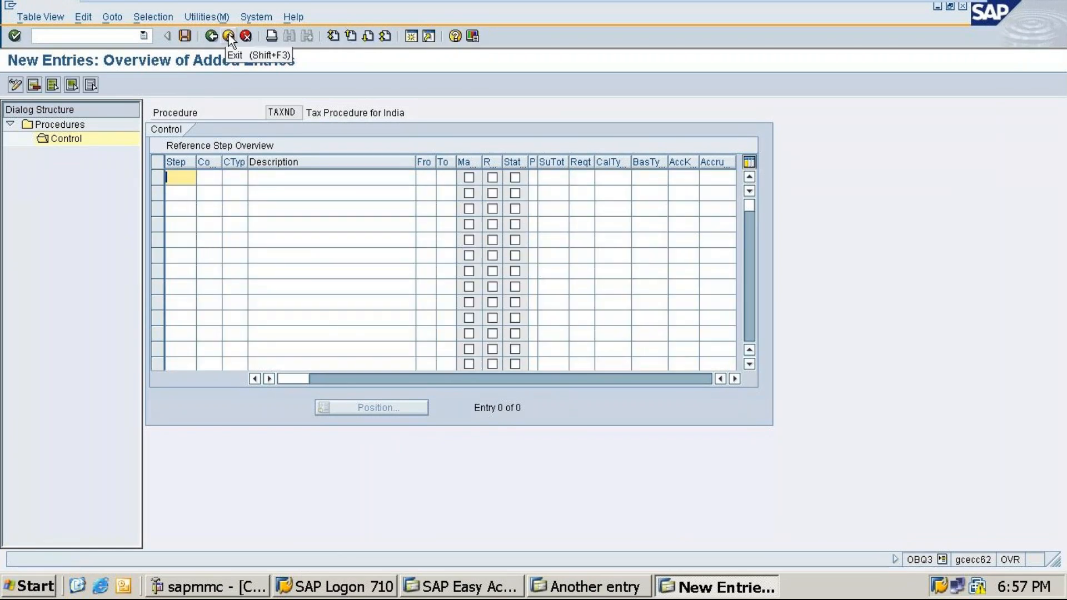
click(229, 36)
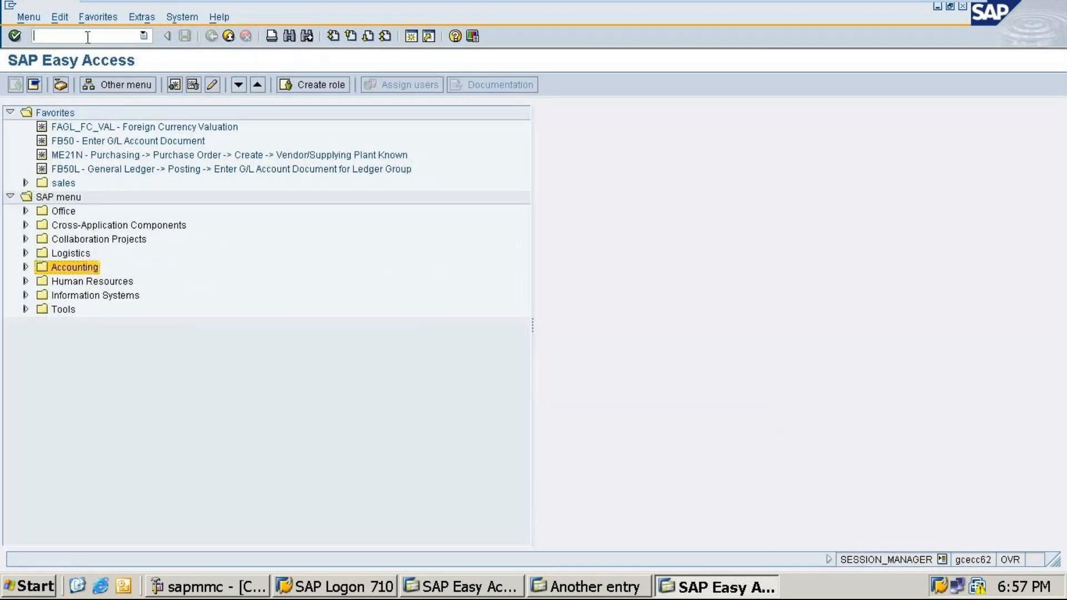
Run transaction /nobq3 and position the procedures list at TAXND
text(/nobq3)
key(Return)
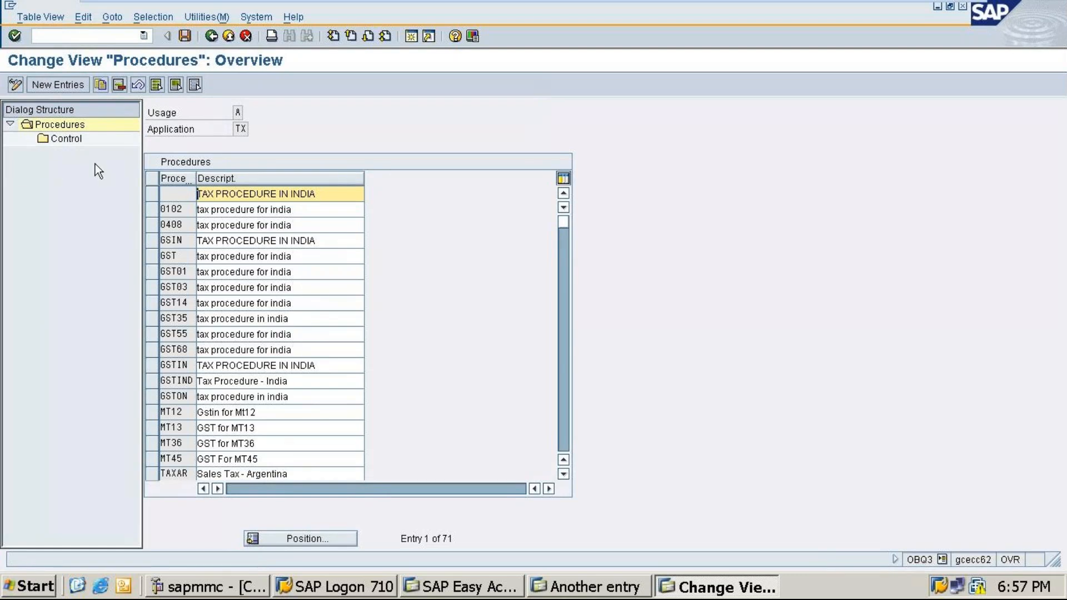
click(311, 538)
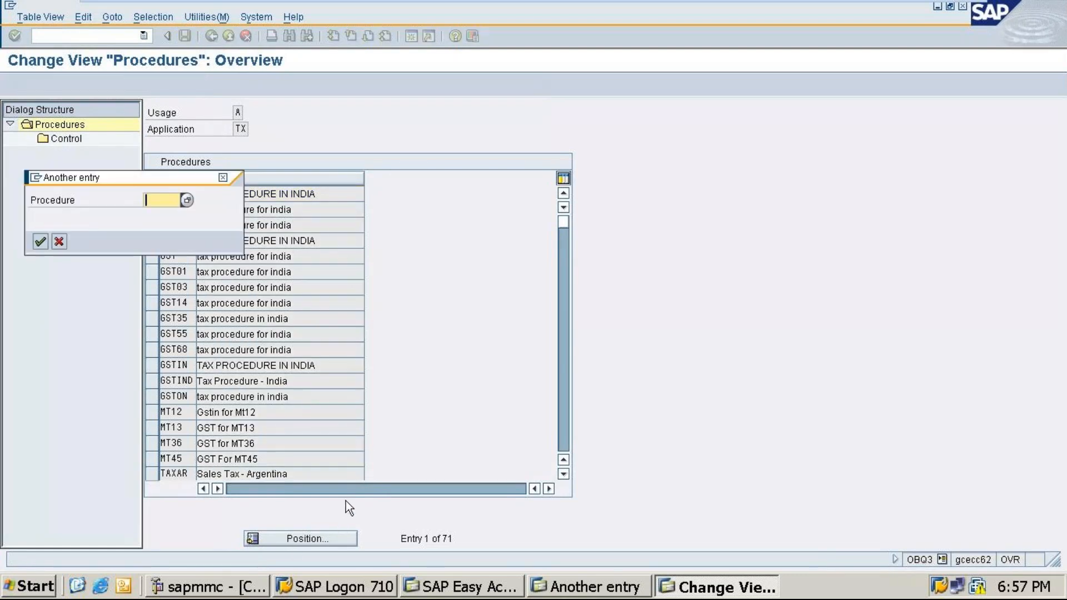
text(ta)
click(161, 215)
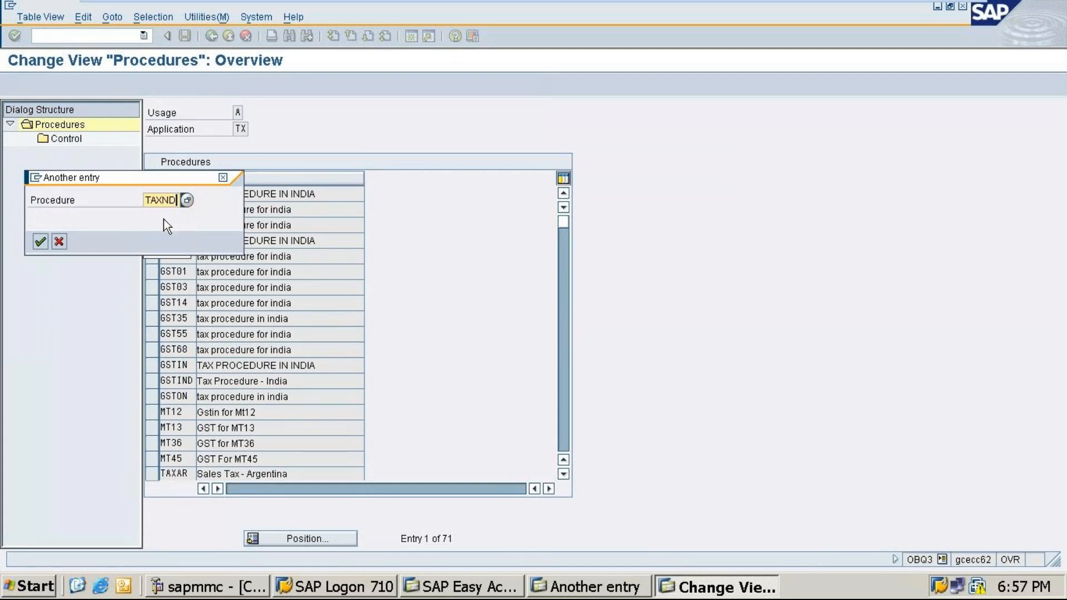
key(Return)
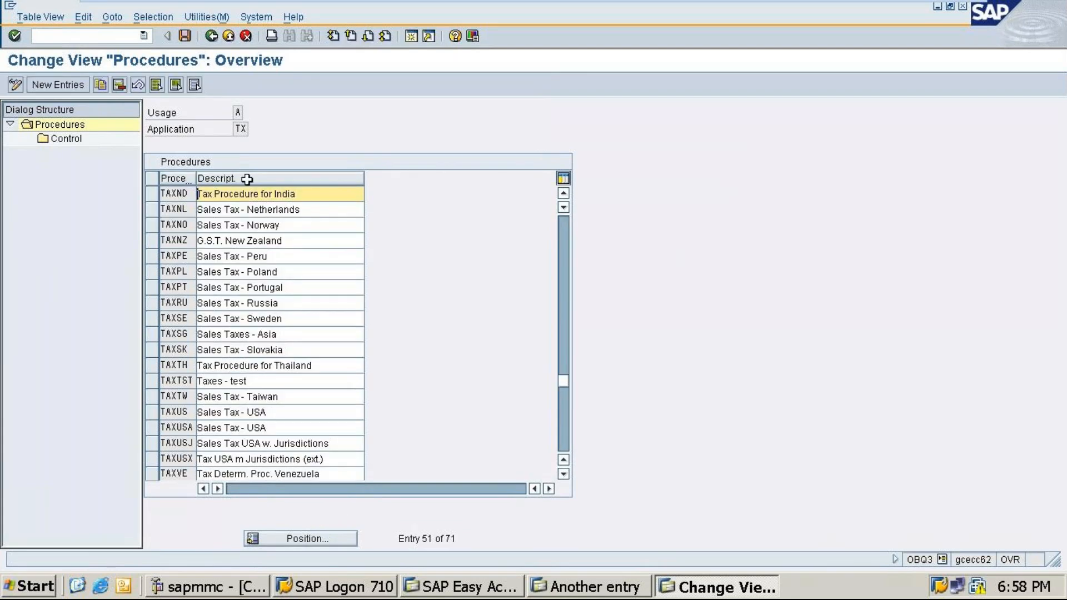
Open the Control data of the TAXND procedure and start new entries for its reference steps
click(152, 192)
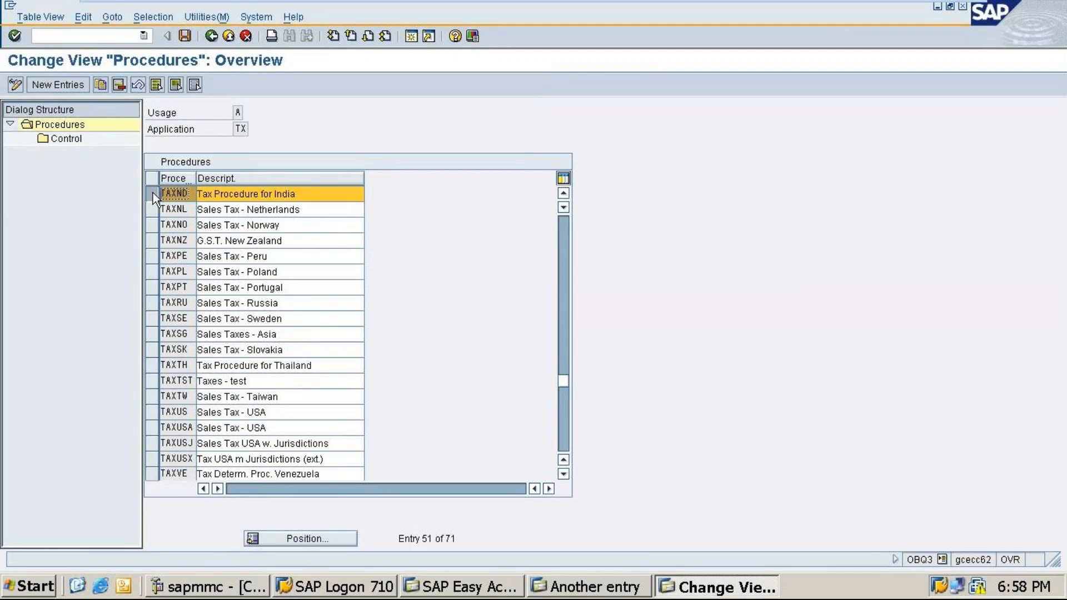
double_click(64, 139)
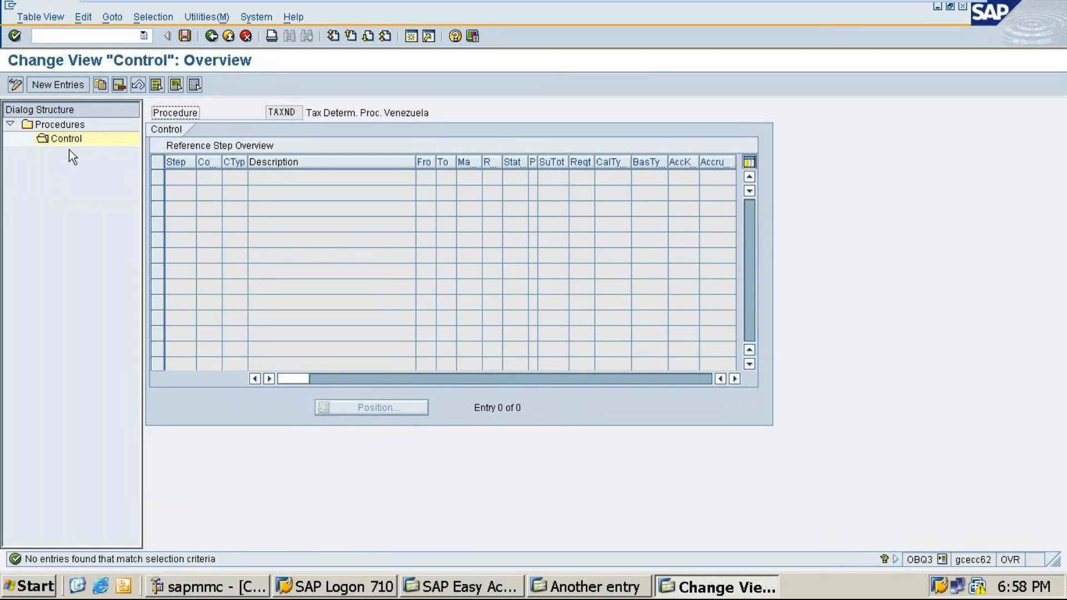
click(64, 83)
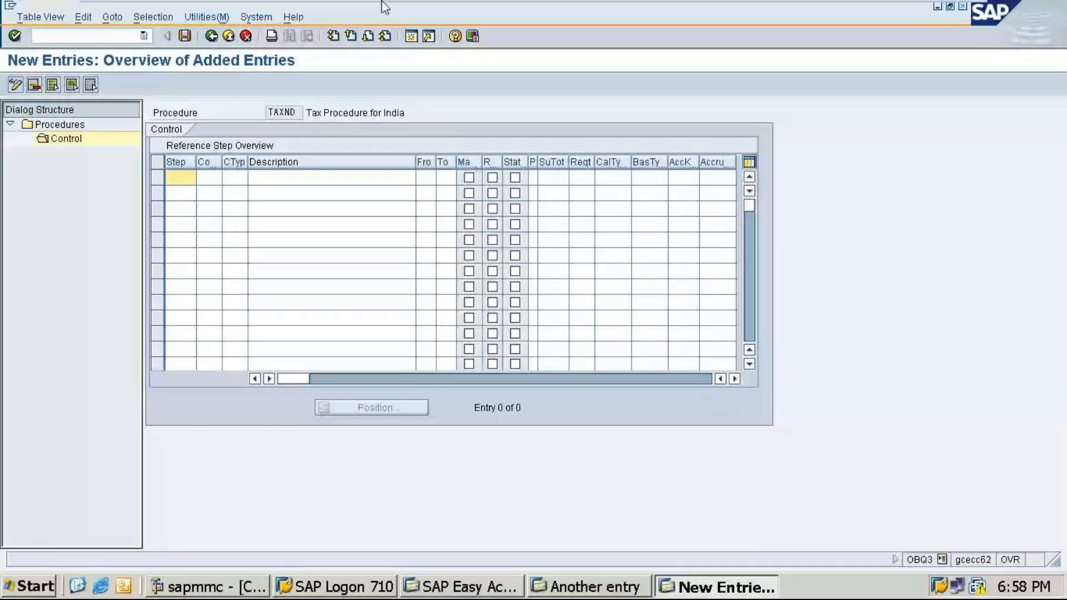
Check the Reference Step Overview table in the Word document and enter step 10 with condition type BASB in the SAP control table
mouse_move(930, 8)
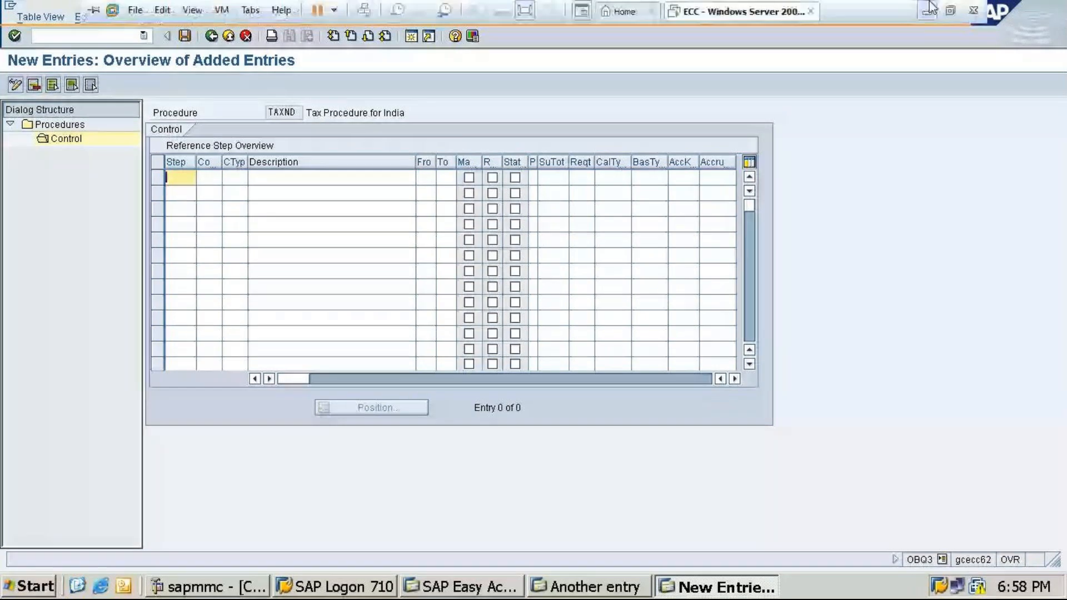
click(930, 8)
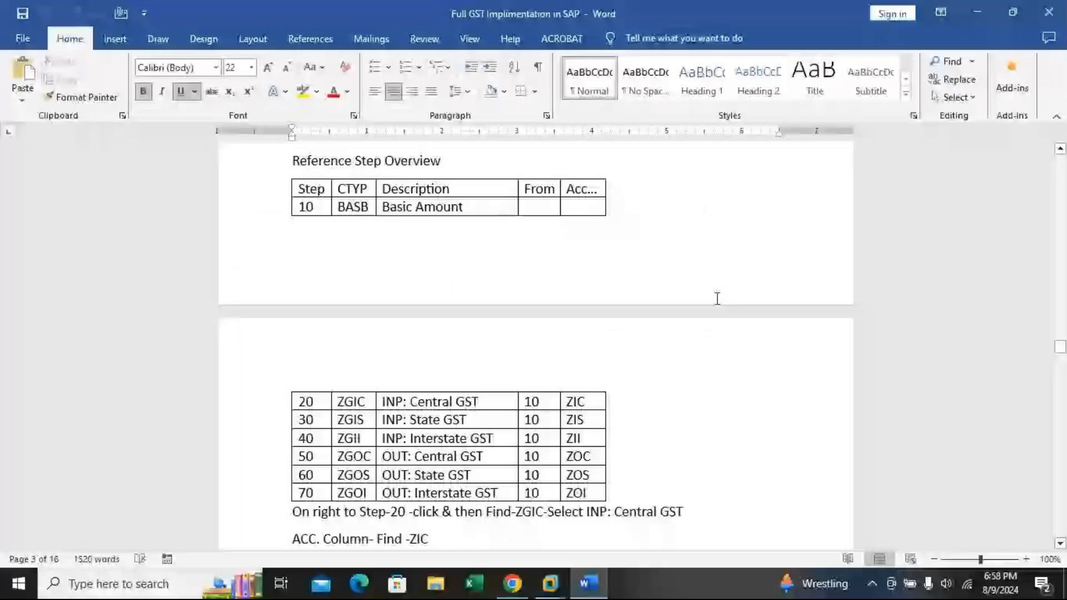
click(554, 588)
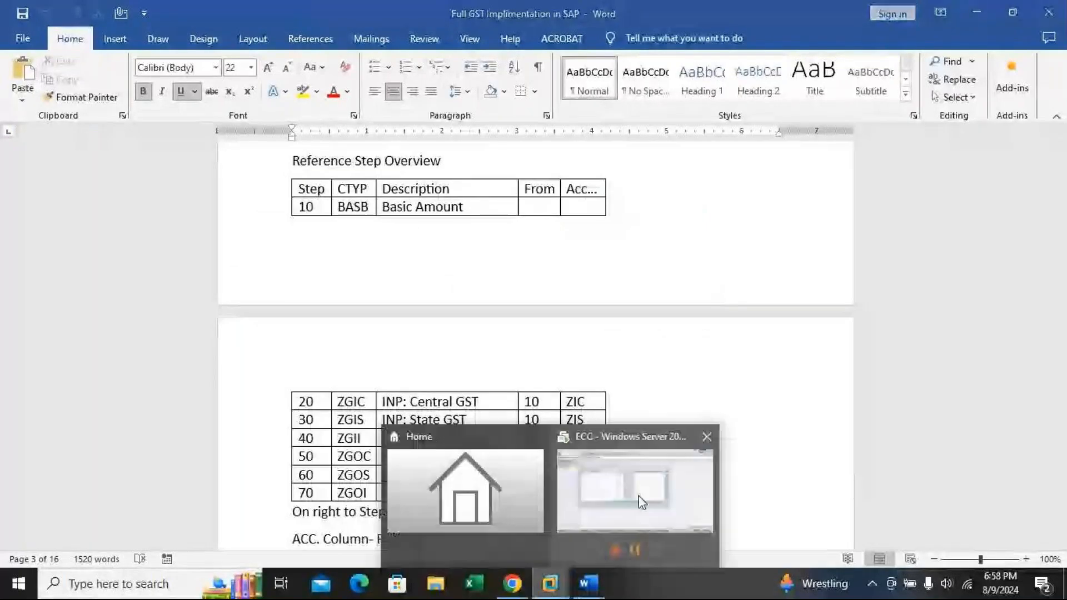
click(641, 501)
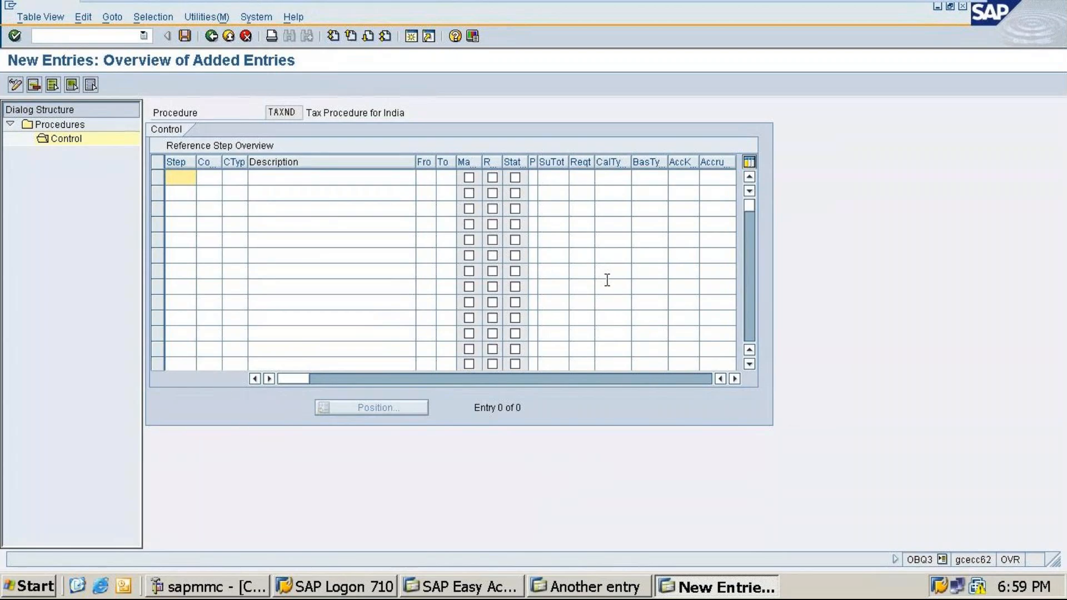
text(10)
click(243, 177)
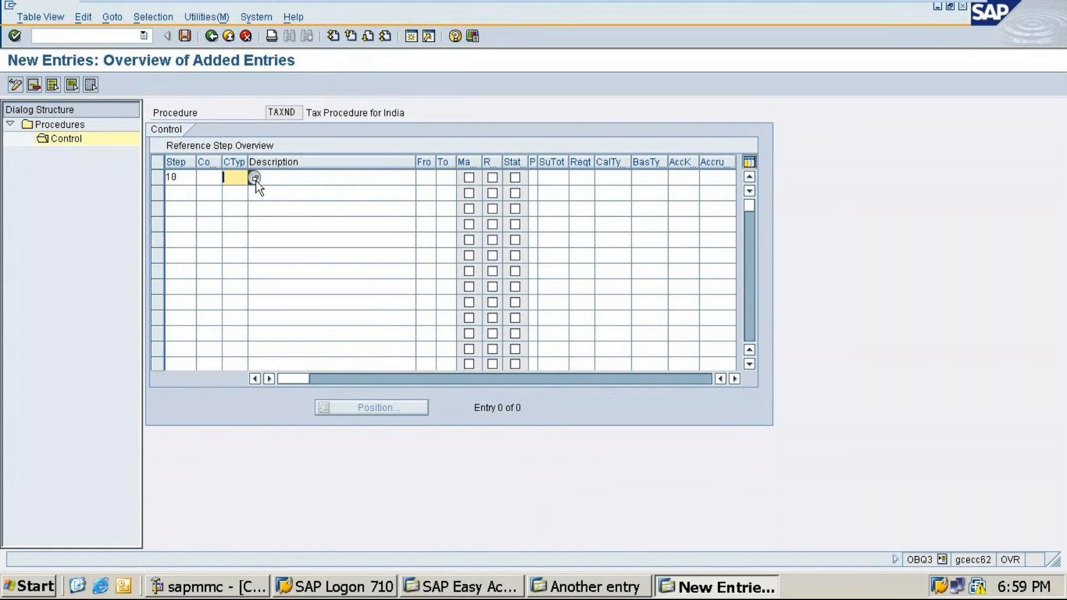
click(254, 177)
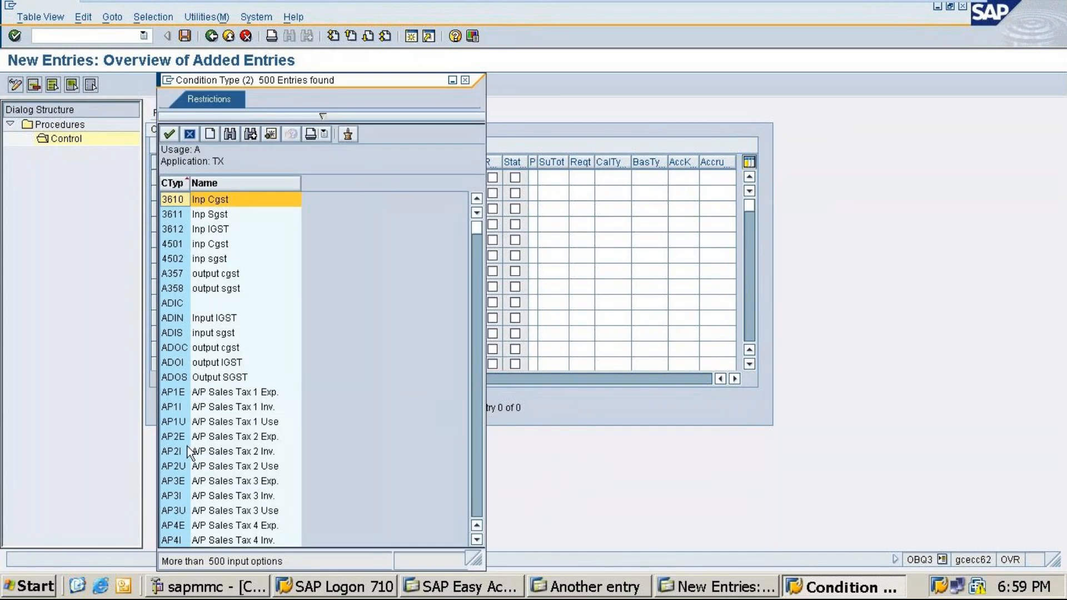
scroll(200, 461, down, 4)
double_click(209, 481)
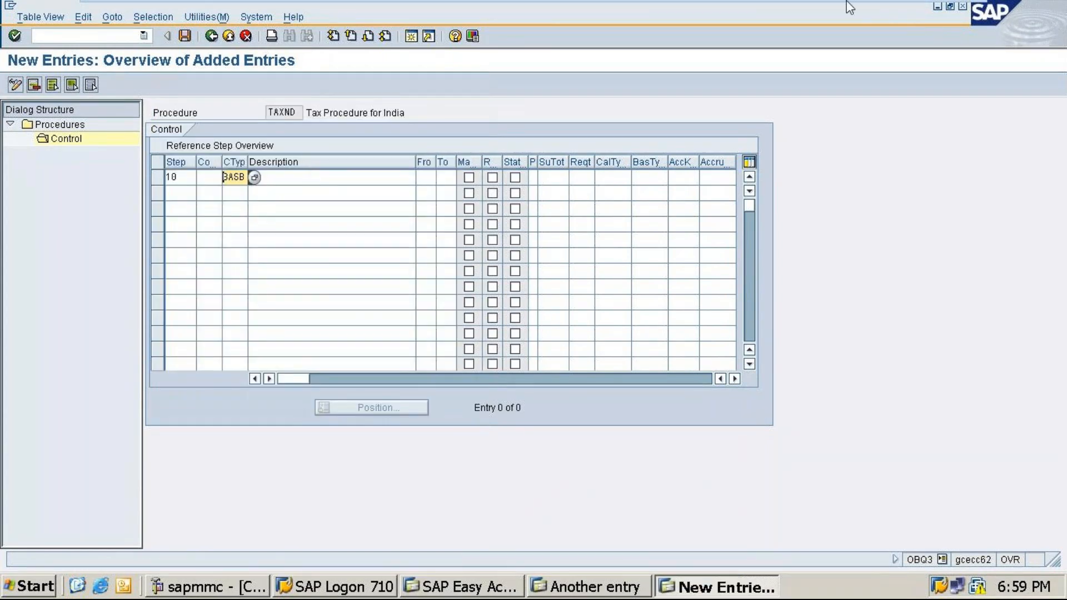
Recheck the step 10 row in the Word document and enter Base Amount as that step's description in SAP
click(944, 7)
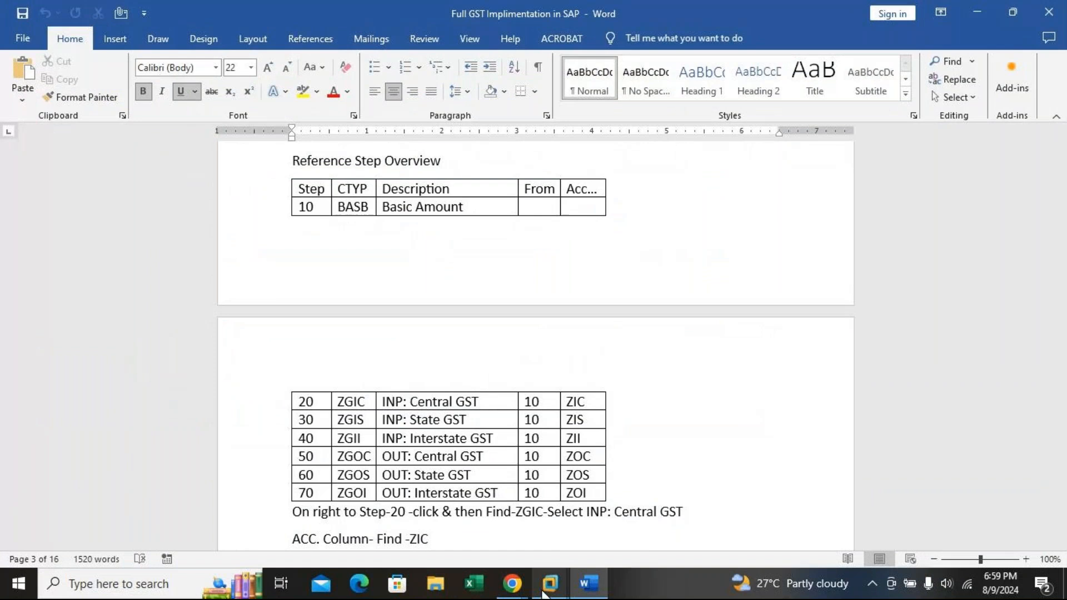
mouse_move(544, 593)
click(695, 503)
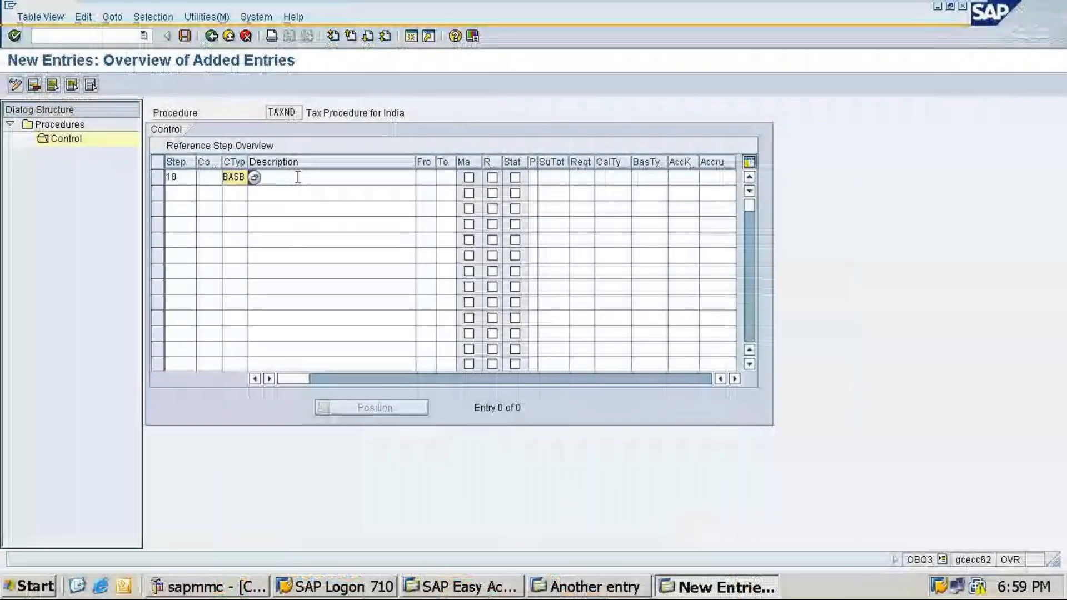
click(298, 176)
text(Base Amount)
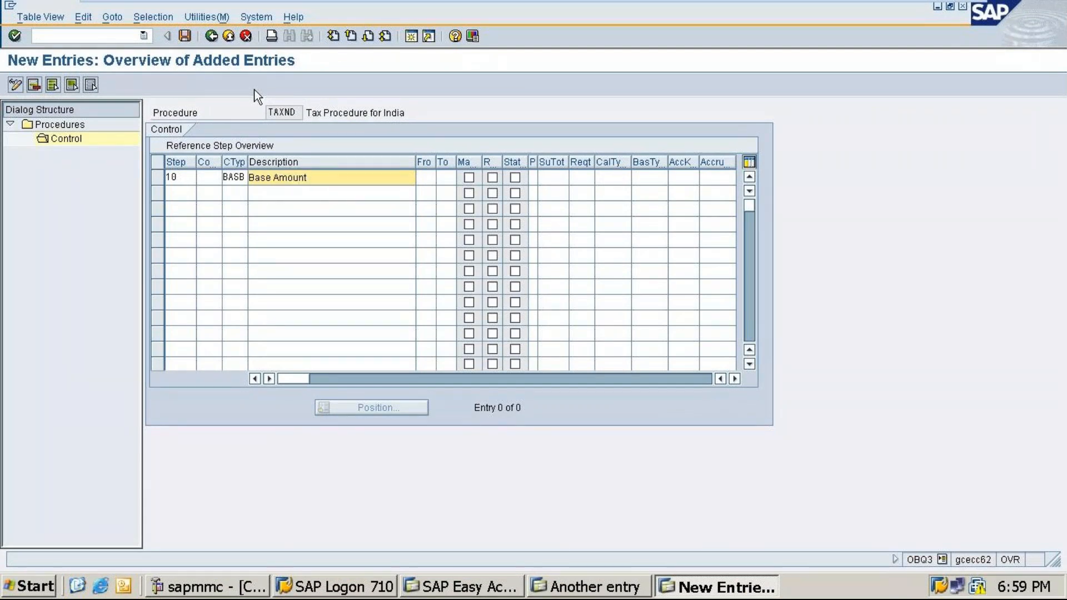
click(183, 191)
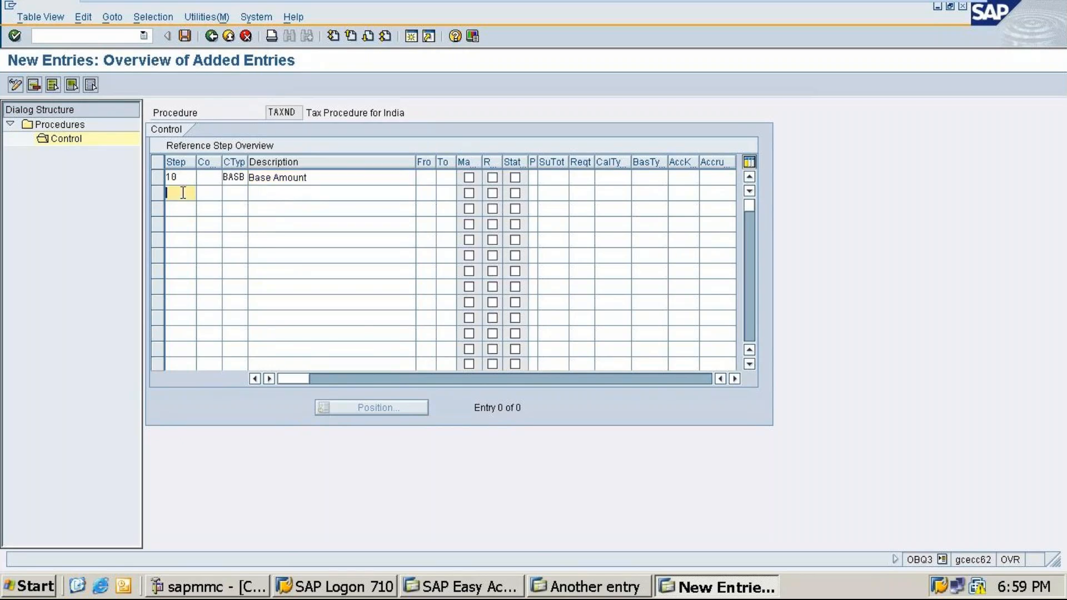
Add reference step 20 to the TAXND control table and pick condition type MGIC (INP: Central GST) from the value list
text(20)
click(237, 191)
click(254, 192)
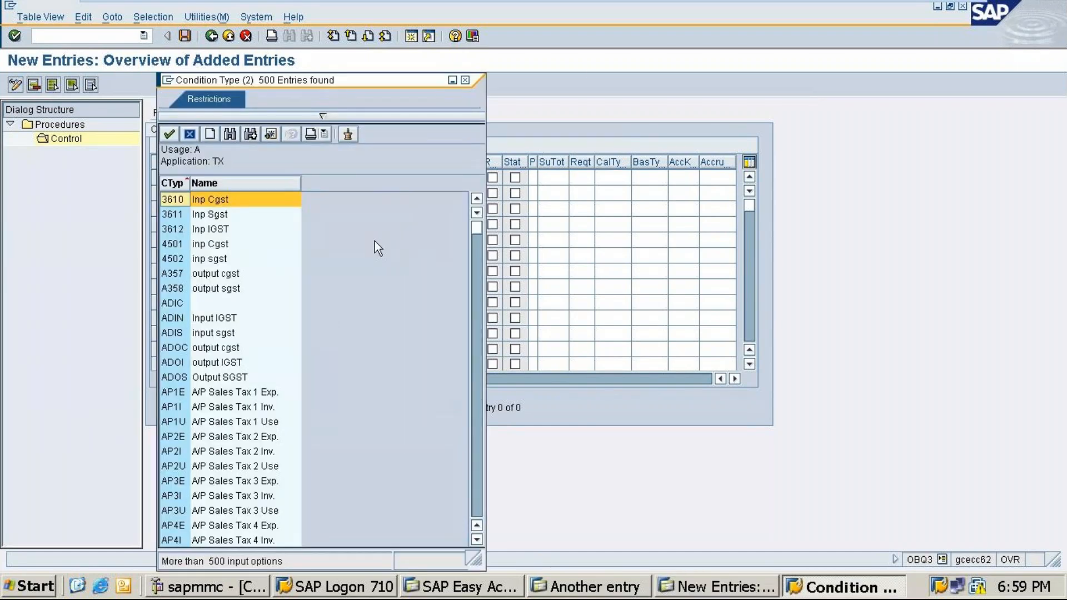
scroll(326, 369, down, 15)
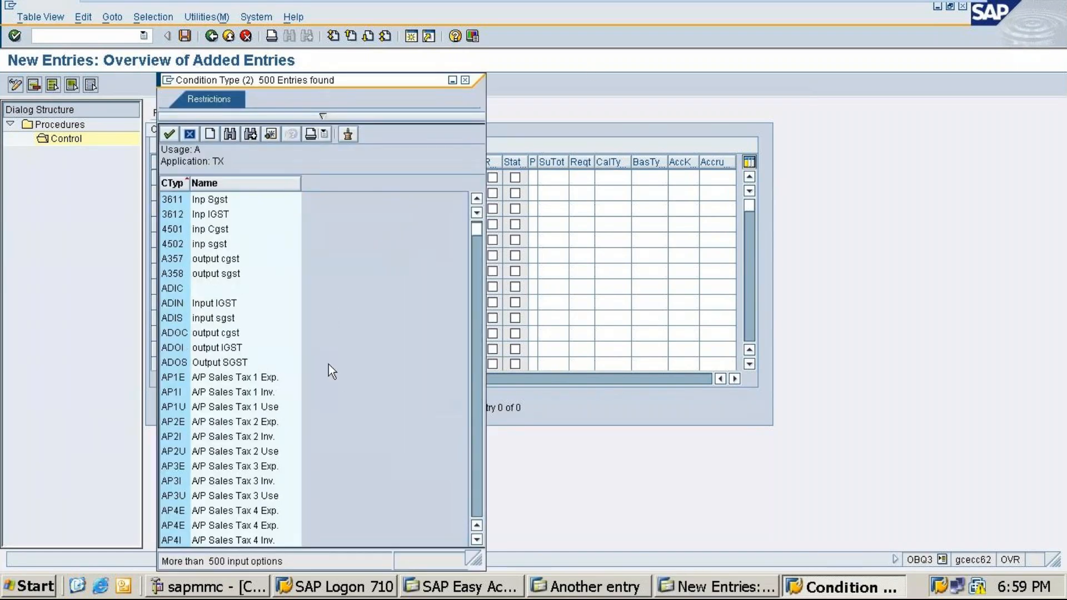
scroll(282, 473, down, 20)
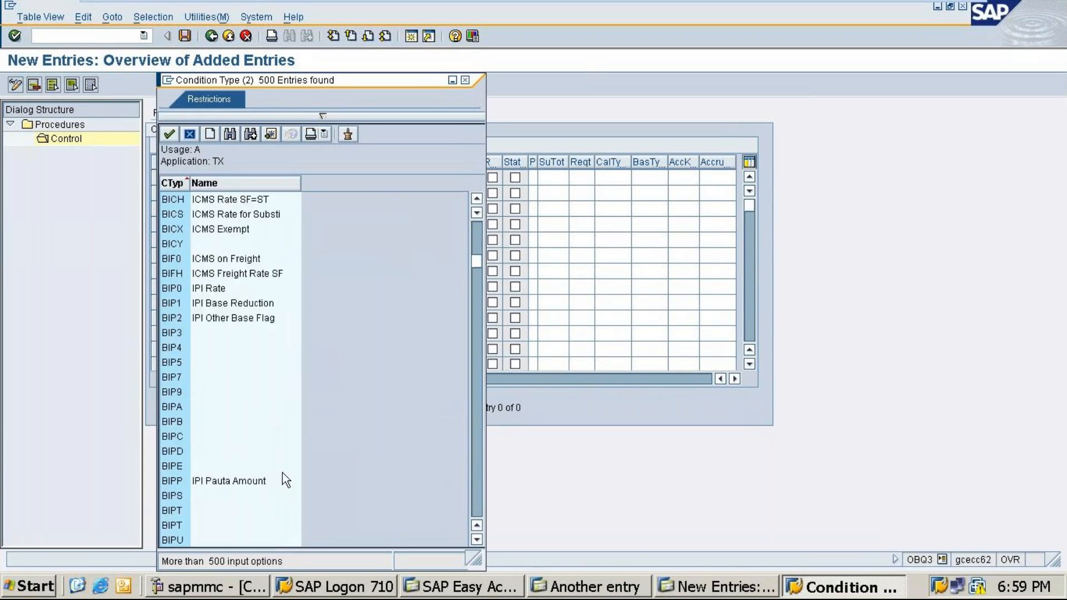
scroll(288, 466, down, 15)
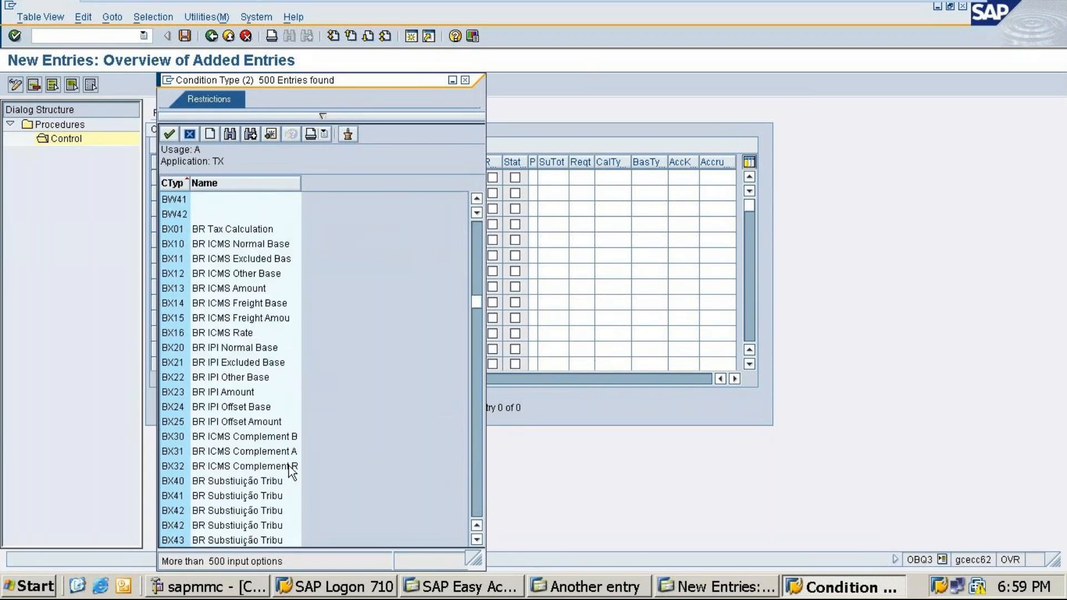
scroll(286, 472, down, 7)
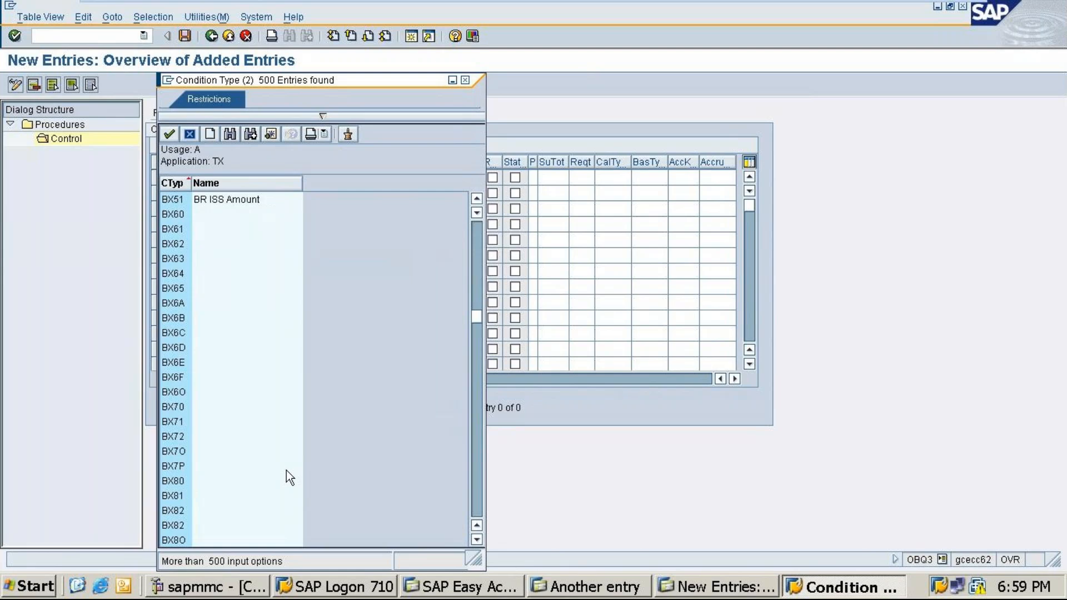
scroll(273, 488, down, 2)
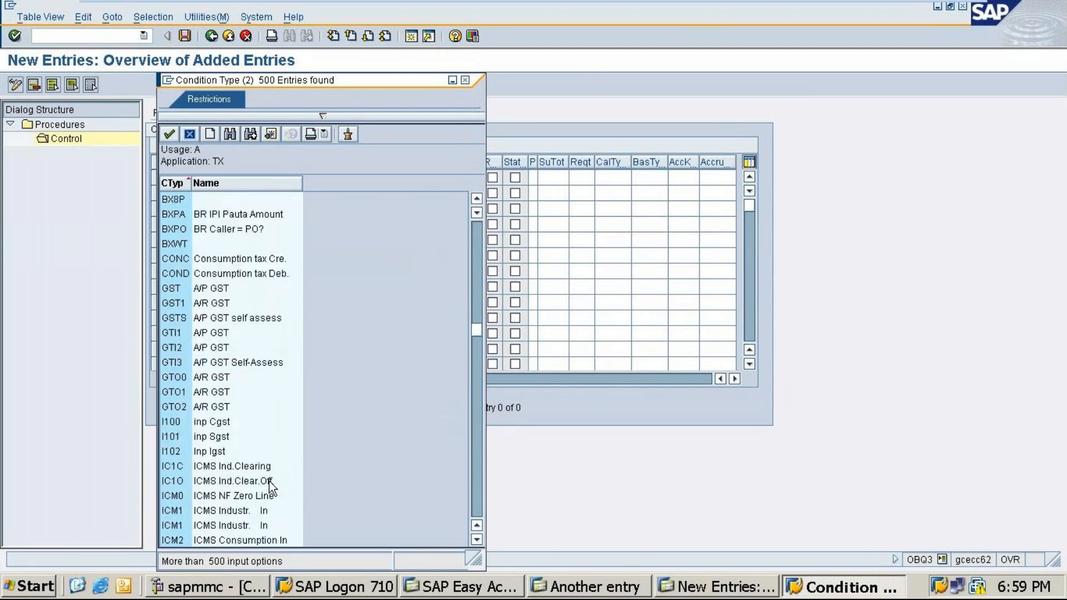
scroll(272, 488, down, 6)
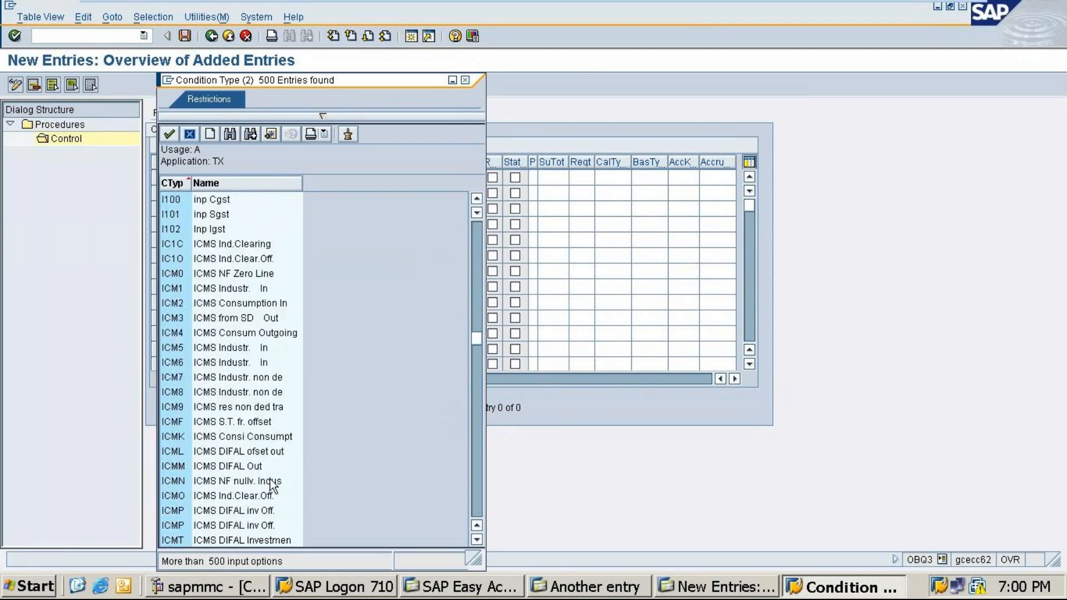
scroll(270, 481, down, 3)
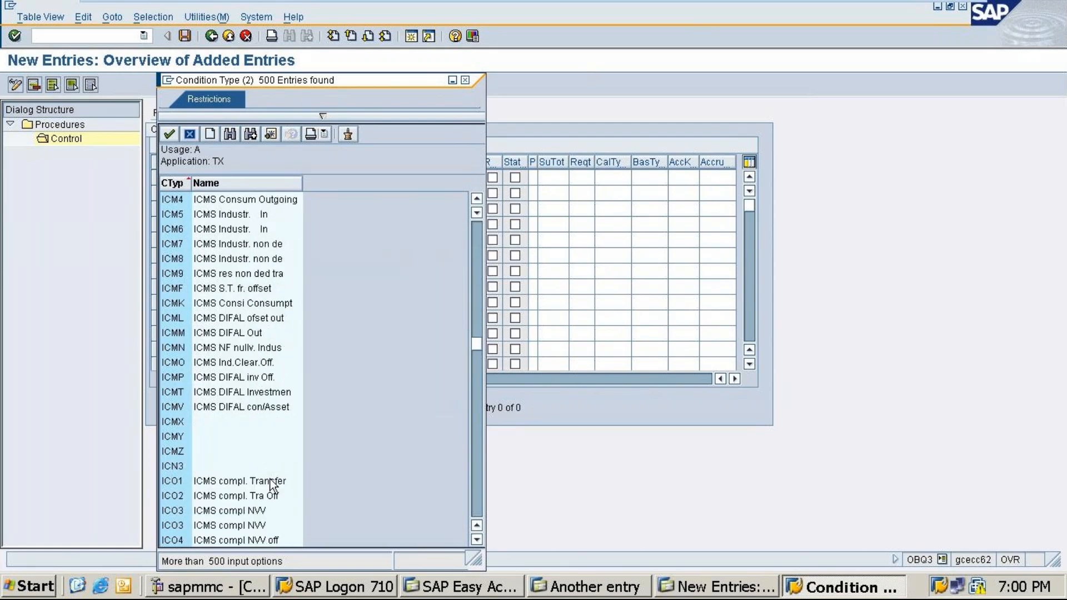
scroll(272, 484, down, 4)
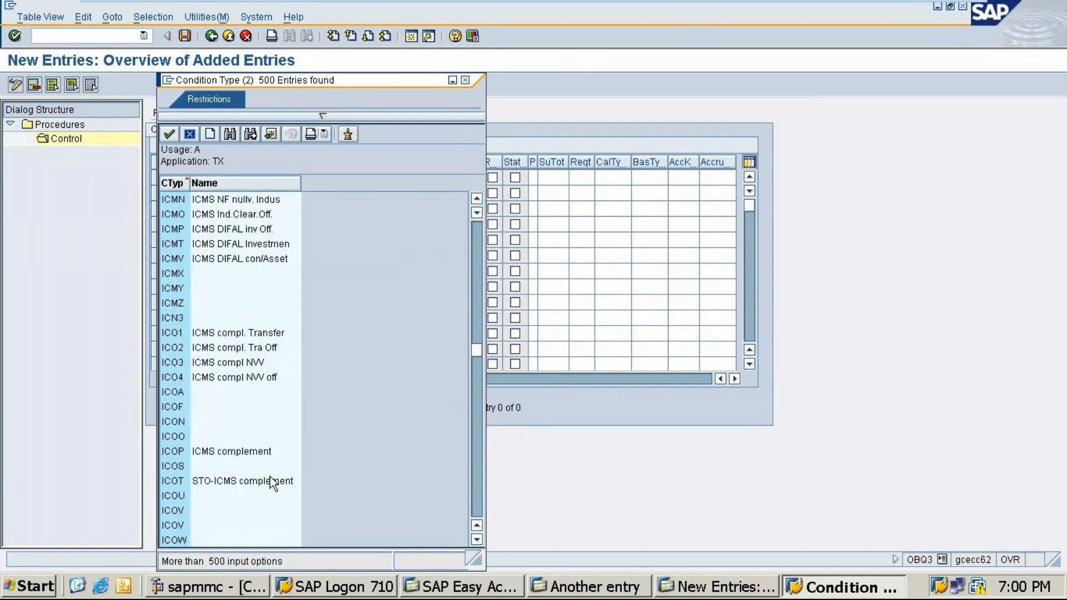
scroll(271, 475, down, 4)
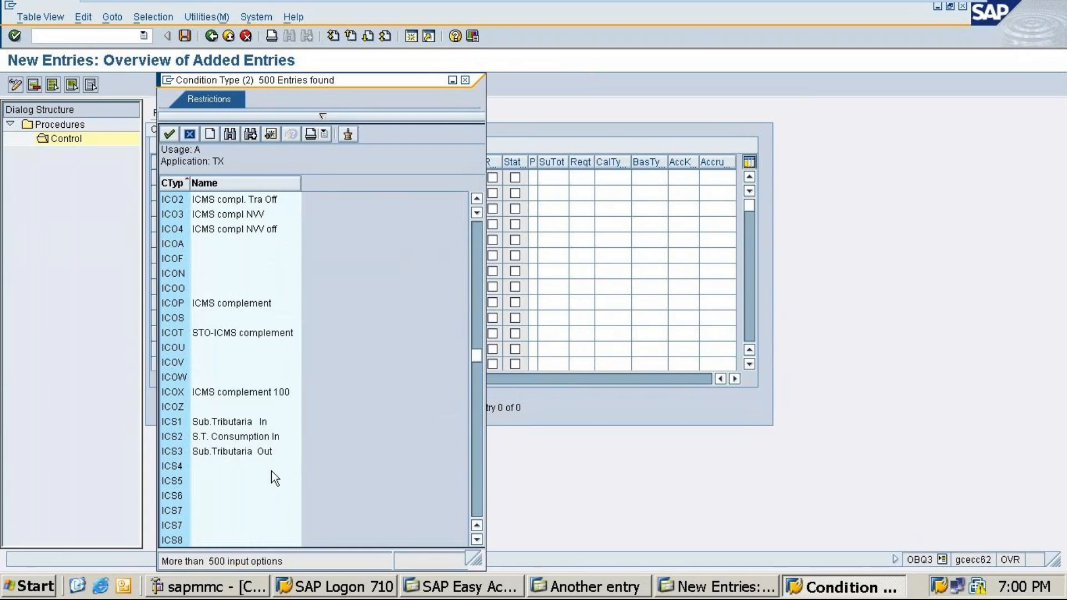
scroll(273, 476, down, 4)
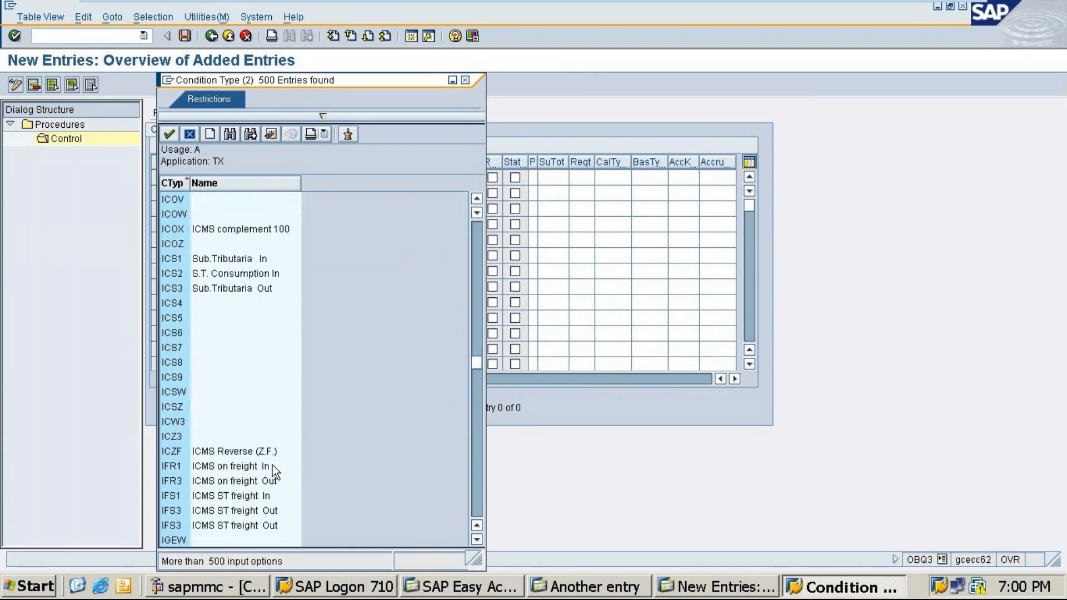
scroll(276, 471, down, 3)
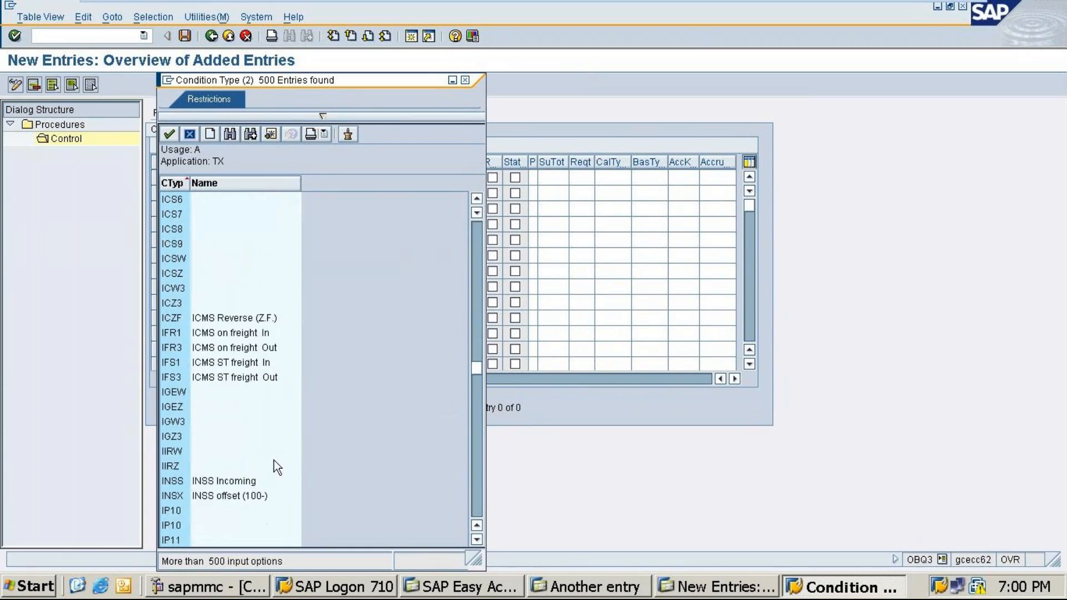
scroll(277, 464, down, 4)
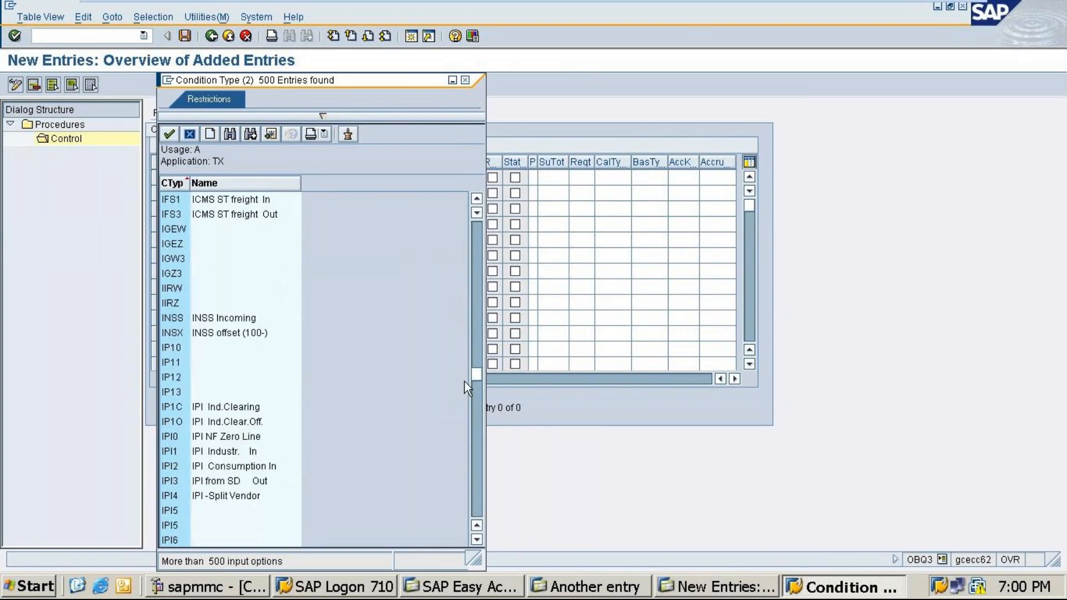
drag(479, 372, 478, 392)
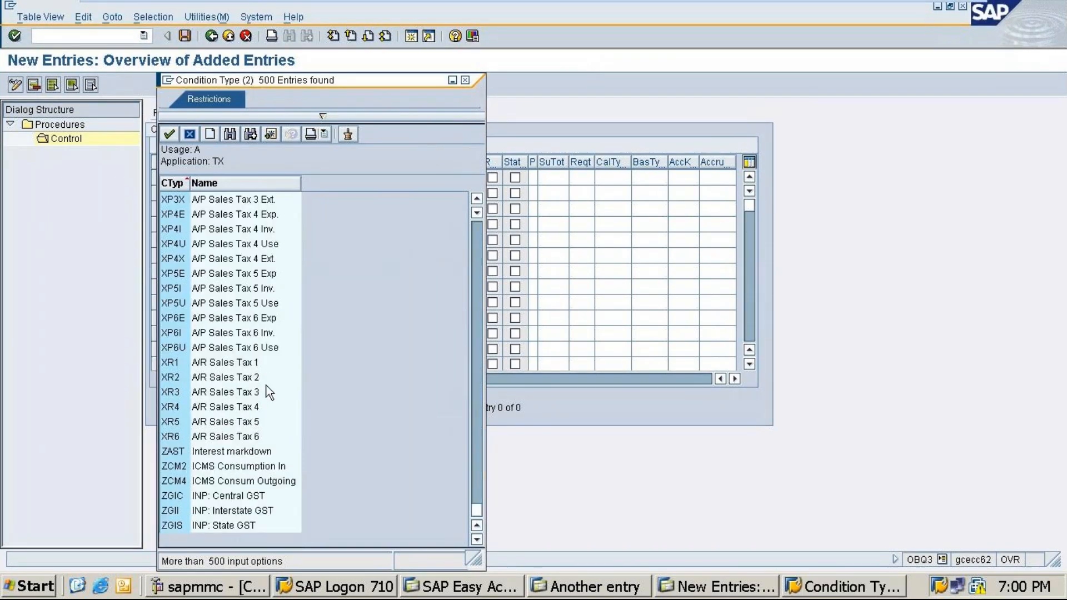
scroll(271, 406, up, 5)
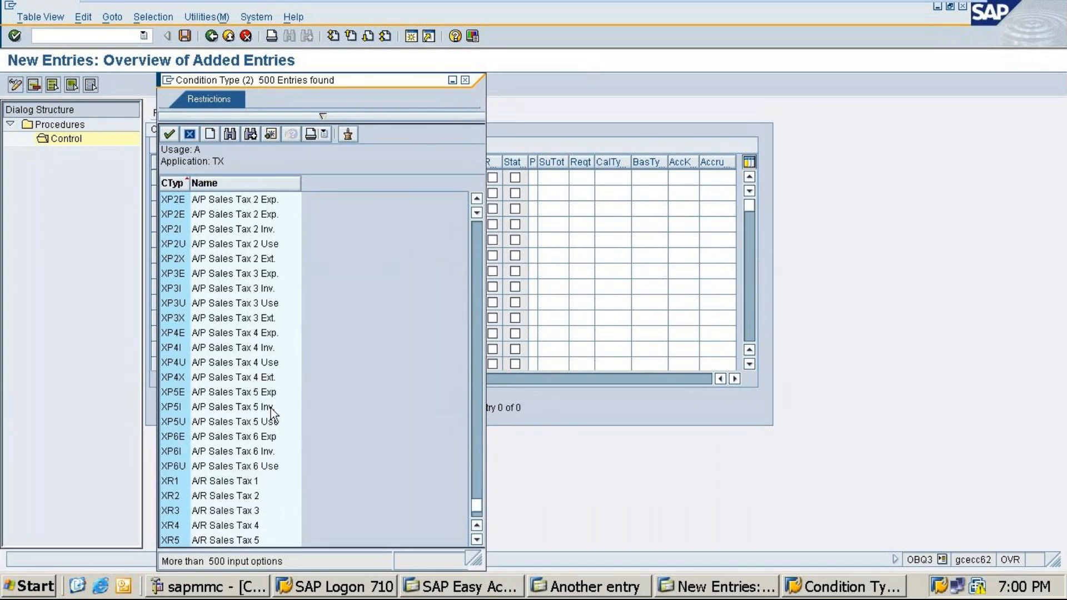
scroll(273, 406, up, 20)
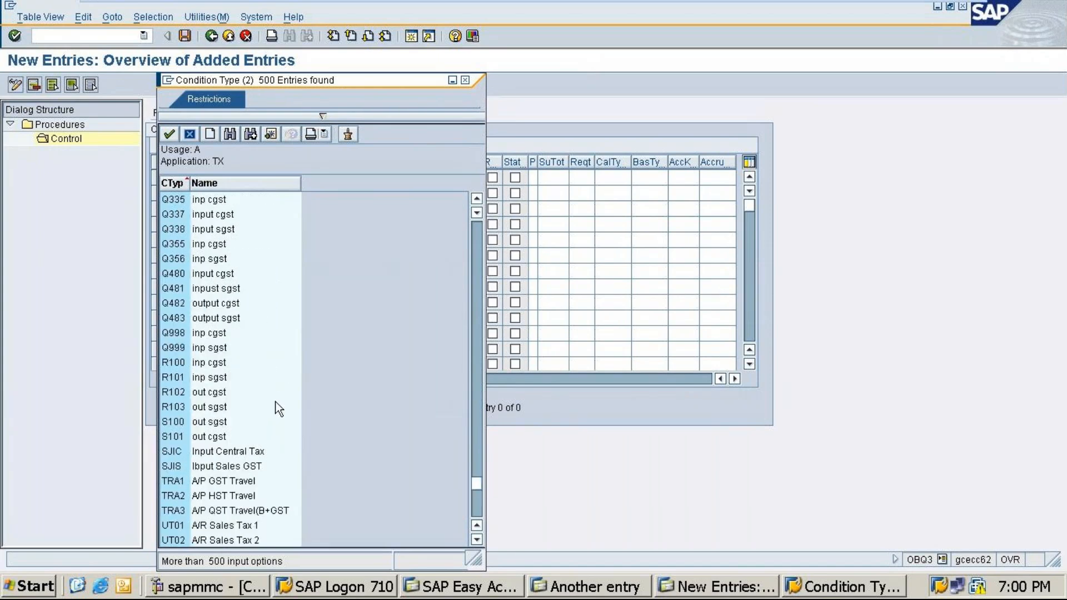
scroll(276, 407, up, 6)
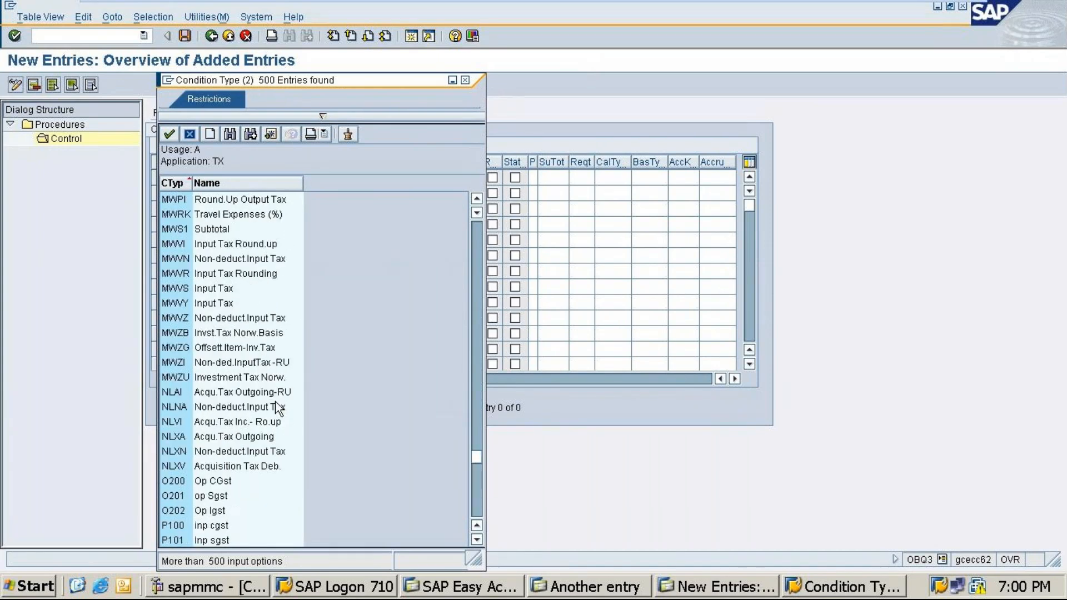
scroll(277, 407, up, 6)
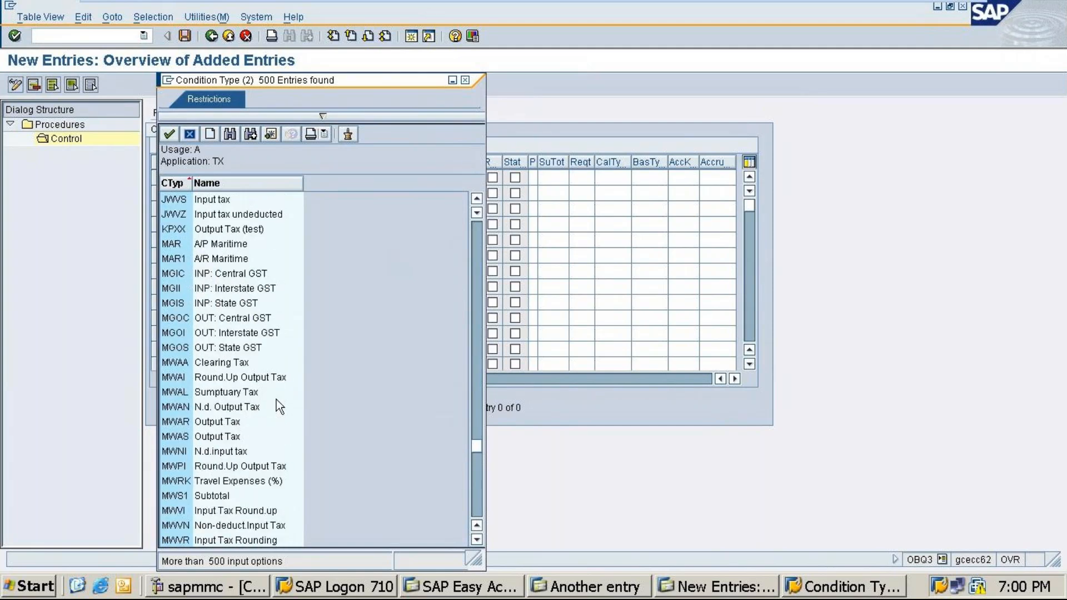
double_click(222, 272)
Enter INP: Central GST as the description of step 20
click(278, 194)
text(IN)
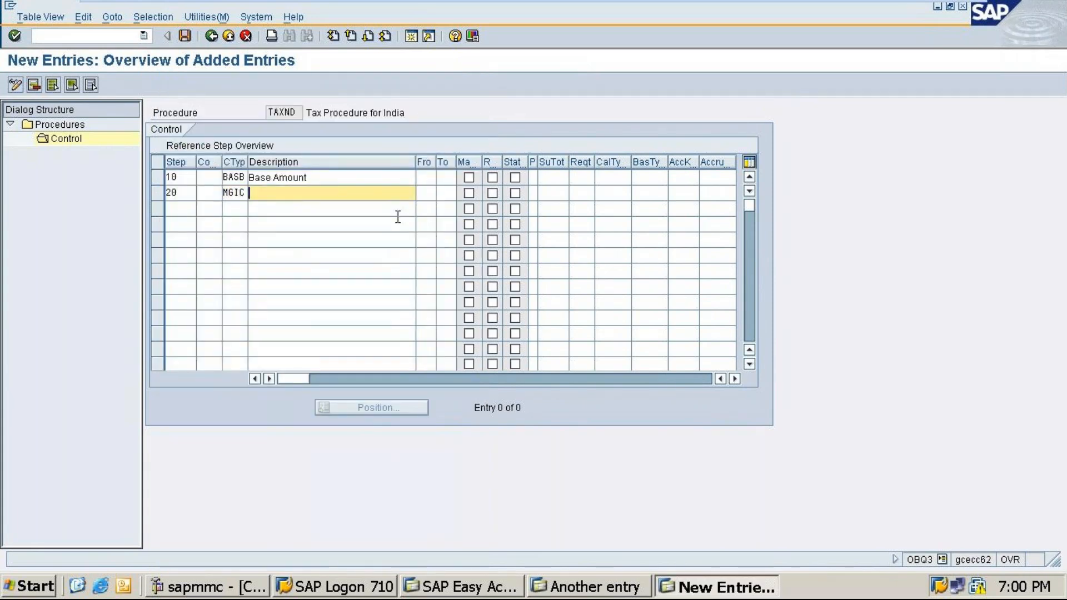
text(P: Central GST)
Add reference step 30 in the following row and pick condition type MGIS (INP: State GST) from the value list
click(179, 208)
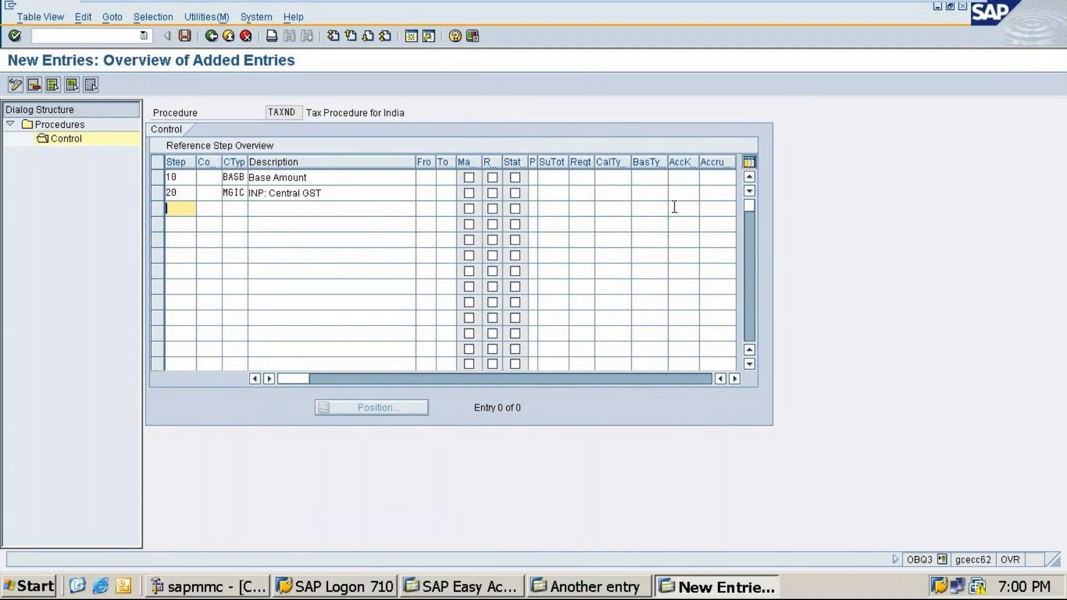
text(30)
click(238, 208)
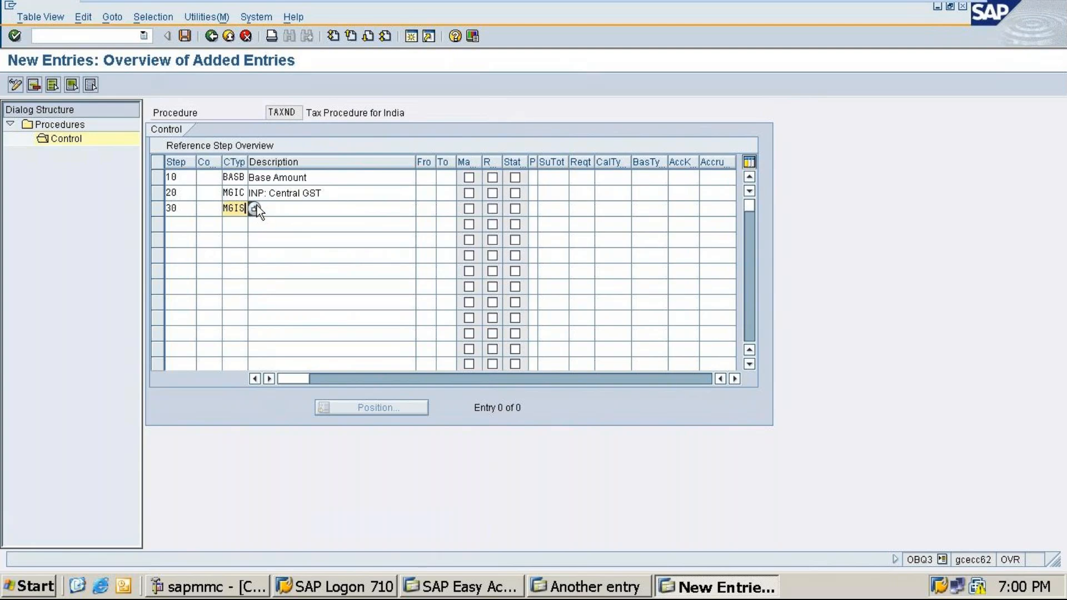
click(254, 209)
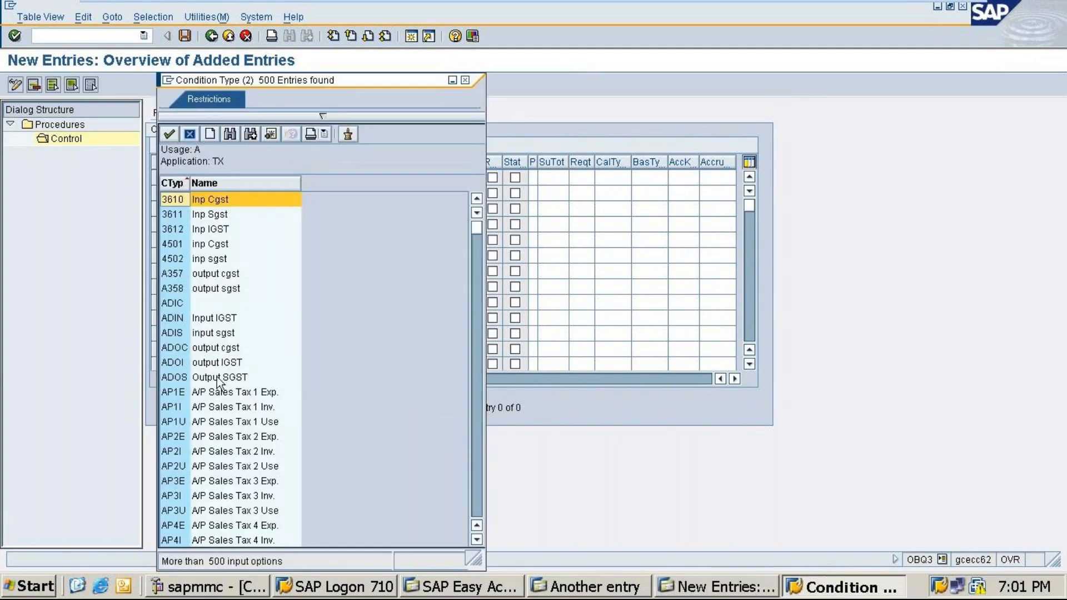
scroll(455, 185, down, 5)
click(478, 268)
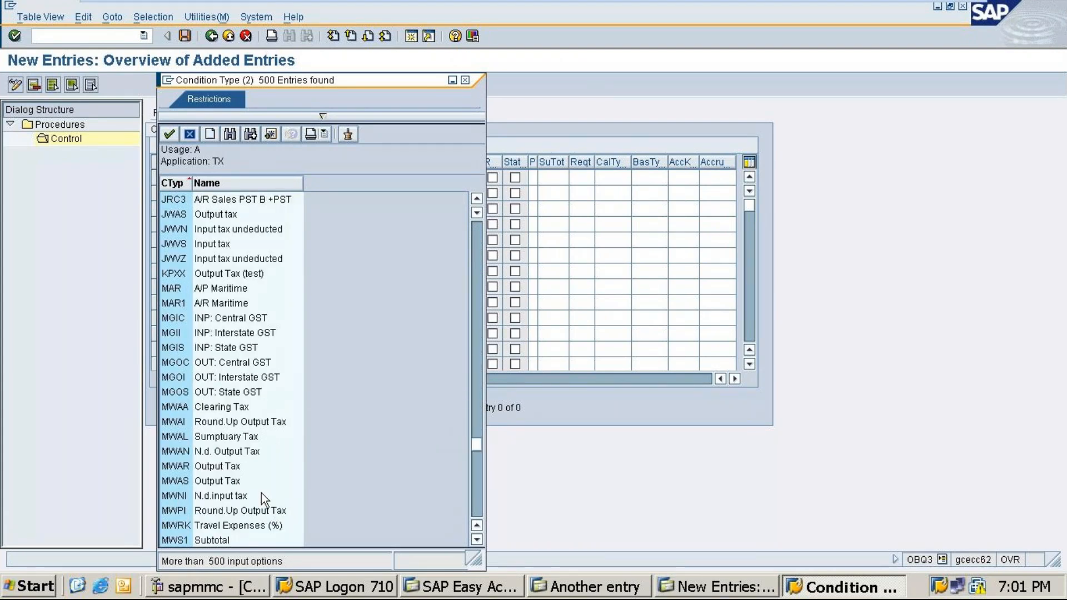
click(225, 349)
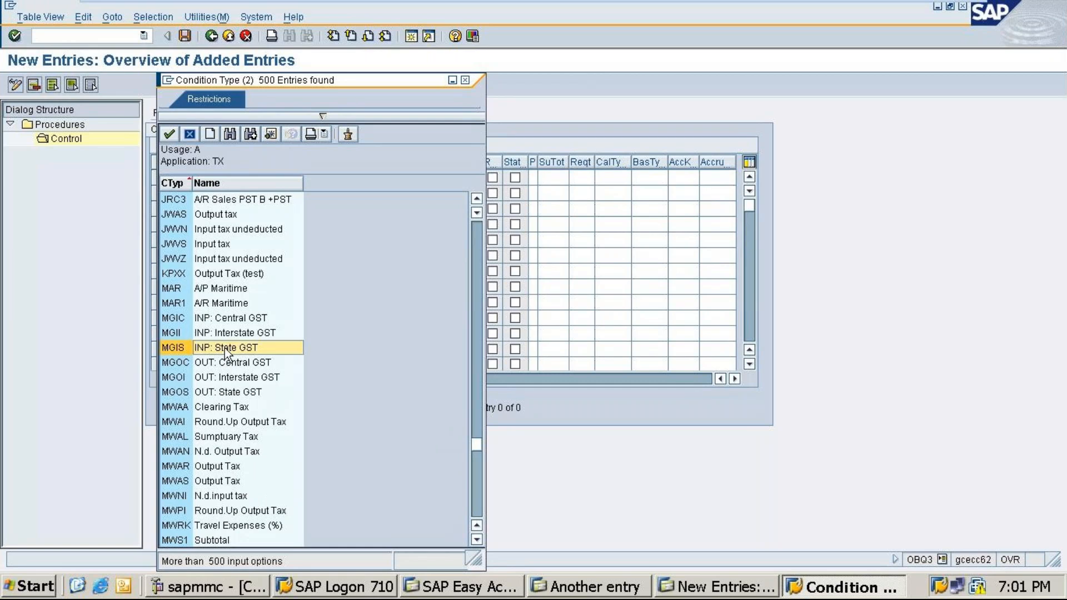
double_click(225, 348)
Enter INP: State GST as the description of step 30, reusing the suggested Central GST text and replacing its ending
click(281, 207)
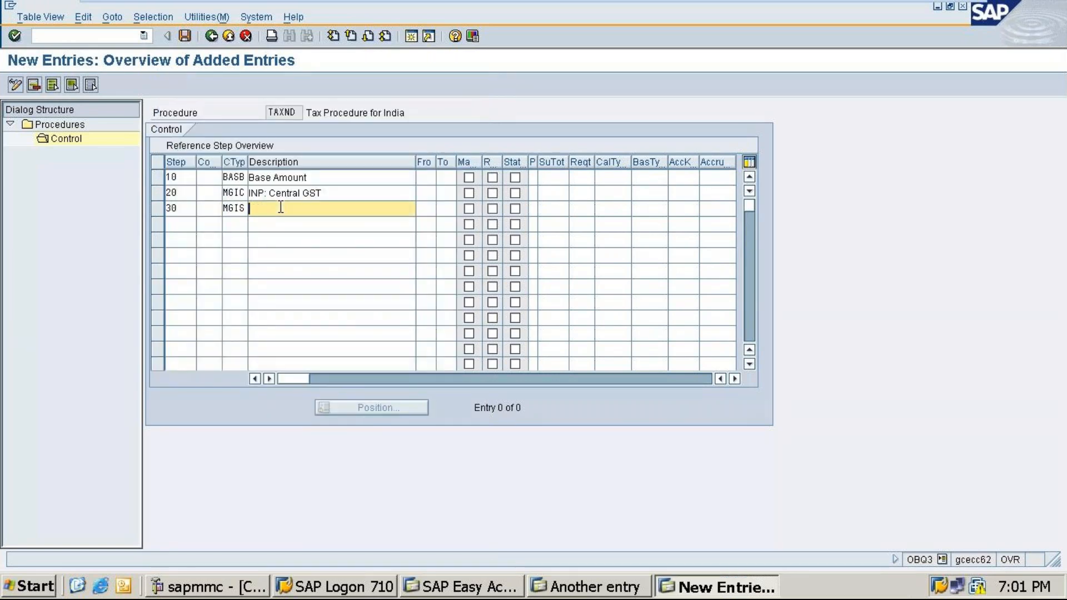
text(i)
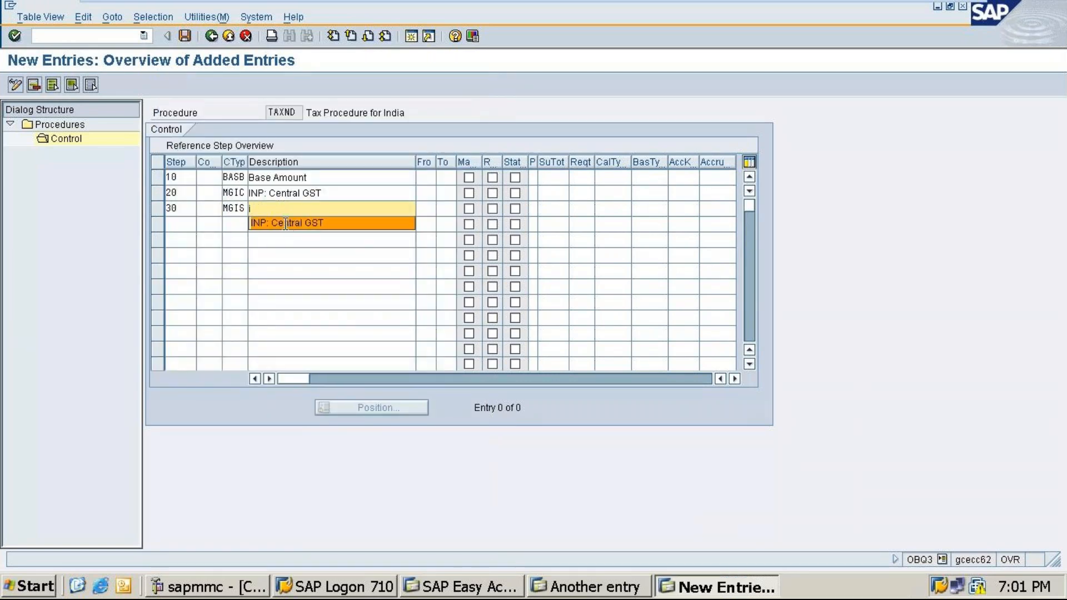
click(286, 223)
key(BackSpace)
key(BackSpace)
key(BackSpace)
key(BackSpace)
key(BackSpace)
key(BackSpace)
key(BackSpace)
key(BackSpace)
key(BackSpace)
text(State GST)
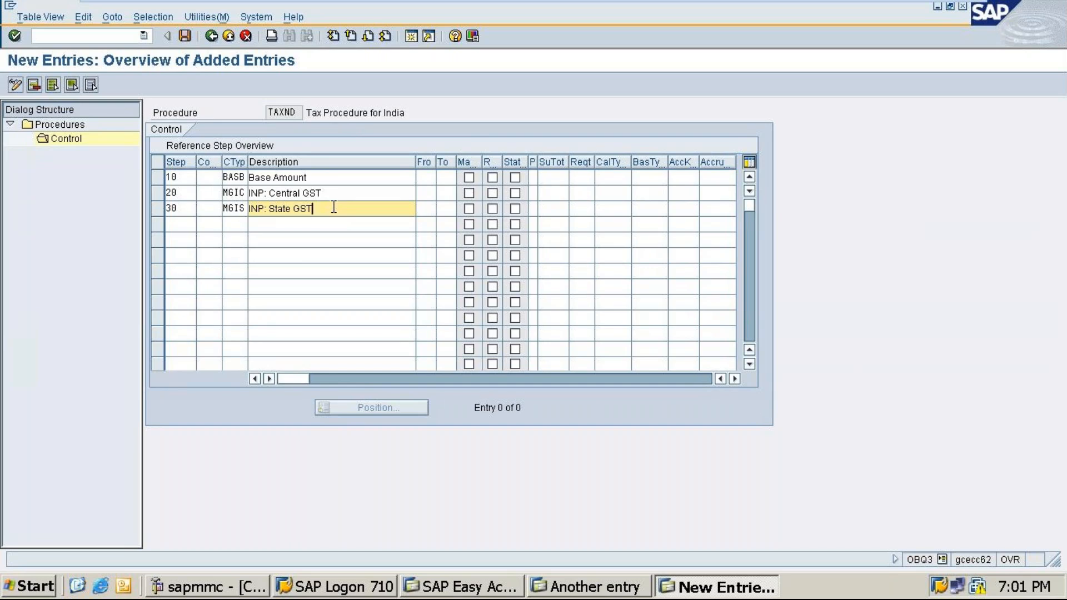
Add reference step 40 in the following row and pick condition type MGII (INP: Interstate GST) from the value list
click(177, 224)
text(0)
click(231, 224)
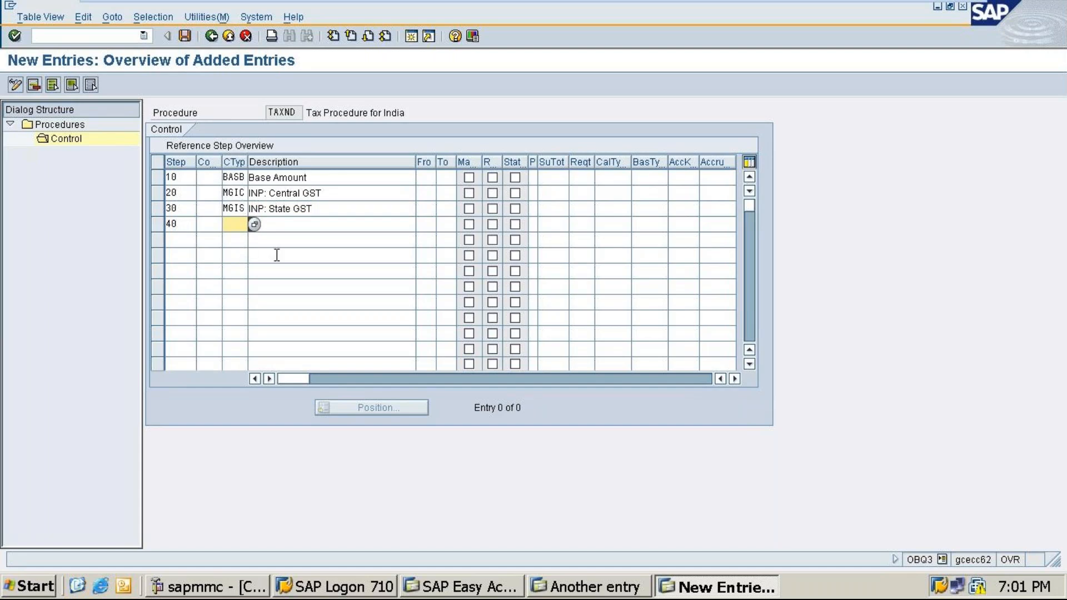
click(254, 225)
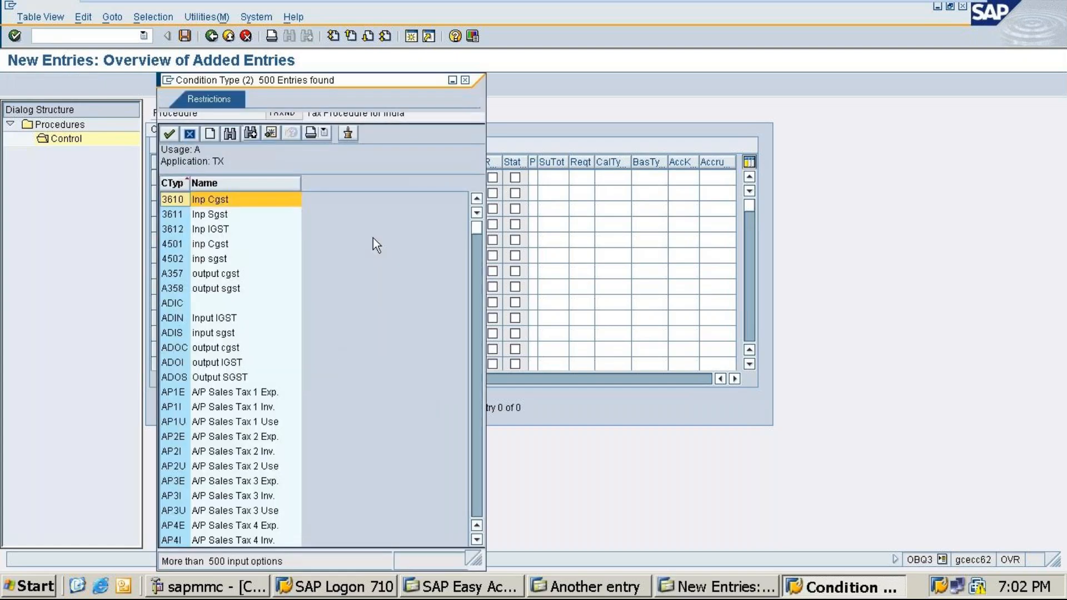
scroll(471, 306, down, 5)
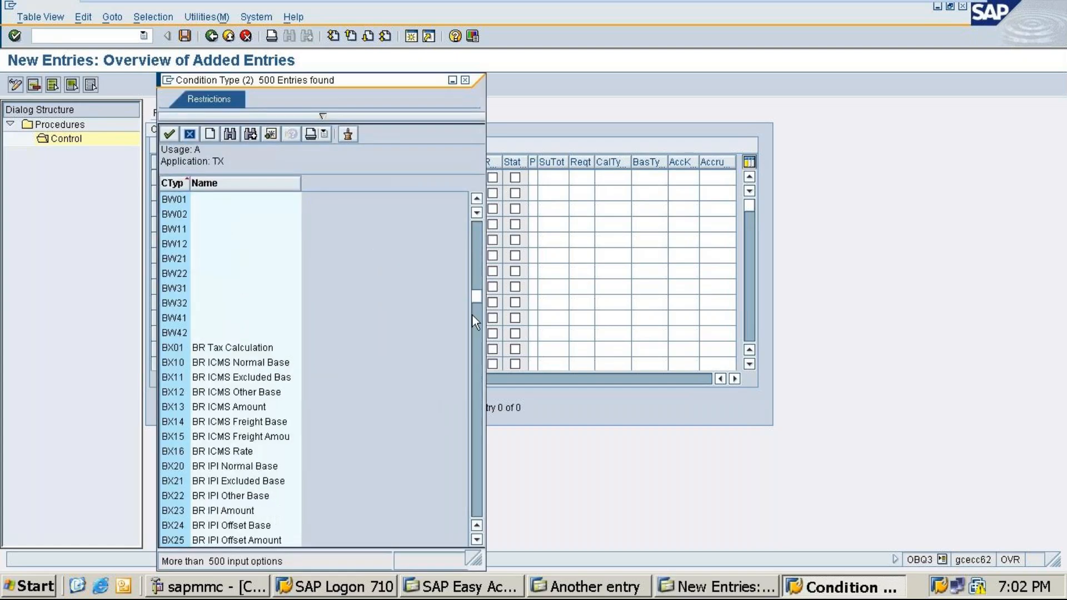
drag(473, 333, 476, 440)
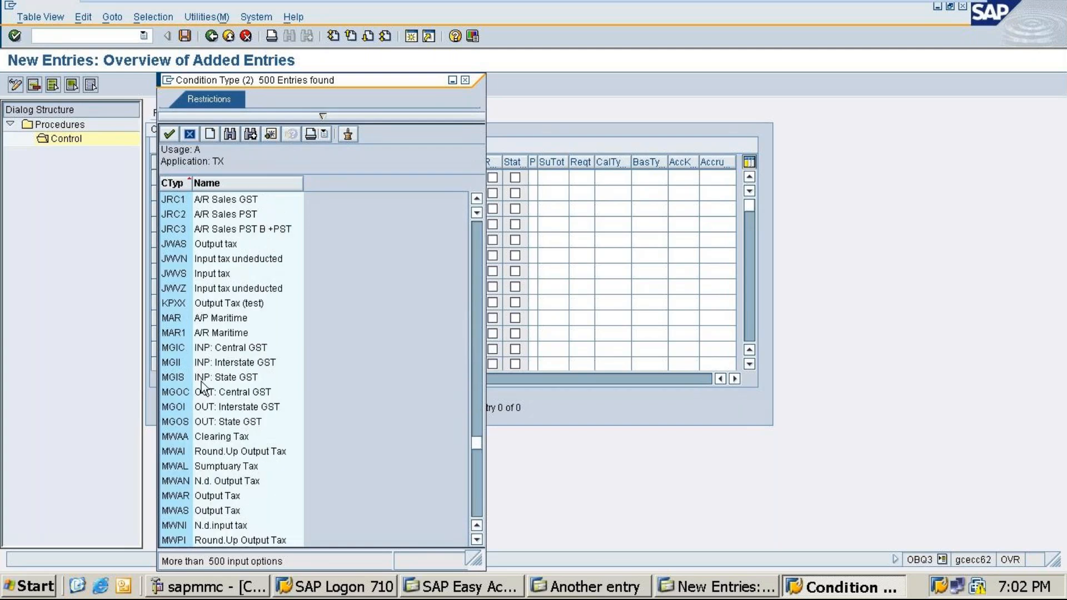
click(218, 364)
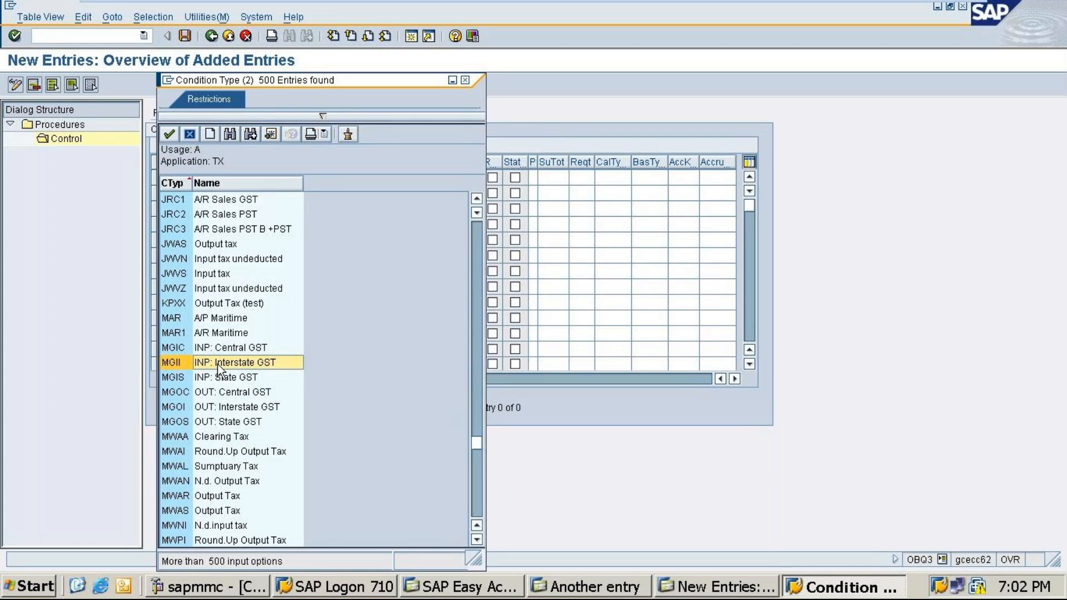
double_click(218, 364)
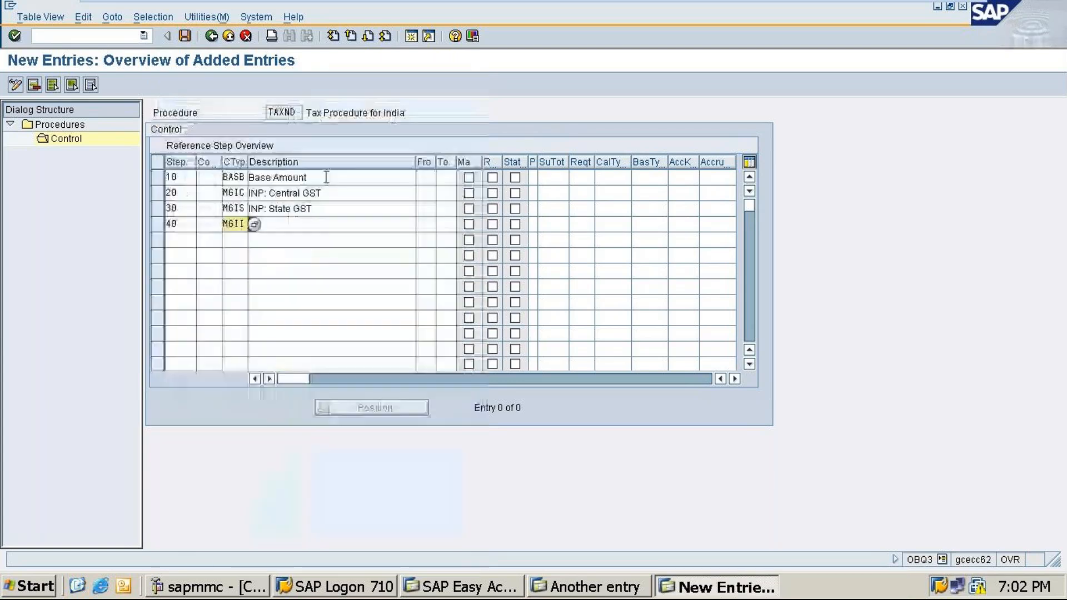
Enter INP: Interstate GST as the description of step 40, reusing the suggested State GST text and replacing its ending
key(Tab)
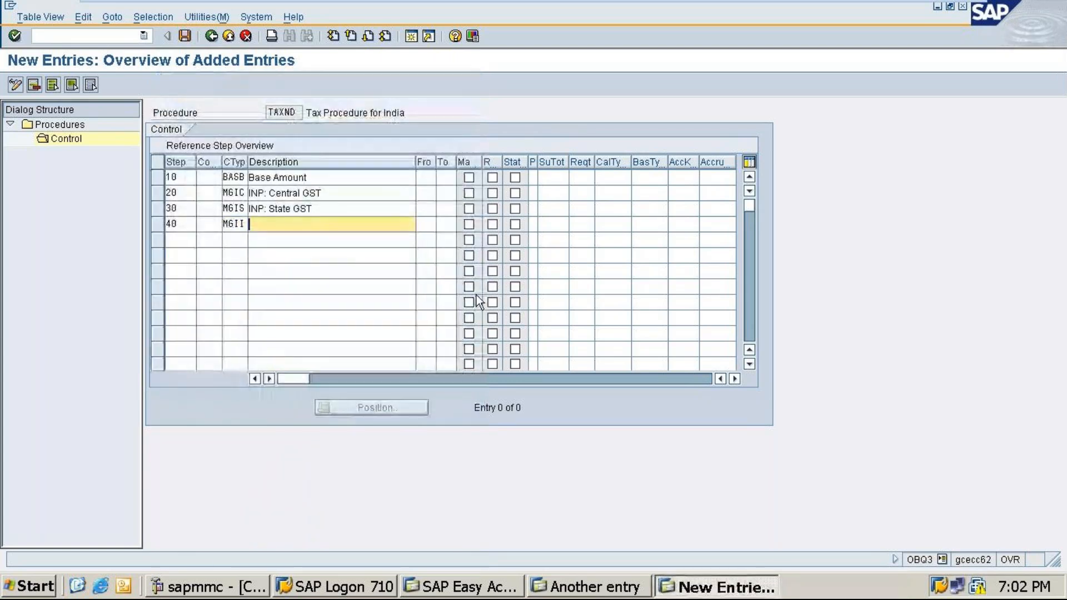
text(In)
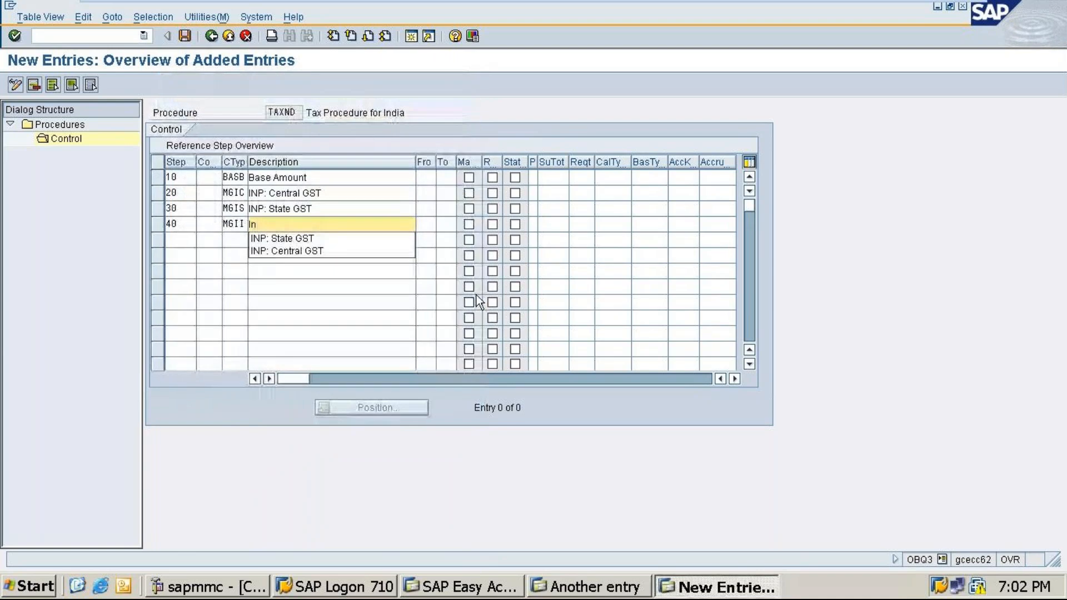
click(288, 242)
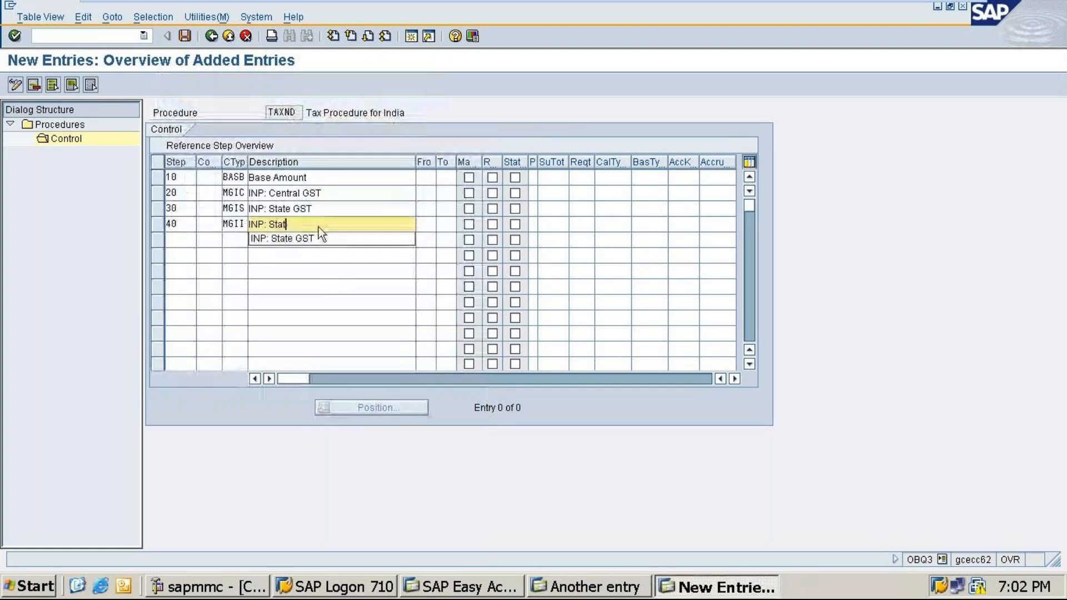
key(BackSpace)
key(BackSpace)
key(BackSpace)
key(BackSpace)
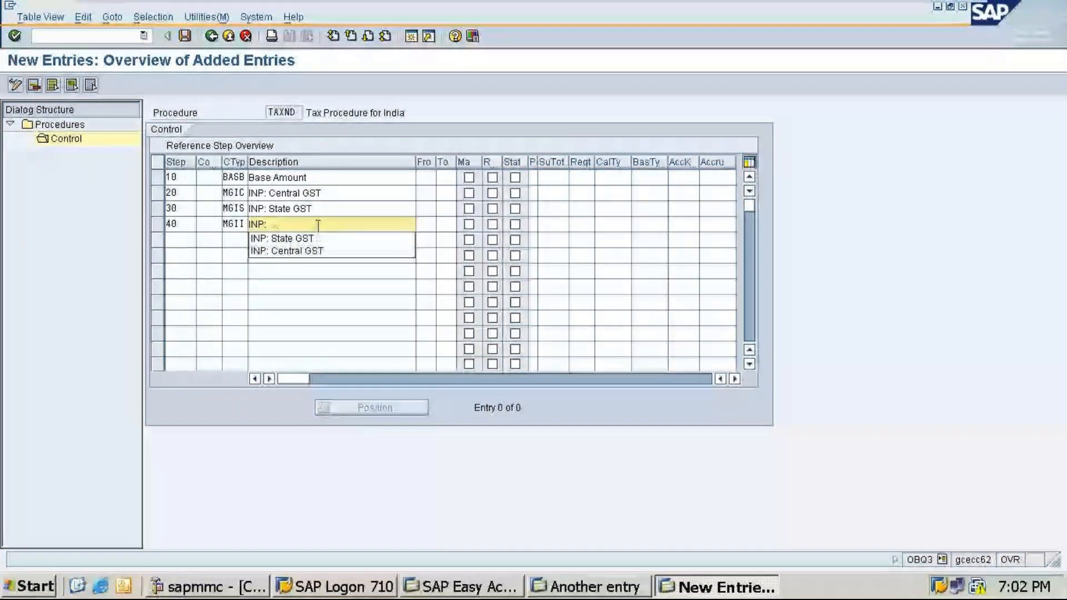
text(Intere)
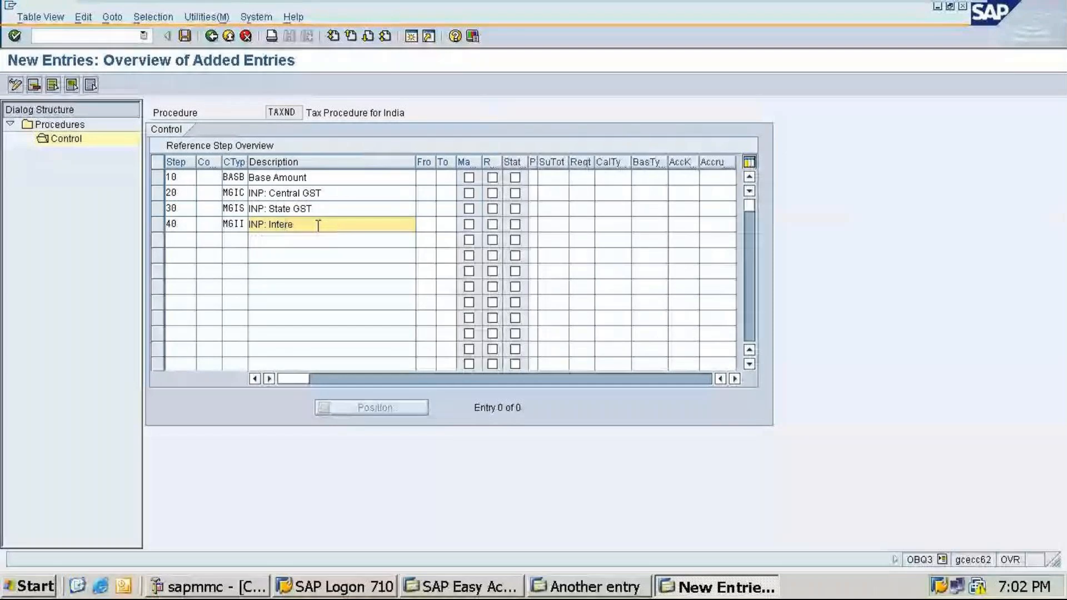
key(BackSpace)
text(state)
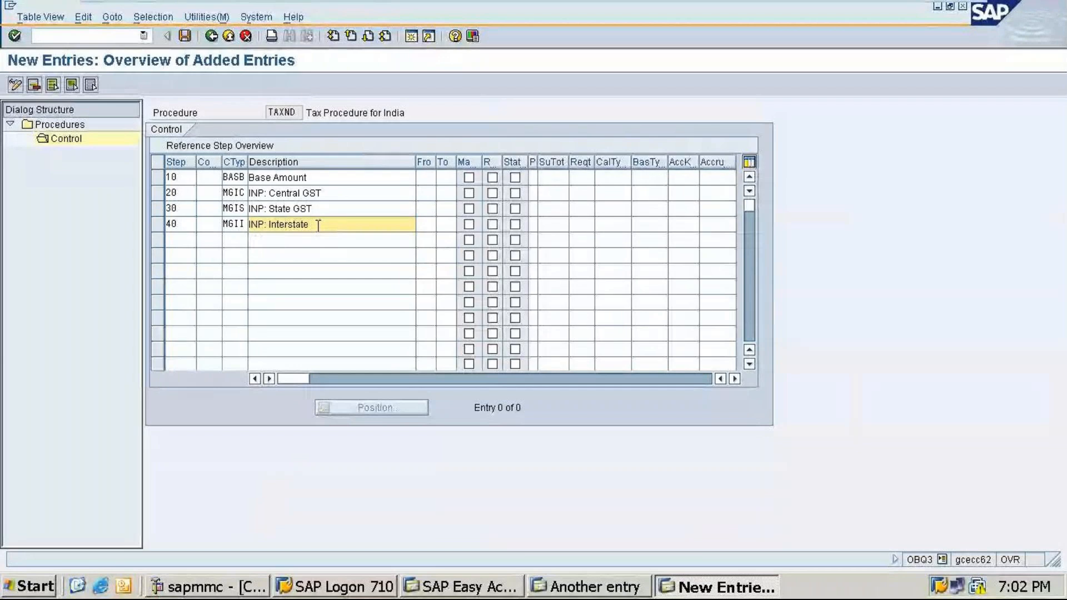
text( GST)
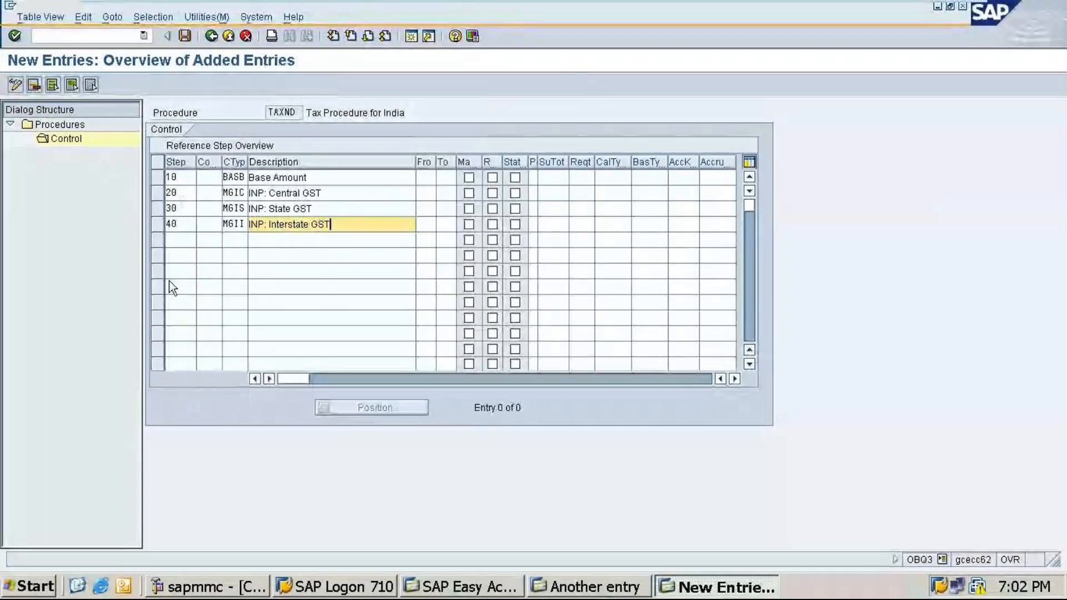
key(Return)
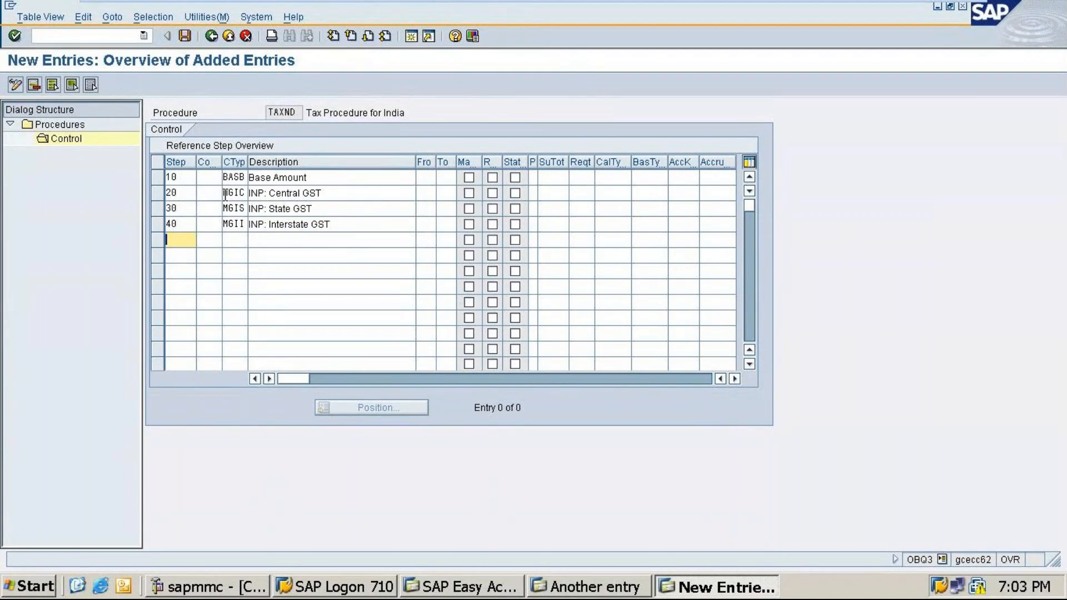
Add reference step 50 with condition type MGOC and description OUT: Central GST
text(50)
click(229, 240)
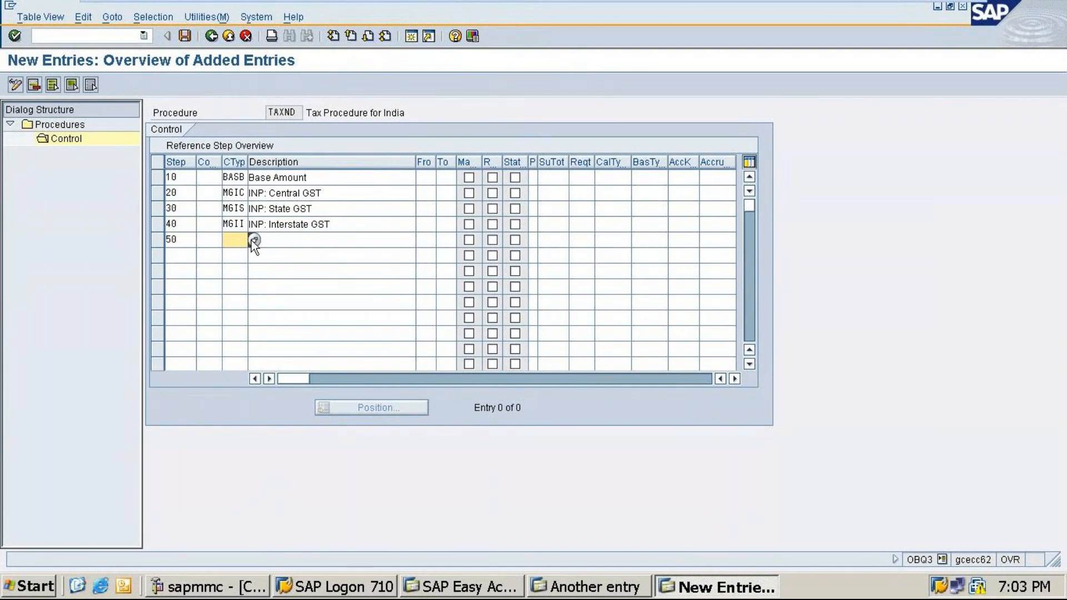
text(MGOC)
key(Tab)
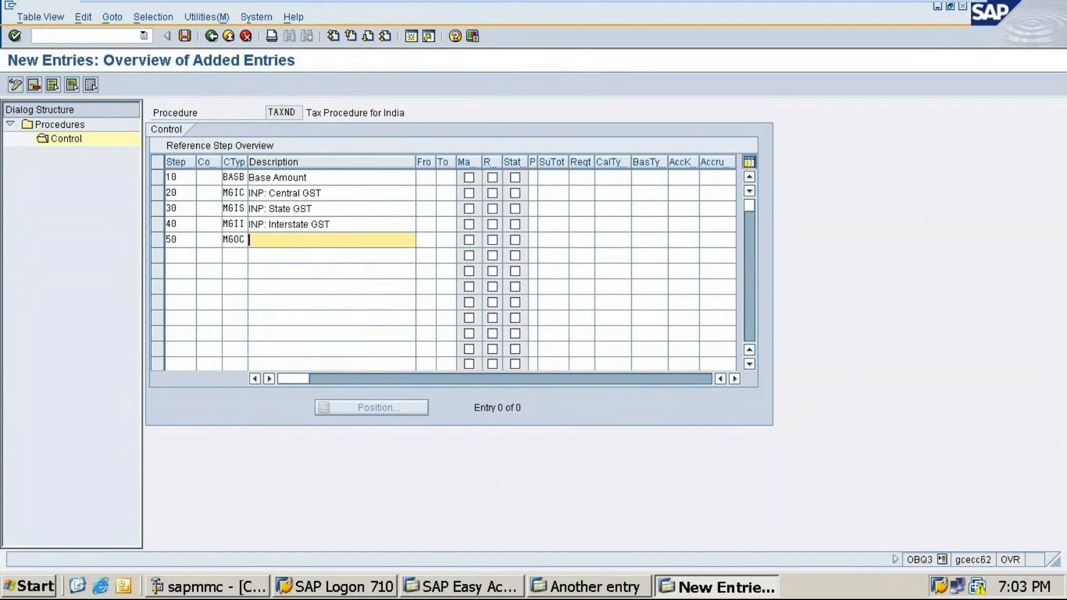
text(OUT: Central GSt)
key(BackSpace)
text(T)
Add reference step 60 in the following row with condition type MGOS and description OUT: State GST
click(188, 258)
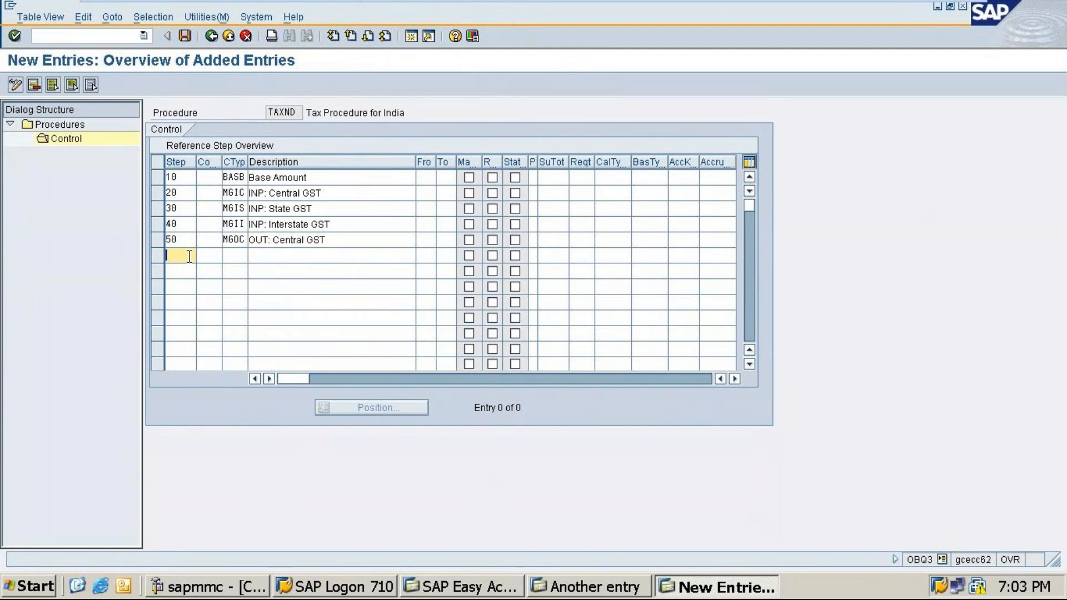
text(60)
click(237, 255)
text(MGOS)
click(286, 256)
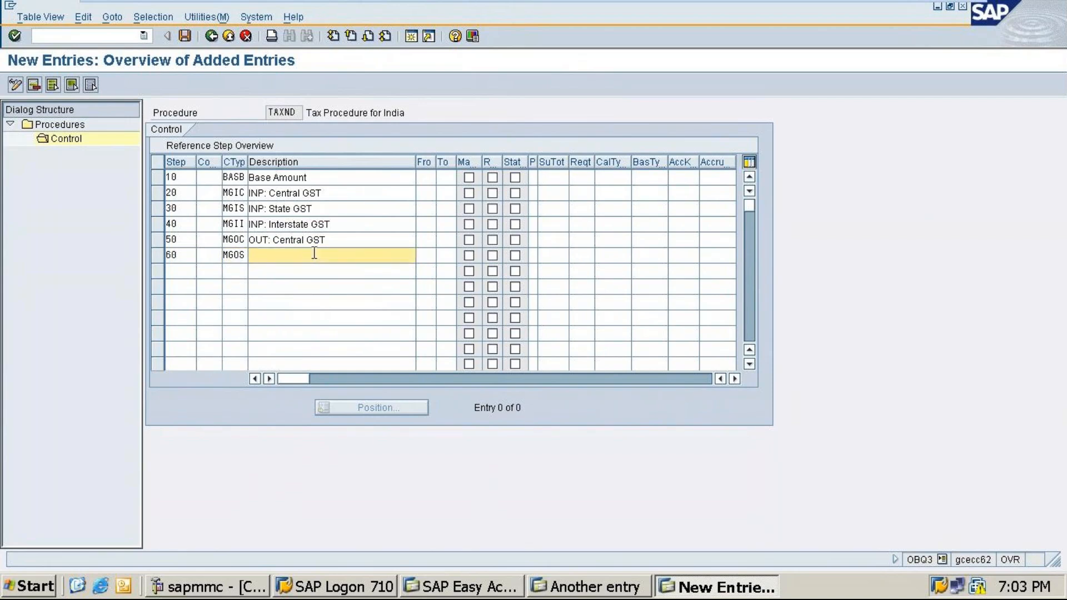
text(OUT: State GST)
Add reference step 70 in the following row with condition type MGOI and description OUT: Iterste GST
click(184, 268)
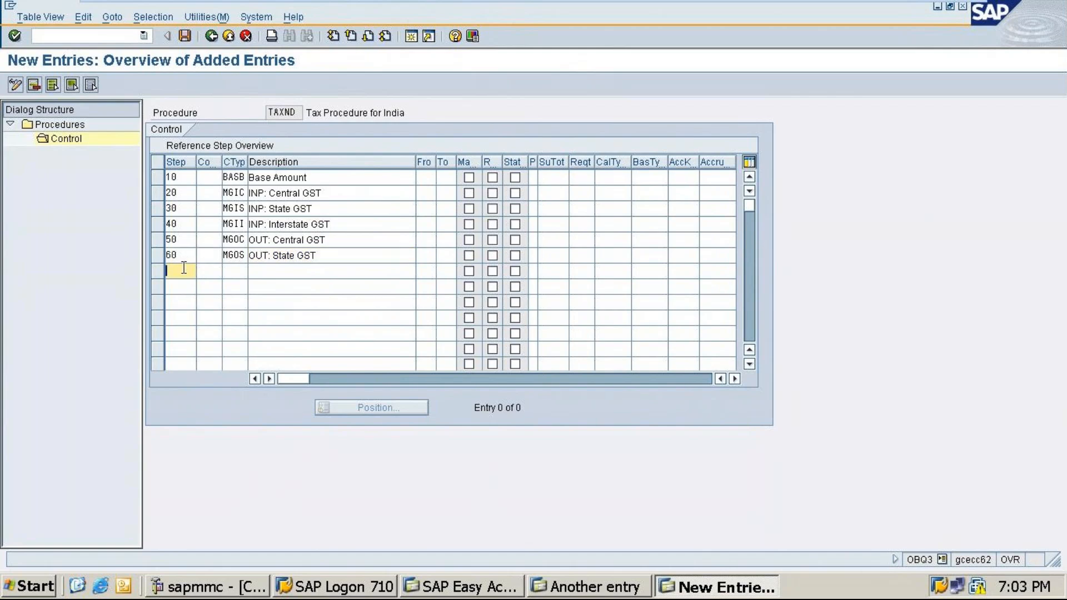
text(70)
click(231, 270)
text(MGOI)
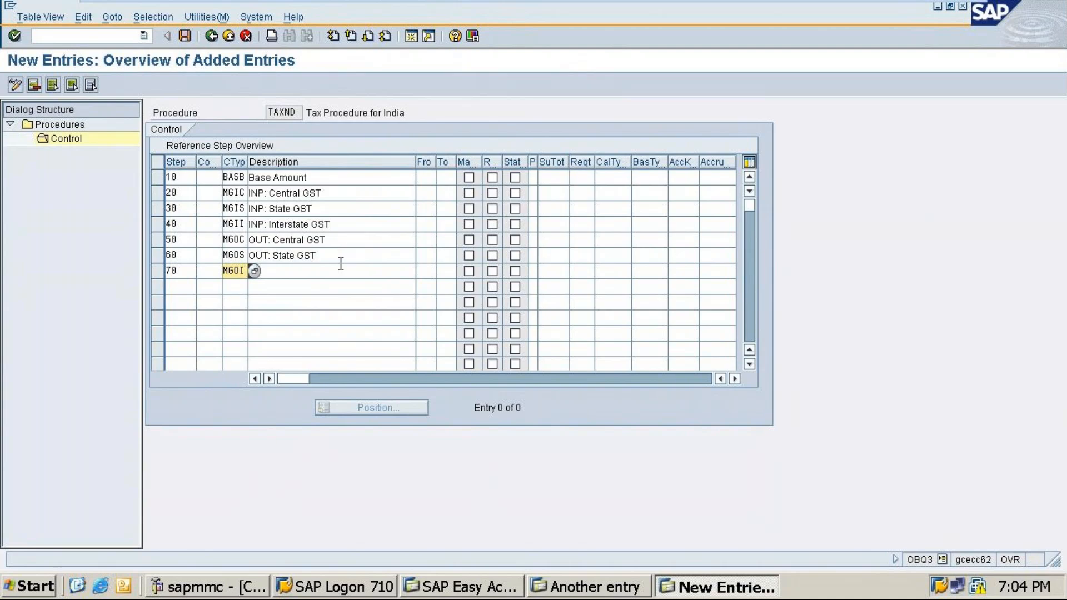
key(Tab)
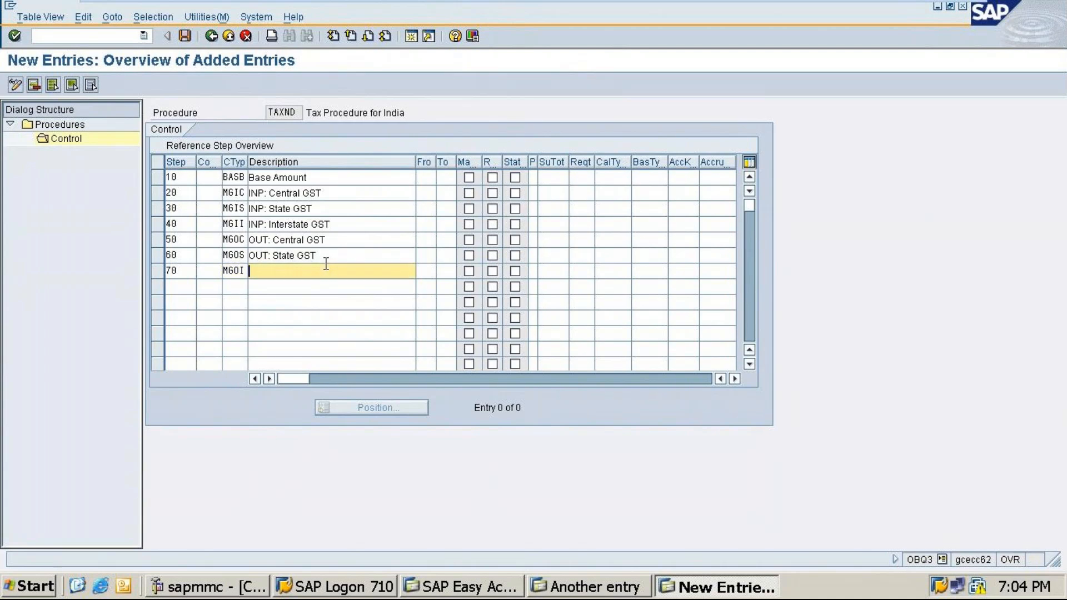
text(Ou)
key(BackSpace)
text(UT: Iterste H)
key(BackSpace)
text(GST)
Enter 10 in the account key column for each of steps 20 to 70
drag(300, 378, 359, 381)
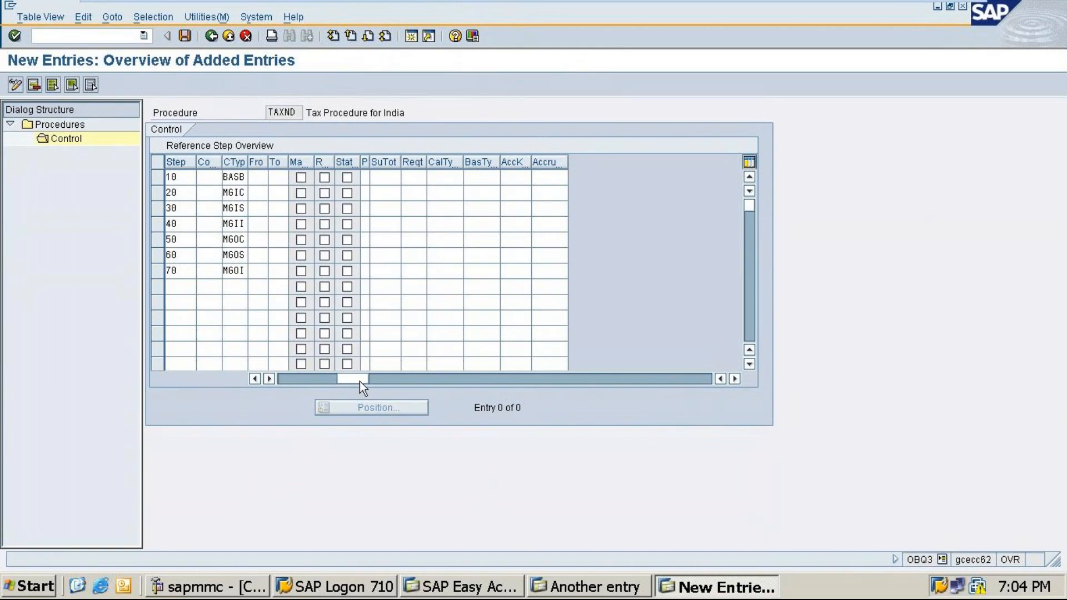
drag(356, 382, 311, 385)
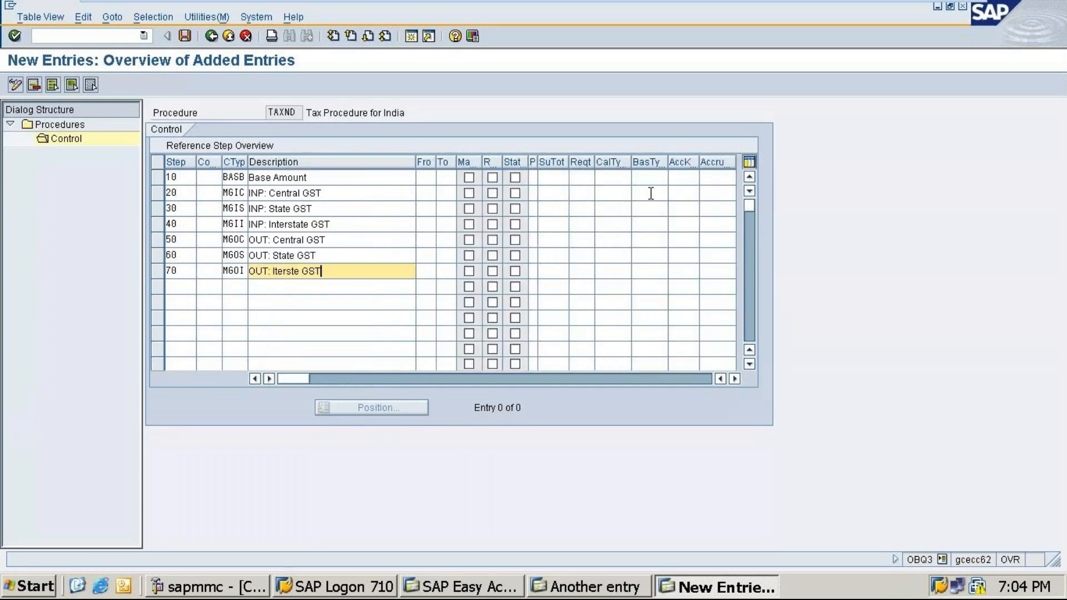
click(651, 194)
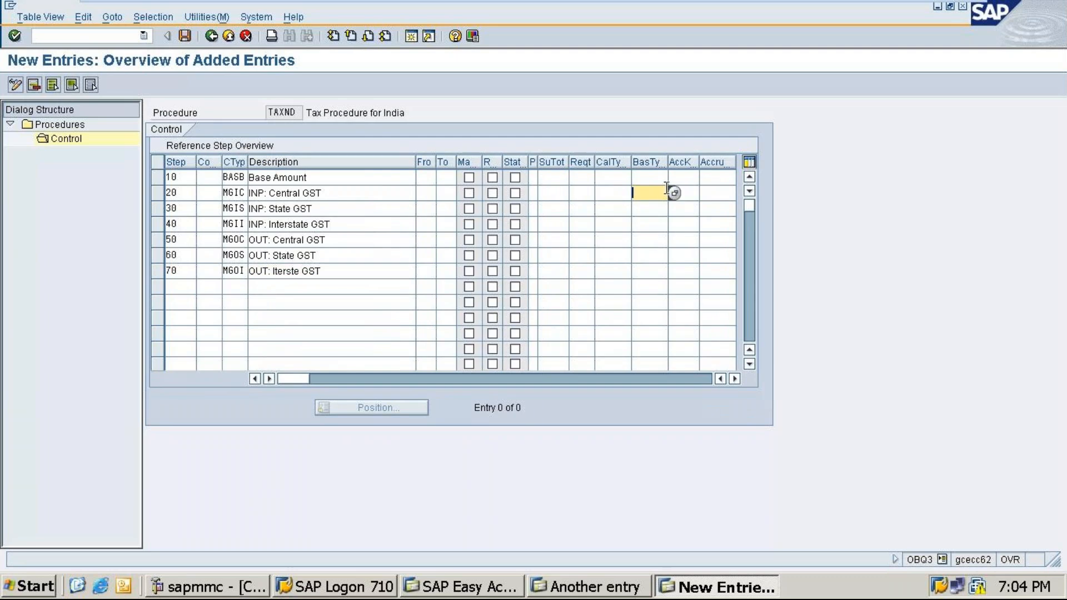
click(684, 191)
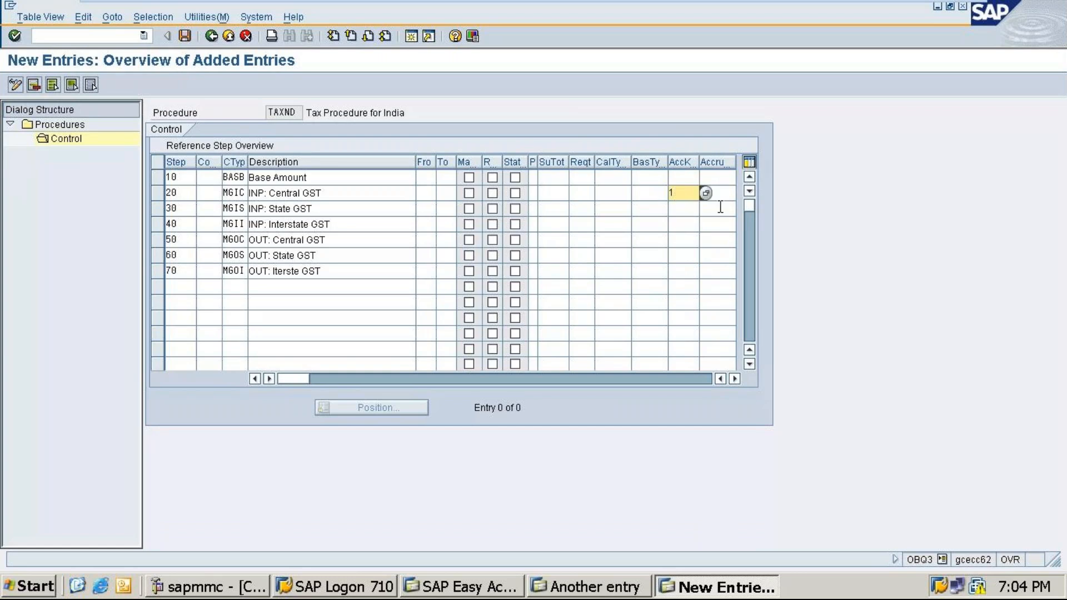
text(0)
click(689, 209)
text(10)
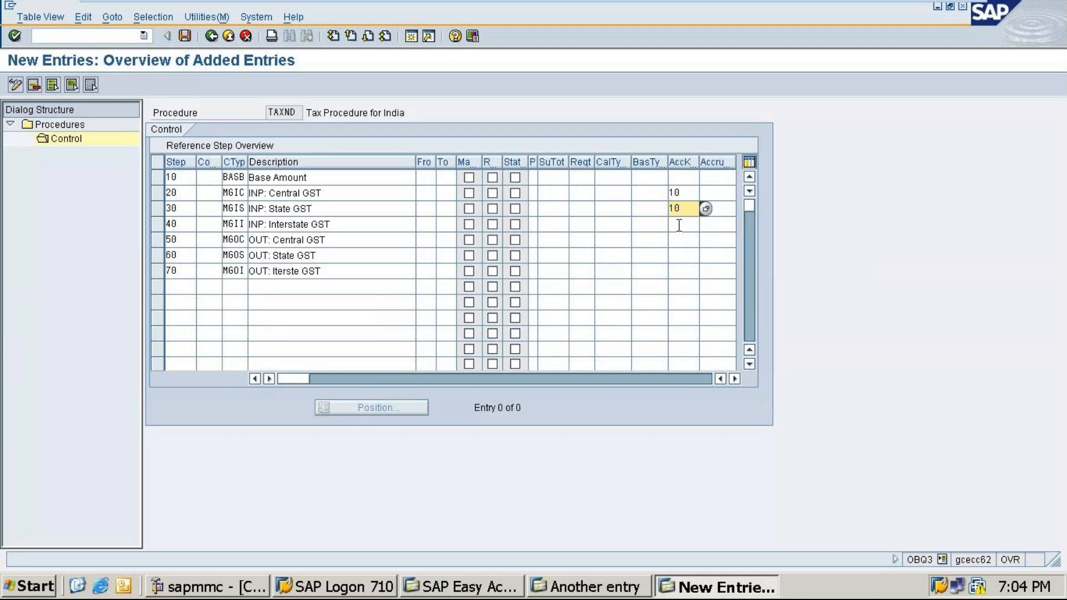
click(683, 223)
text(10)
click(672, 243)
text(10)
click(676, 255)
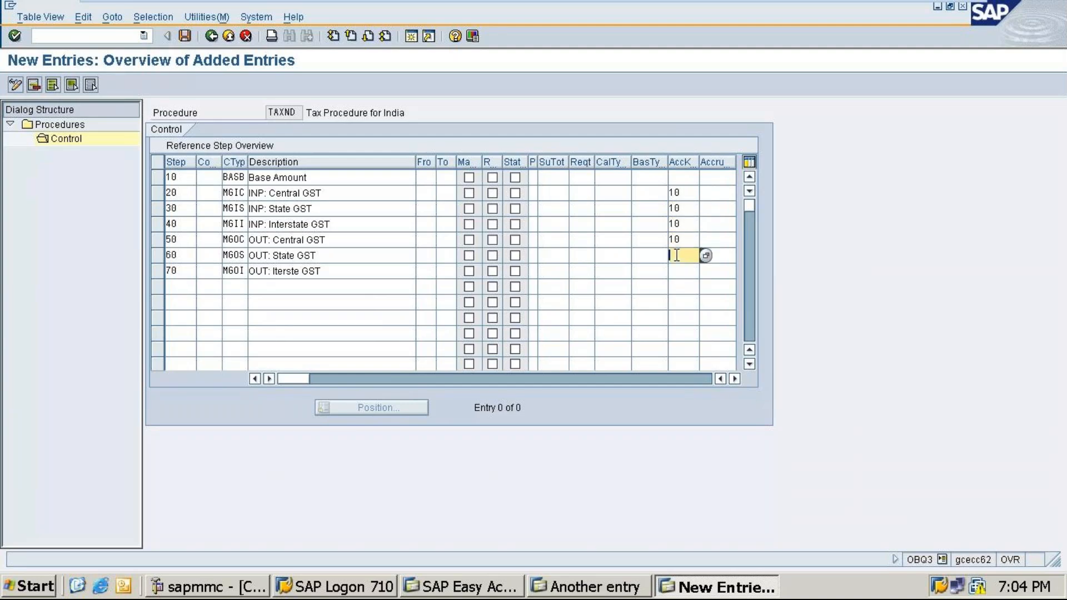
text(10)
click(676, 270)
text(10)
Switch to the Word guide to check the From and account key columns of the step table, and return to SAP
mouse_move(912, 1)
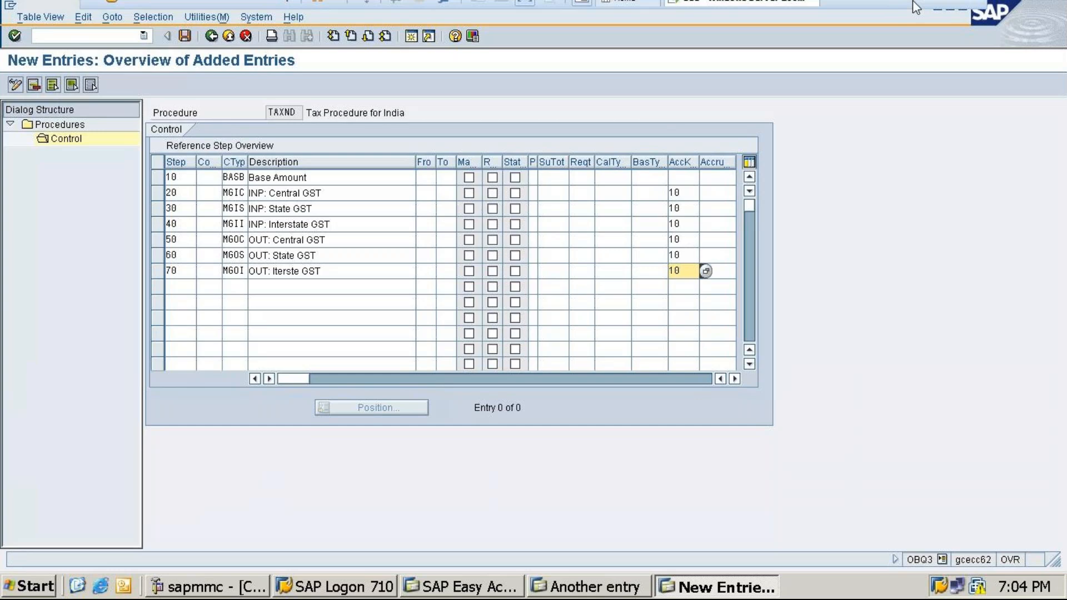
click(925, 10)
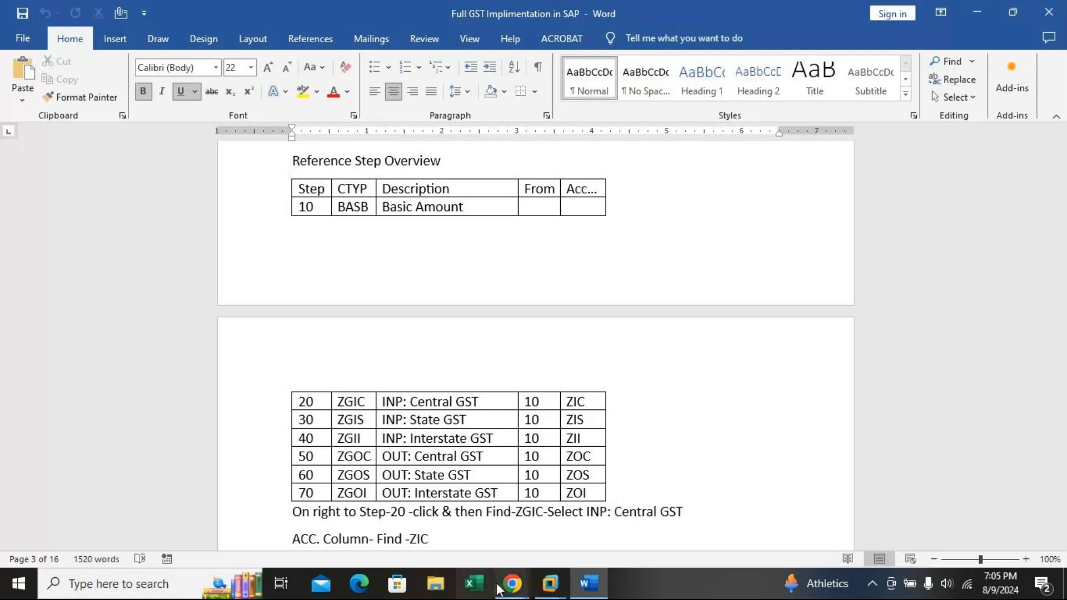
click(548, 584)
click(689, 508)
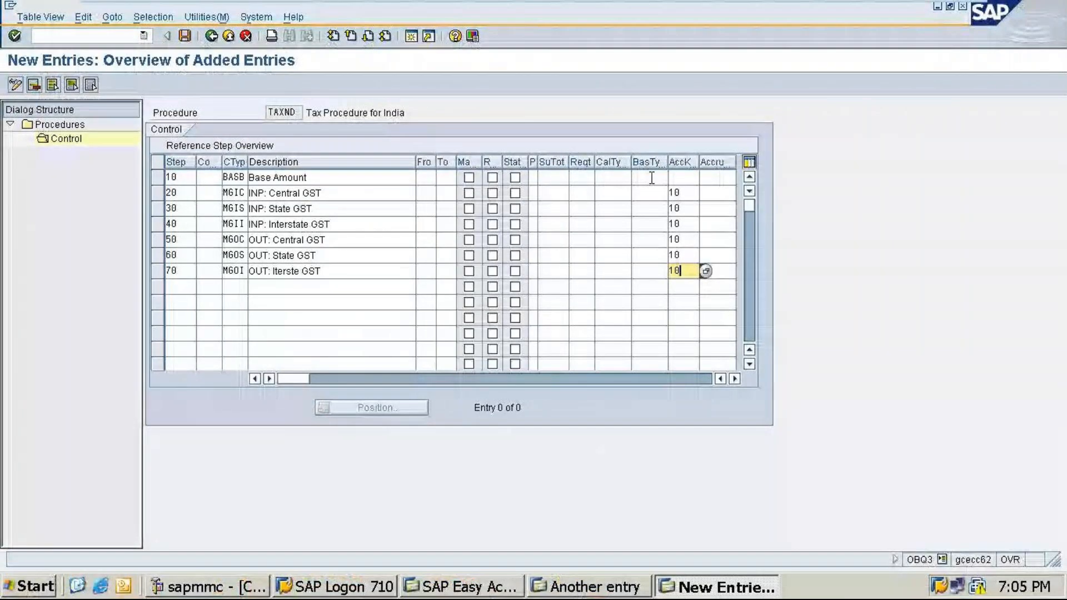
Set the From reference step to 10 for each of steps 20 to 70
click(423, 193)
text(10)
click(426, 208)
text(1)
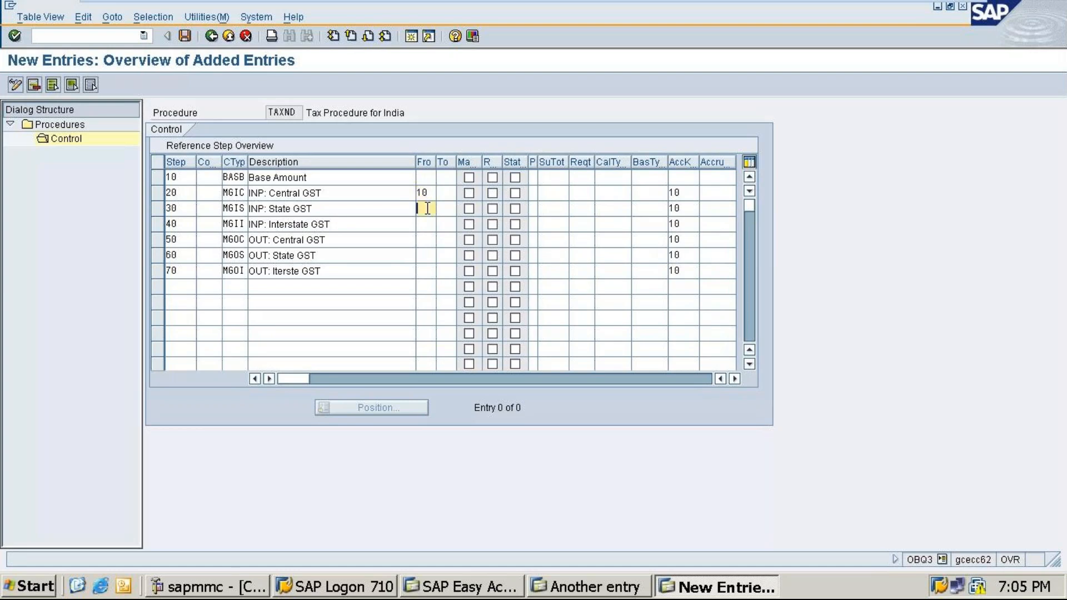
text(0)
click(424, 224)
text(10)
click(429, 238)
text(10)
click(424, 256)
text(1)
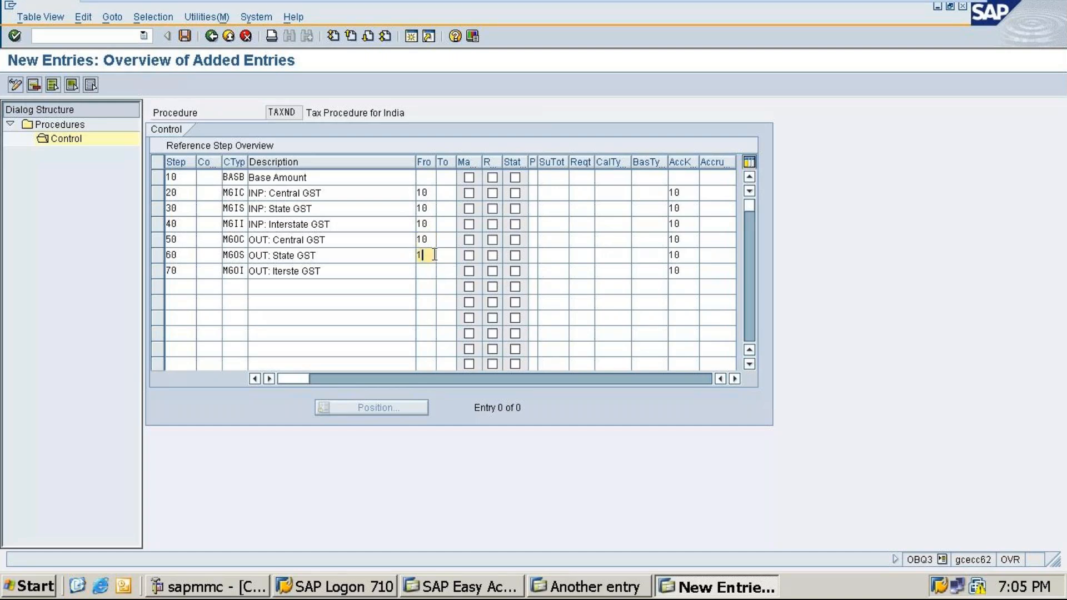
text(0)
click(431, 271)
text(10)
Replace the account keys of the input GST rows with MIC for step 20, MIS for step 30 and MII for step 40
click(678, 194)
key(BackSpace)
key(BackSpace)
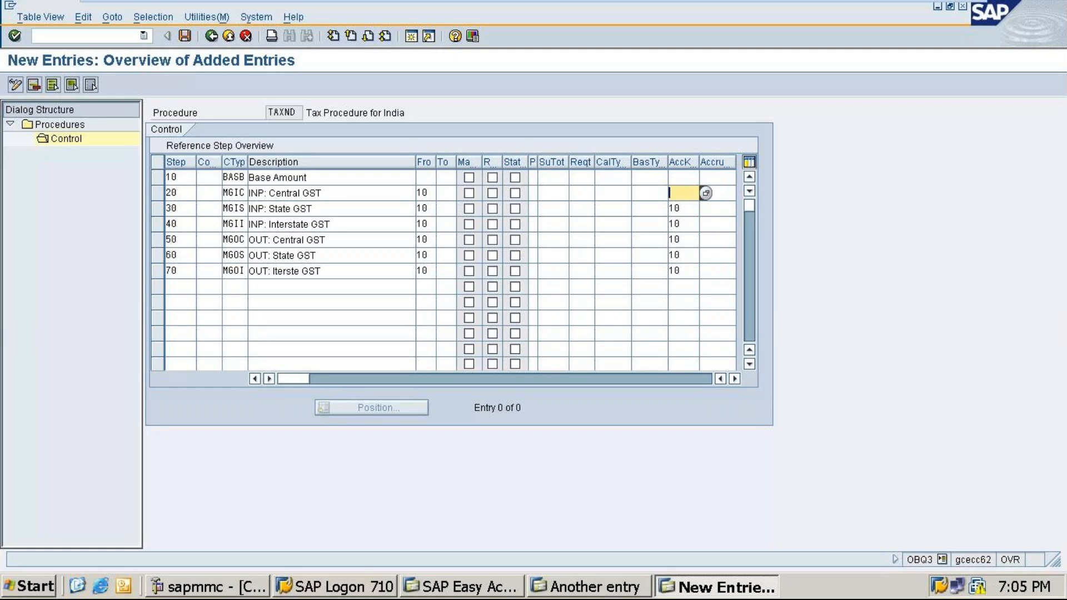
text(MIC)
click(686, 207)
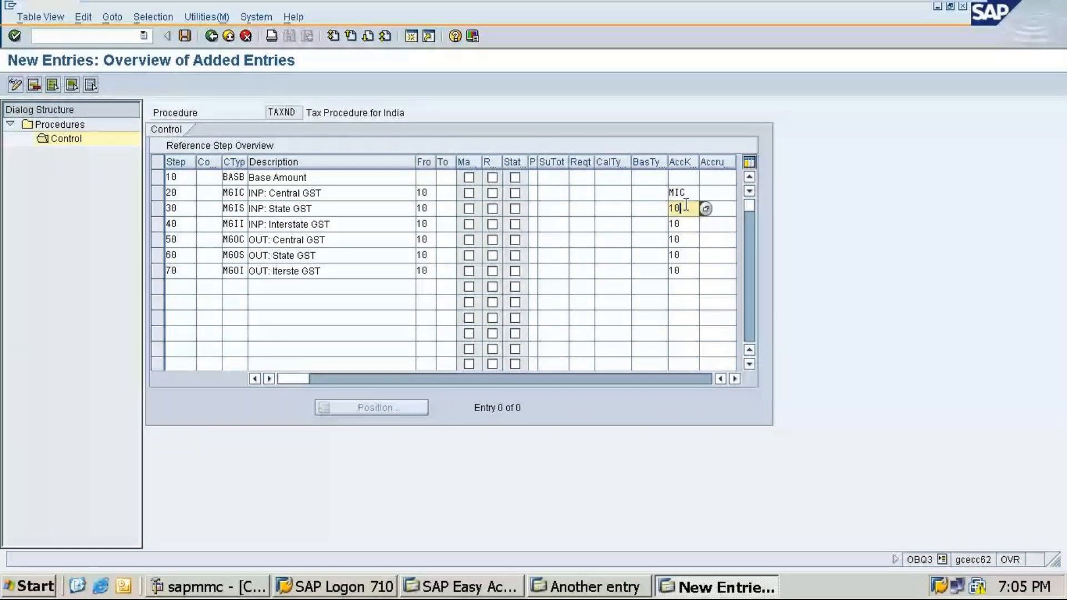
key(BackSpace)
key(BackSpace)
text(MIS)
key(Down)
key(BackSpace)
key(BackSpace)
text(MII)
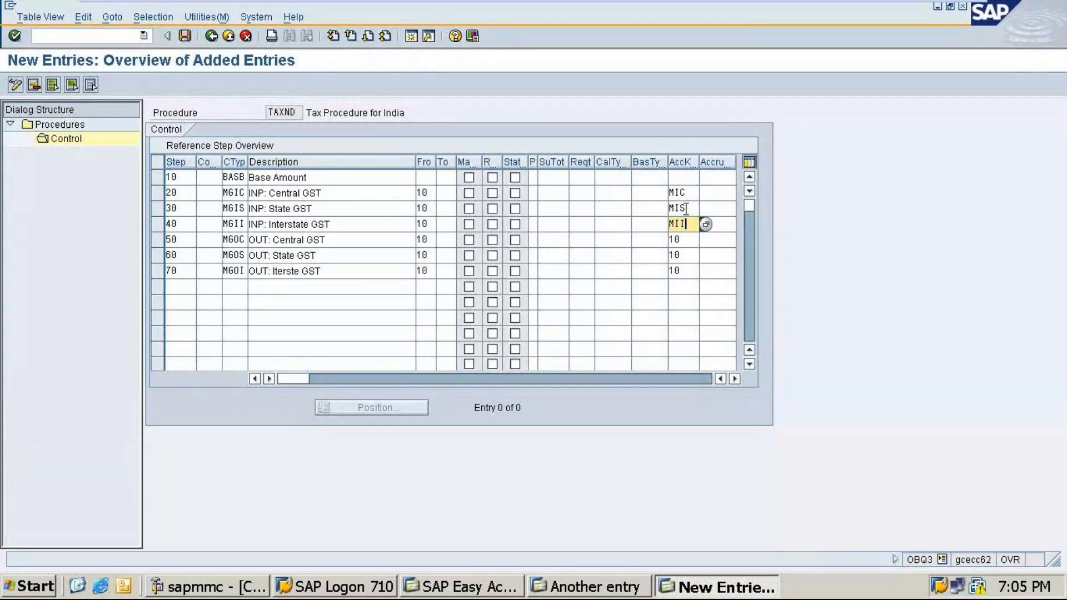
Replace the account keys of the output GST rows with MOC for step 50, MOS for step 60 and MOI for step 70
click(689, 239)
key(BackSpace)
key(BackSpace)
text(MI)
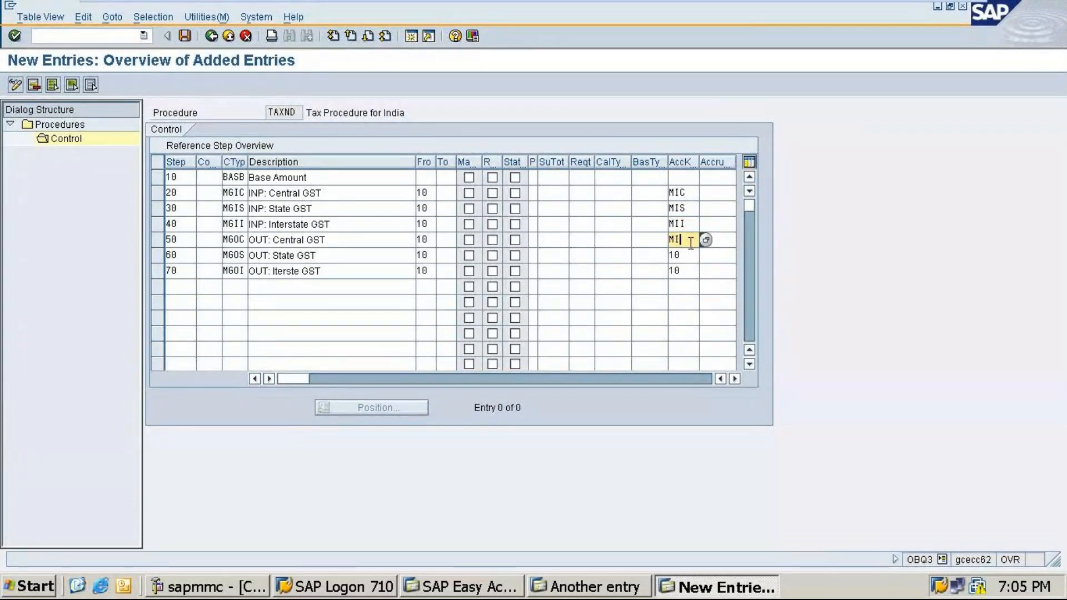
key(BackSpace)
text(OS)
key(BackSpace)
text(C)
key(Down)
key(BackSpace)
key(BackSpace)
text(MO)
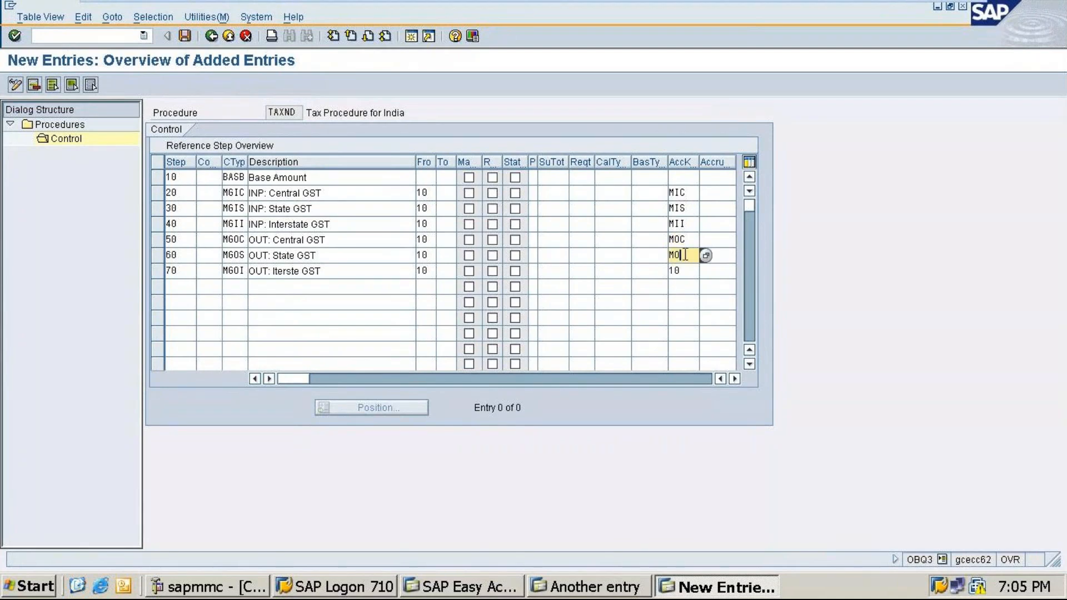
text(S)
click(685, 267)
key(BackSpace)
key(BackSpace)
text(MOI)
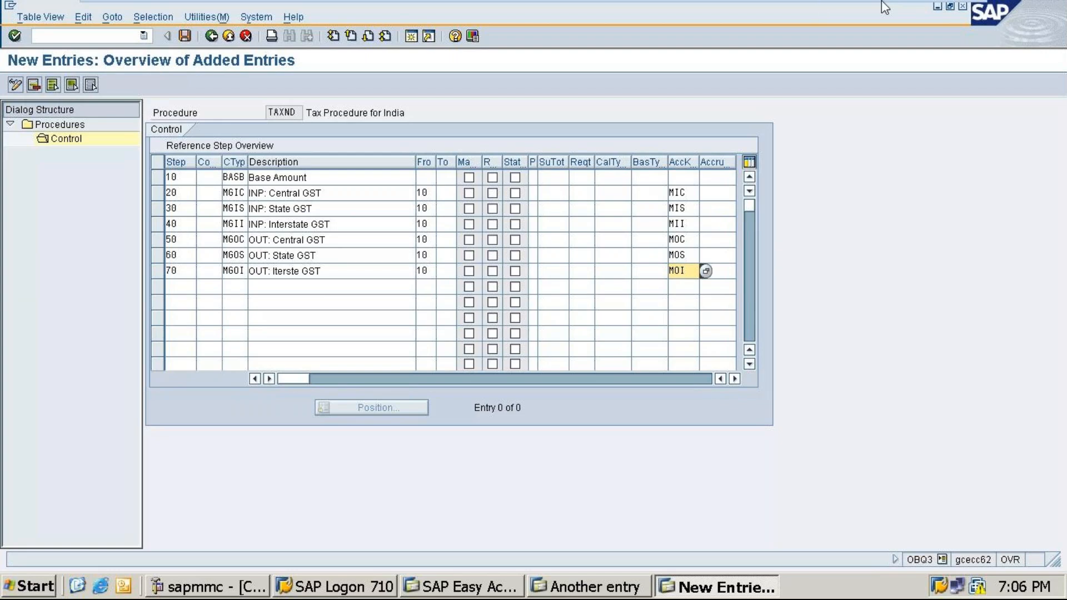
Compare the completed rows with the reference step table in the Word guide and return to SAP
click(929, 9)
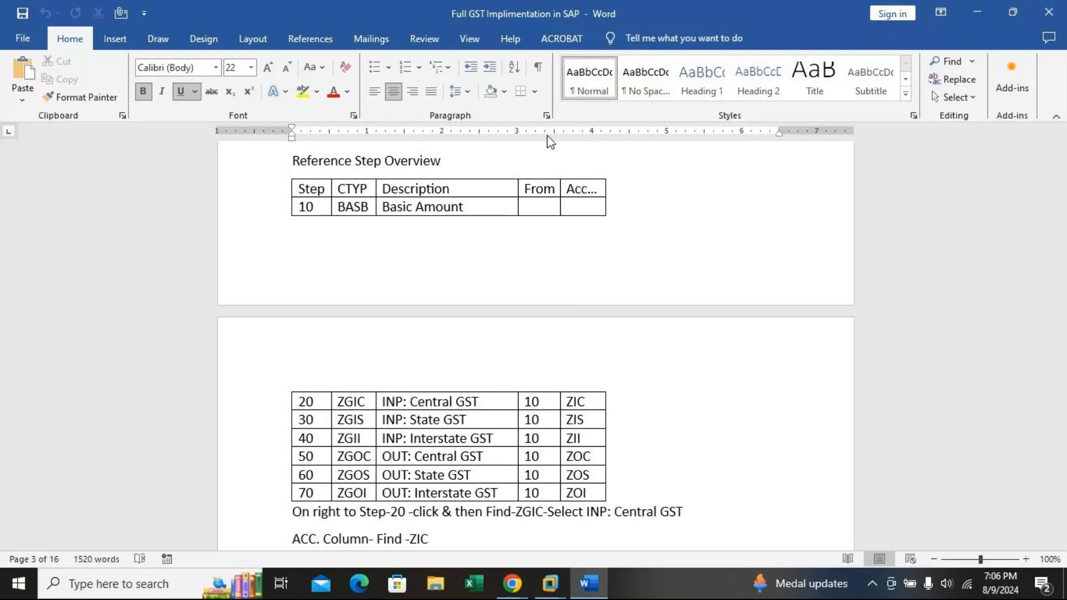
mouse_move(550, 583)
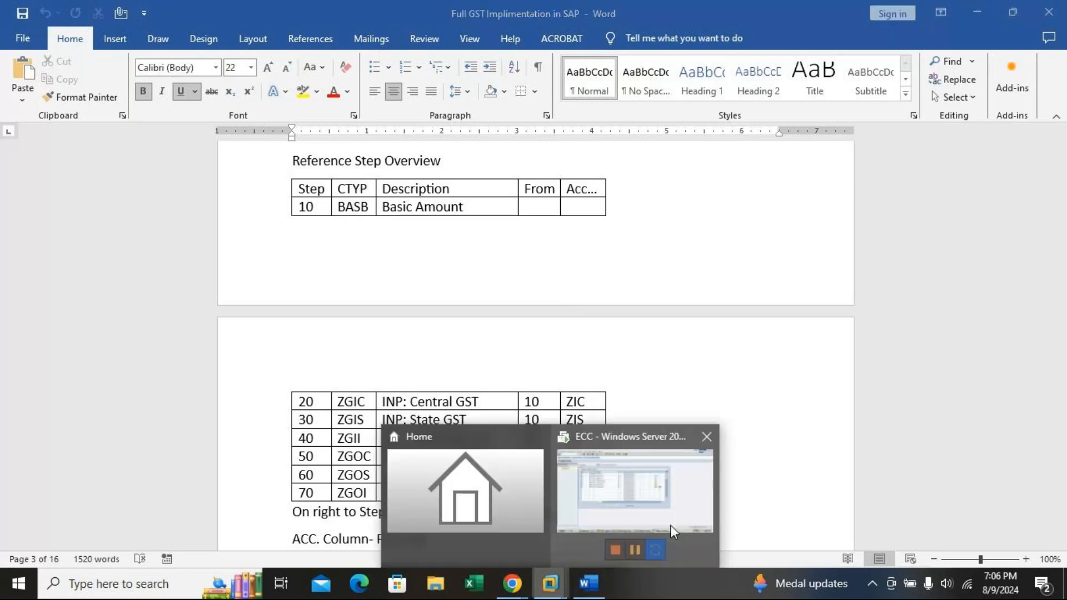
click(701, 509)
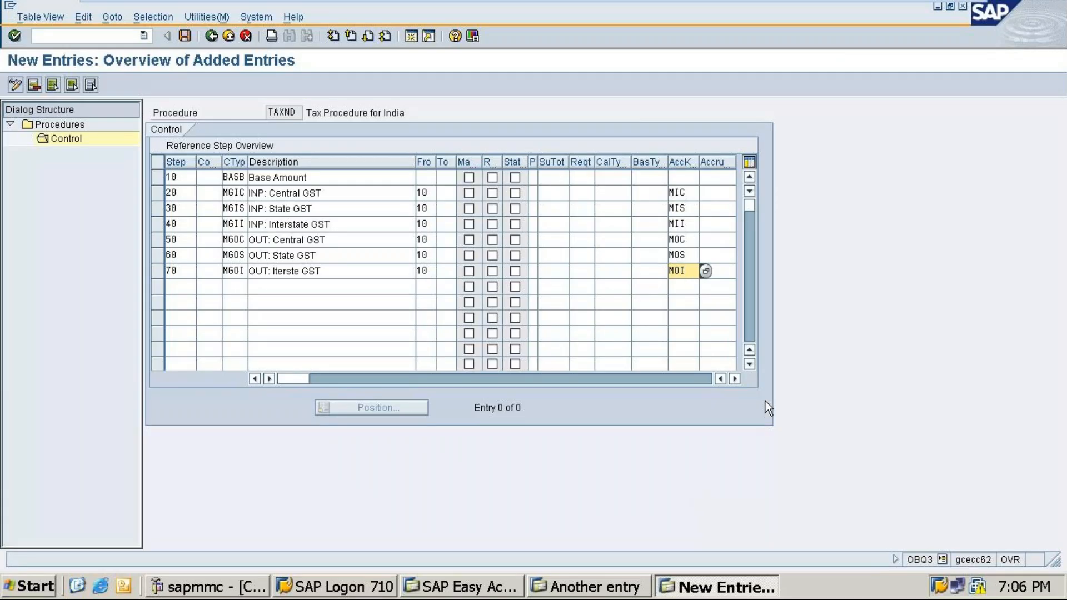
Save the TAXND control entries under customizing request ECCK900216 and return to the procedures overview
click(185, 34)
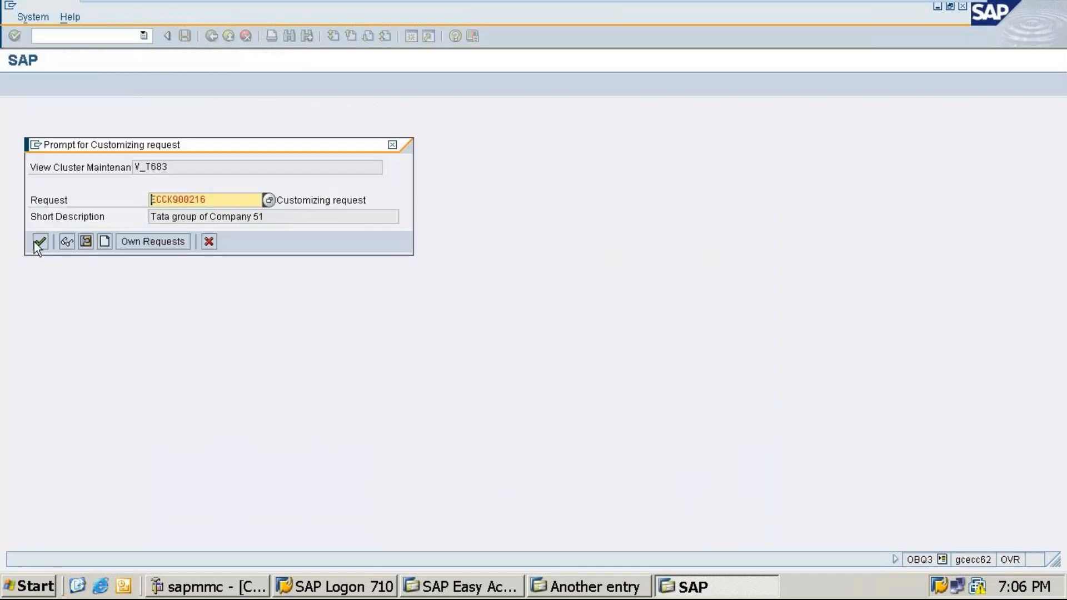
click(39, 241)
mouse_move(595, 5)
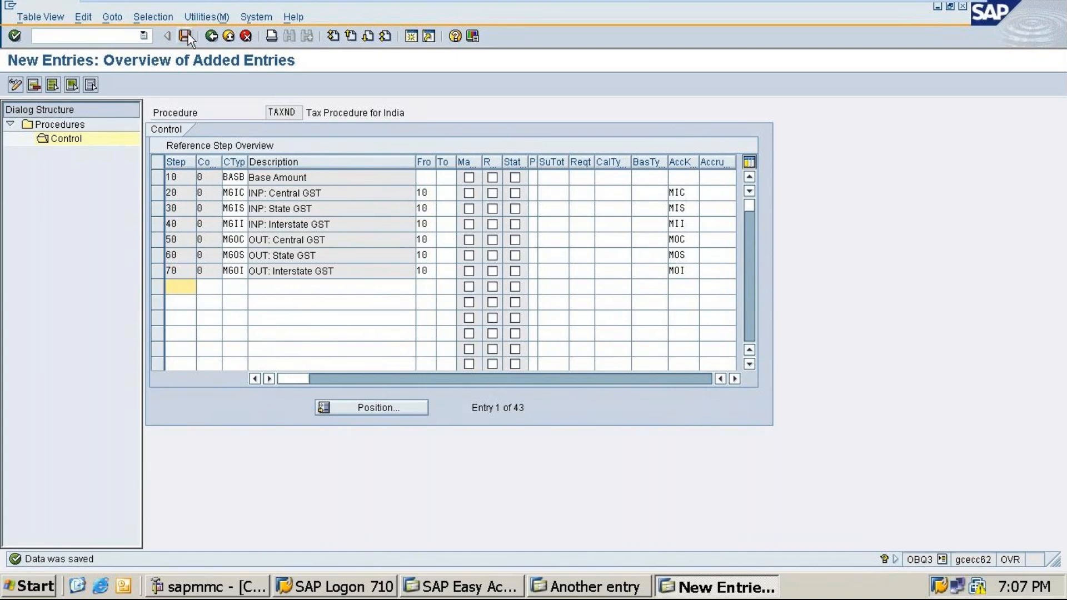
click(211, 36)
click(212, 37)
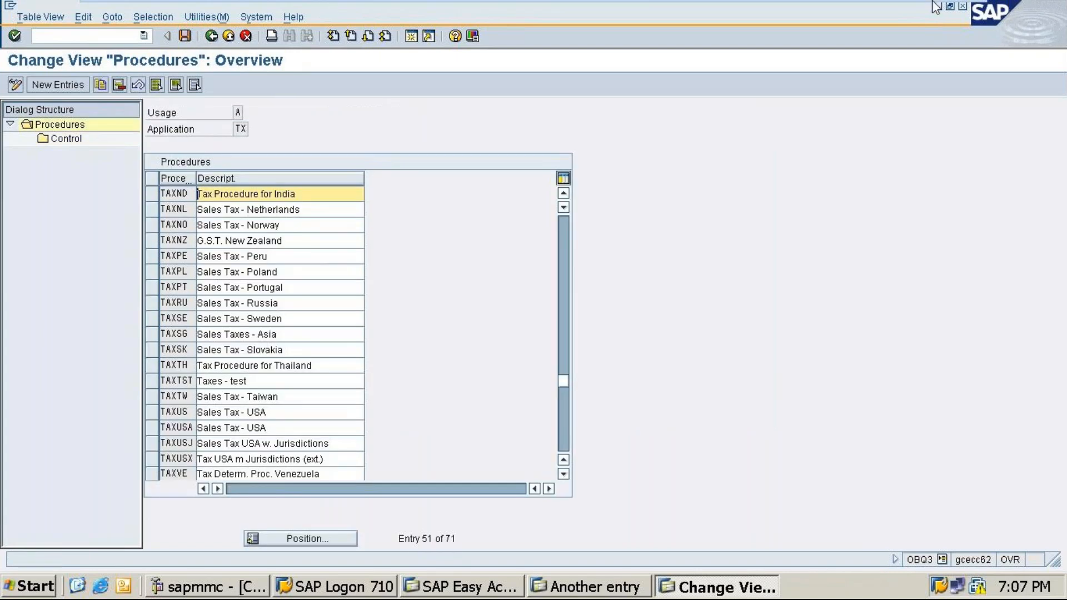
Read the Word guide's section on assigning the tax procedure to the country and return to SAP
click(931, 13)
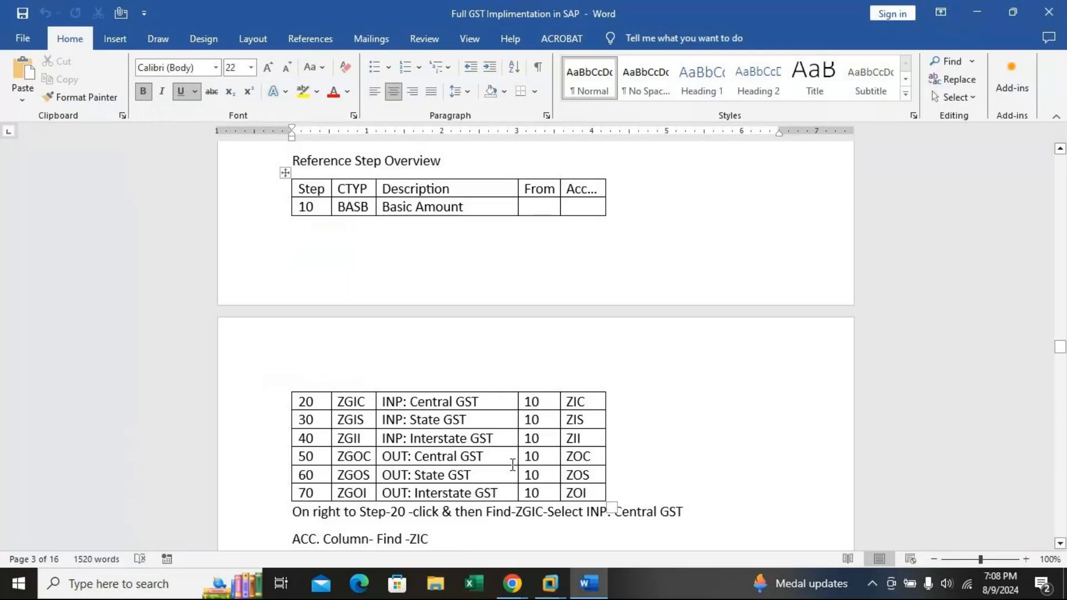
scroll(513, 465, down, 5)
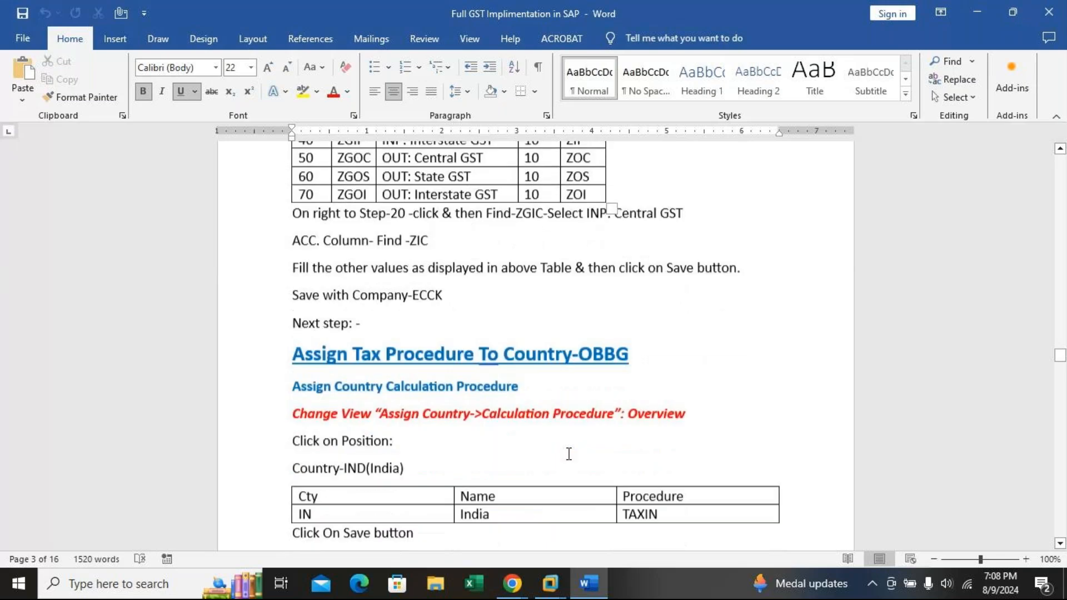
scroll(569, 453, down, 1)
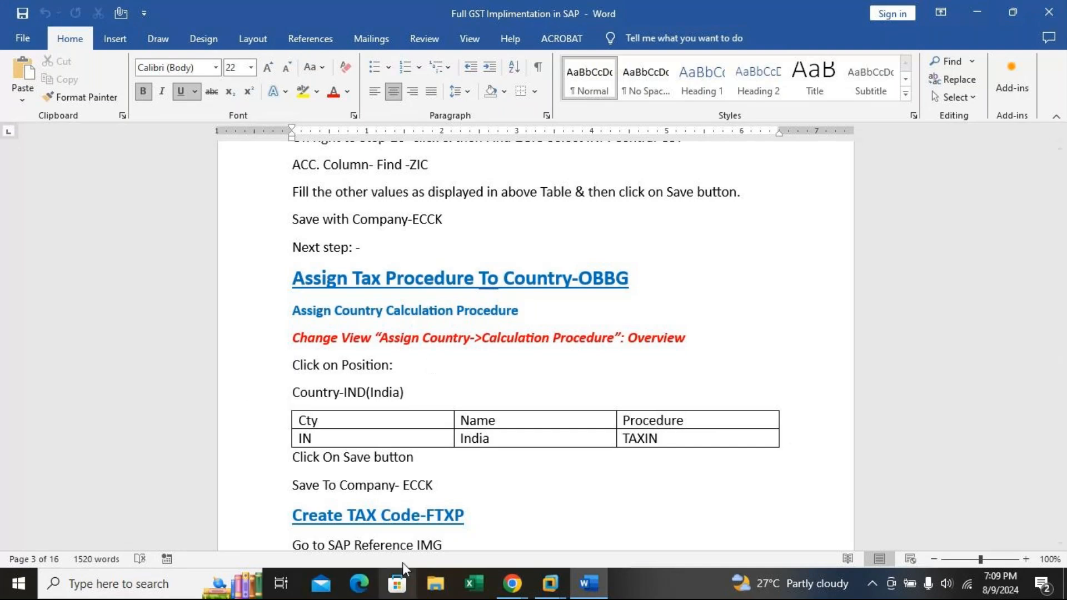
click(553, 586)
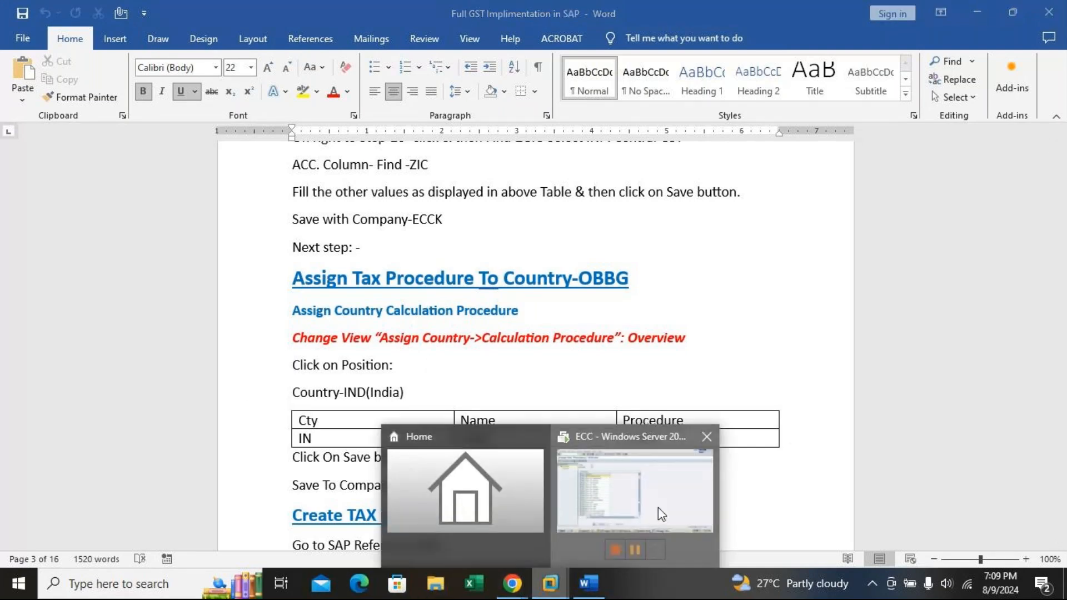
click(658, 508)
Leave the procedures view and open transaction OBBG for assigning countries to calculation procedures
click(213, 35)
click(108, 35)
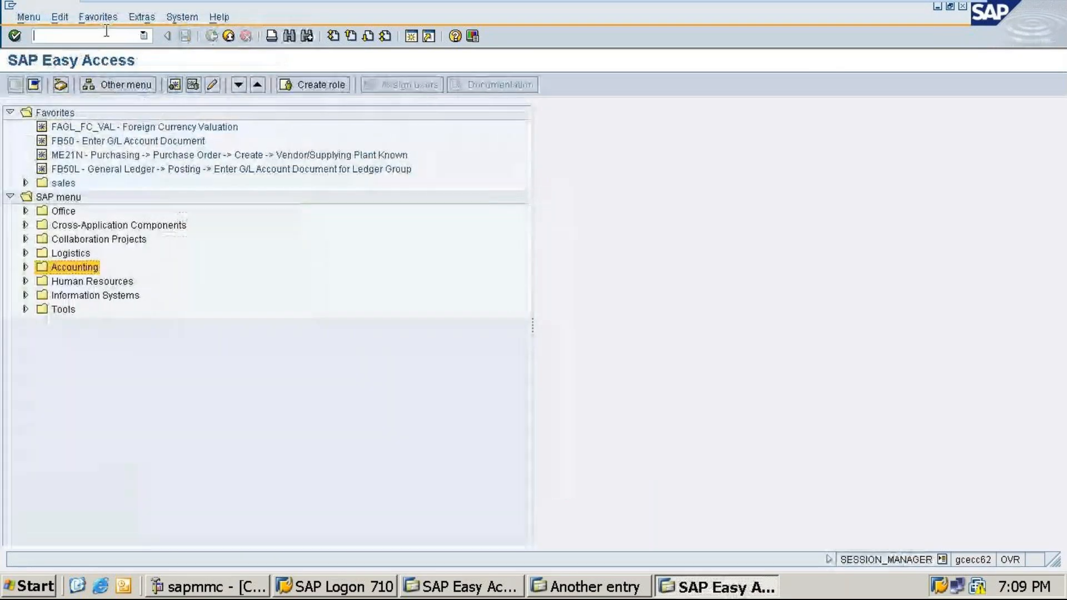
text(/n)
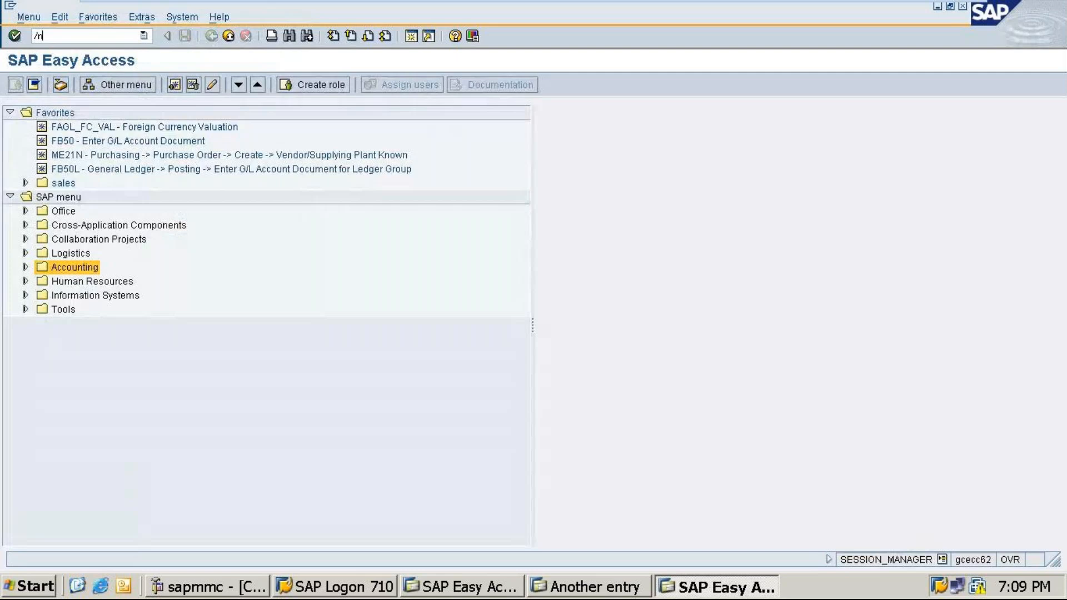
text(obbg)
key(Return)
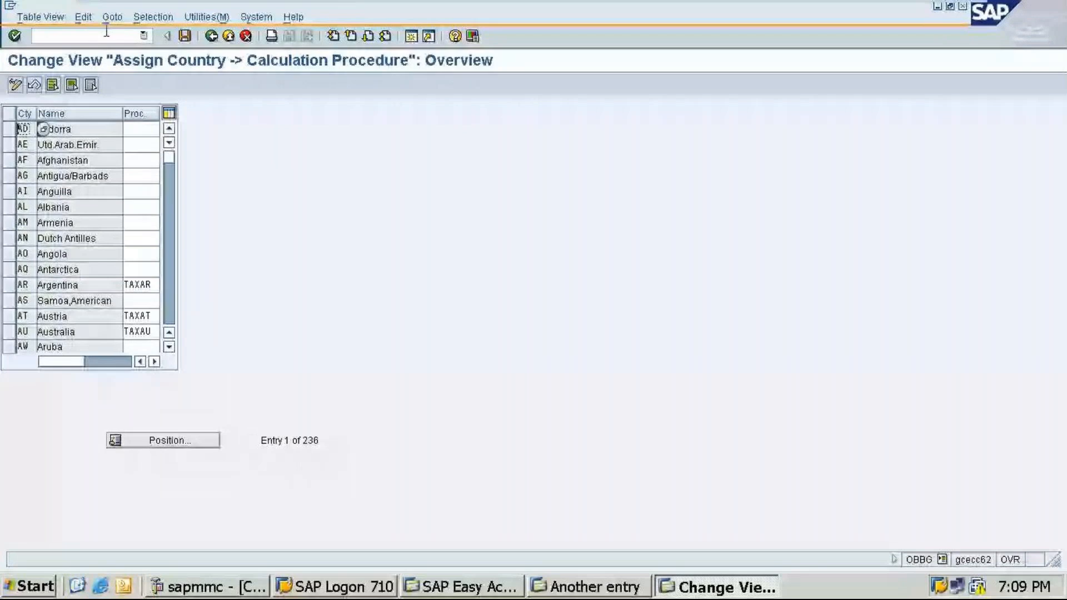
Locate country IN, assign it calculation procedure TAXND and save the assignment
click(166, 439)
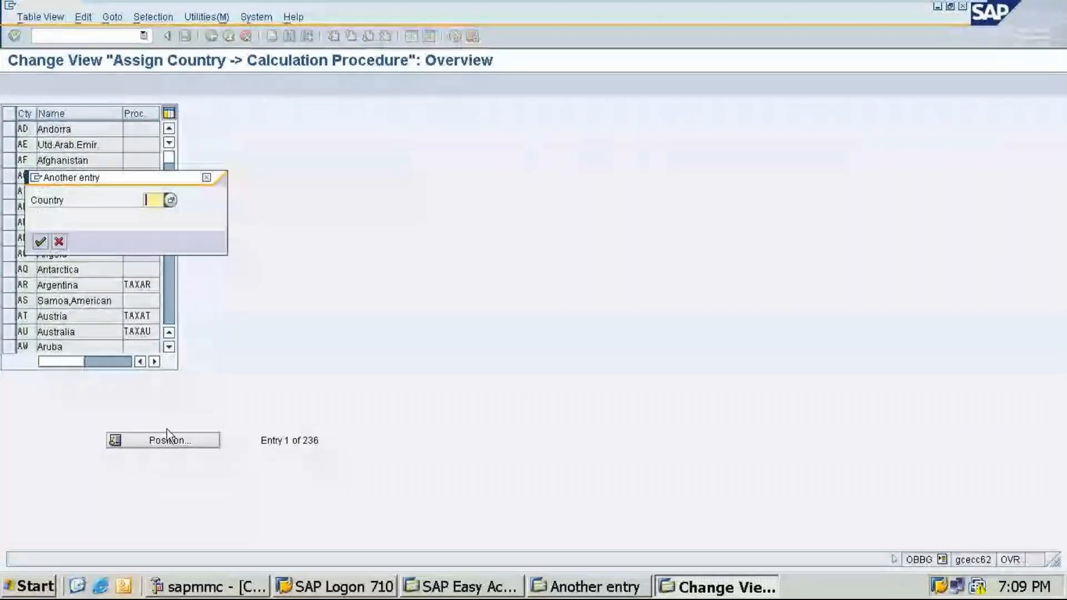
text(in)
click(40, 242)
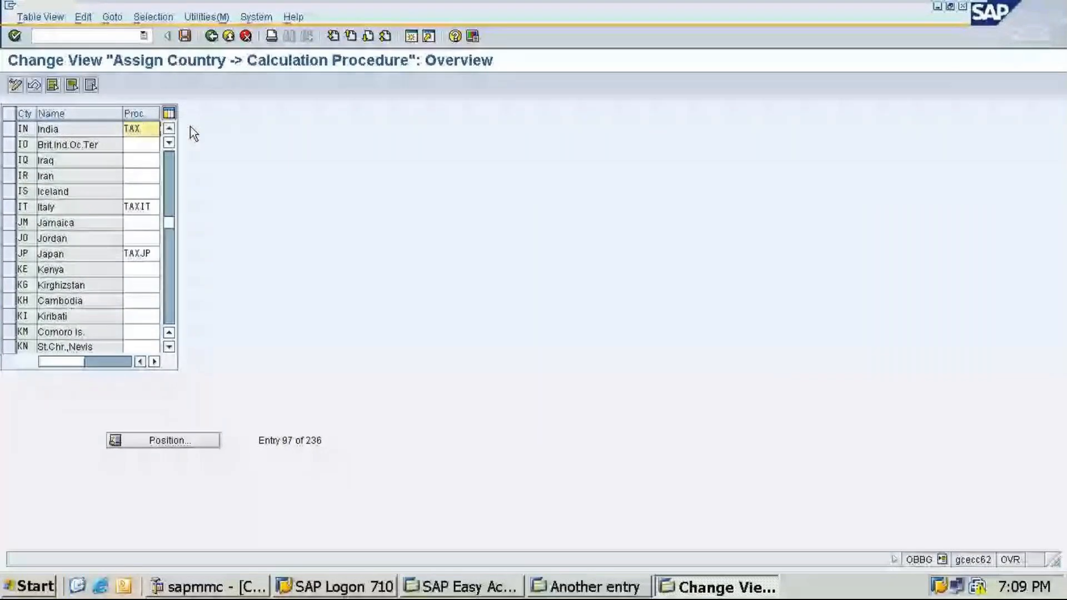
text(TAXND)
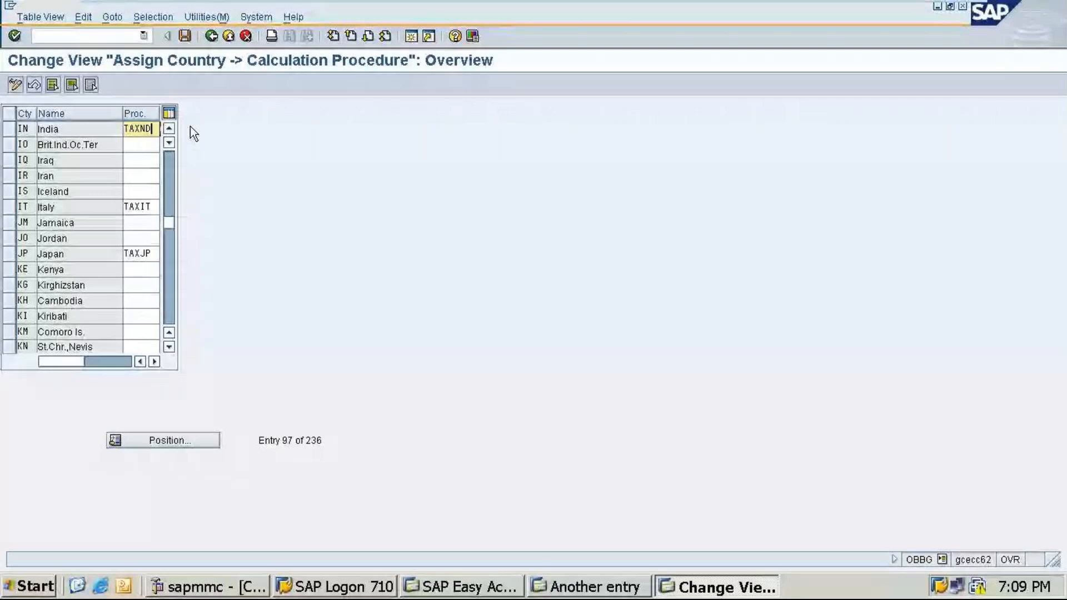
click(186, 35)
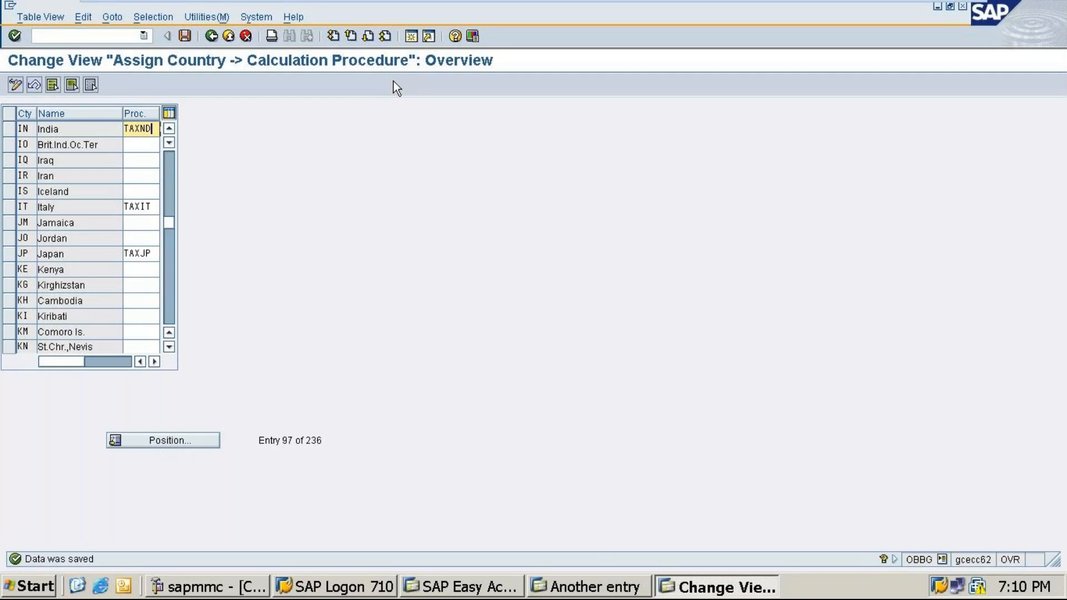
click(185, 37)
Read the Word guide's Create TAX Code-FTXP section, recheck the country assignment table and return to SAP
click(930, 7)
scroll(694, 433, down, 3)
scroll(699, 428, down, 2)
scroll(699, 427, down, 5)
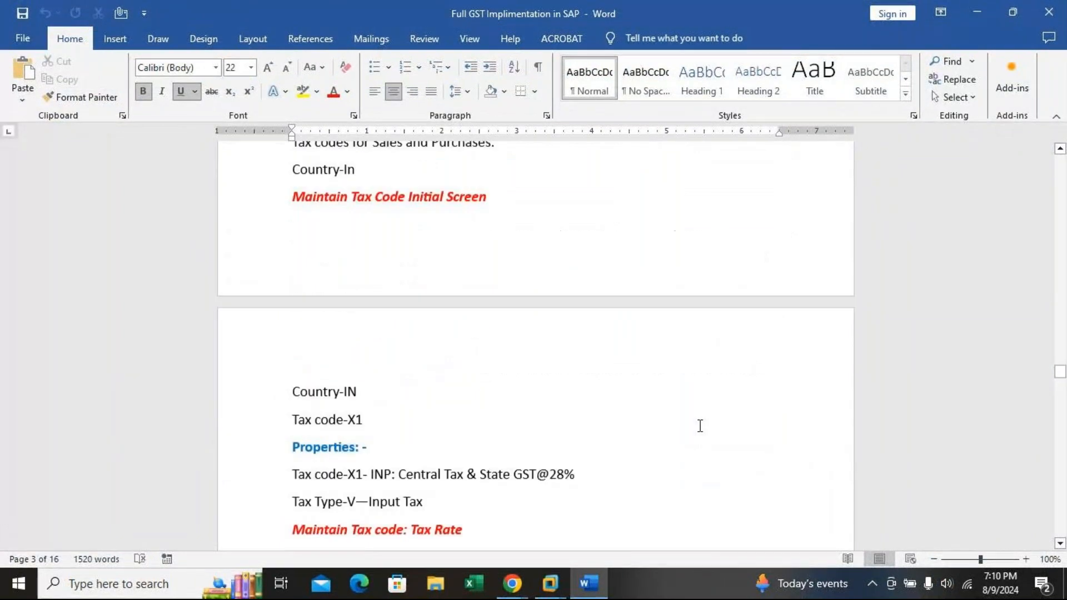
scroll(701, 424, up, 15)
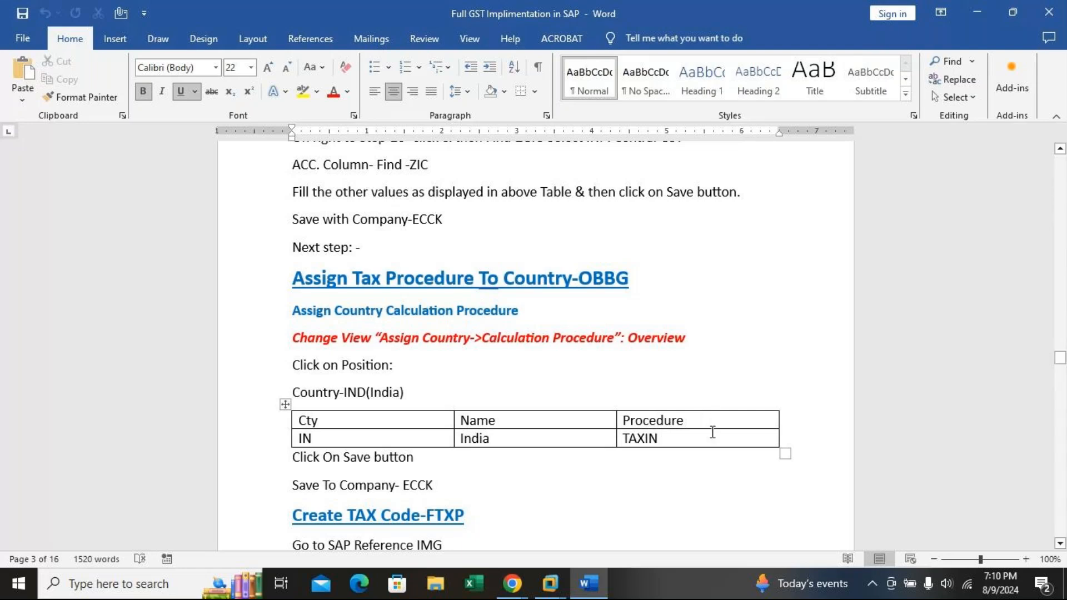
scroll(717, 423, down, 3)
scroll(719, 421, down, 4)
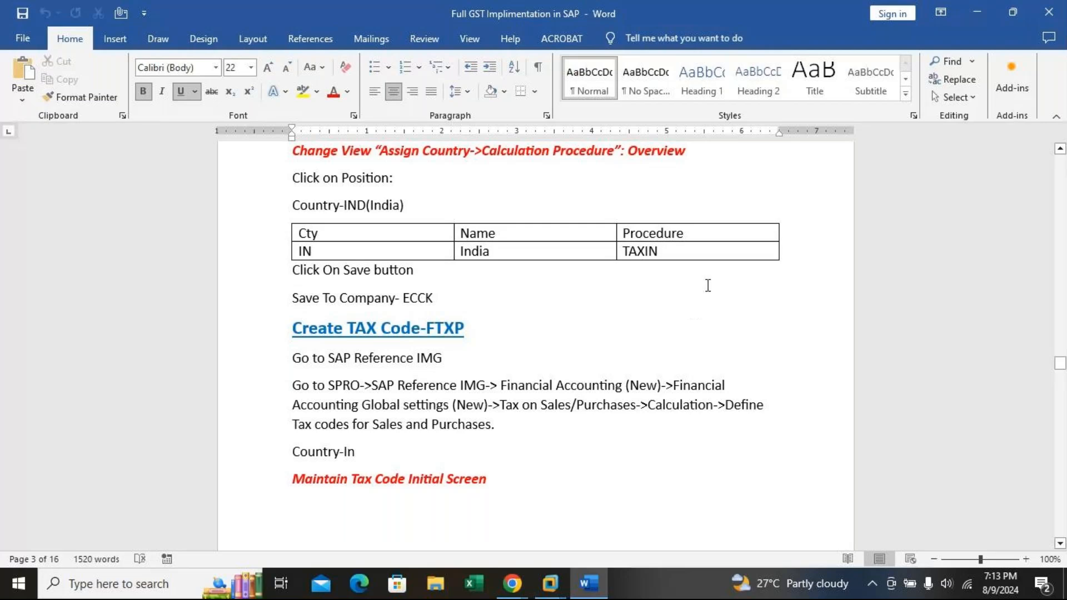
mouse_move(550, 583)
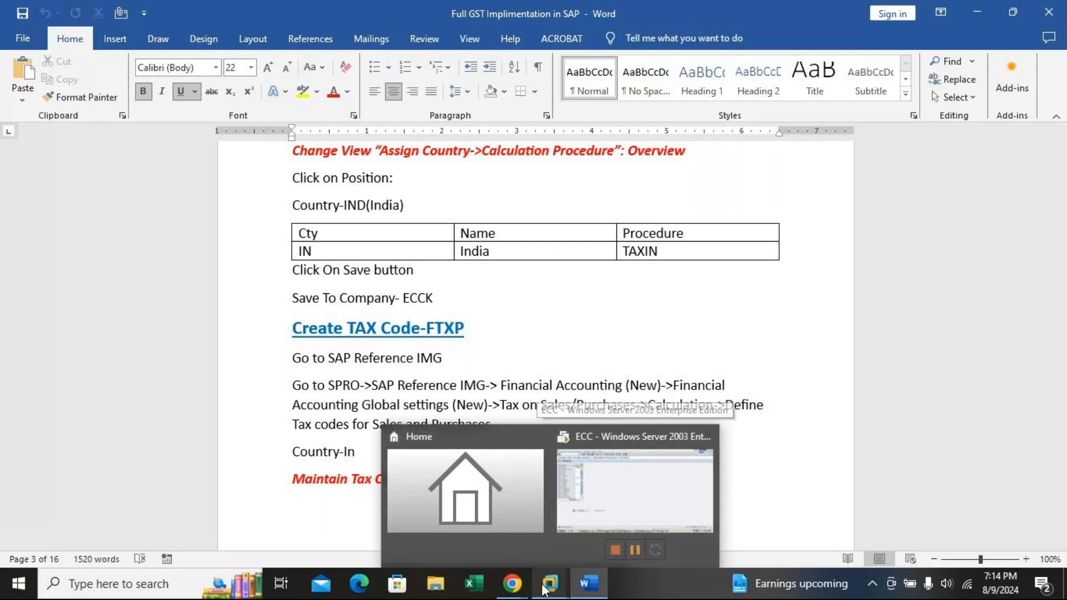
click(611, 478)
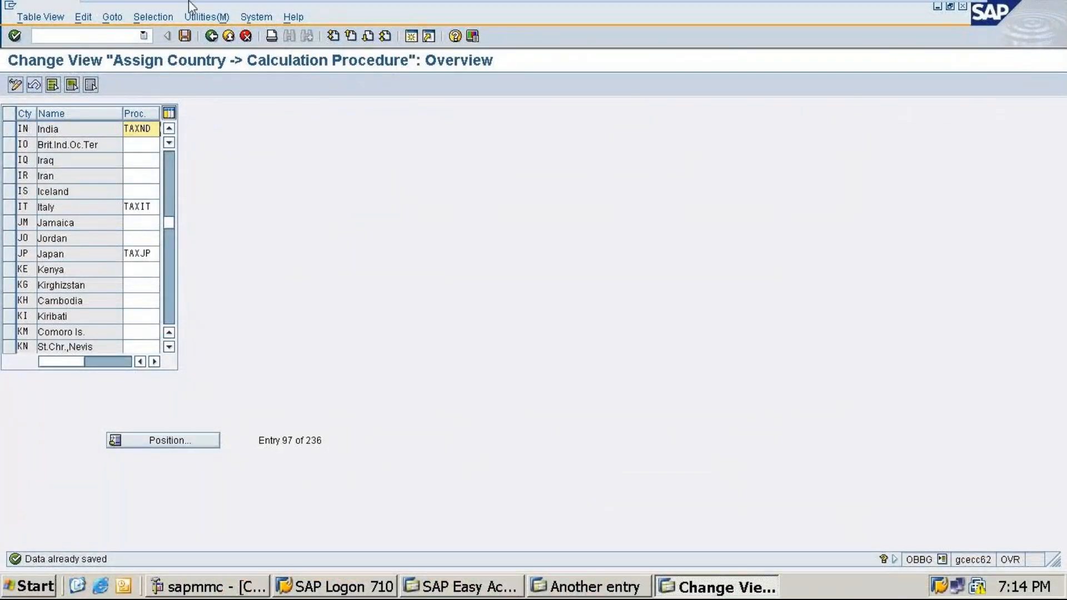
Save and leave the country assignment view, and open transaction FTXP for maintaining tax codes
click(187, 36)
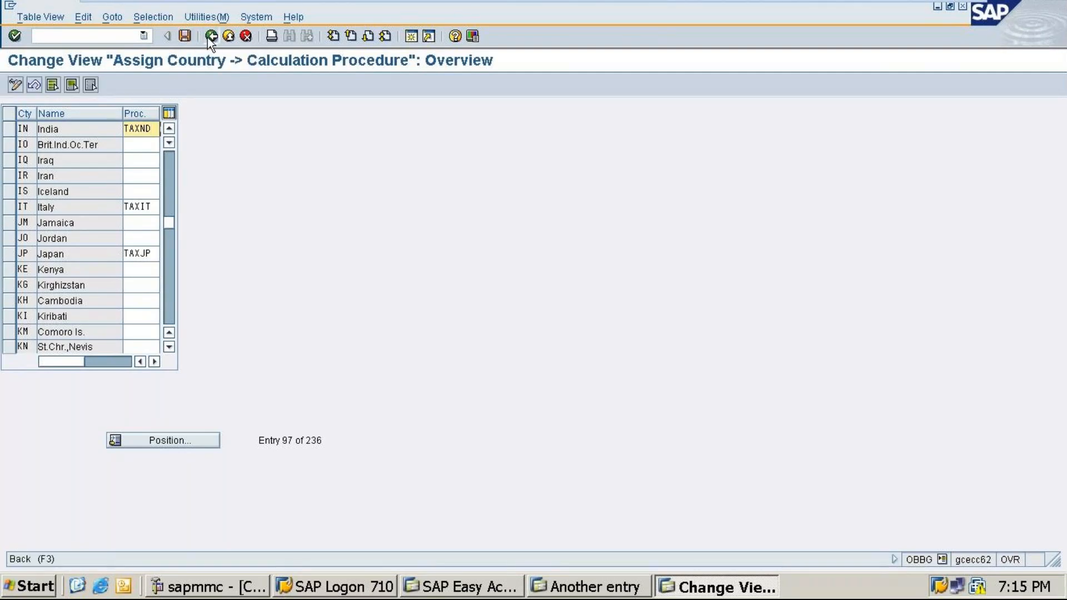
click(209, 37)
click(58, 41)
text(/nf)
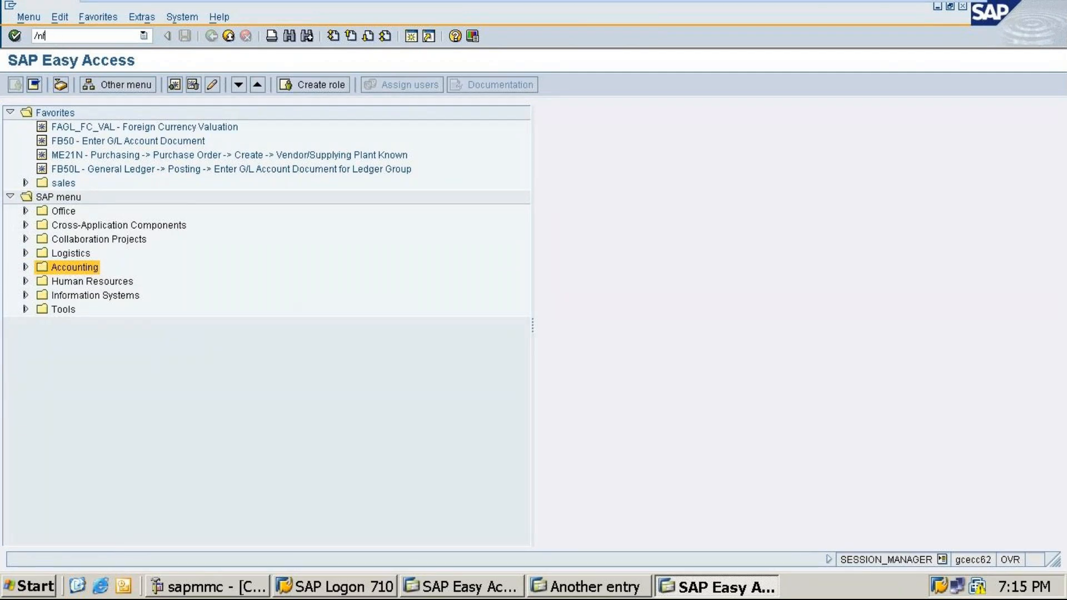
text(txp)
key(Return)
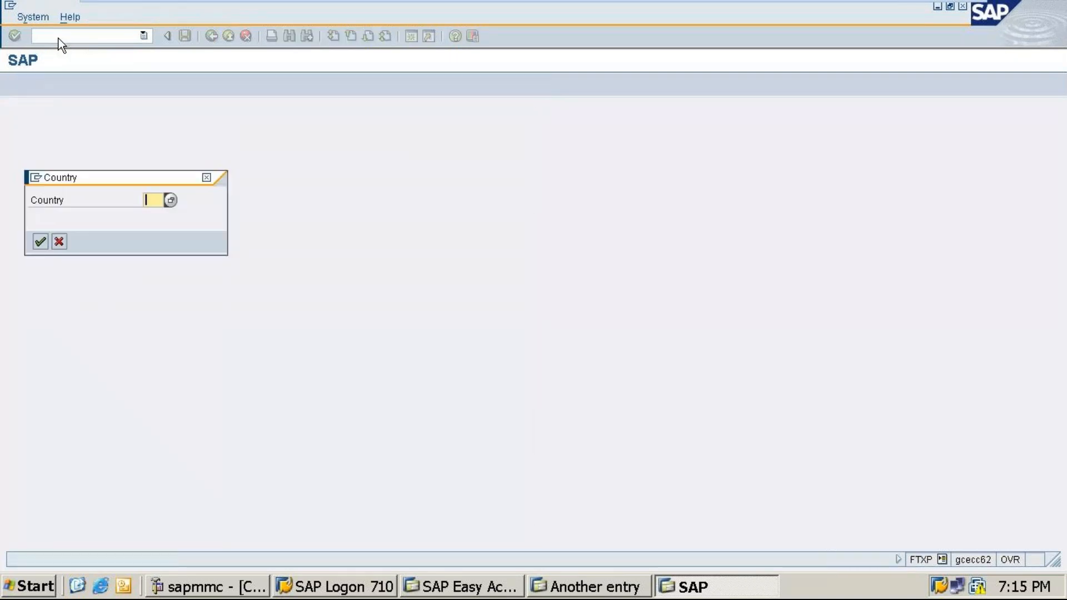
Choose country IN and start creating tax code M1
text(in)
click(40, 241)
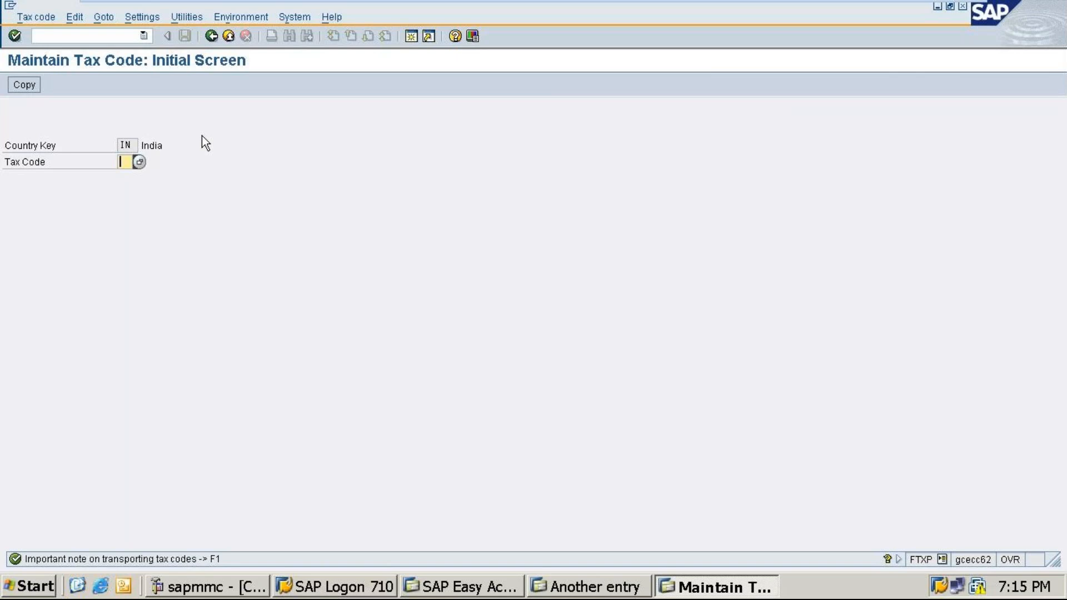
text(M1)
key(Return)
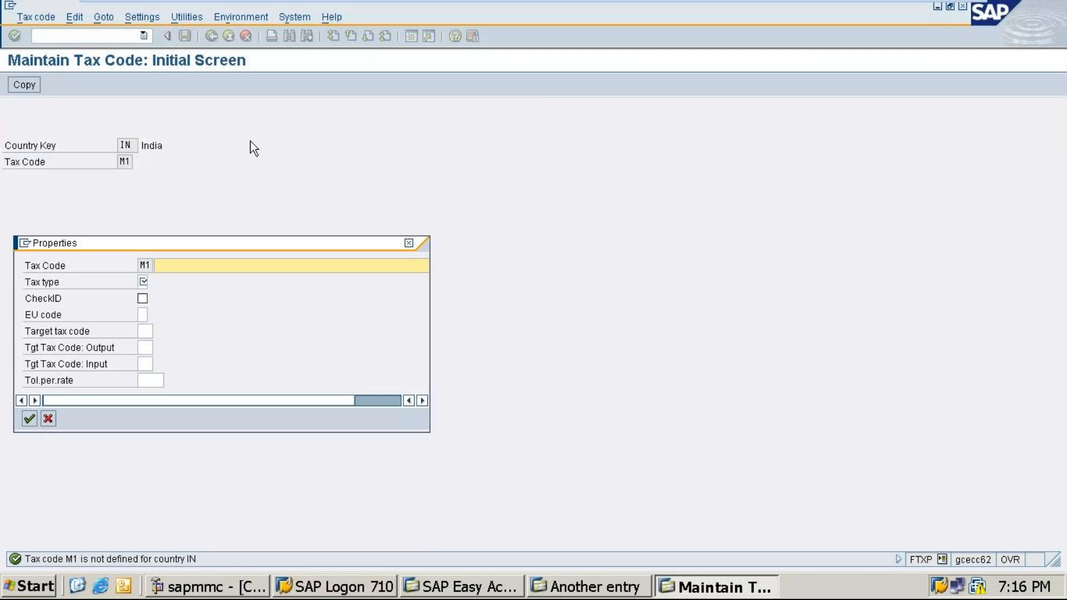
Switch to the Word guide and examine the properties and percentage rate tables for the input and output tax codes
mouse_move(262, 1)
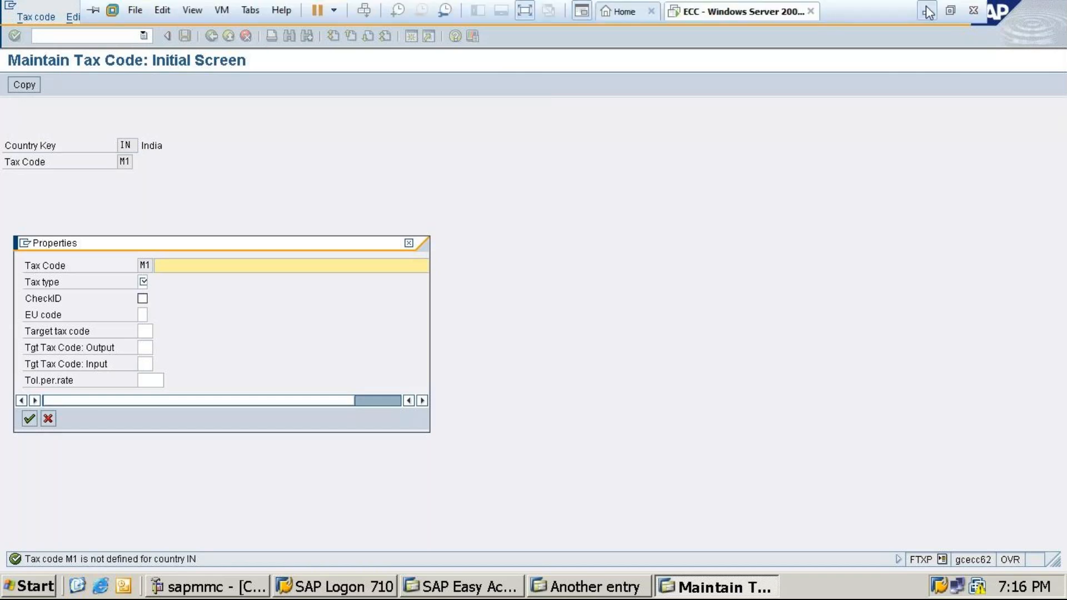
click(926, 11)
scroll(536, 489, down, 12)
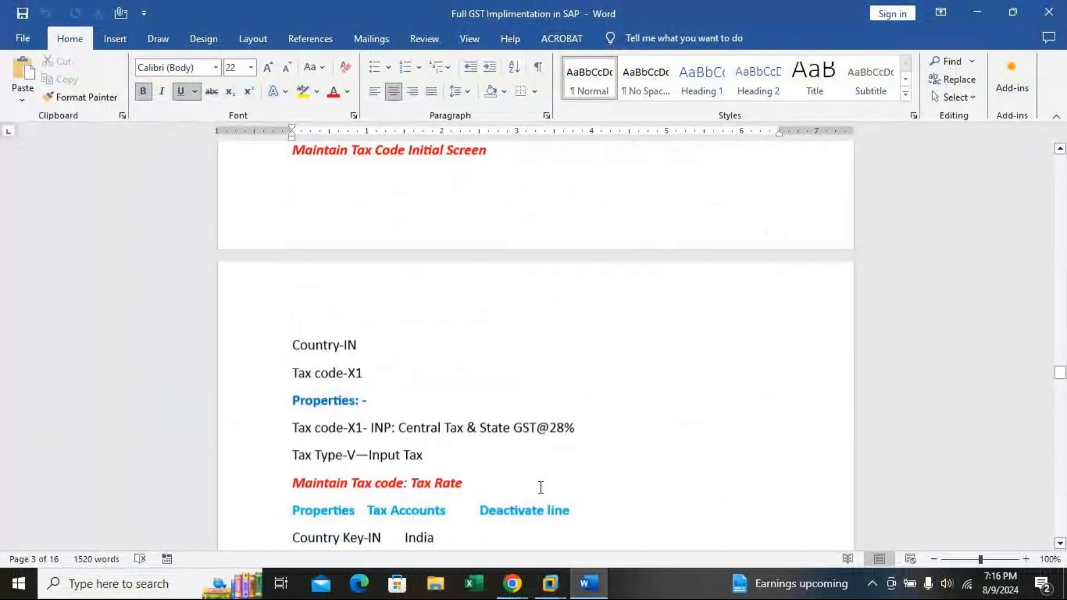
scroll(540, 487, down, 8)
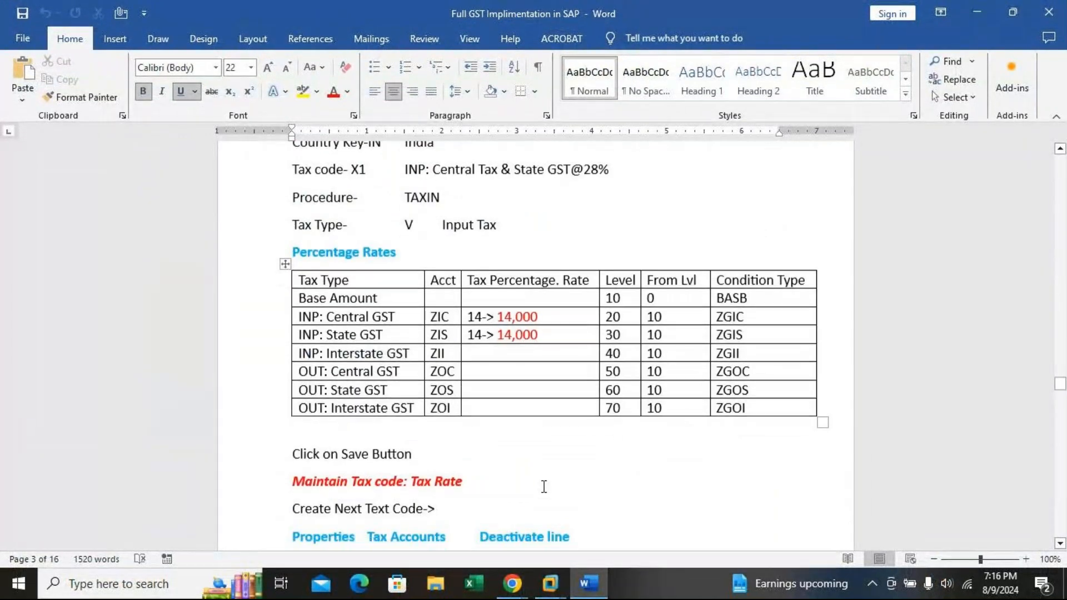
scroll(545, 484, down, 10)
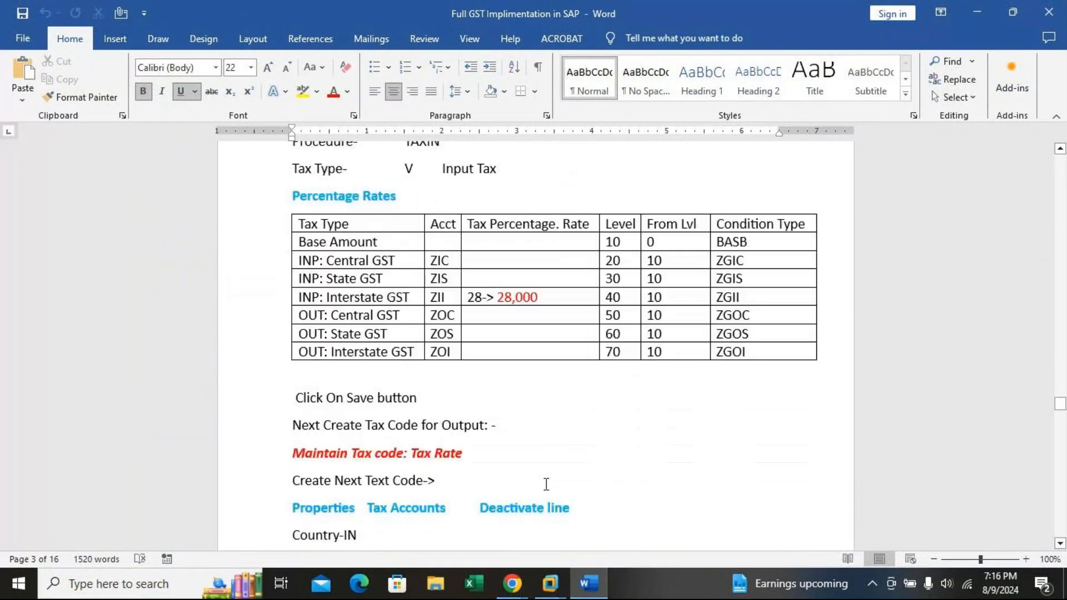
scroll(546, 484, down, 12)
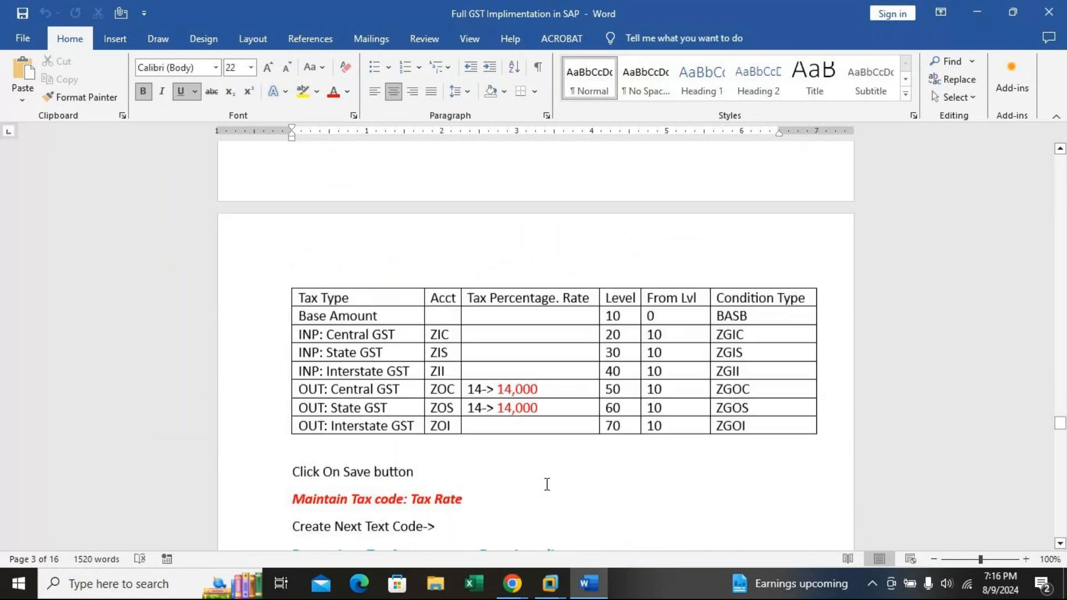
scroll(548, 483, down, 10)
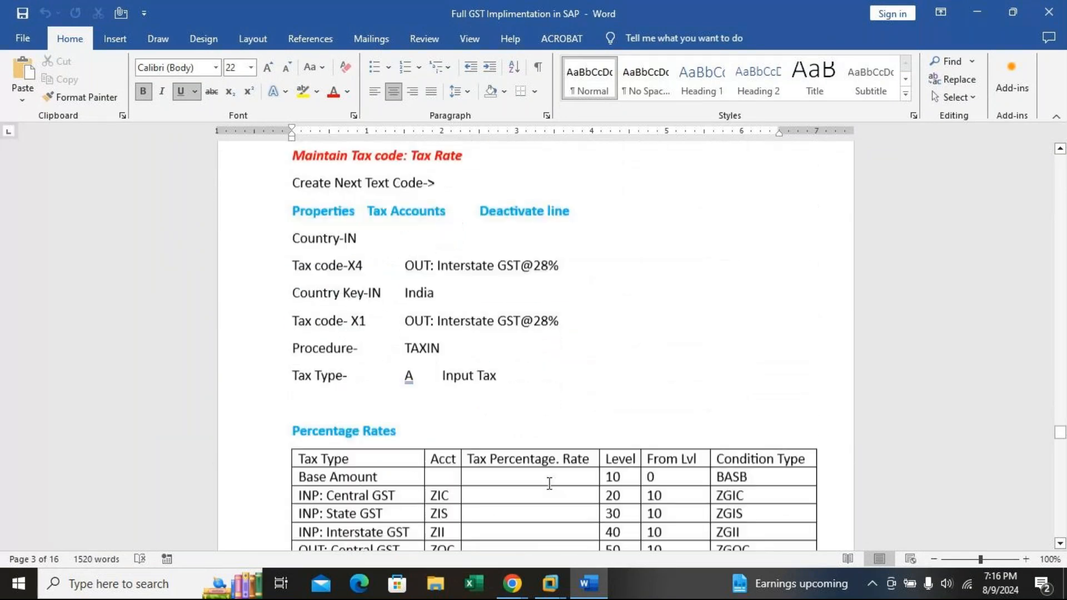
scroll(549, 483, down, 1)
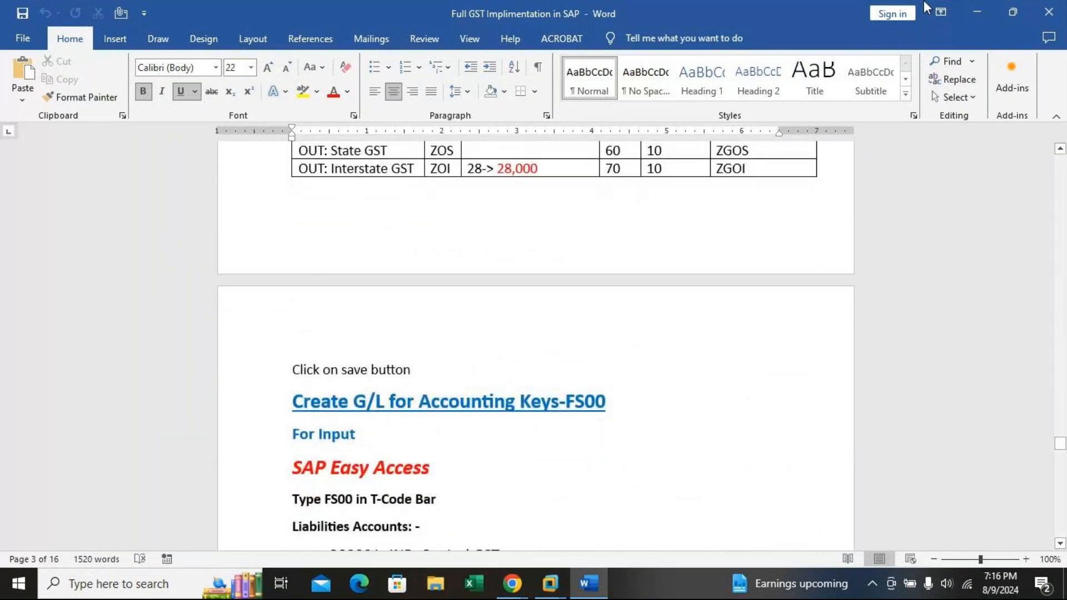
Review the Word guide from its opening overview through the accounting keys, tax procedure and country assignment sections
scroll(896, 273, up, 5)
scroll(895, 273, up, 2)
drag(1061, 437, 1066, 166)
scroll(795, 353, up, 3)
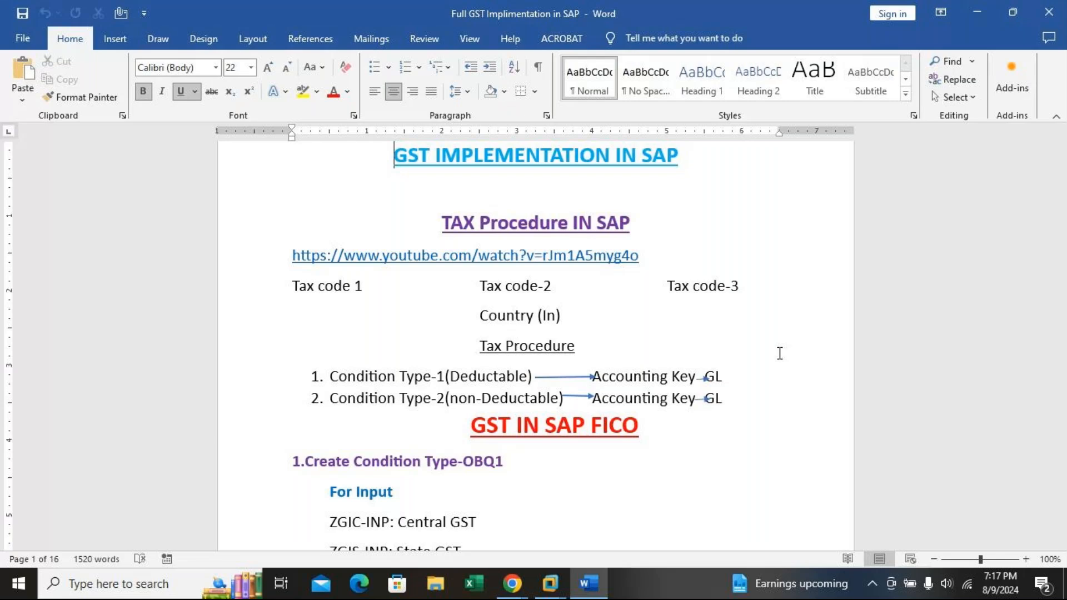
drag(1061, 164, 1063, 328)
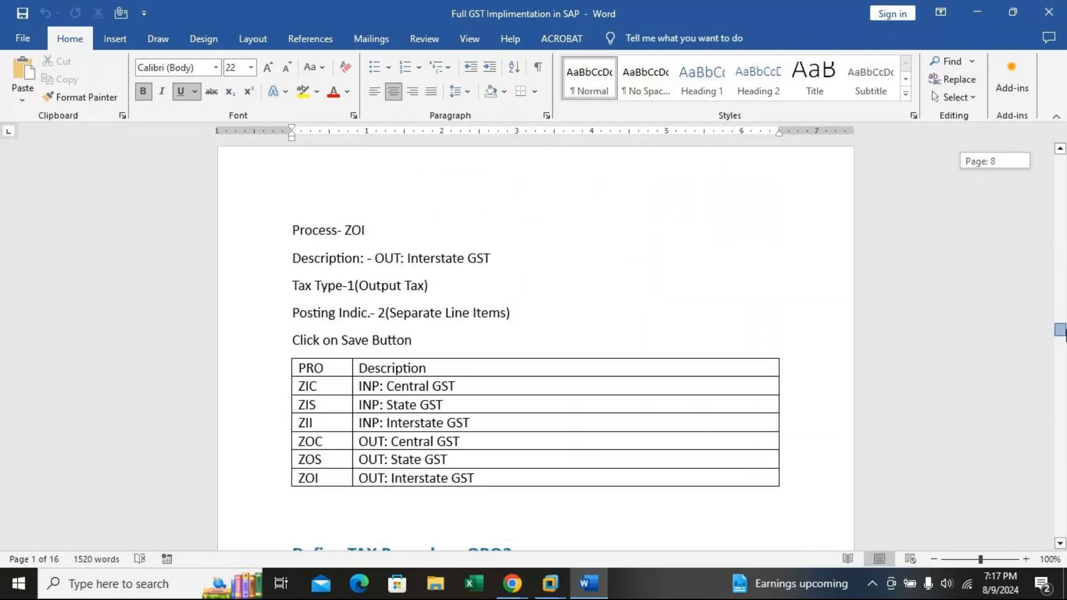
scroll(1063, 327, down, 5)
scroll(1062, 326, down, 4)
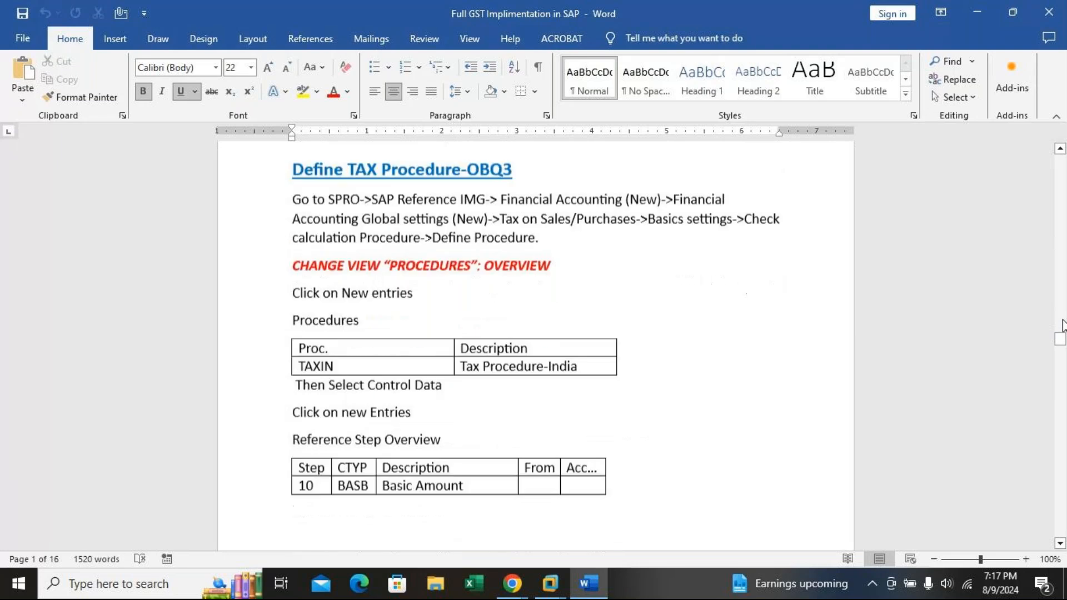
scroll(1062, 326, down, 6)
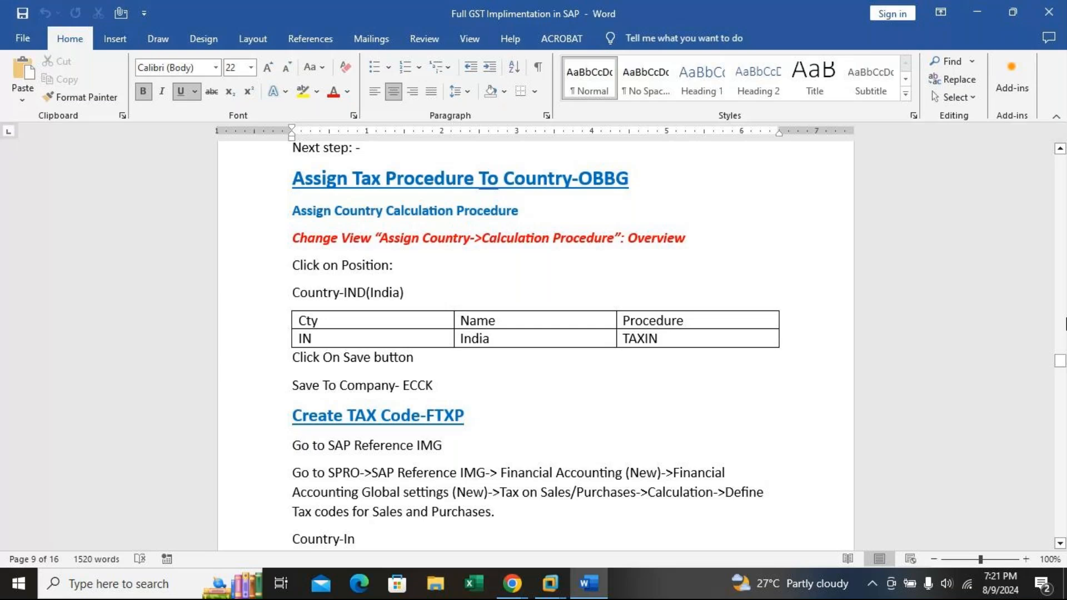
Review the guide's Create TAX Code-FTXP section, including the tax code properties and percentage rate tables for input GST
scroll(781, 397, down, 5)
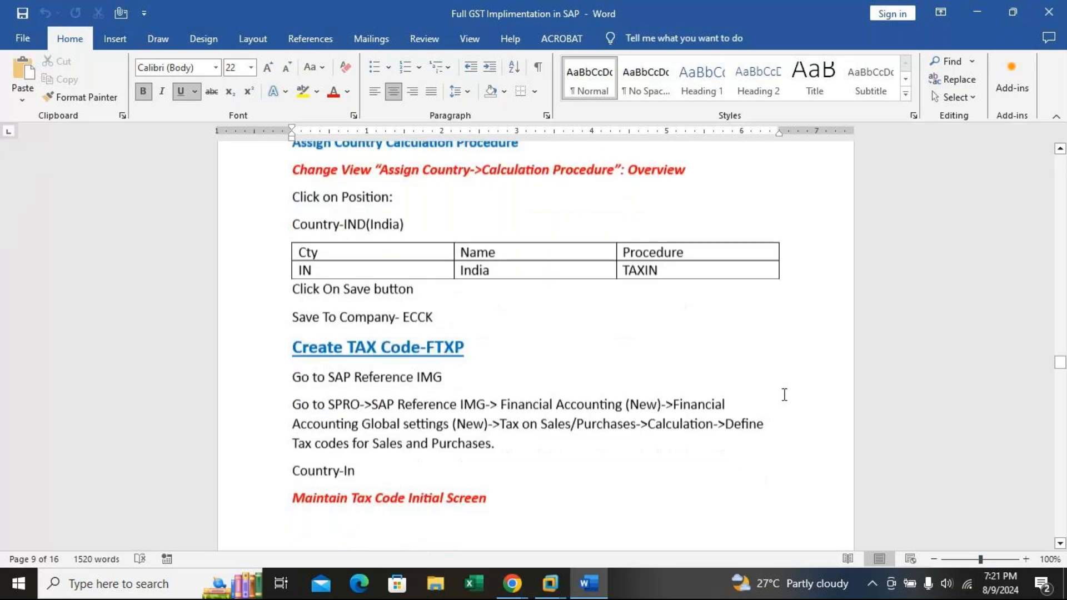
scroll(784, 393, down, 10)
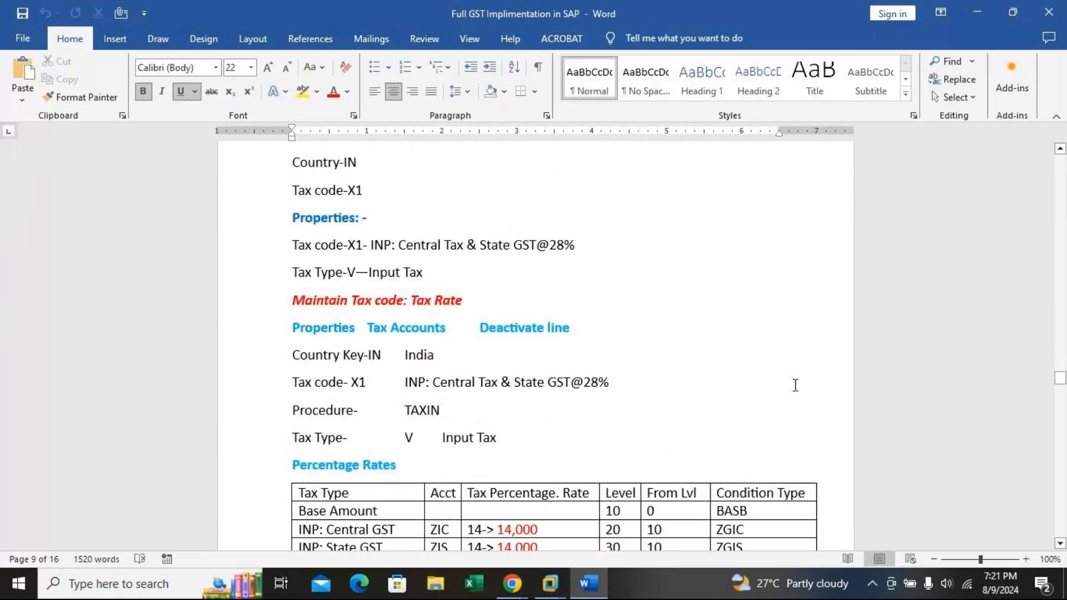
scroll(660, 302, down, 7)
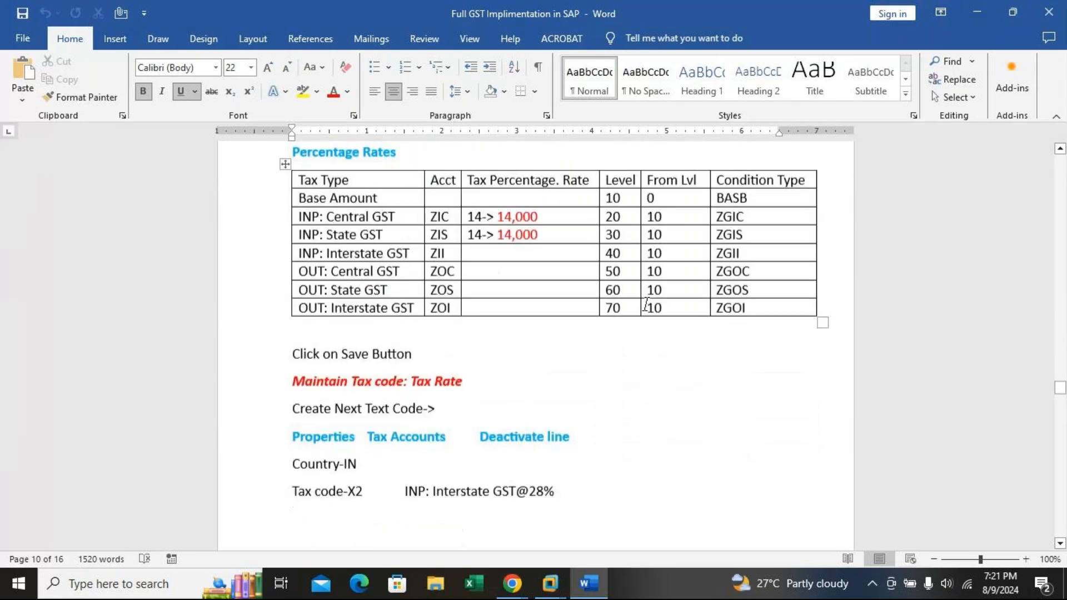
scroll(660, 303, down, 6)
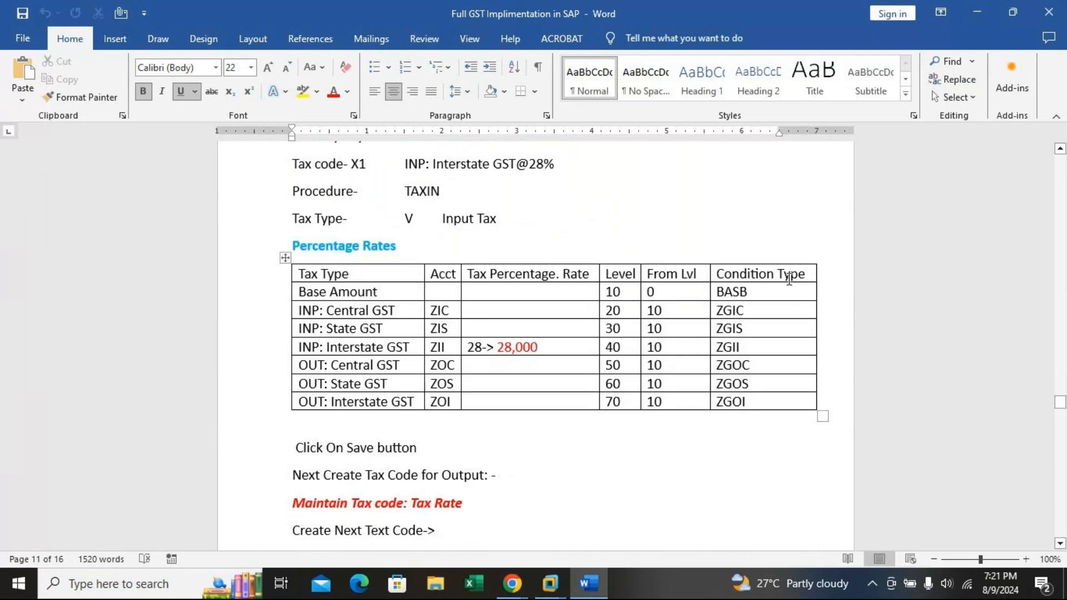
scroll(790, 279, up, 5)
scroll(790, 279, up, 9)
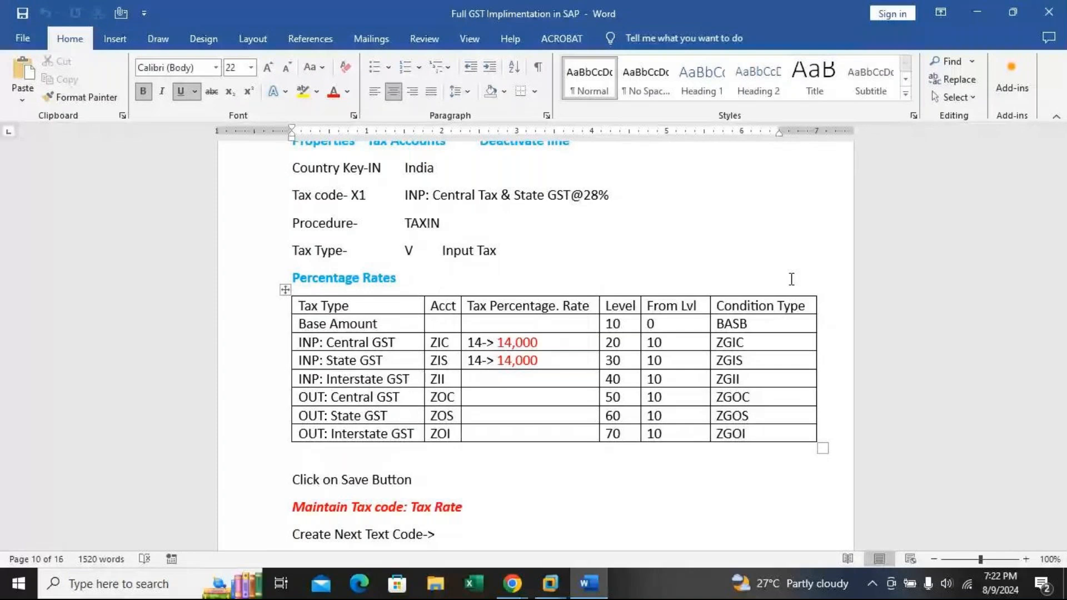
scroll(630, 411, up, 10)
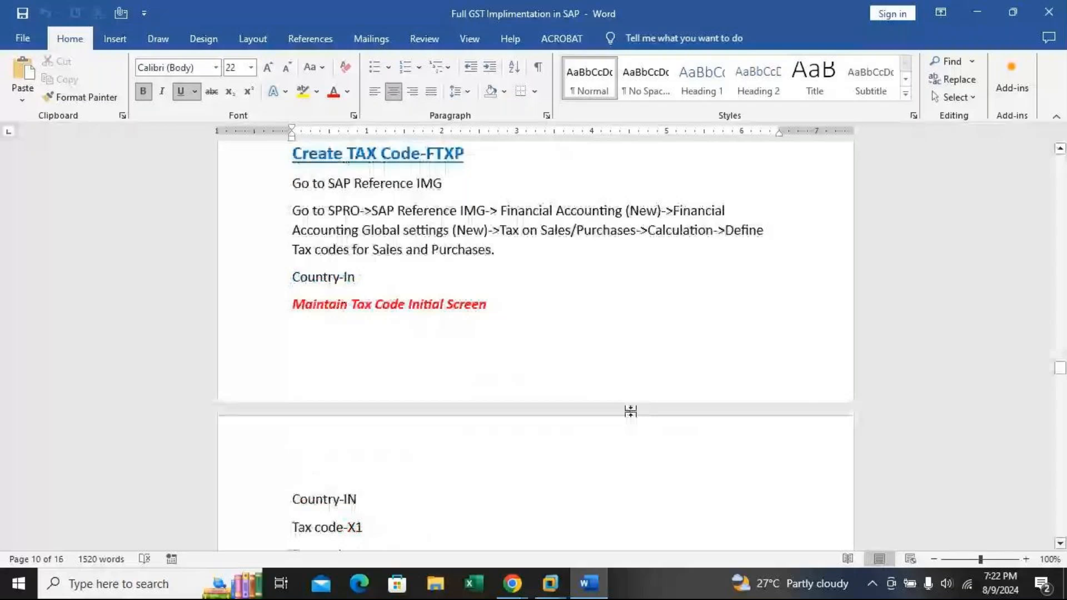
scroll(630, 411, up, 4)
scroll(631, 412, down, 3)
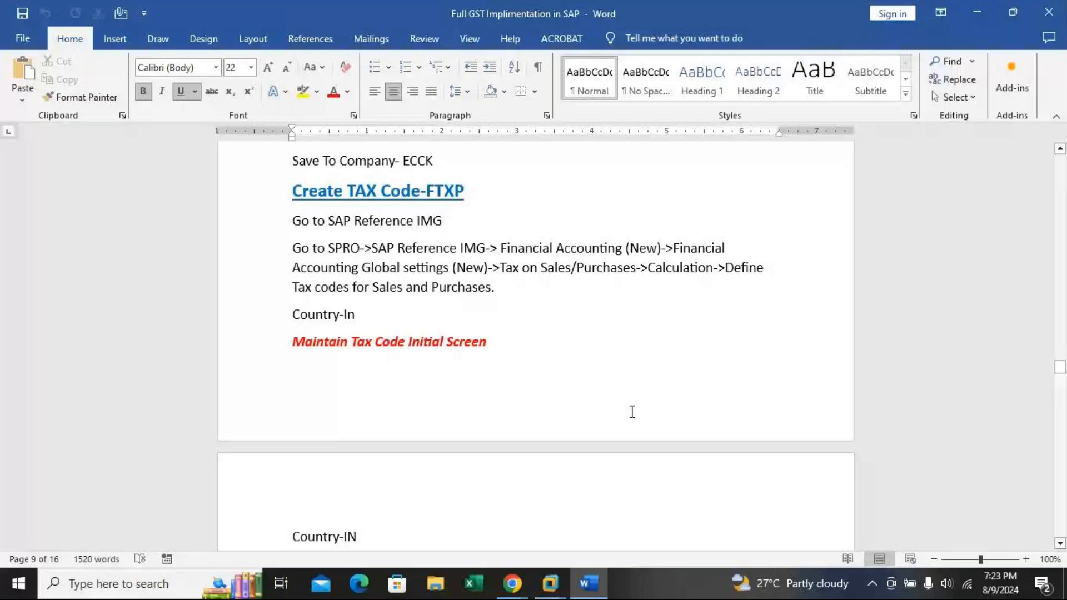
scroll(632, 412, up, 5)
scroll(608, 298, down, 2)
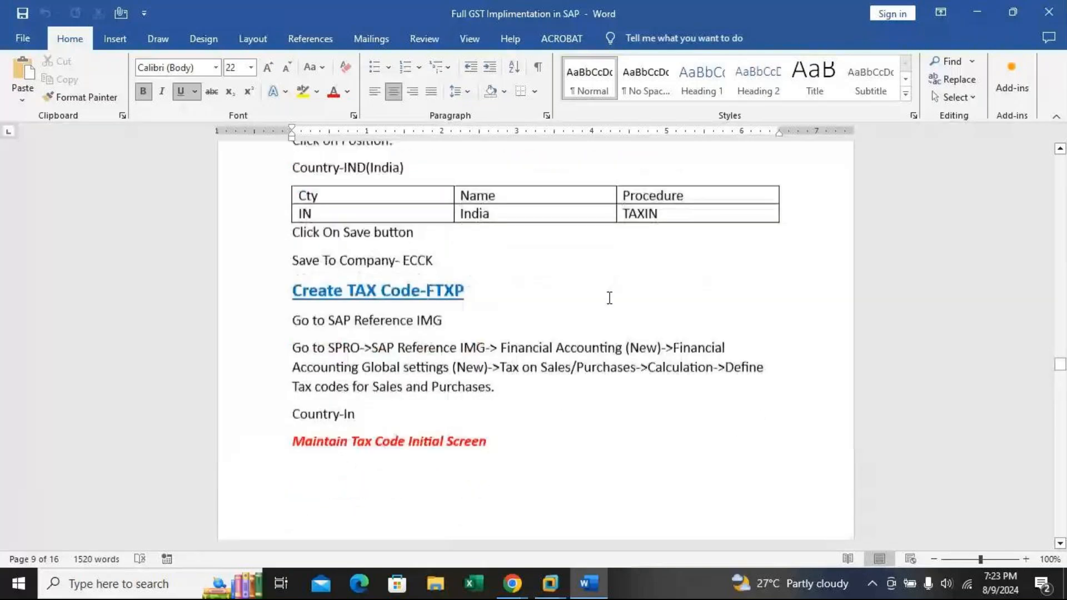
scroll(610, 298, down, 4)
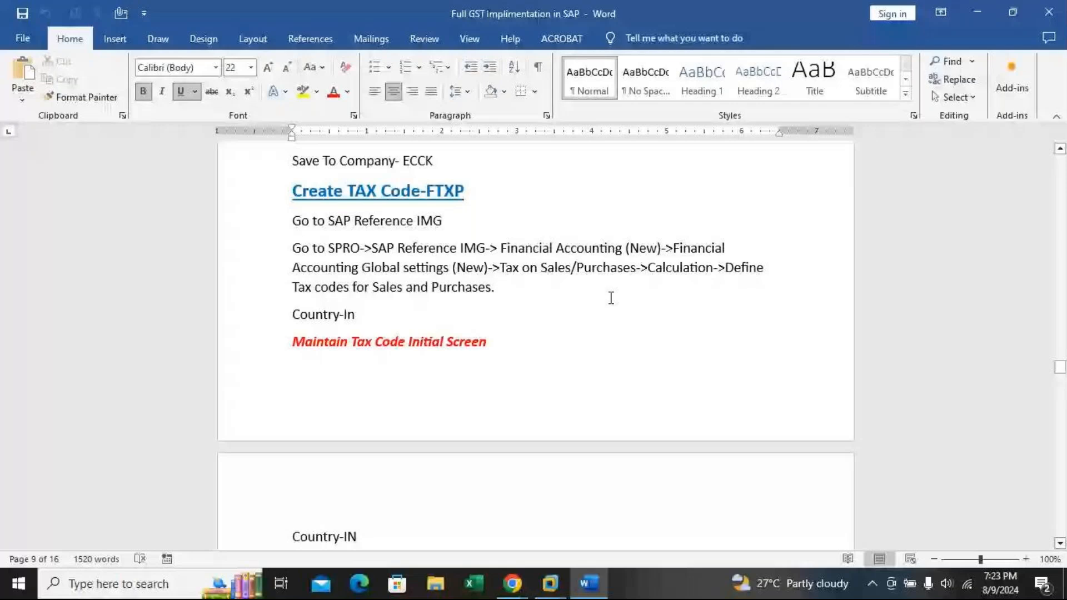
scroll(610, 299, up, 3)
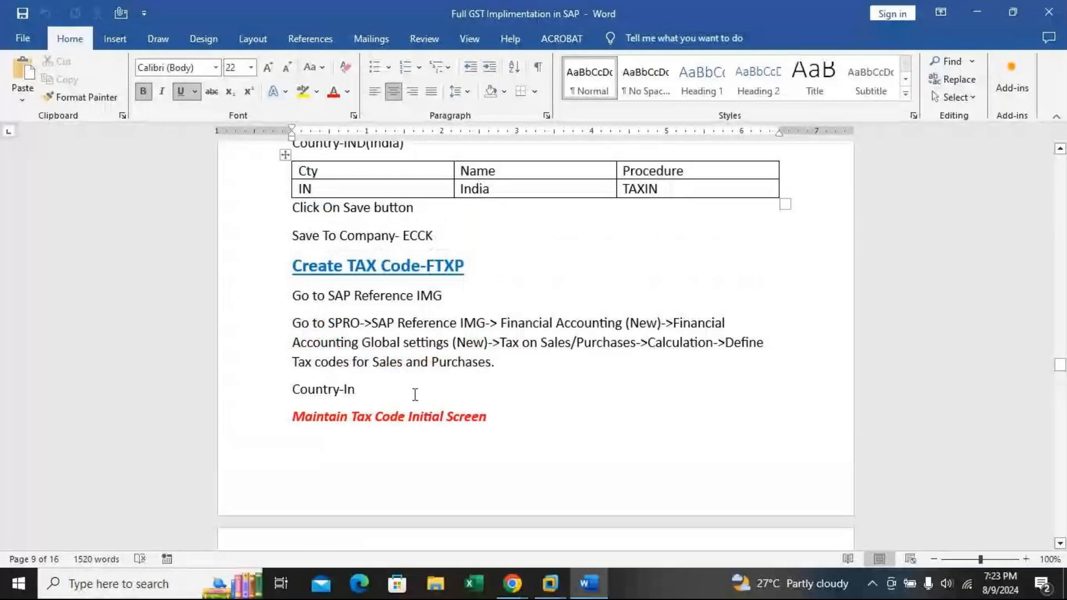
Switch back to SAP, cancel the open M1 properties and leave tax code maintenance
mouse_move(550, 583)
click(665, 501)
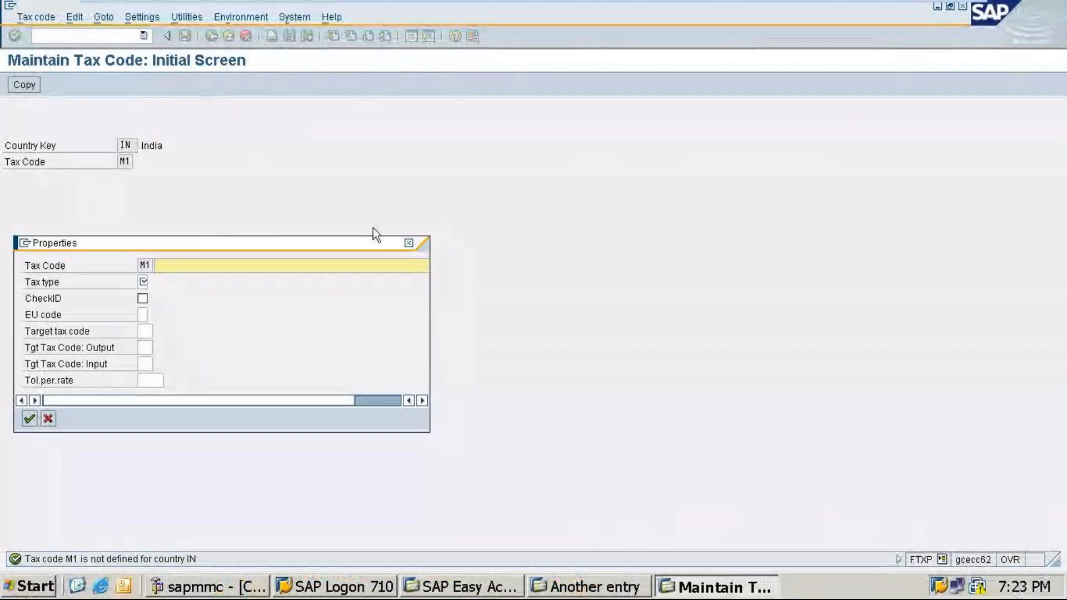
click(410, 243)
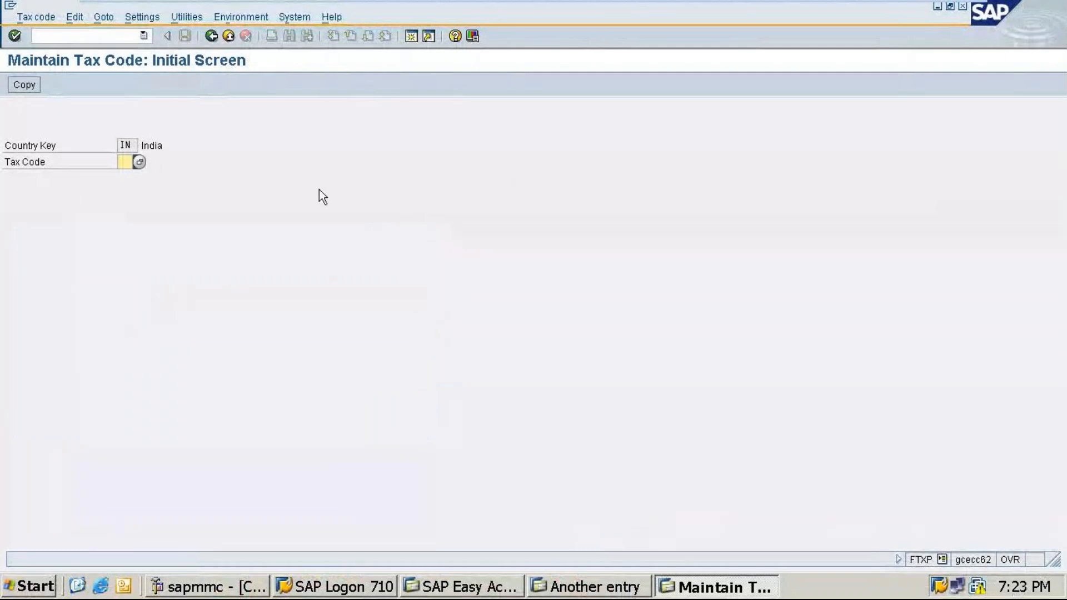
click(208, 37)
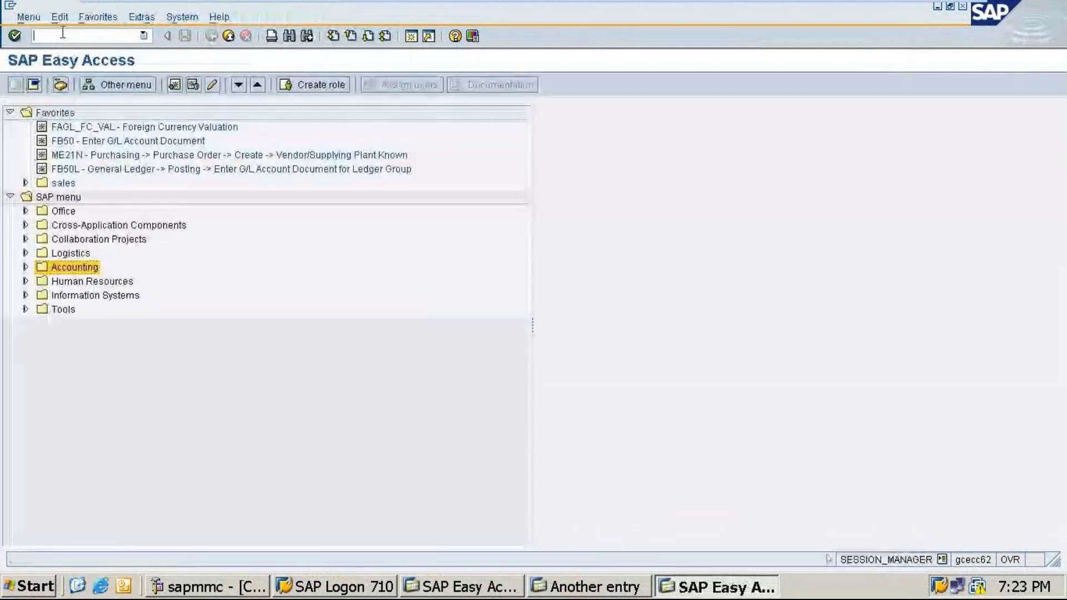
Run transaction FTXP again for country IN and start creating tax code M1
click(63, 34)
text(/nftxp)
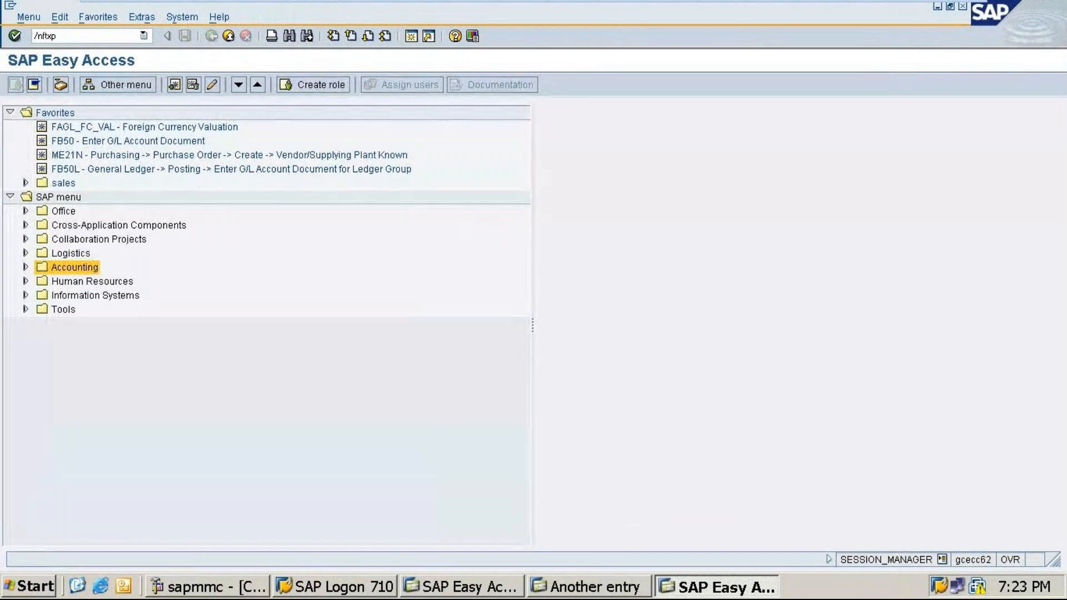
key(Return)
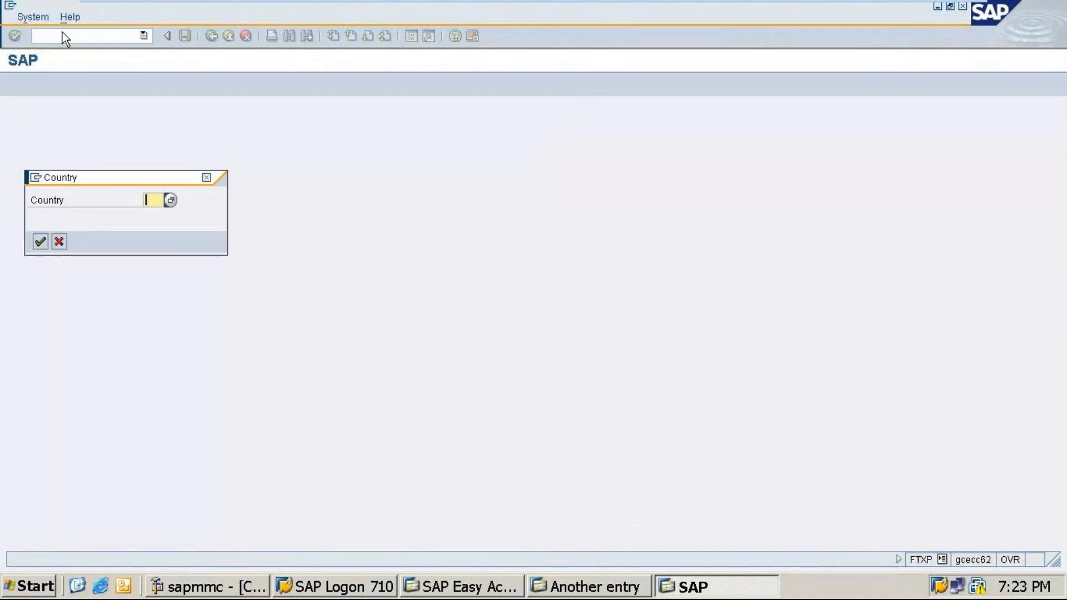
text(in)
key(Return)
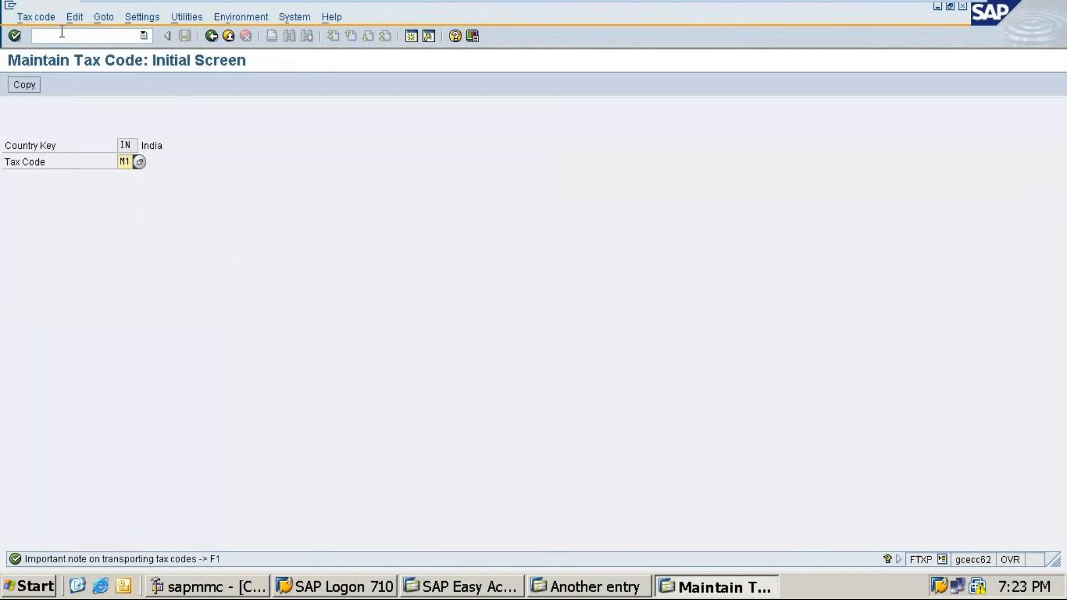
key(Return)
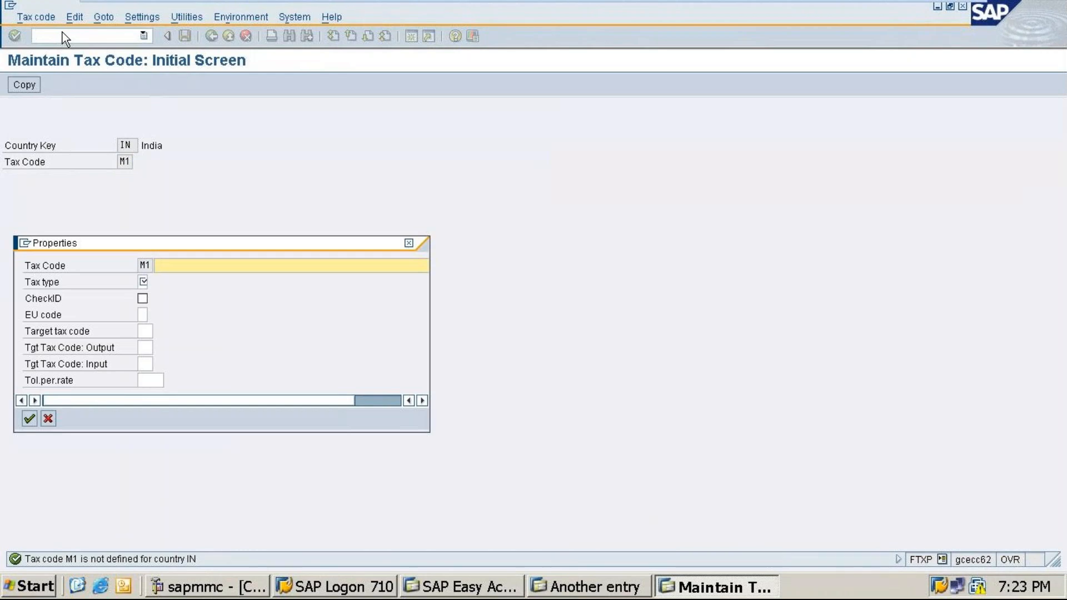
Describe tax code M1 as "INP: Central & State GST@28%", set its tax type to V (Input tax) and confirm the properties
text(INP: Central)
text(& State )
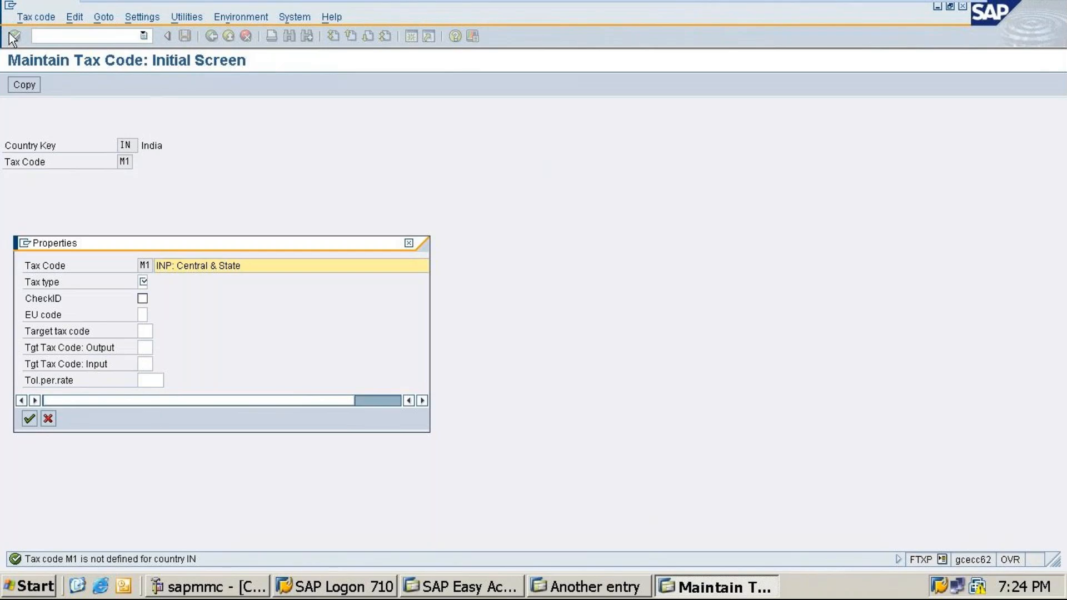
text(GST@28%)
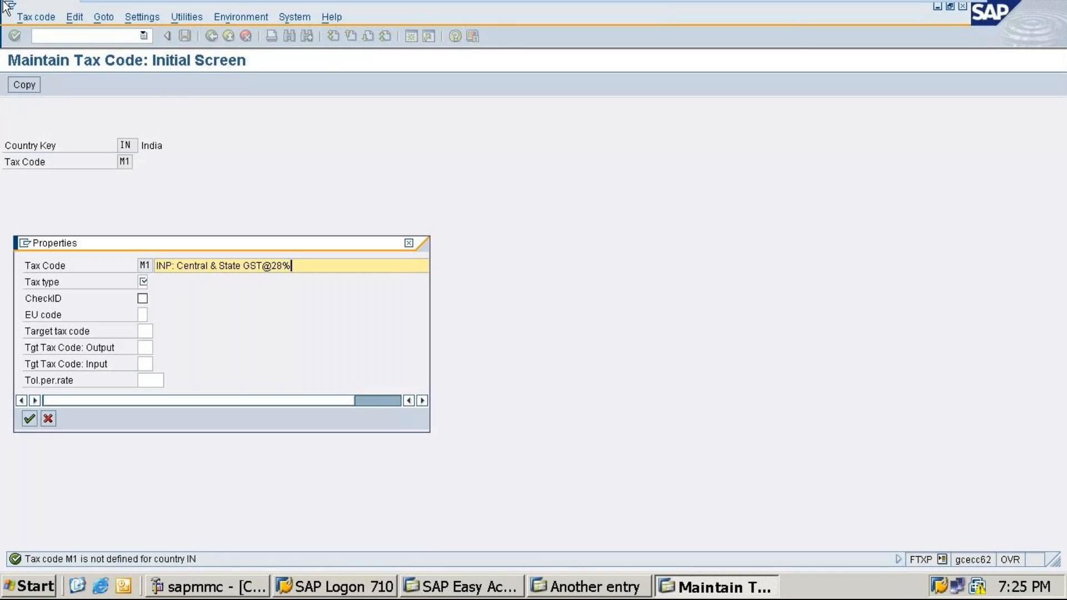
click(143, 282)
key(F4)
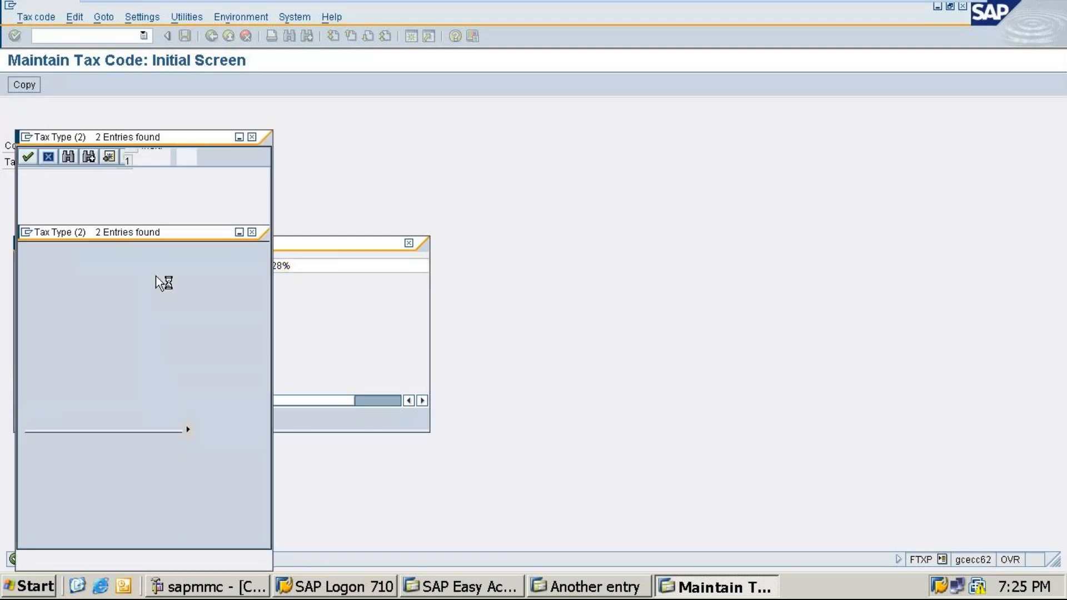
double_click(75, 205)
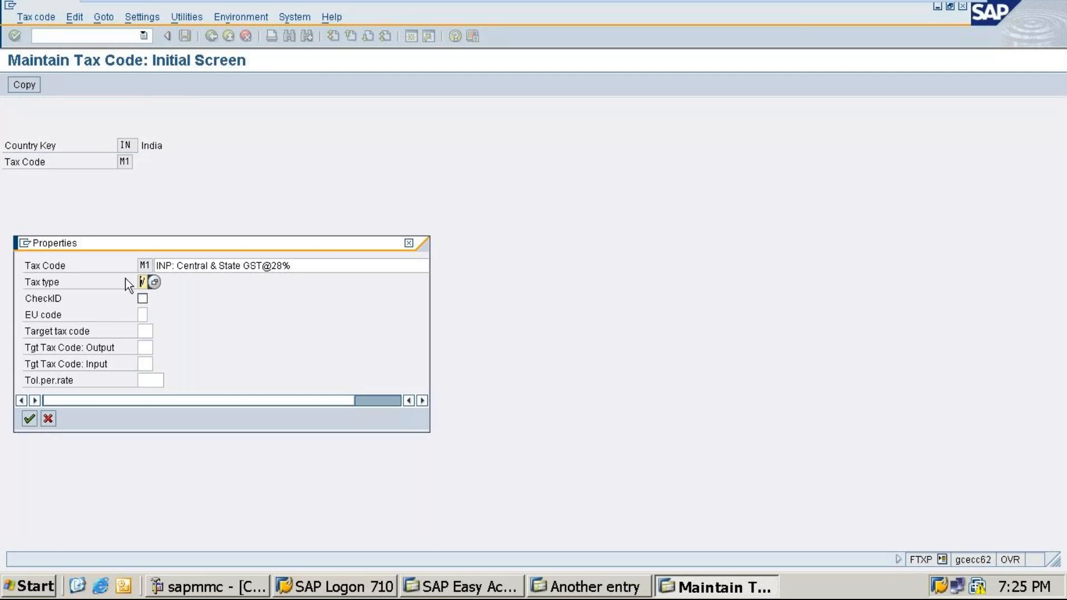
click(155, 283)
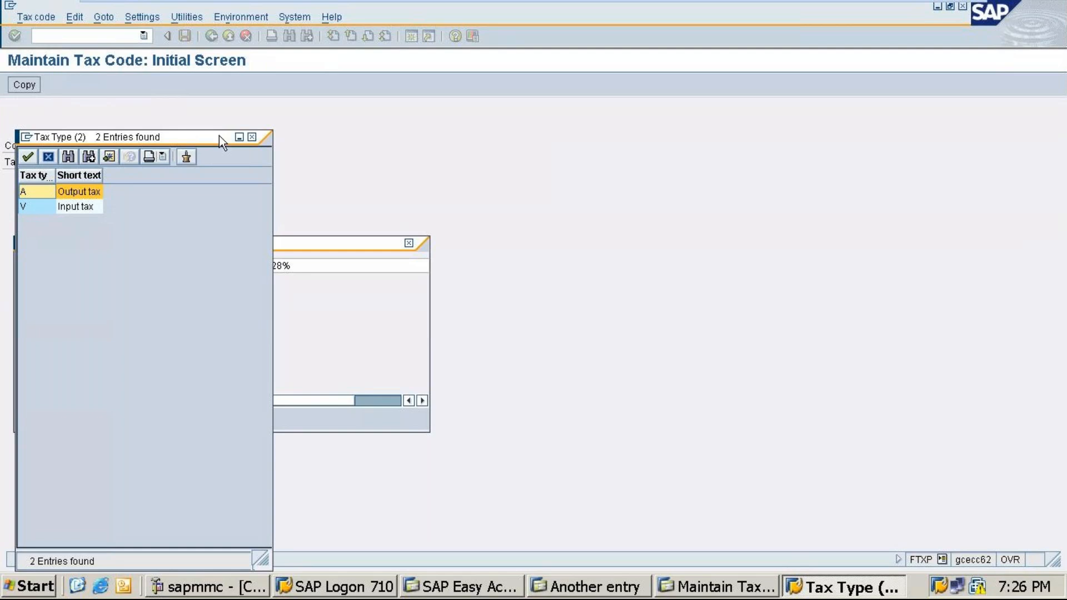
click(252, 136)
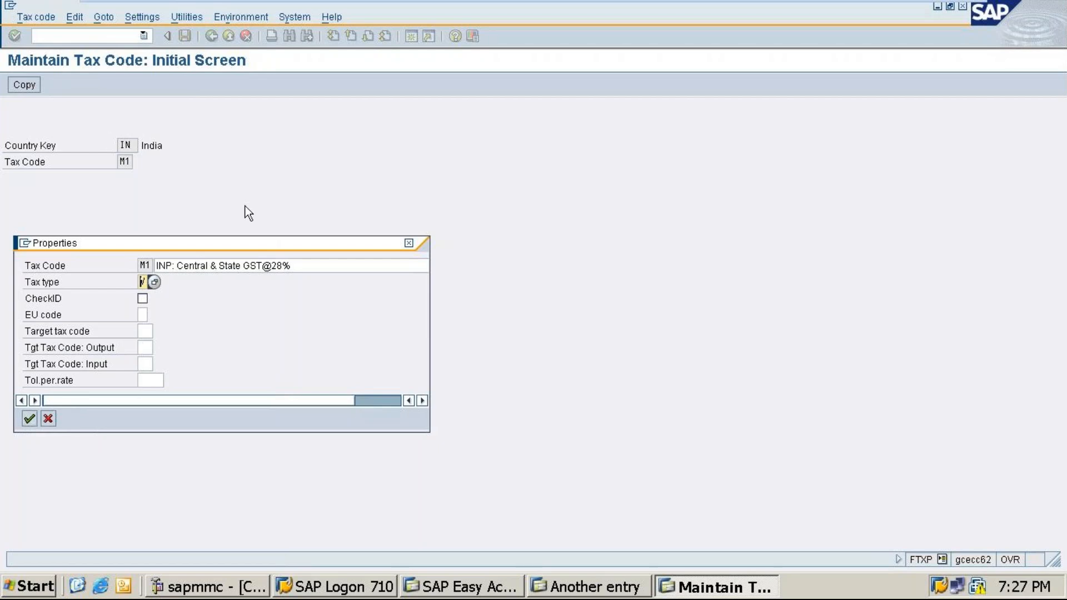
click(25, 419)
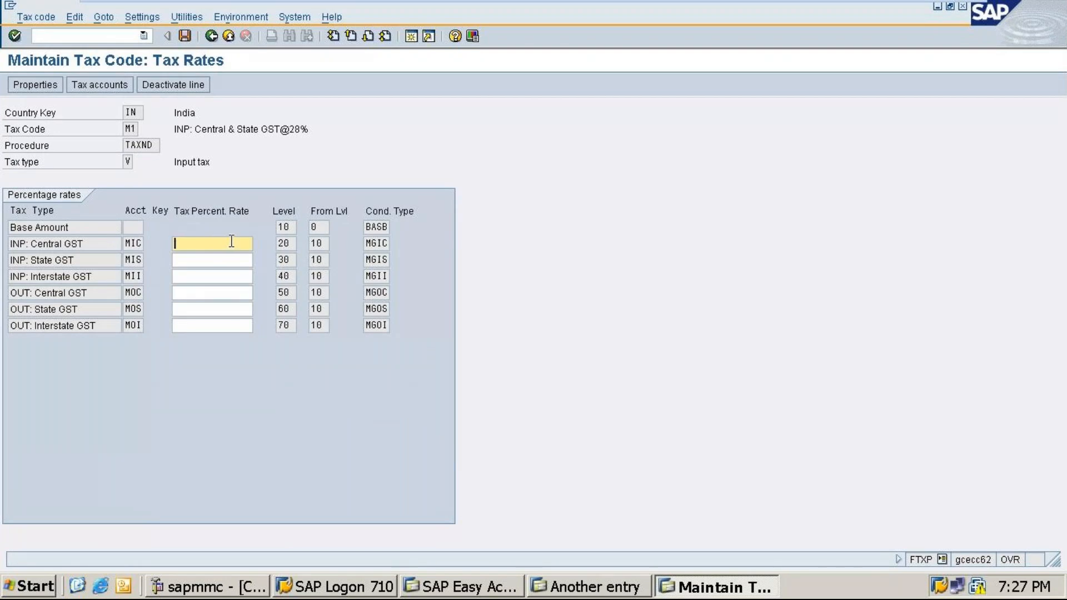
Set the tax rates for INP: Central GST and INP: State GST to 14 percent each and save the tax code
text(14)
click(225, 259)
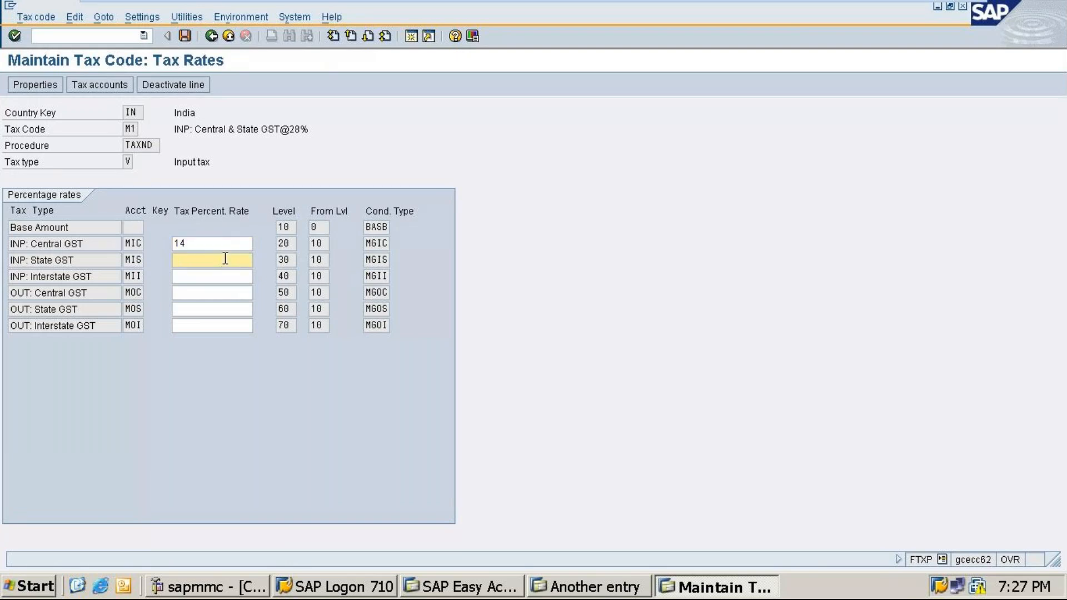
text(14)
key(Return)
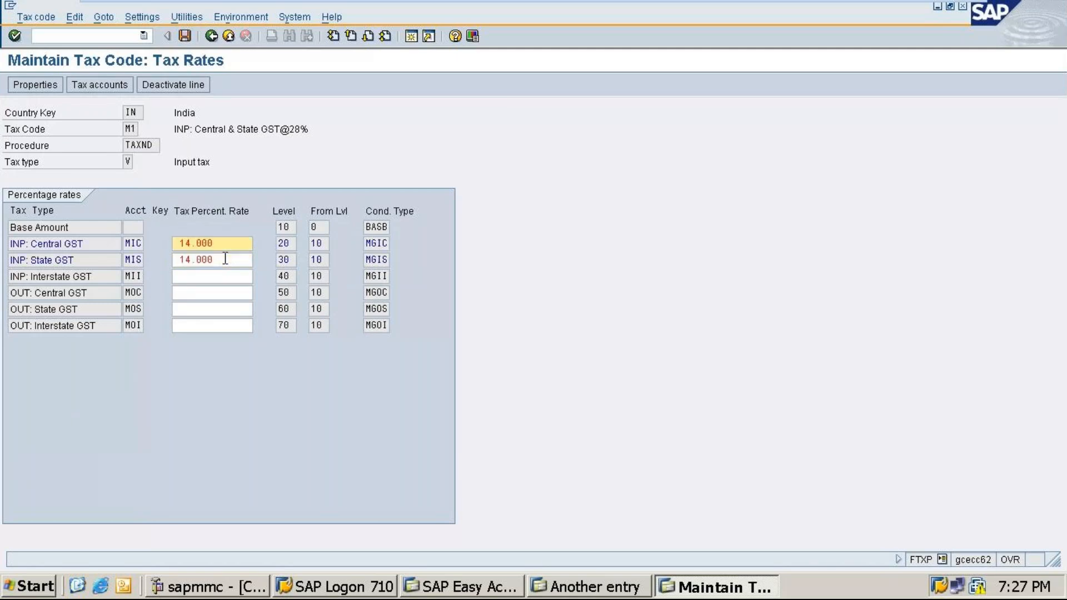
click(185, 36)
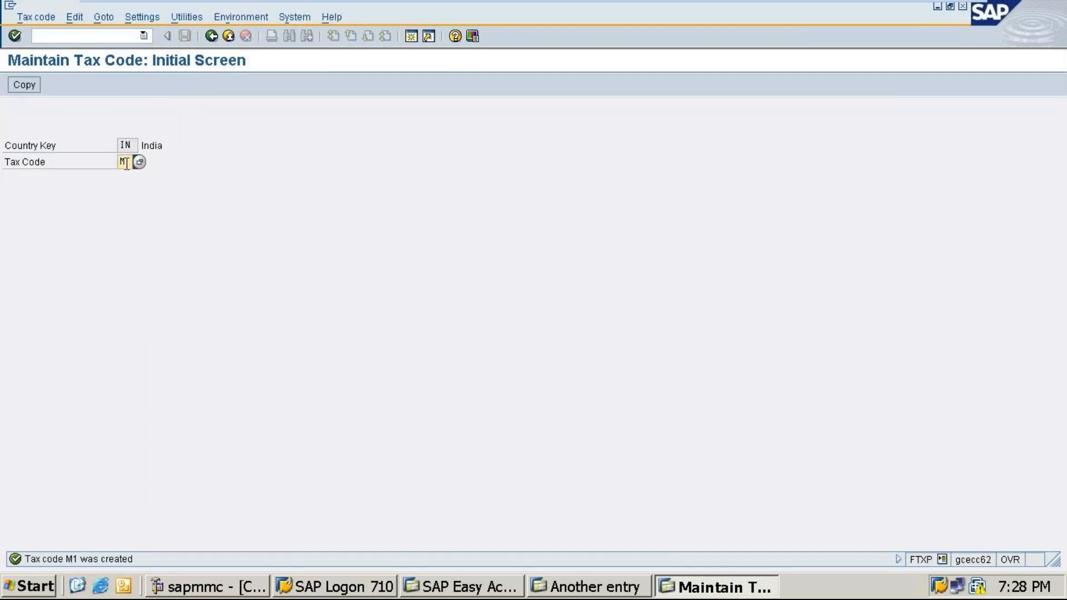
Leave tax code maintenance and reopen transaction FTXP for country IN
click(211, 35)
click(111, 35)
text(/nf)
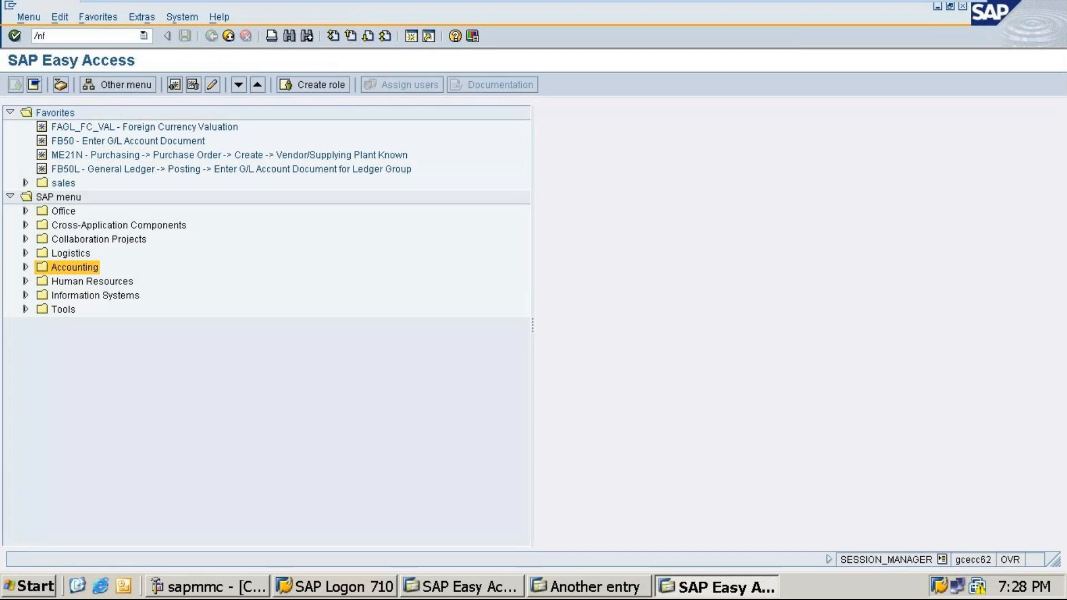
text(txp)
key(Return)
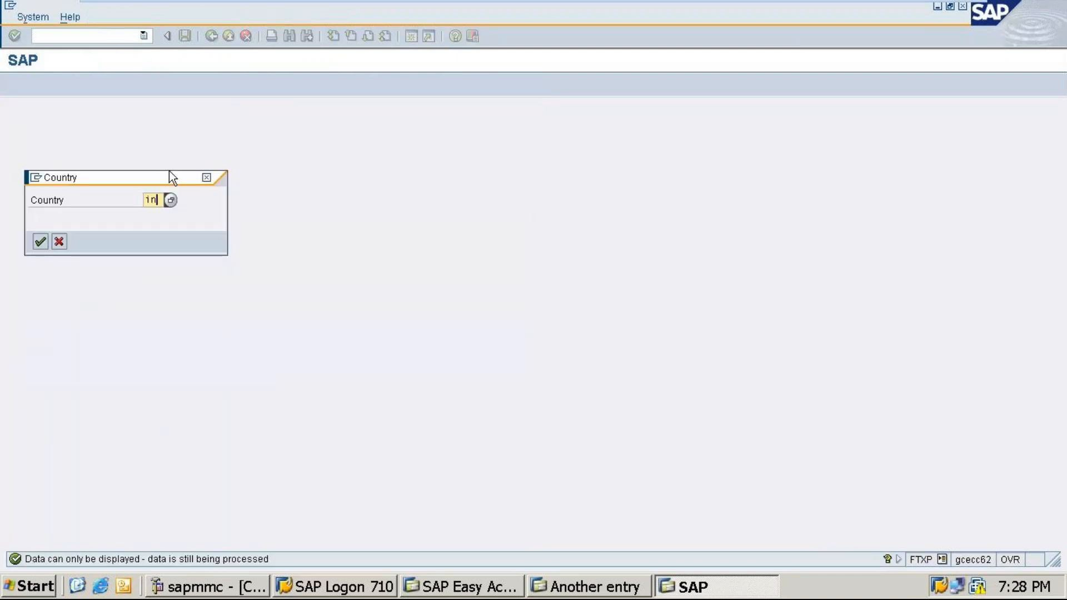
click(40, 242)
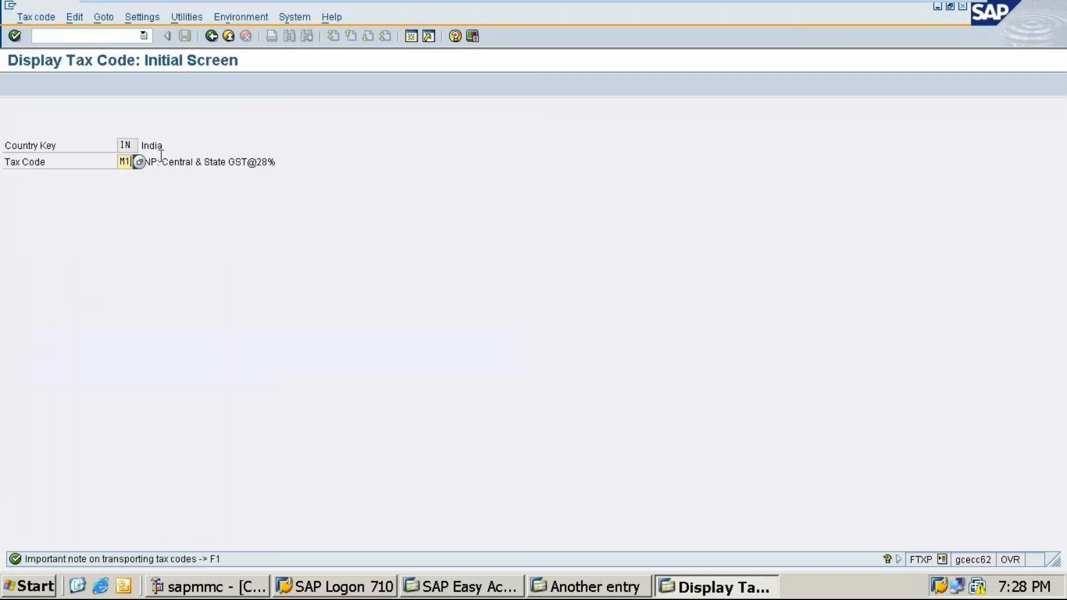
Try to start tax code M2 for India, checking the list of existing tax codes
key(BackSpace)
text(2)
key(Return)
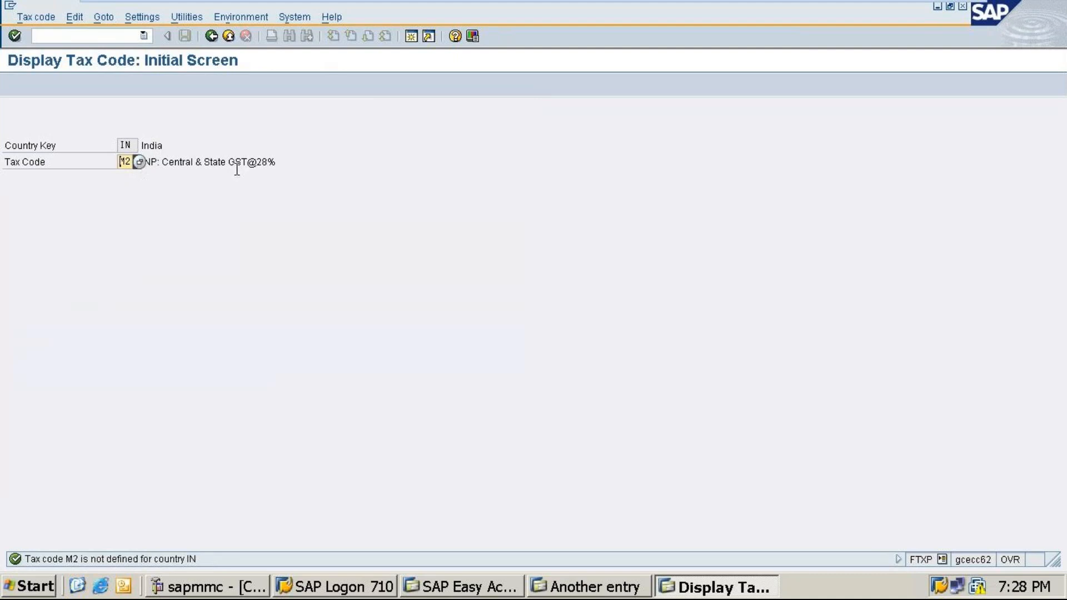
key(Return)
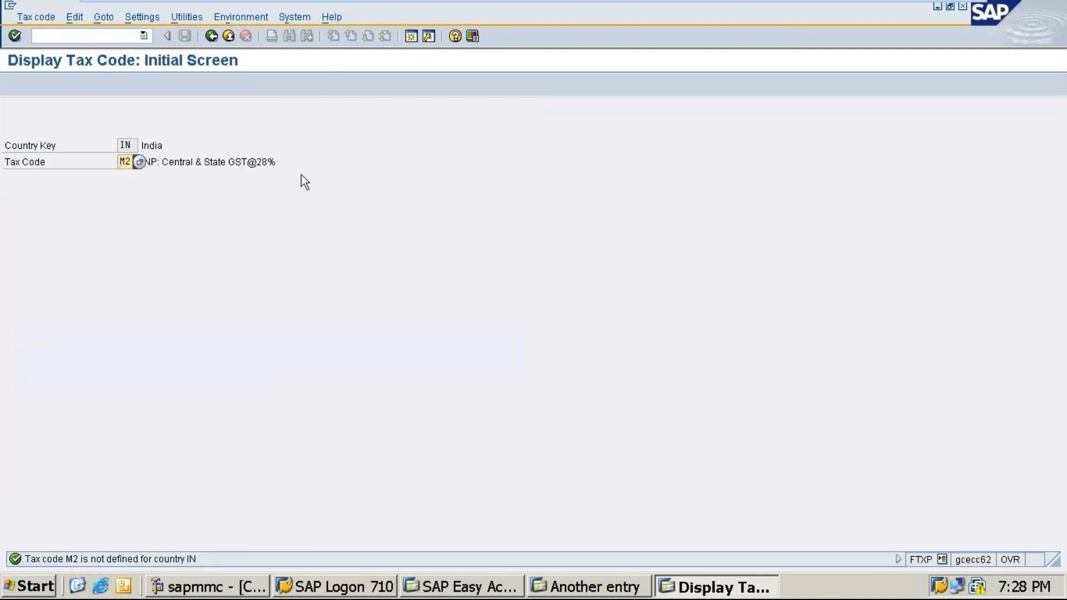
click(138, 162)
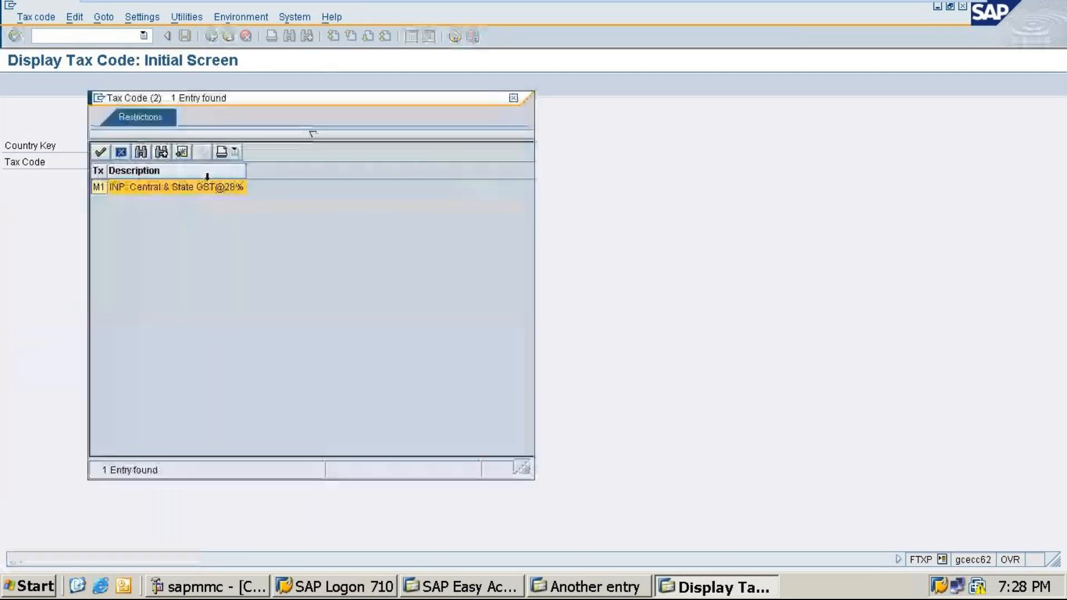
click(208, 185)
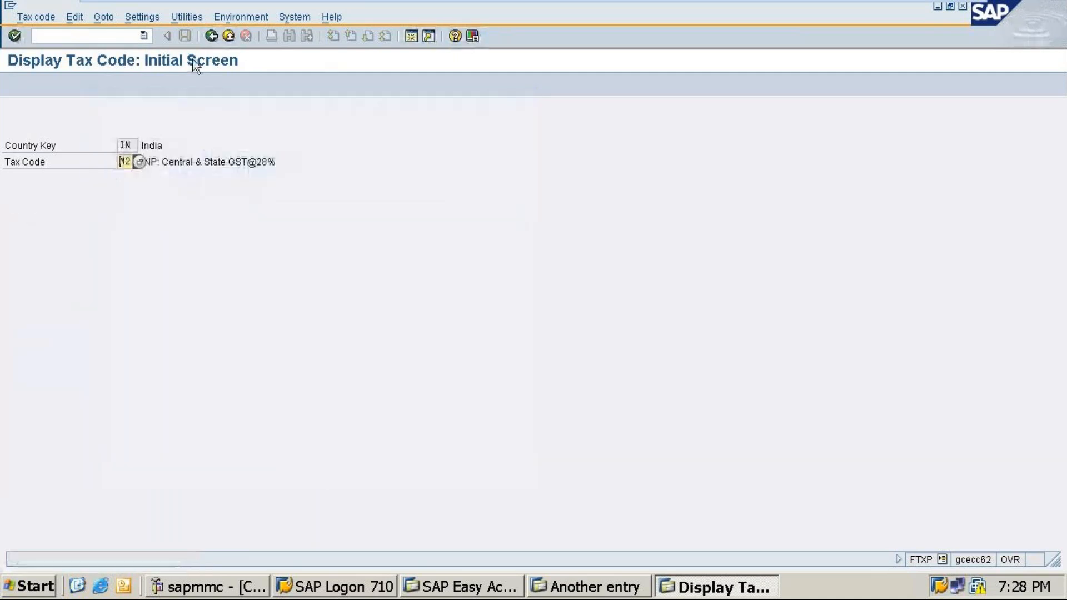
key(Return)
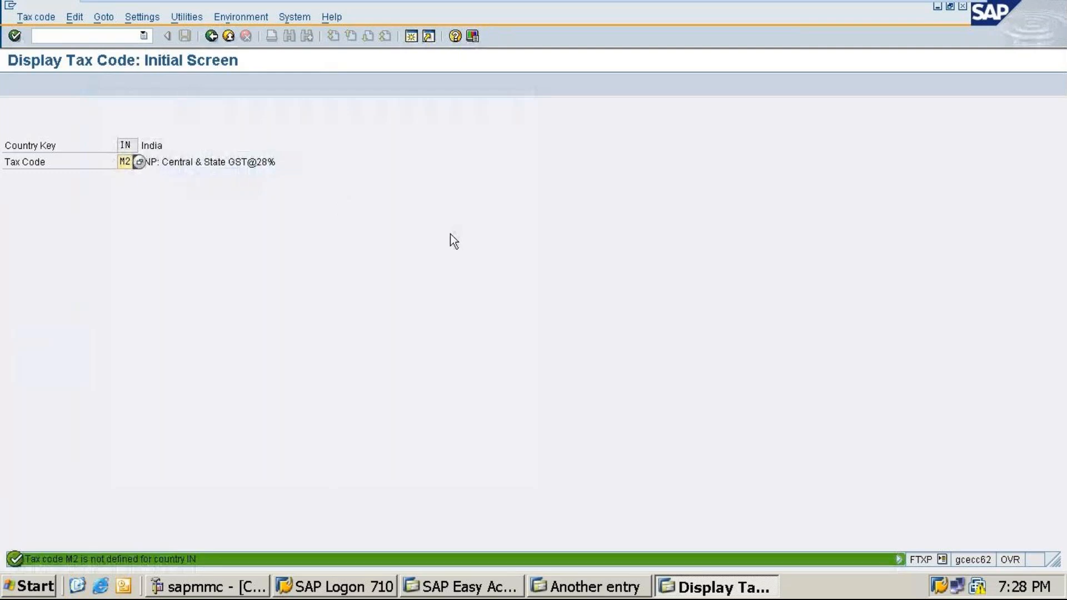
Exit the tax code display and restart transaction FTXP for country IN in maintenance mode
click(212, 36)
click(111, 34)
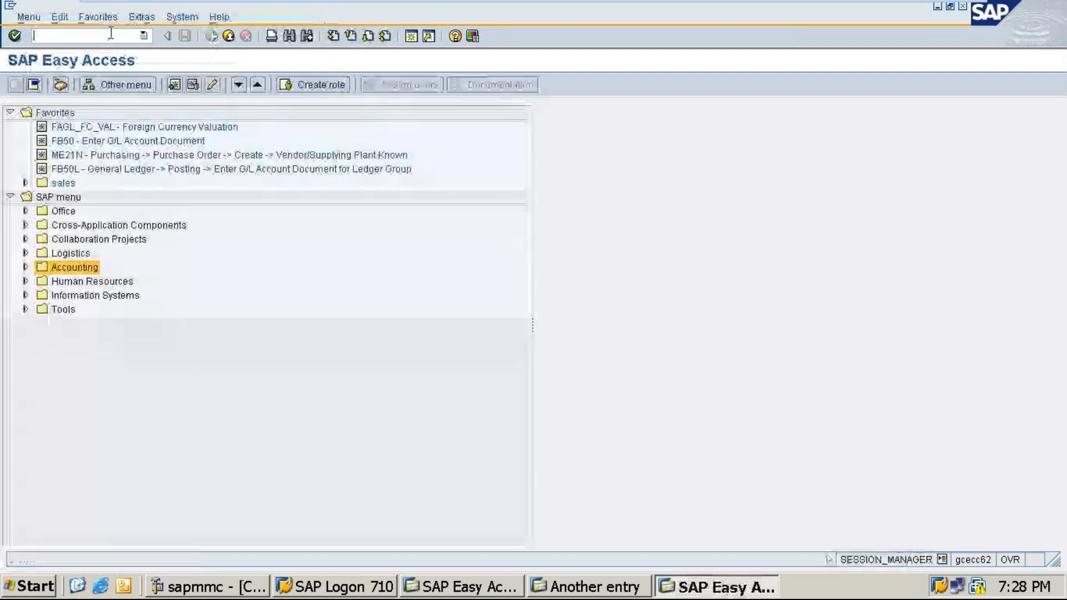
text(/n)
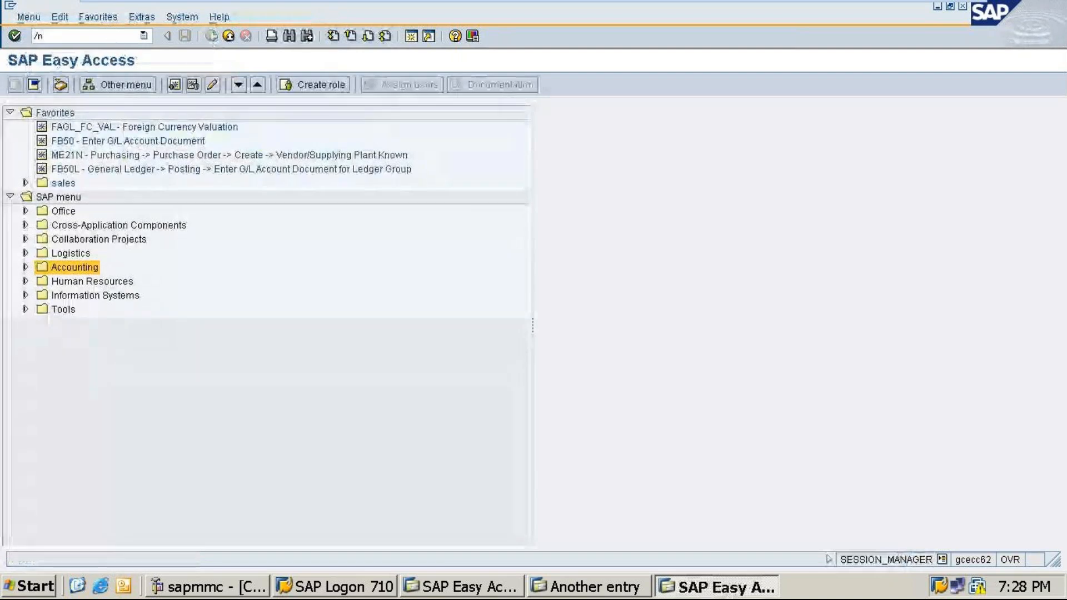
text(ft)
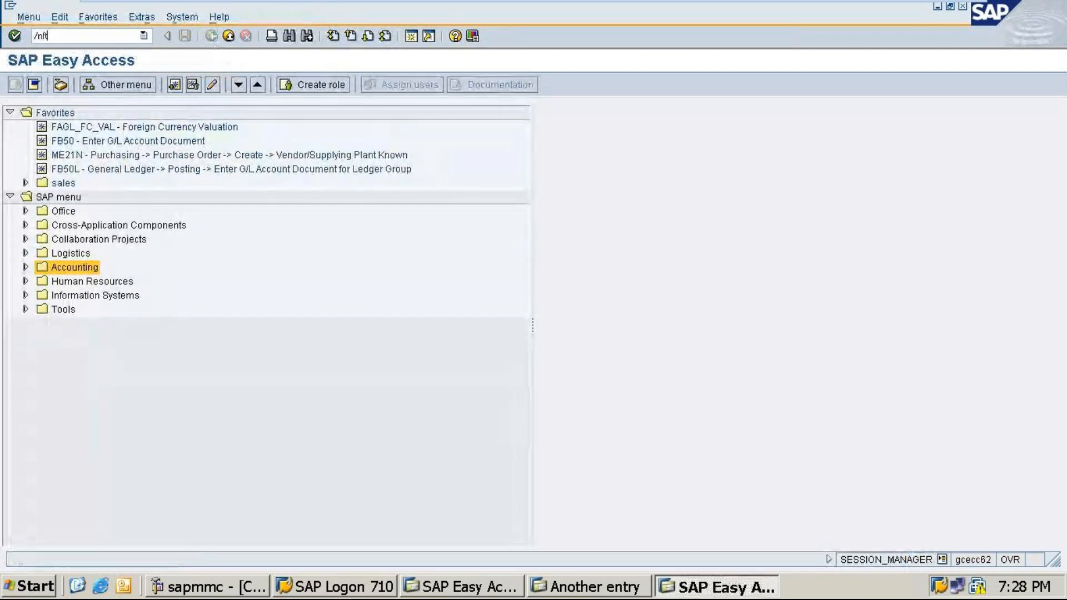
text(xp)
key(Return)
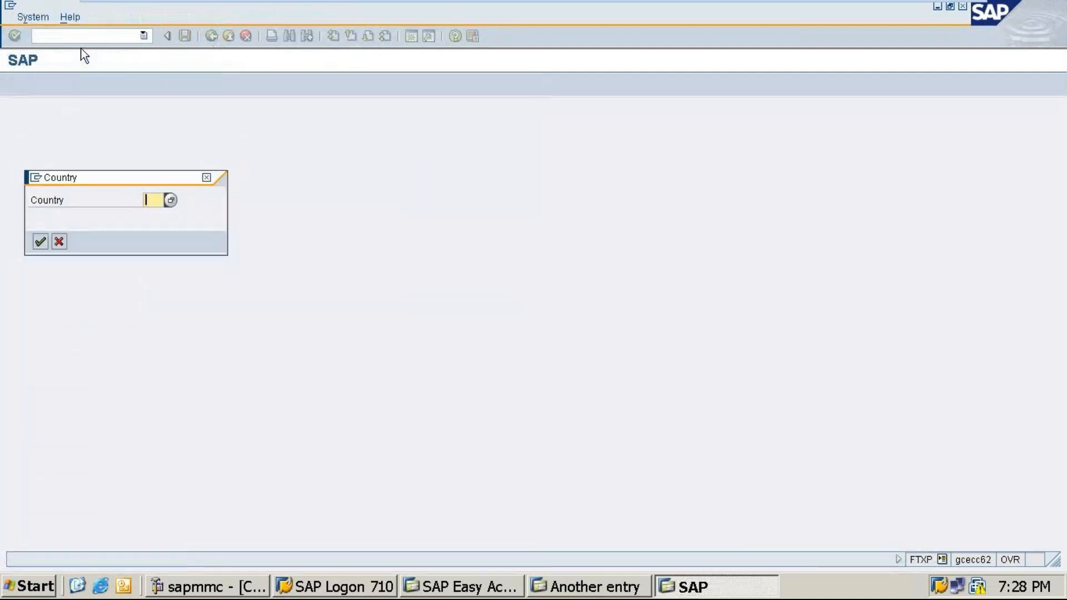
text(in)
click(41, 242)
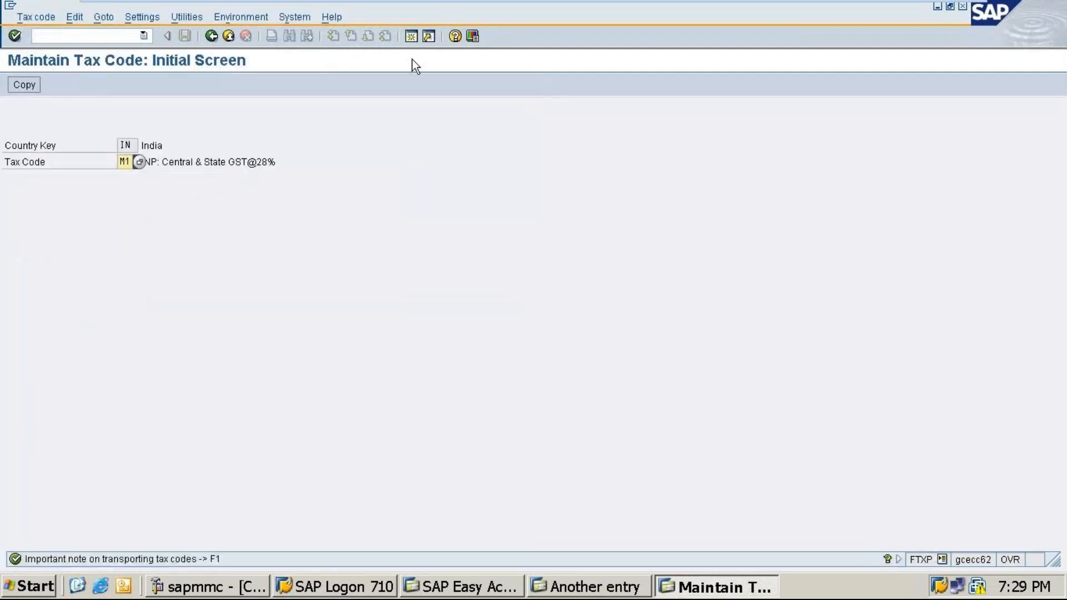
Start creating tax code M2 for India
click(130, 161)
key(Delete)
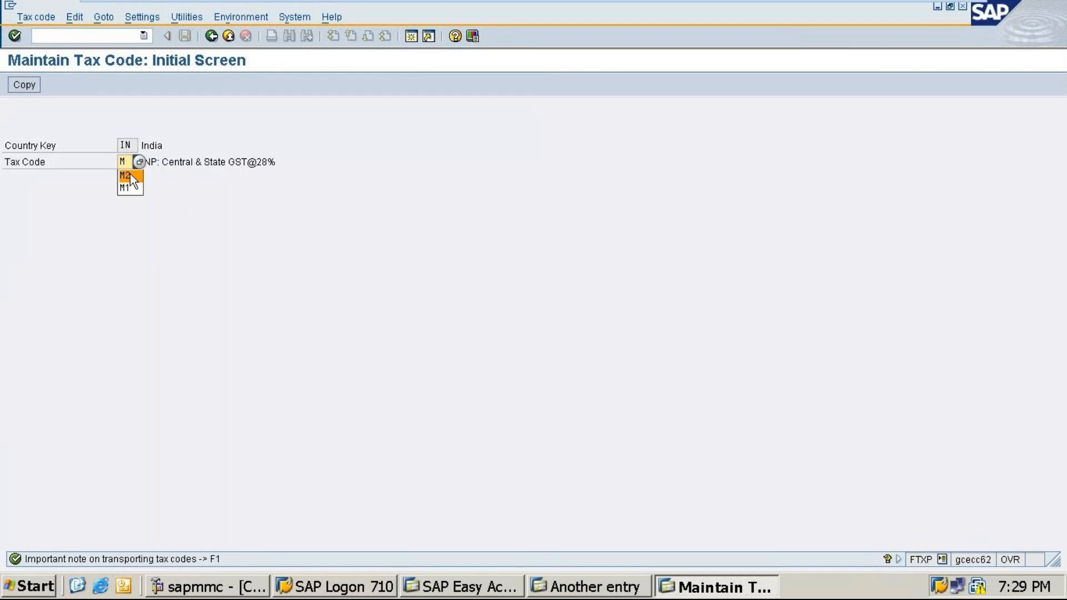
click(128, 176)
key(Return)
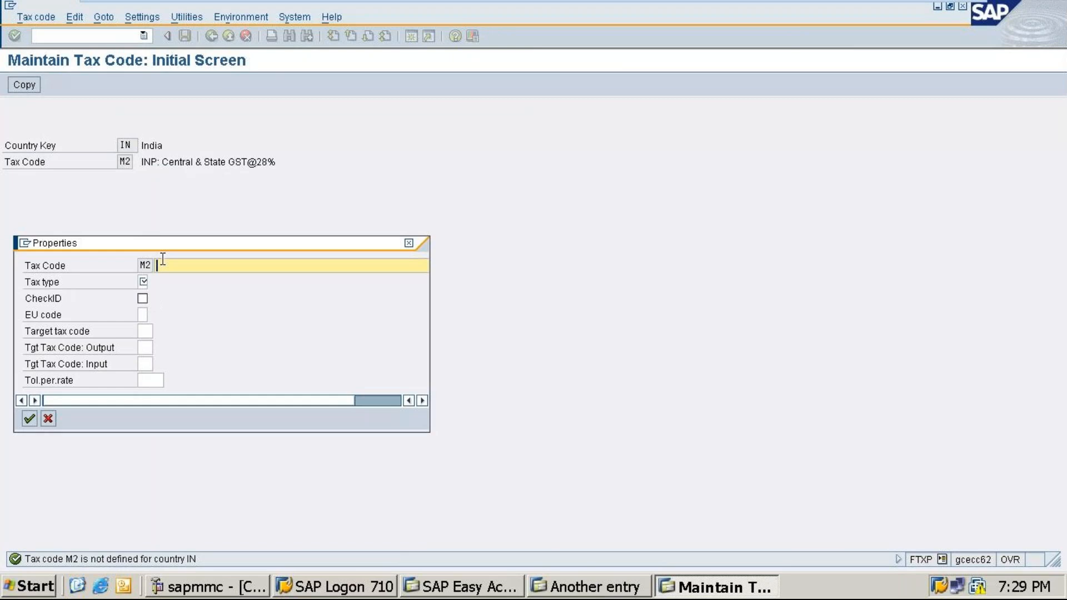
Describe tax code M2 as "INP: Interstate GST@28%"
text(i)
click(222, 278)
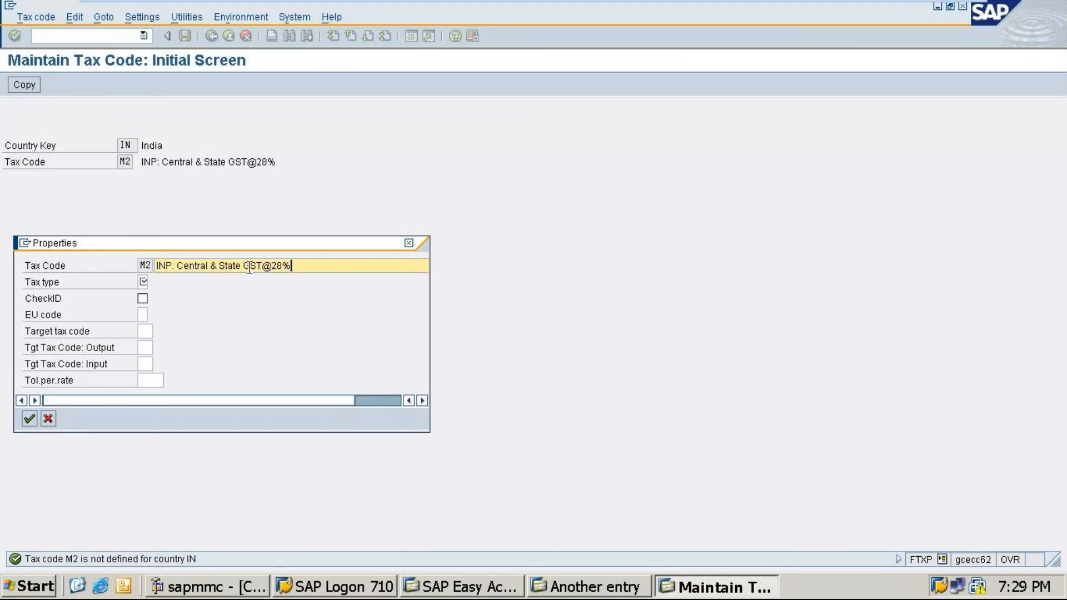
click(236, 266)
key(BackSpace)
key(BackSpace)
key(BackSpace)
key(BackSpace)
key(BackSpace)
key(BackSpace)
key(BackSpace)
key(BackSpace)
key(BackSpace)
key(BackSpace)
key(BackSpace)
key(BackSpace)
key(BackSpace)
key(BackSpace)
key(BackSpace)
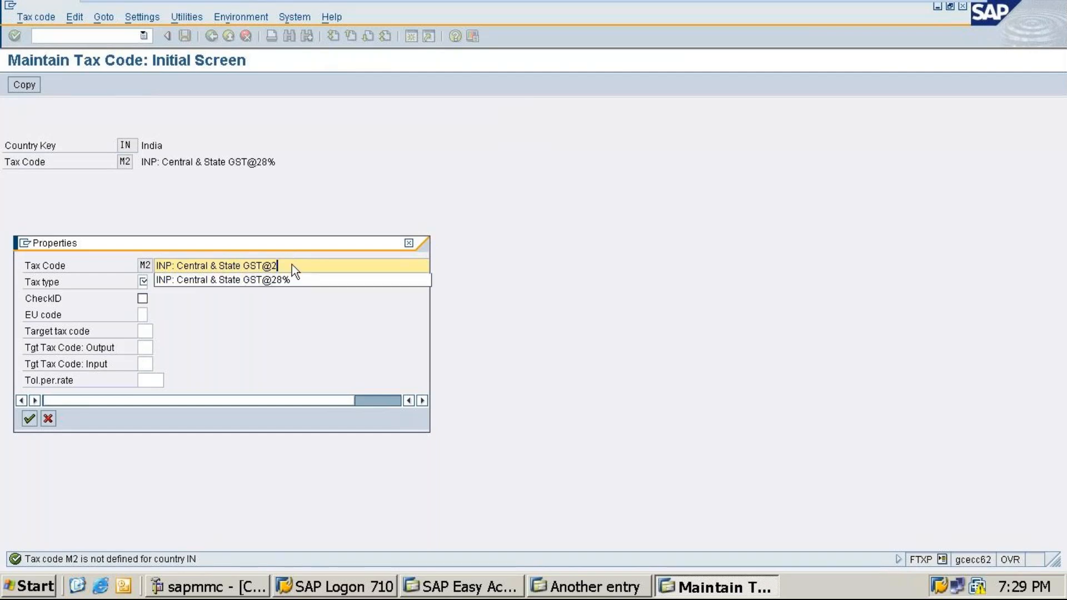
key(BackSpace)
key(BackSpace)
key(BackSpace)
key(BackSpace)
key(BackSpace)
key(BackSpace)
key(BackSpace)
key(BackSpace)
text(Inter)
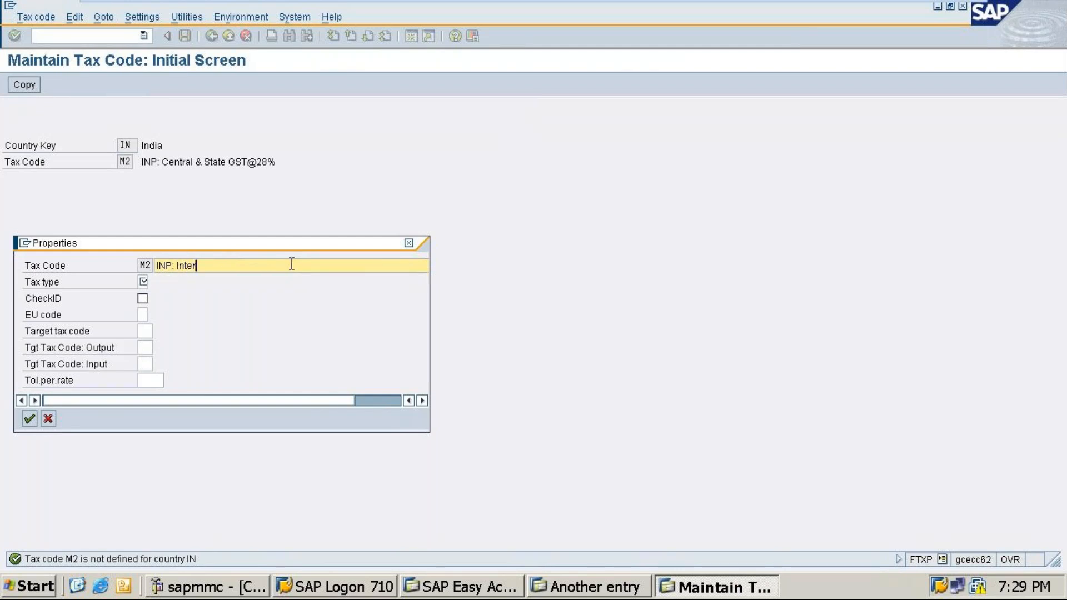
text(state GST@28%)
Set the tax type of M2 to V (Input tax) and confirm the properties
click(146, 282)
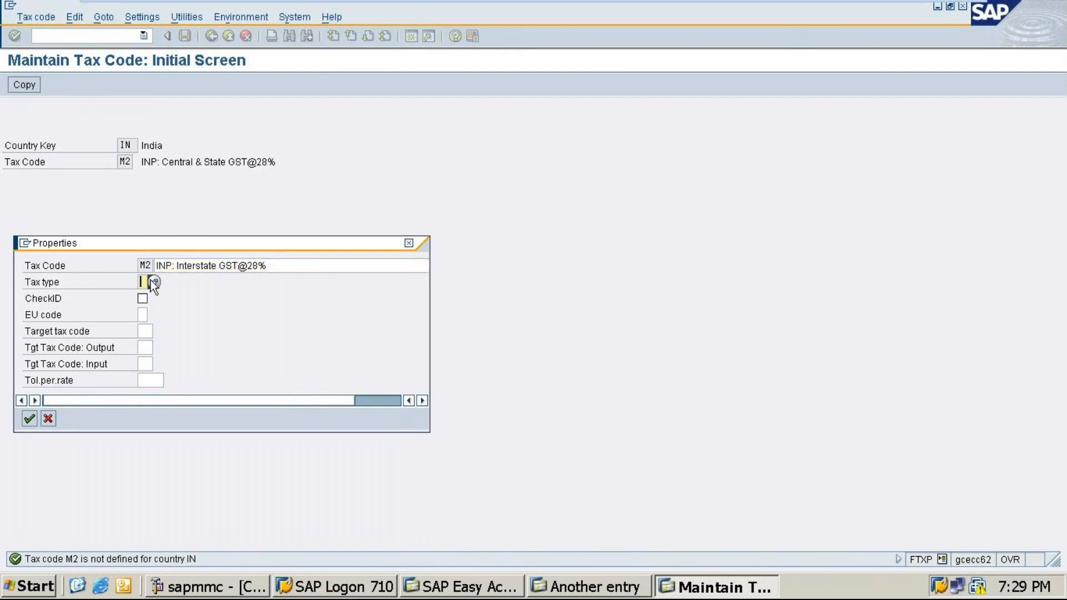
key(F4)
double_click(83, 207)
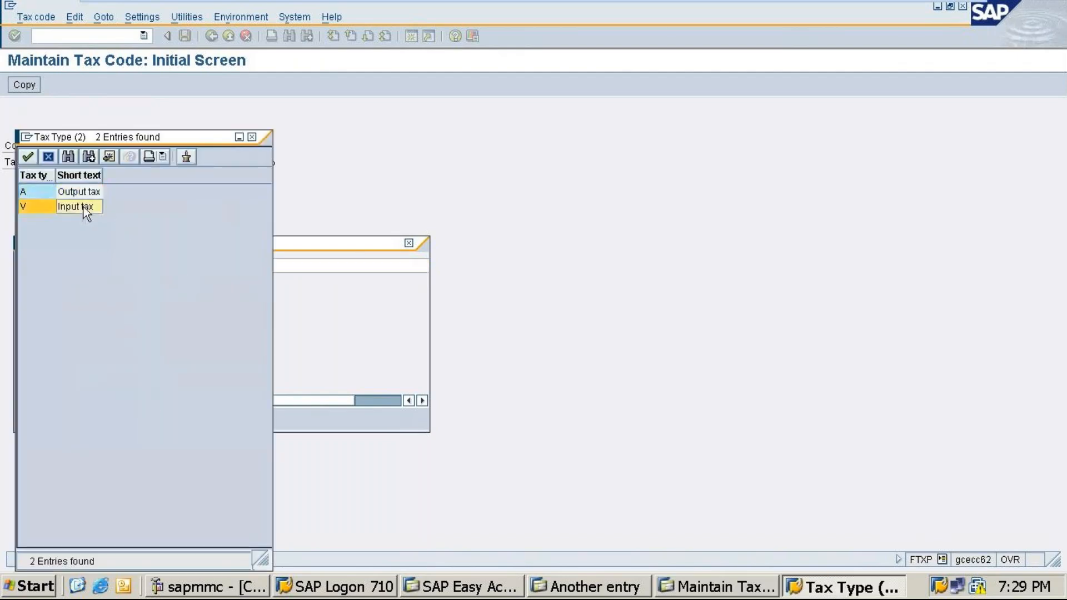
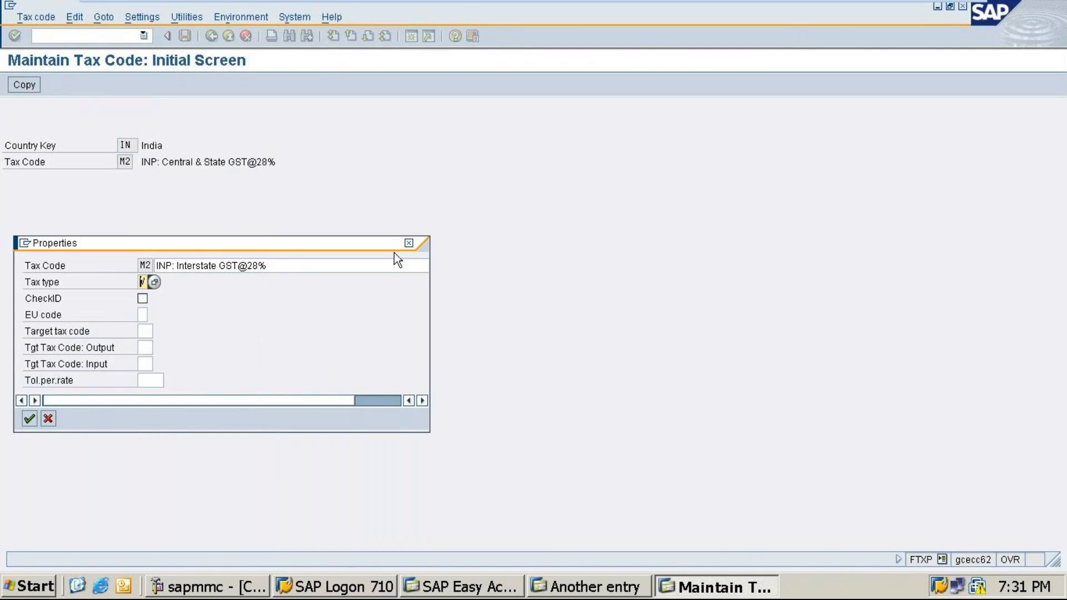
key(Return)
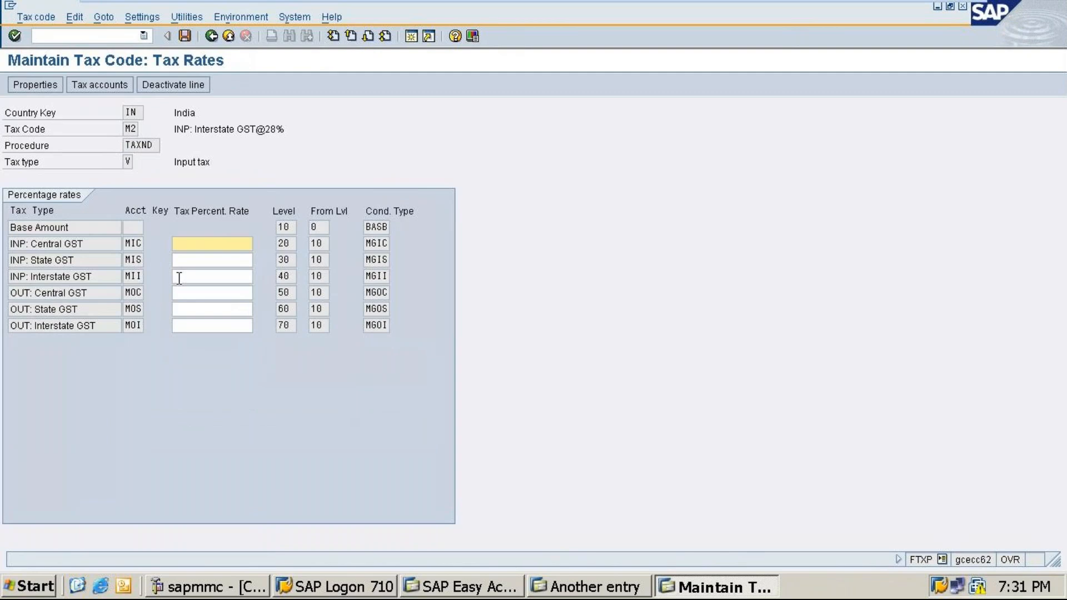
Set the INP: Interstate GST rate to 28 percent and save tax code M2
click(181, 277)
text(28)
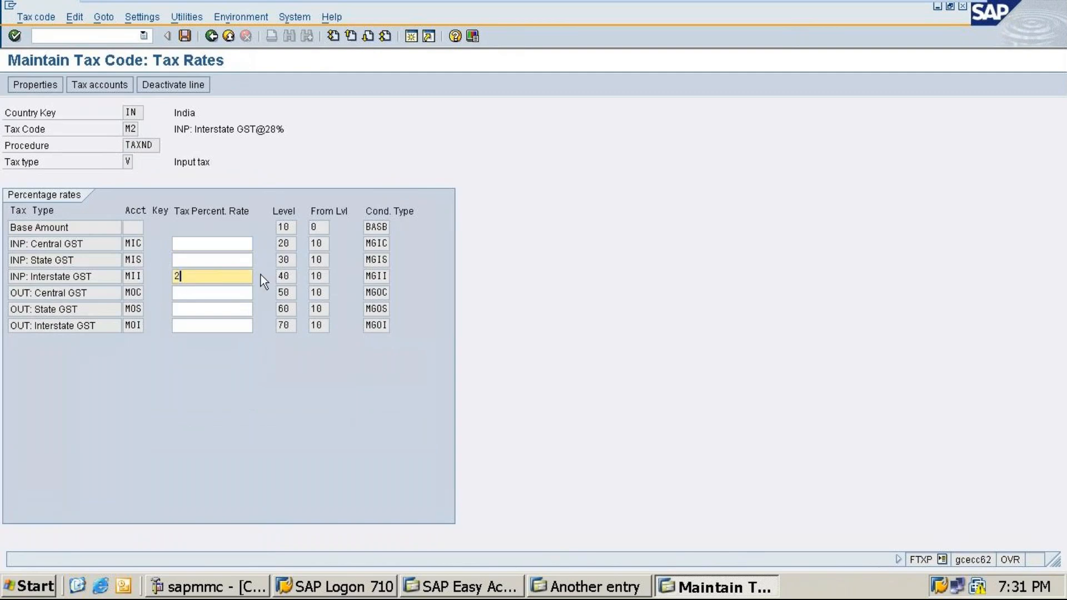
key(Return)
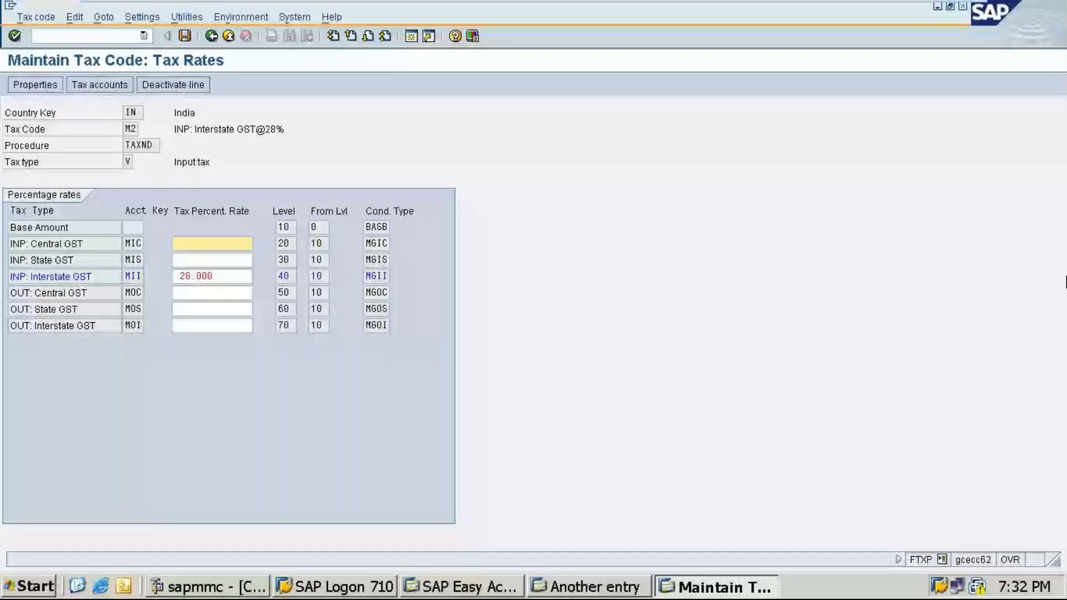
key(ctrl+s)
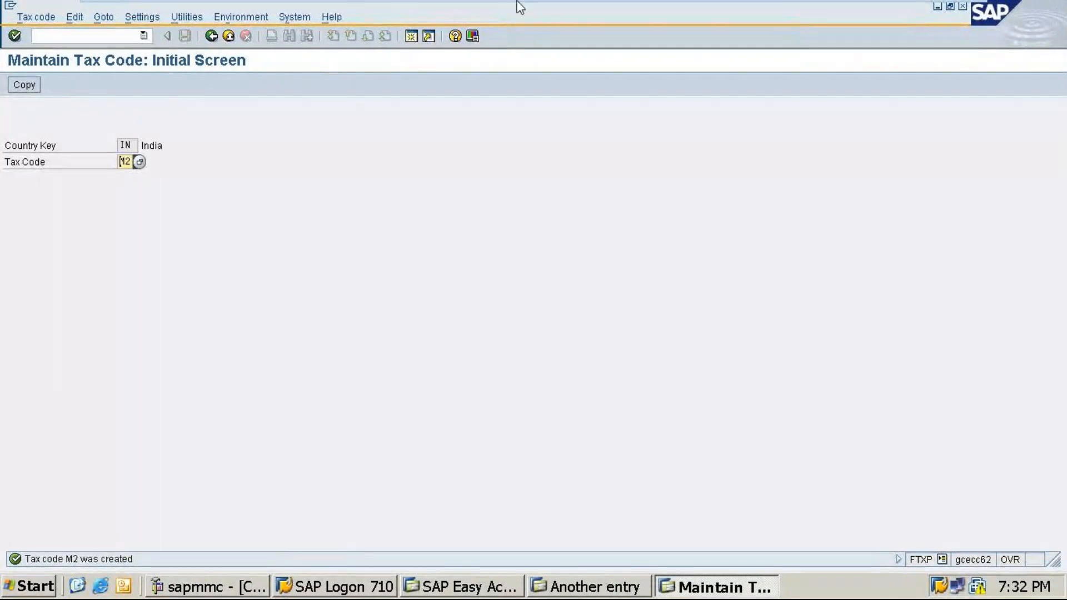
Switch to the Word guide and review the remaining sections on output tax codes, G/L accounts, account determination and vendor invoices
mouse_move(843, 7)
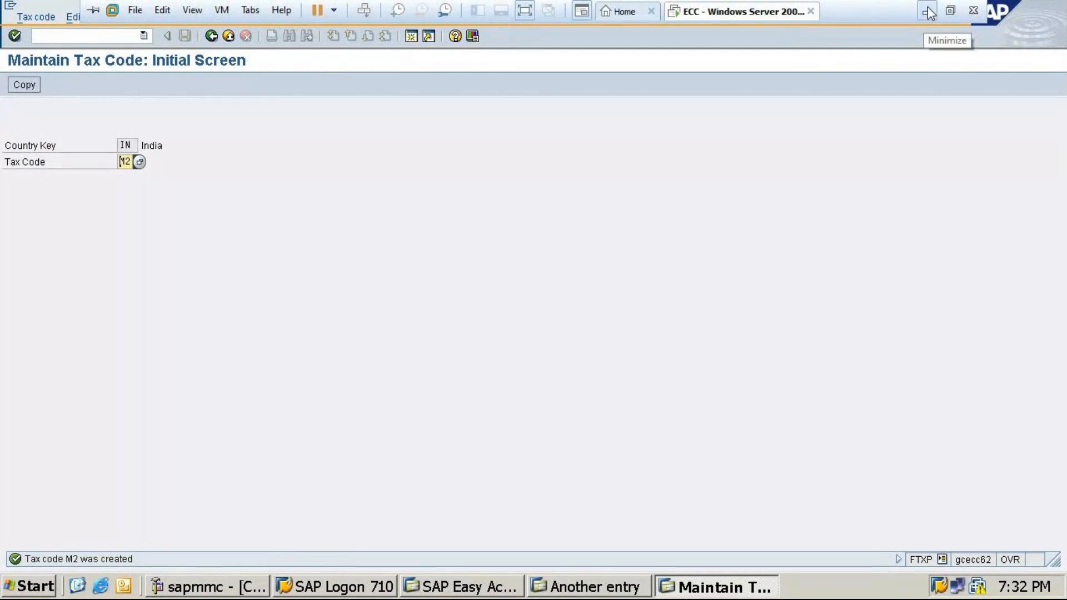
click(926, 10)
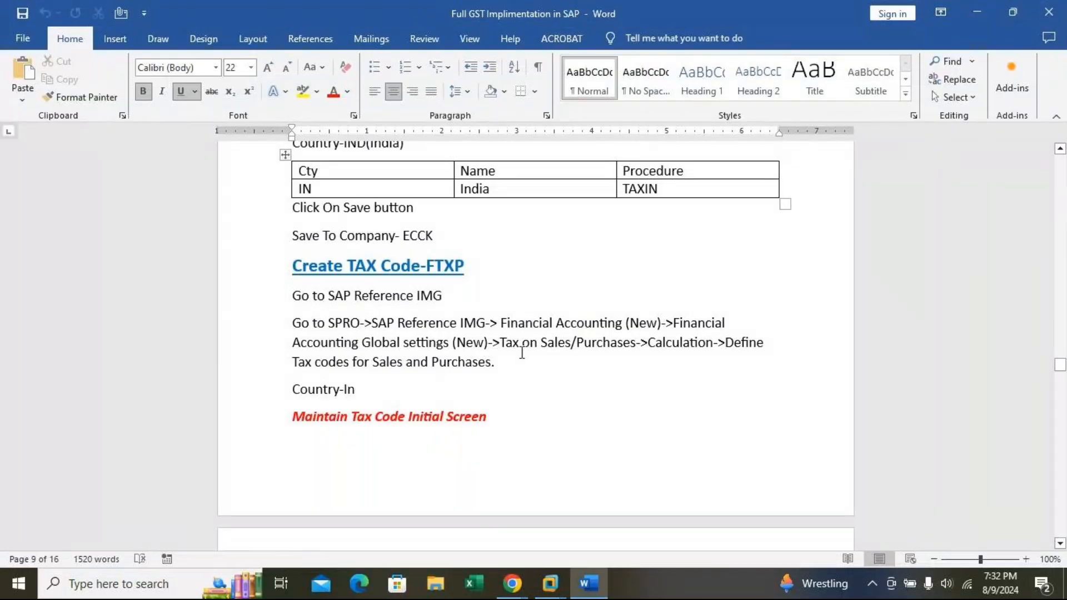
scroll(540, 337, down, 3)
scroll(541, 337, down, 13)
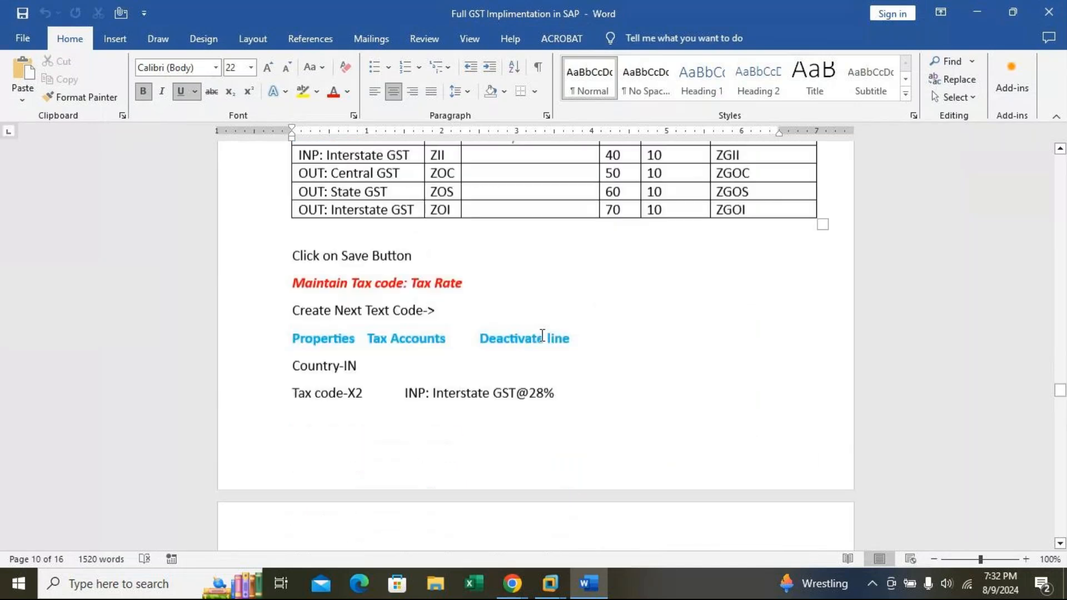
scroll(542, 335, down, 10)
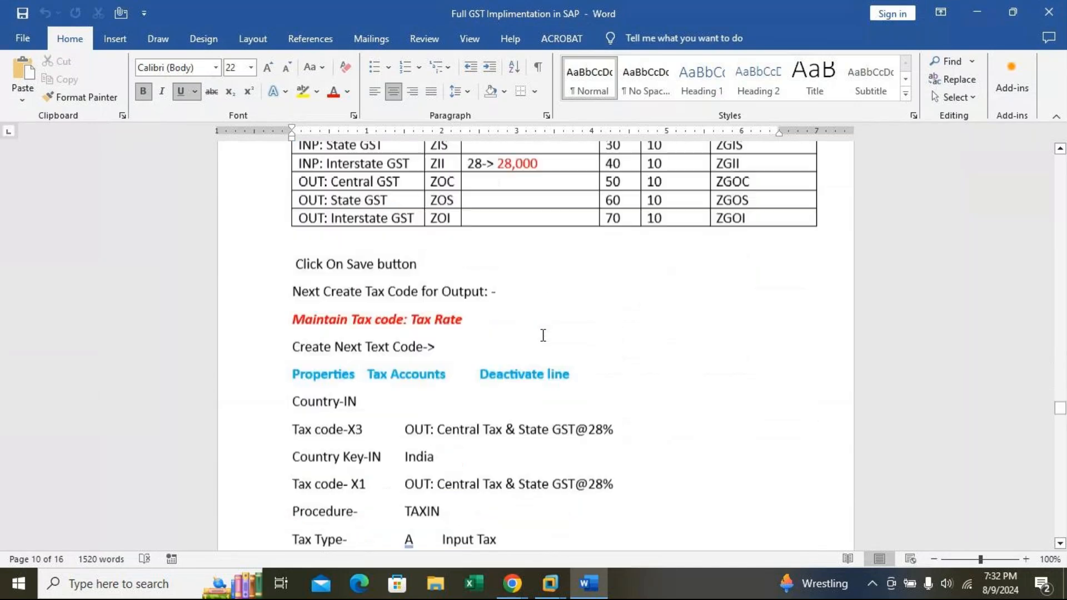
scroll(543, 335, down, 3)
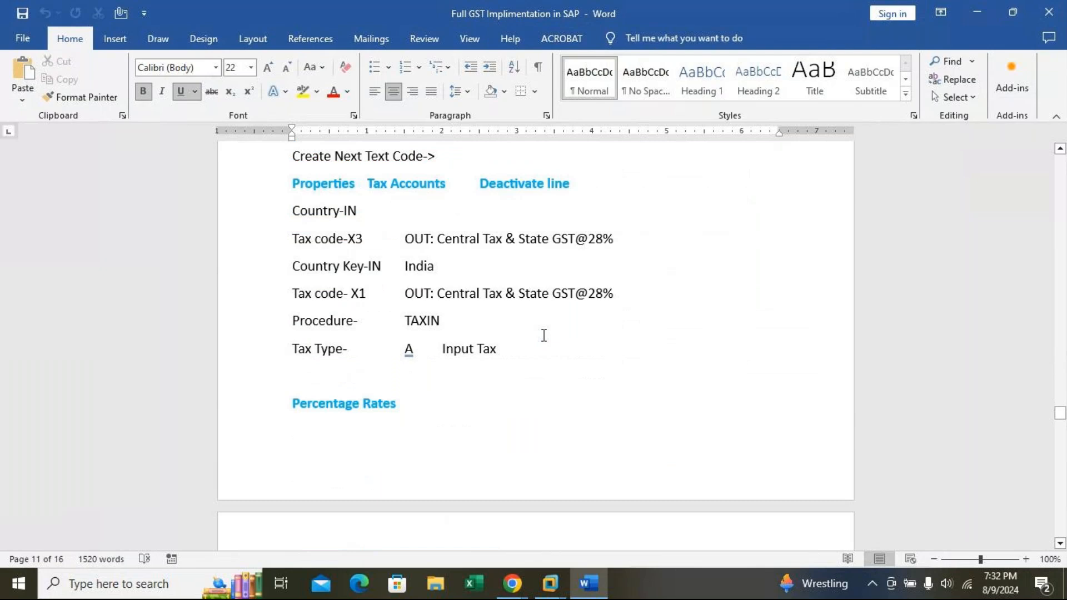
scroll(545, 335, up, 5)
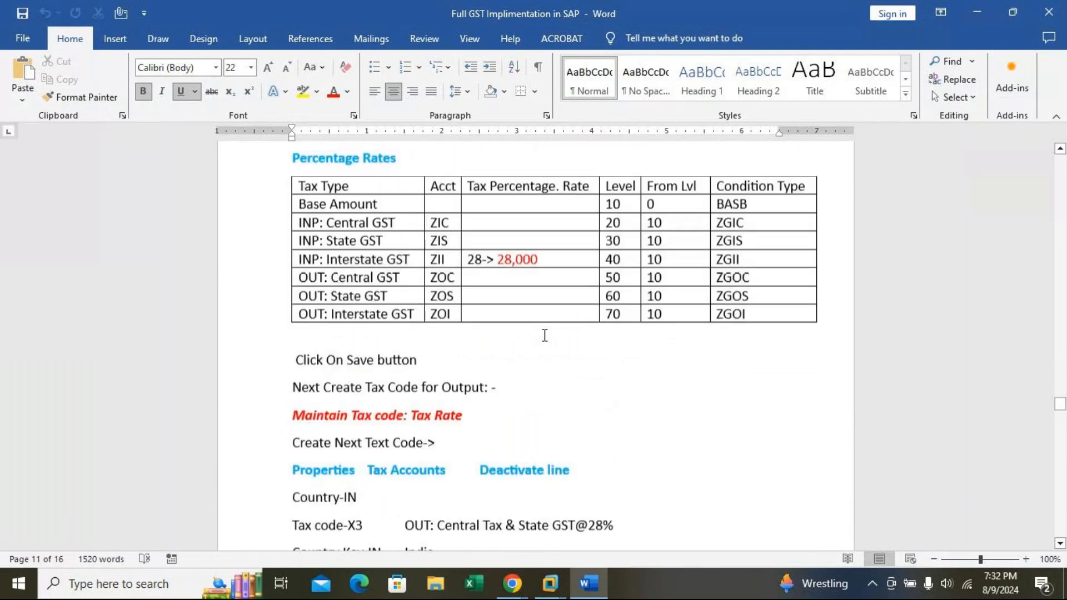
scroll(657, 292, down, 6)
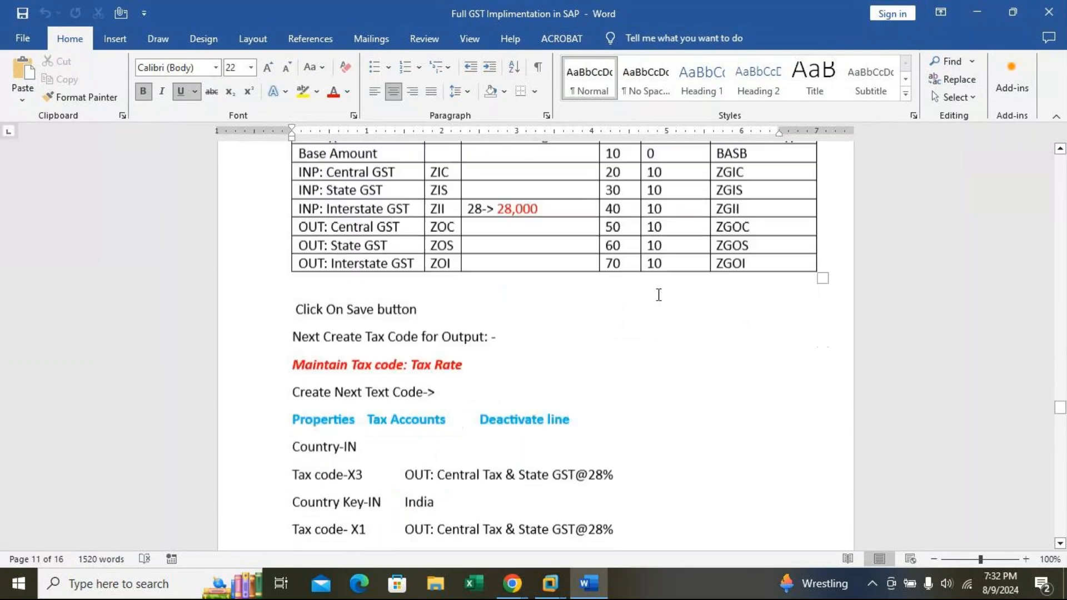
scroll(657, 285, down, 8)
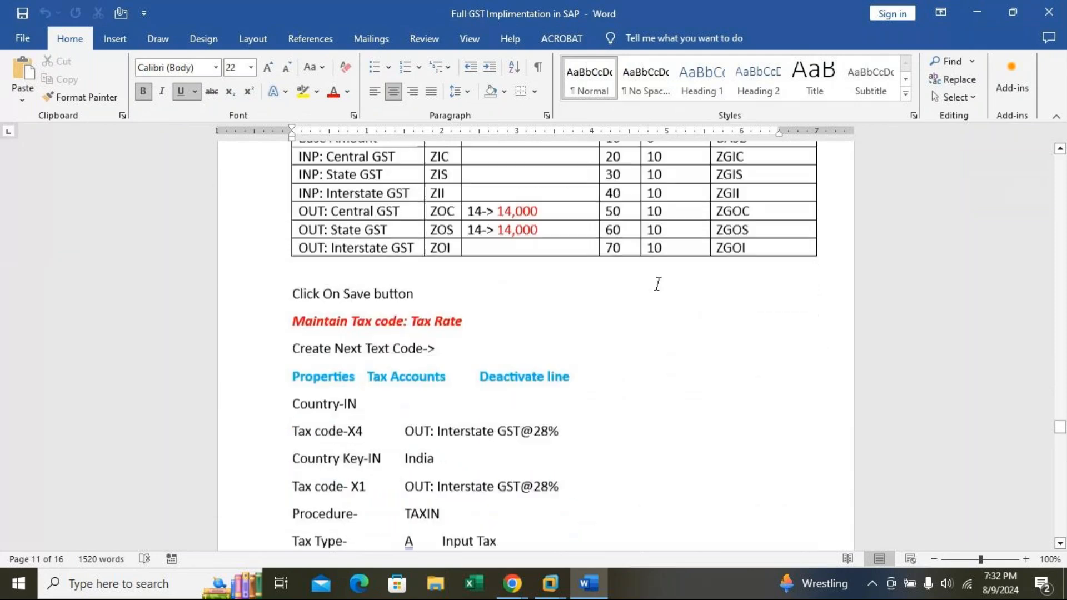
scroll(594, 312, down, 6)
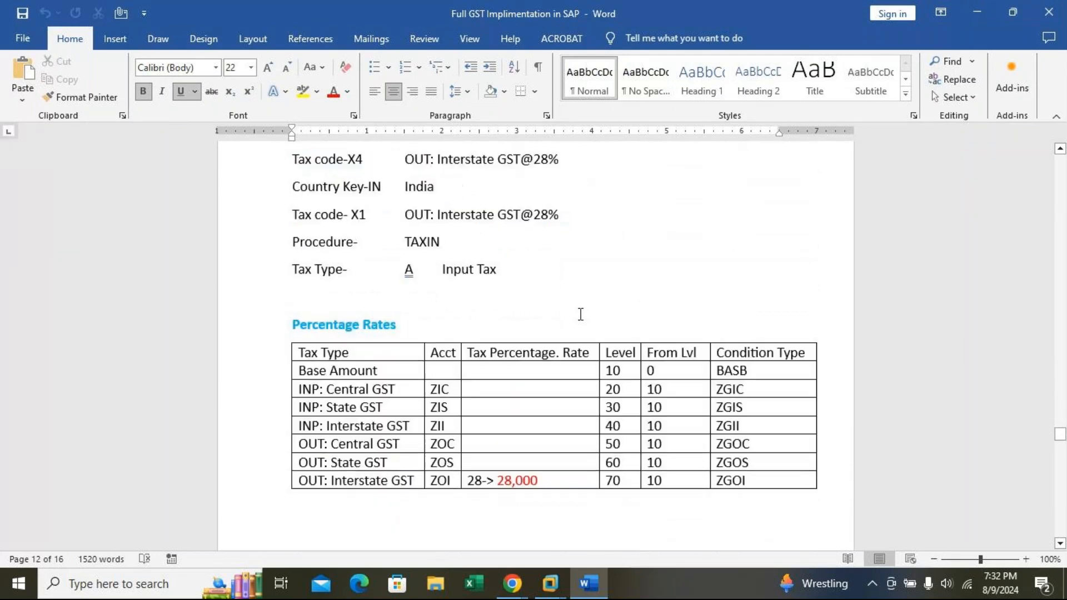
scroll(580, 315, down, 8)
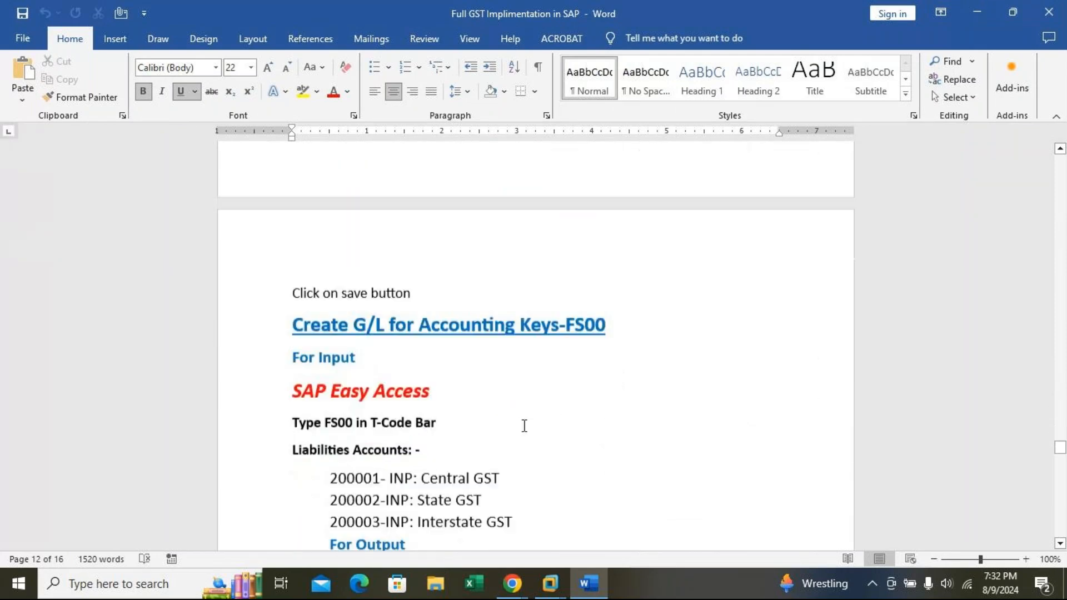
scroll(527, 424, down, 4)
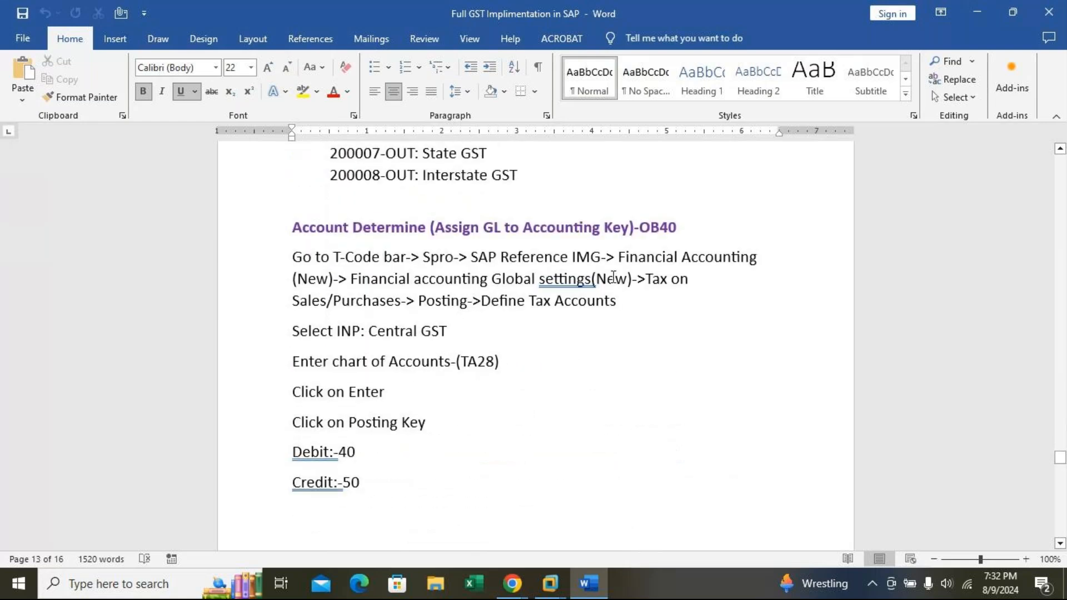
scroll(622, 250, down, 2)
scroll(639, 216, down, 10)
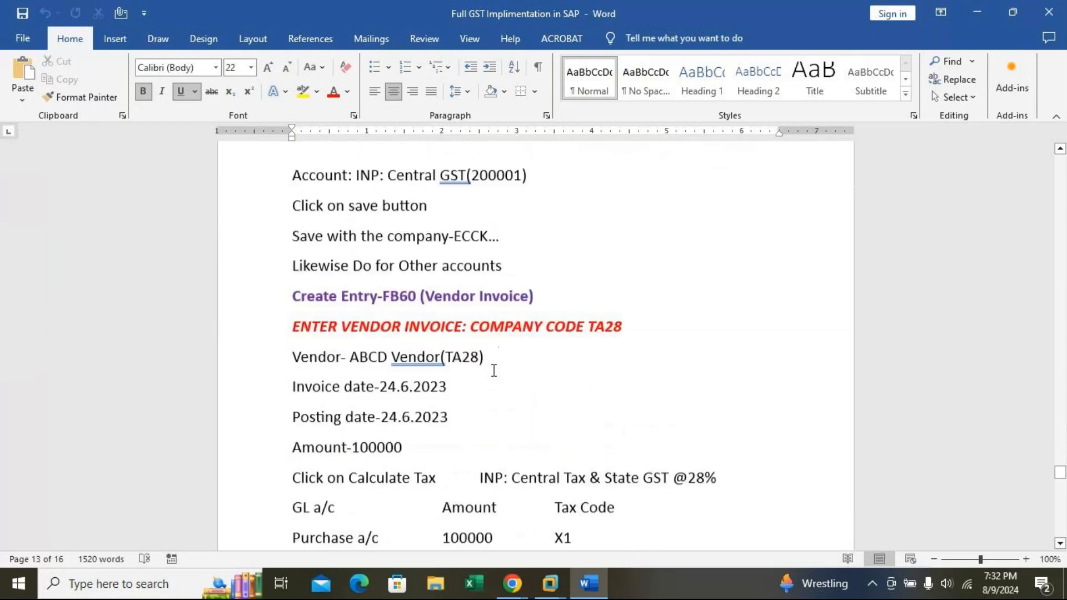
scroll(503, 350, down, 3)
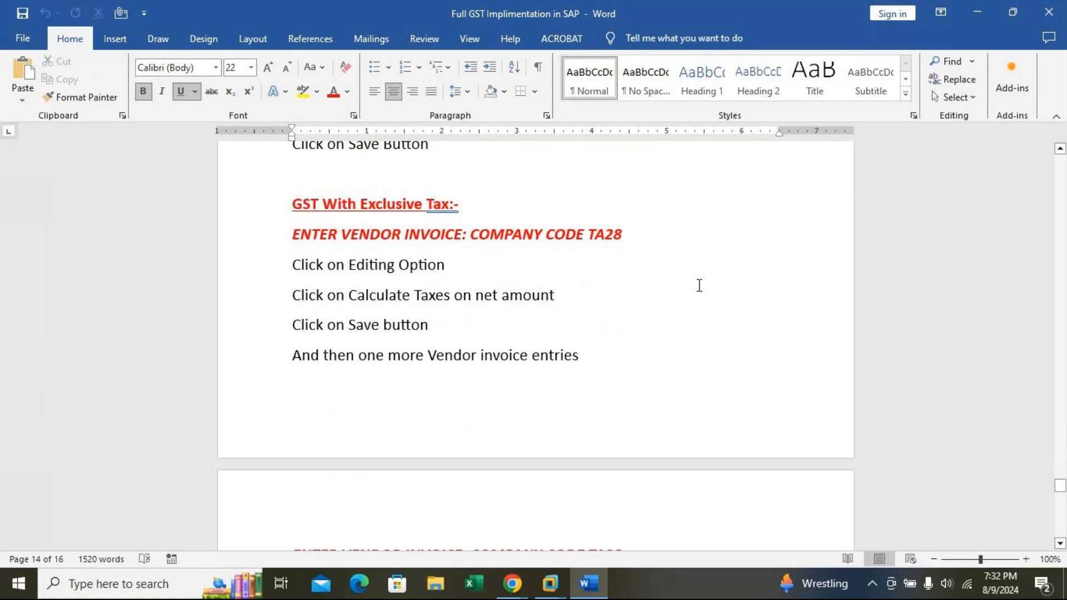
scroll(650, 350, down, 3)
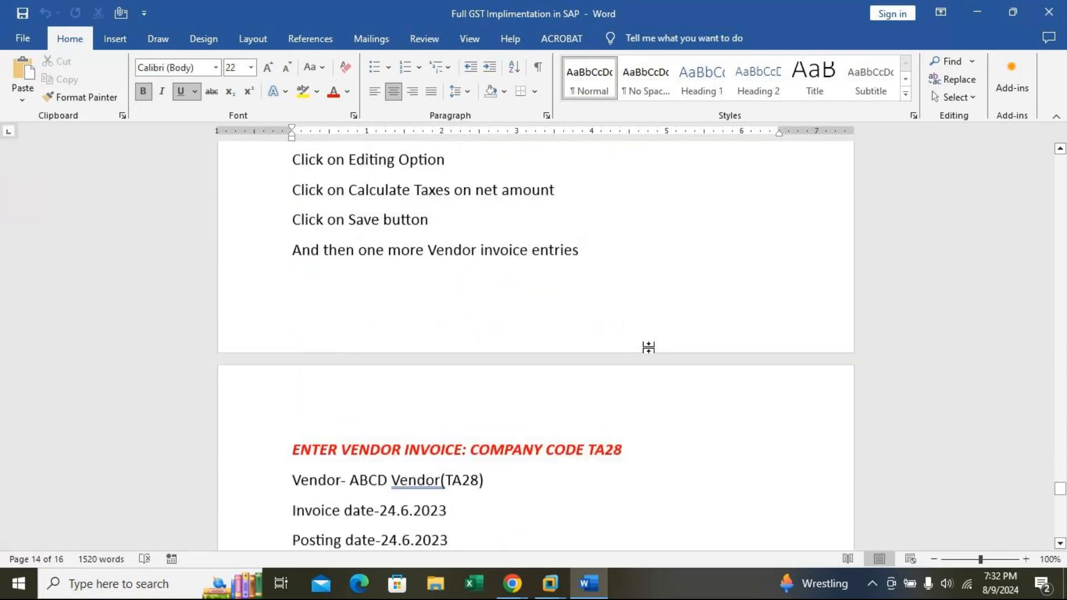
scroll(650, 348, down, 3)
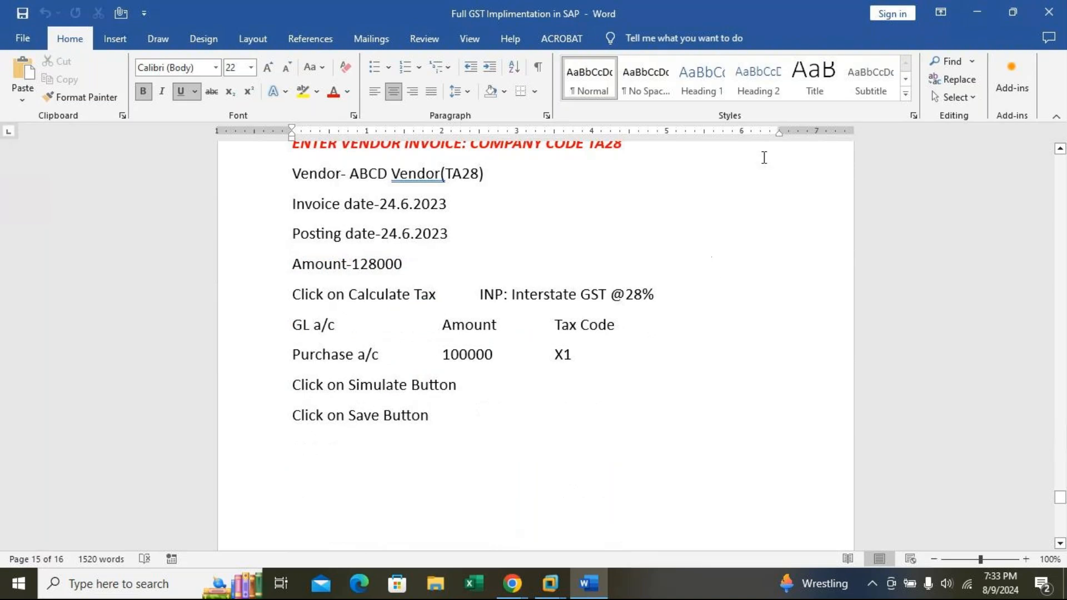
Close the Word guide and dismiss the I/O error dialog on the desktop
click(1049, 12)
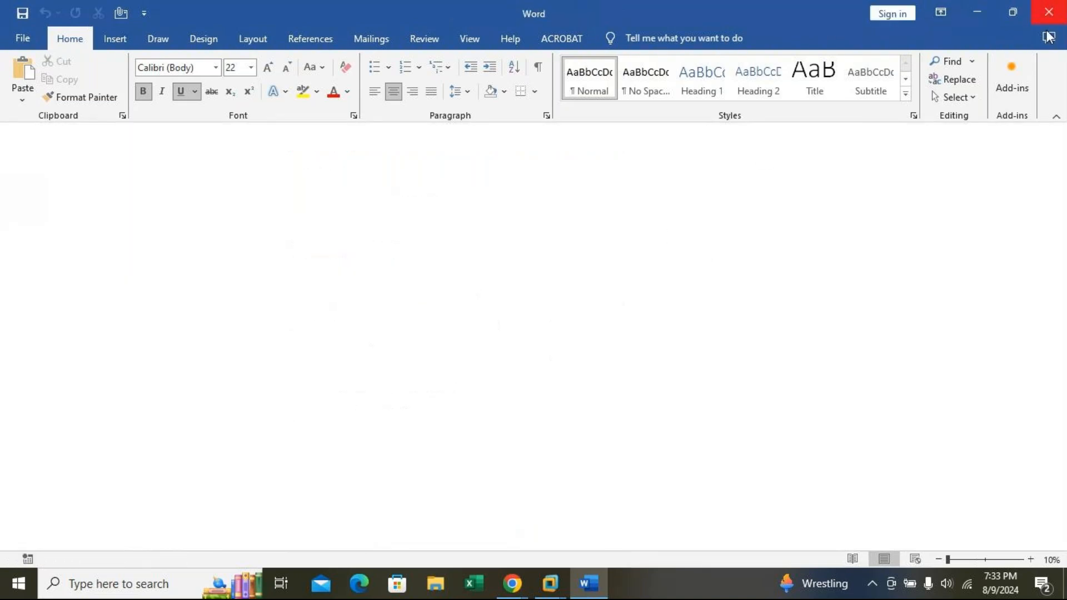
click(643, 271)
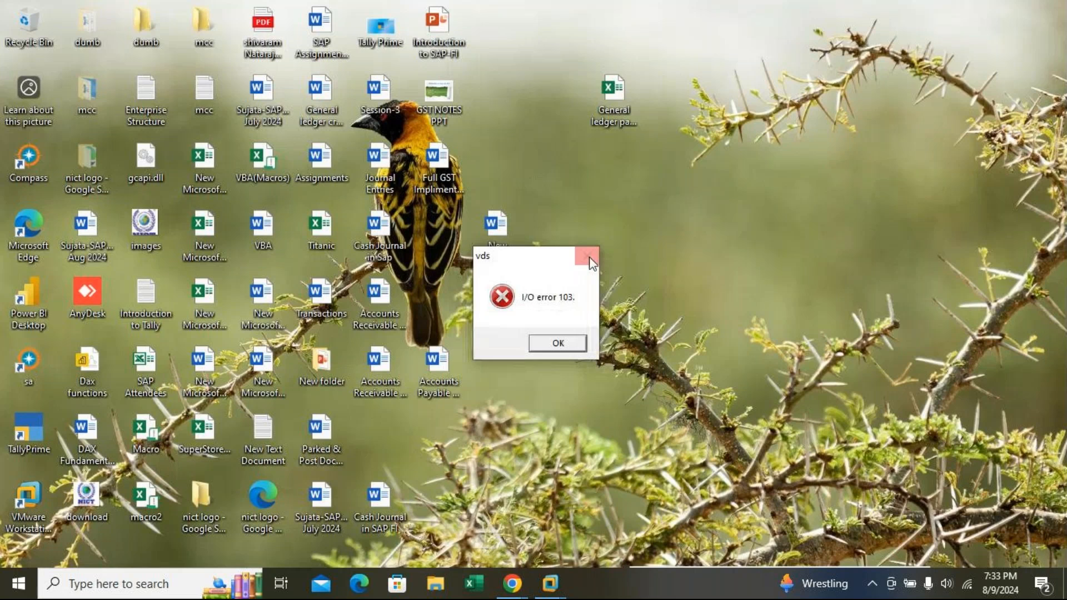
click(590, 259)
Switch to the GoTo Meeting window in Chrome and leave the meeting
mouse_move(523, 565)
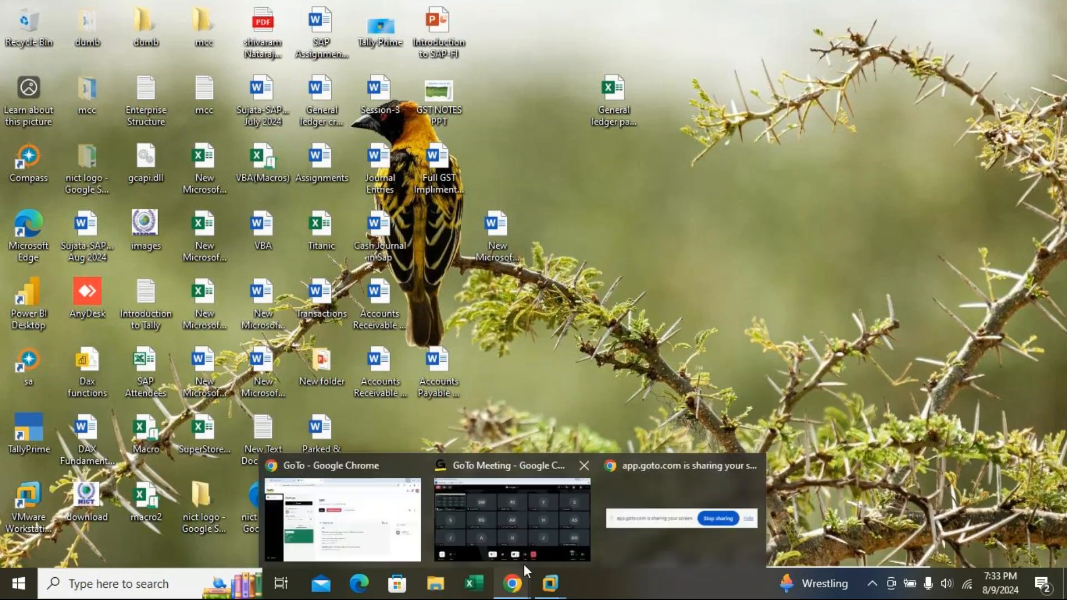
click(557, 545)
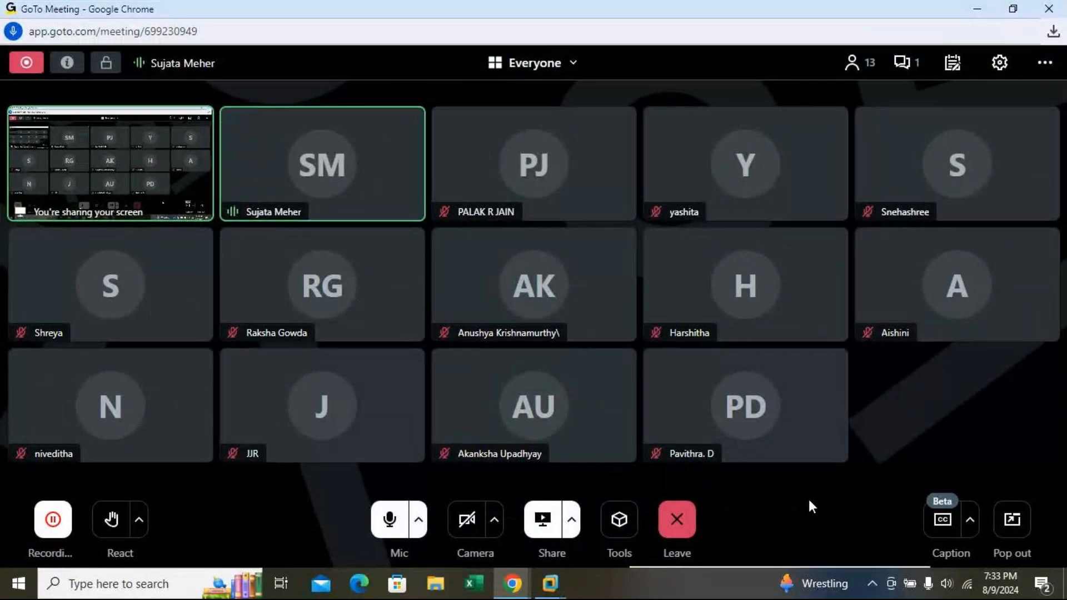
click(677, 520)
click(677, 444)
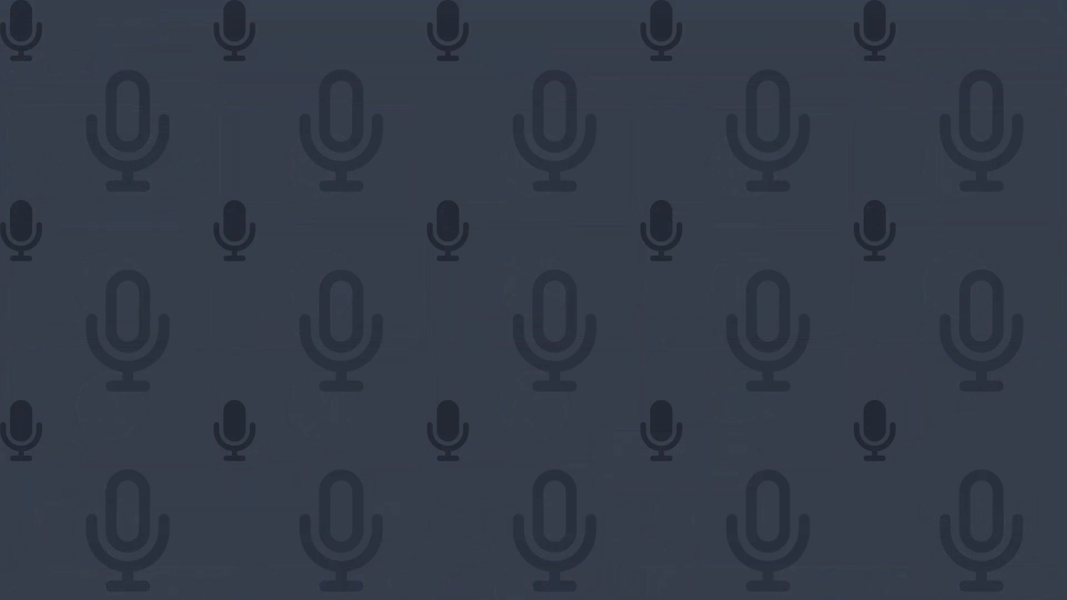